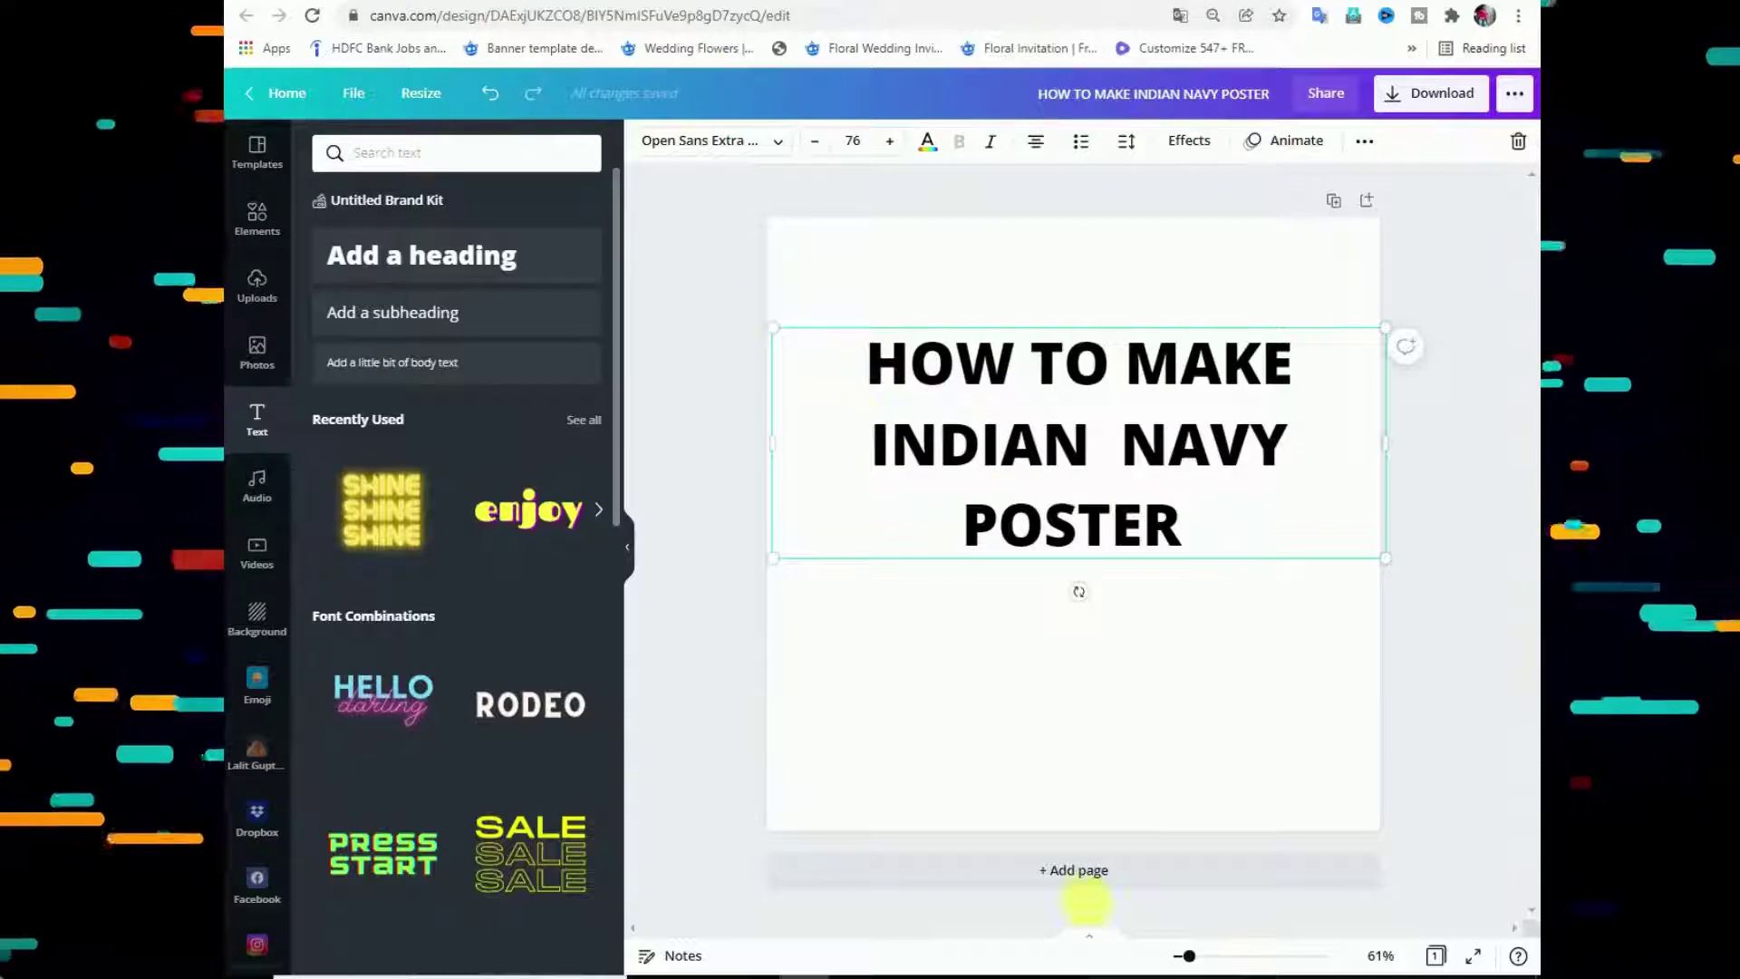
Add a blank second page to the design, and bring up Google image results for "indian navy day poster".
left_click(1058, 870)
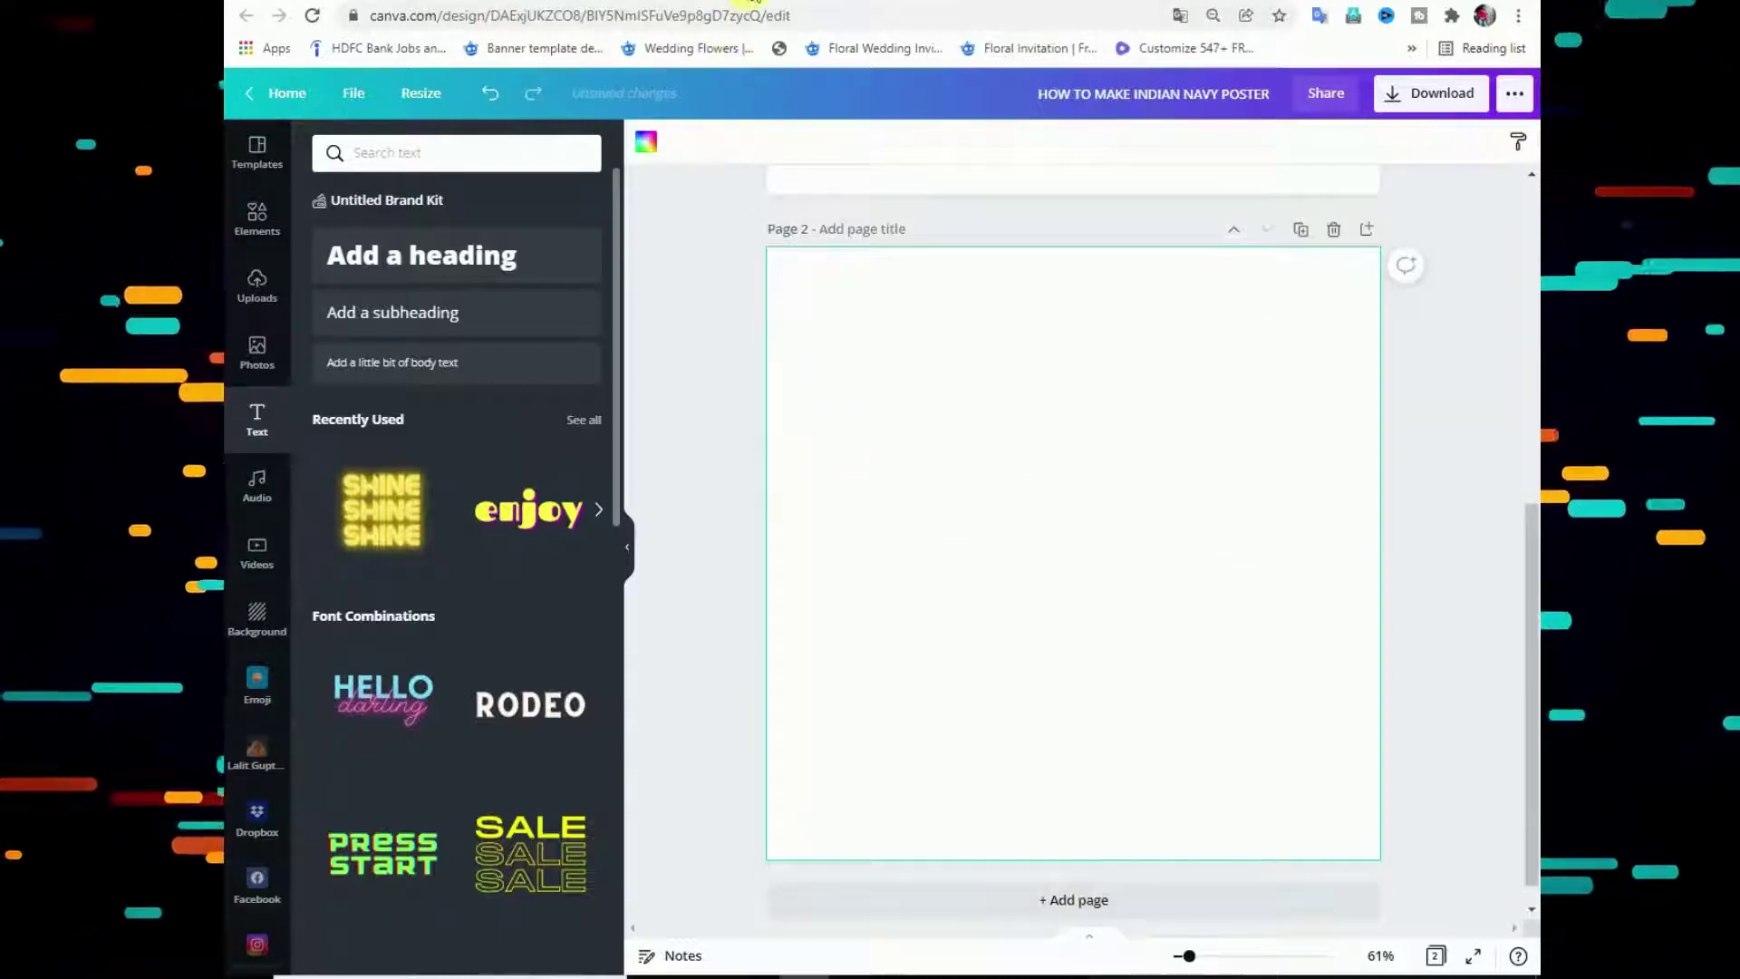
left_click(755, 1)
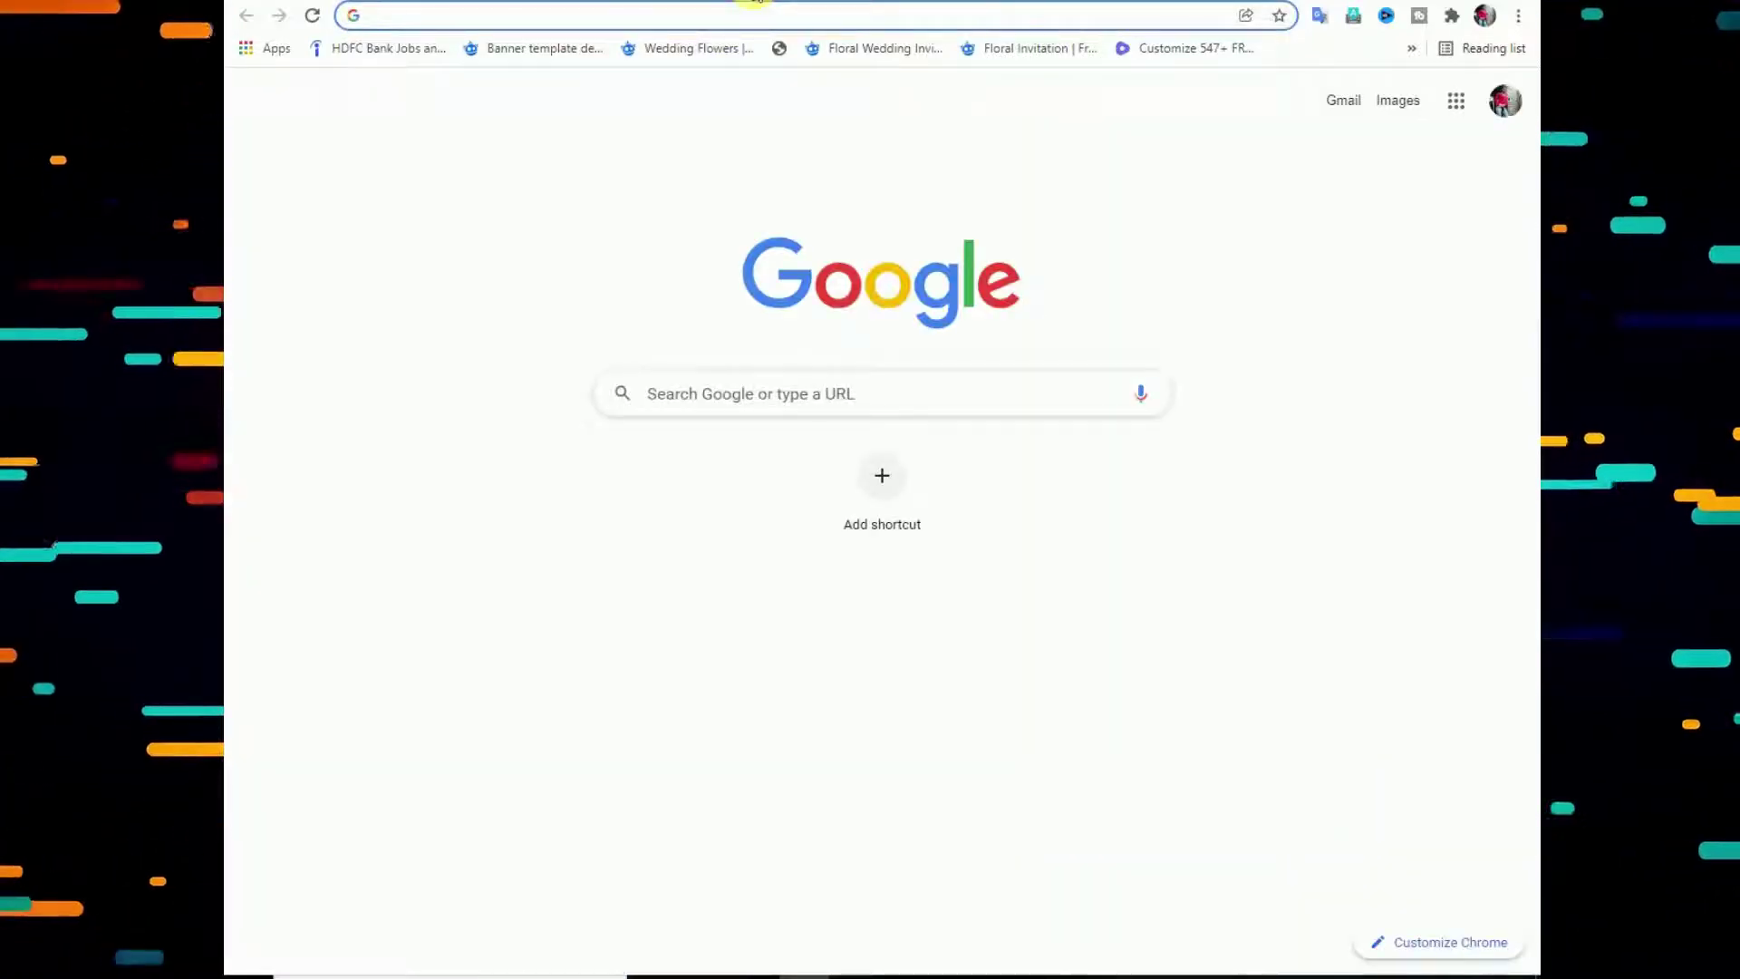
type("INdian navy day poster")
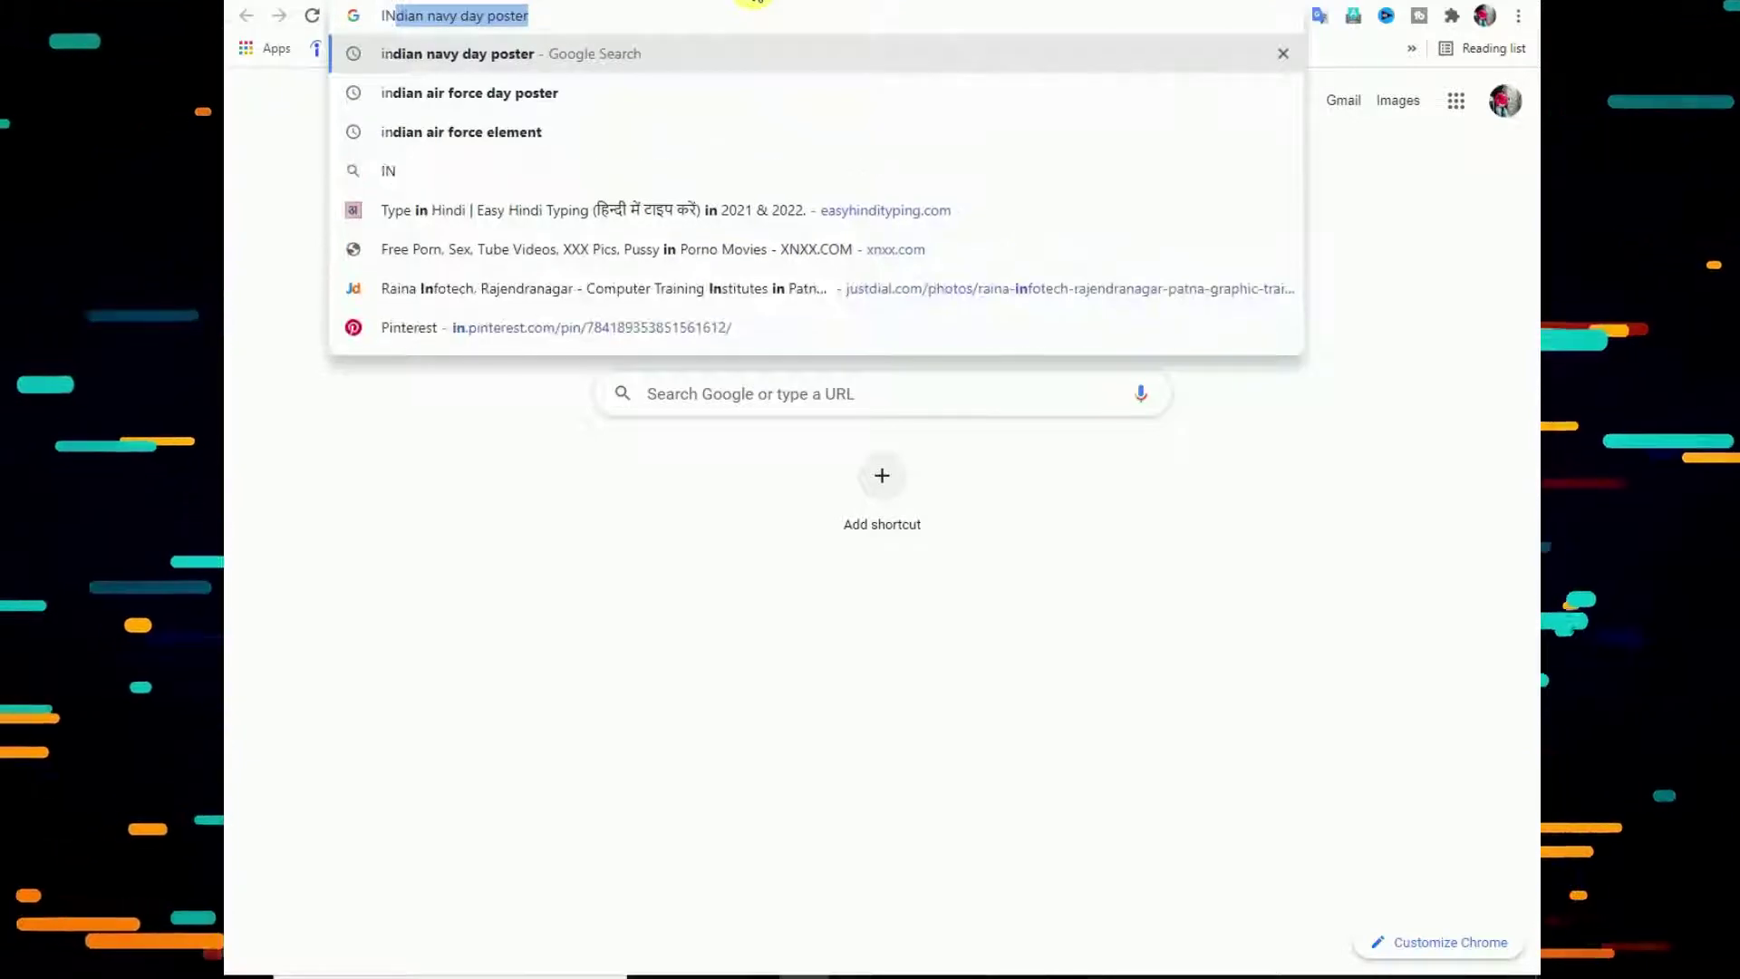
left_click(587, 58)
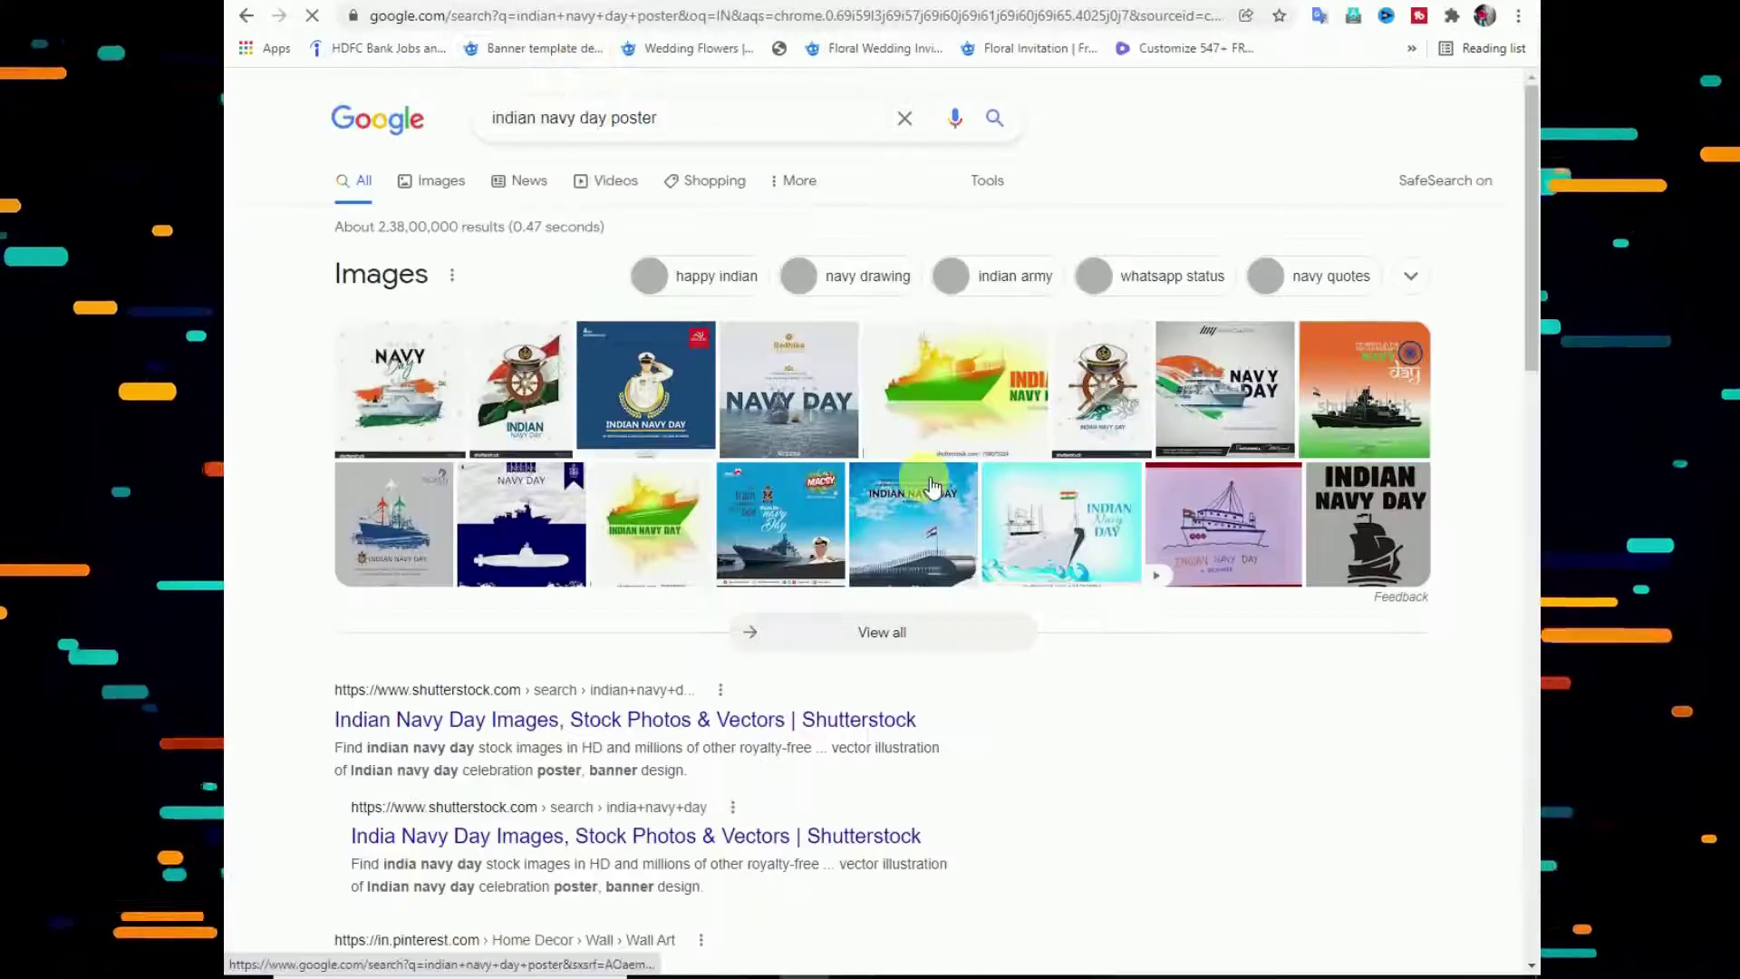
left_click(903, 634)
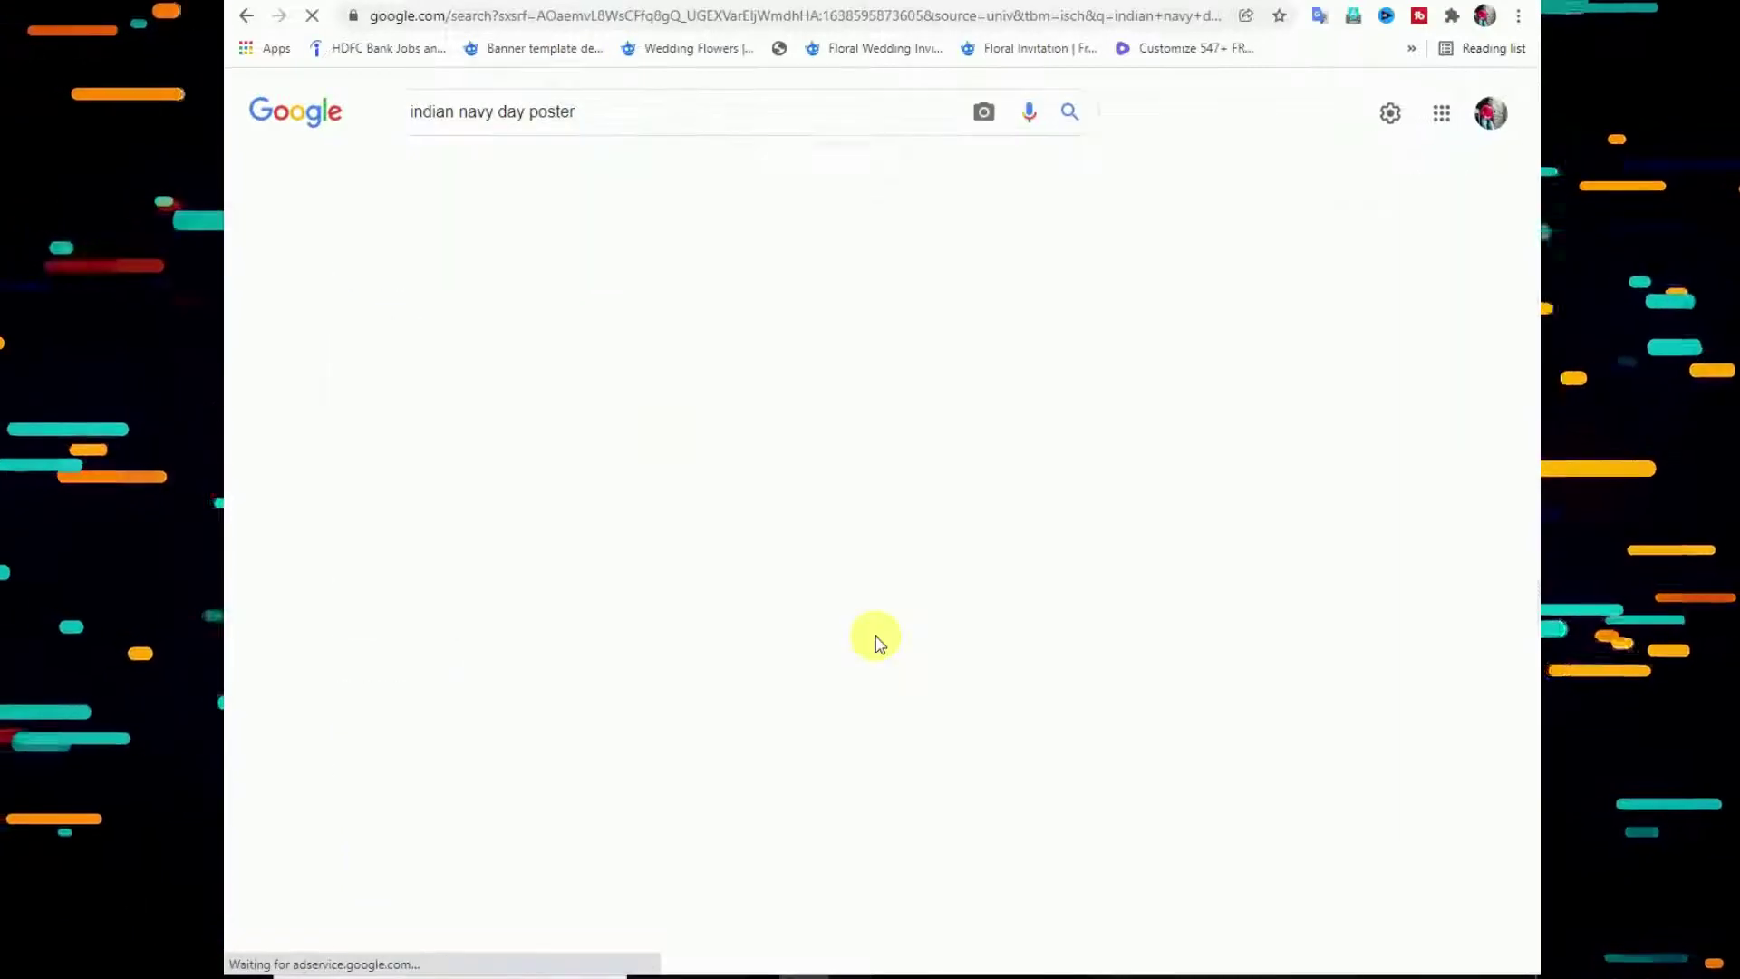
Pick the teal Indian Navy Day poster with the ship's wheel and officer's cap, and save it as a JPEG in Documents.
scroll(843, 462, "down", 4)
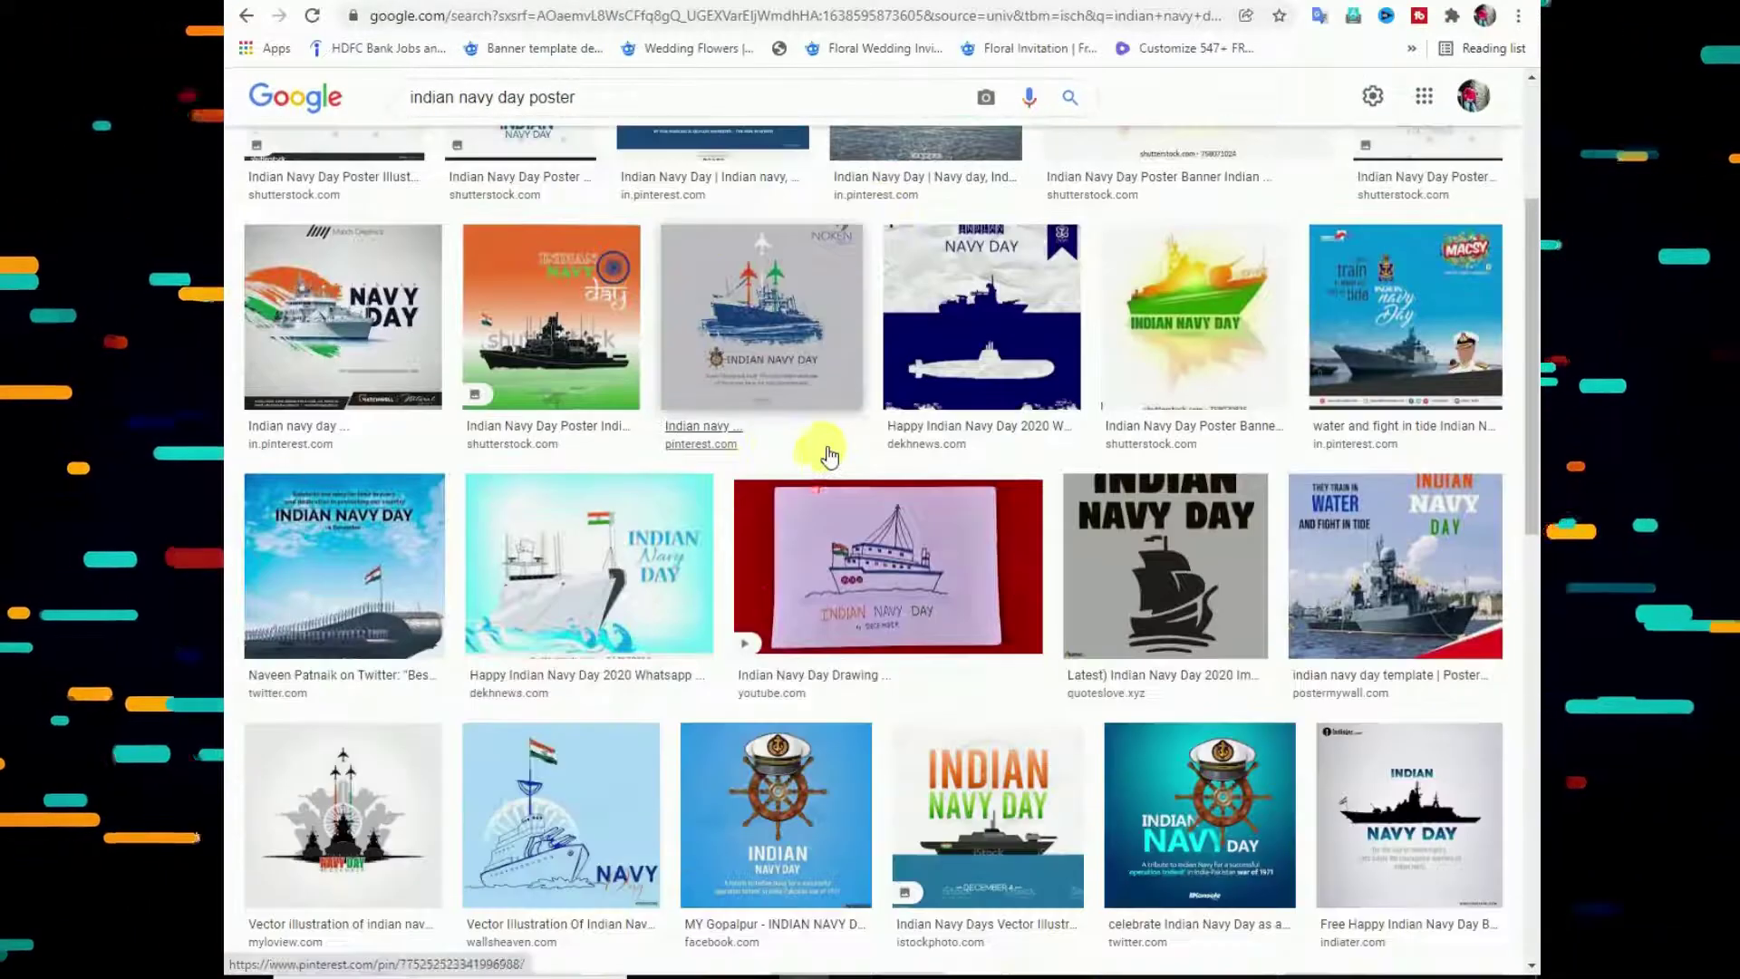
scroll(851, 463, "up", 1)
scroll(849, 462, "down", 3)
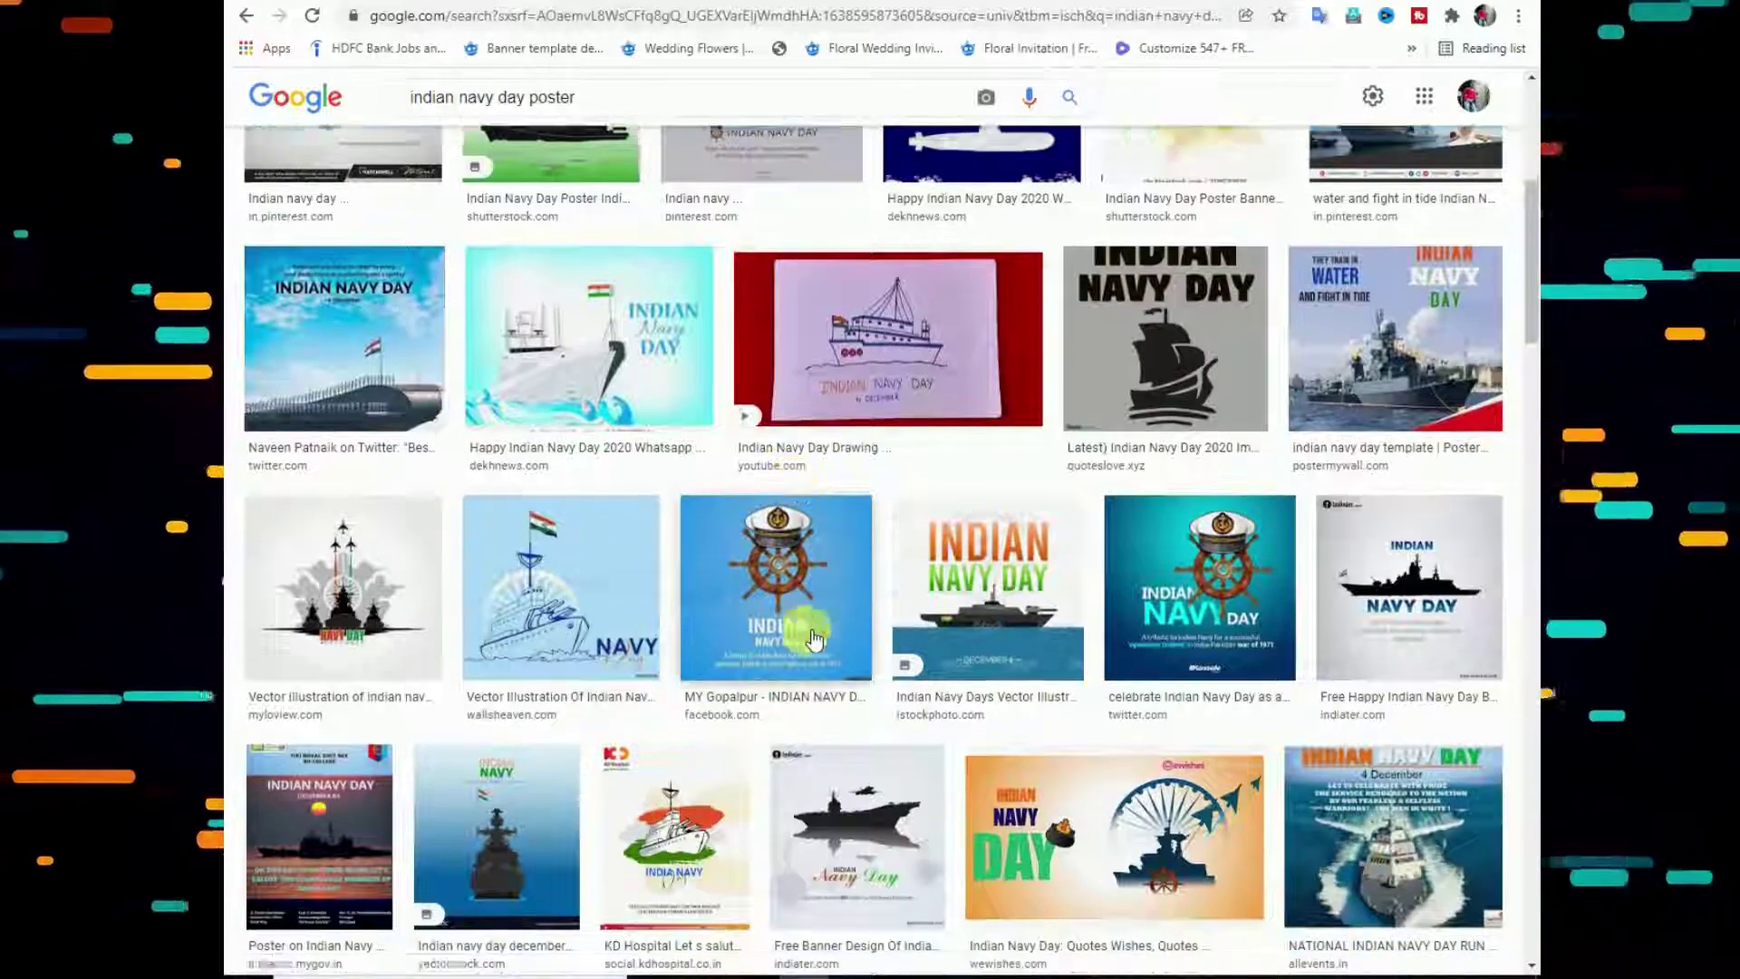
scroll(815, 639, "down", 2)
left_click(1161, 408)
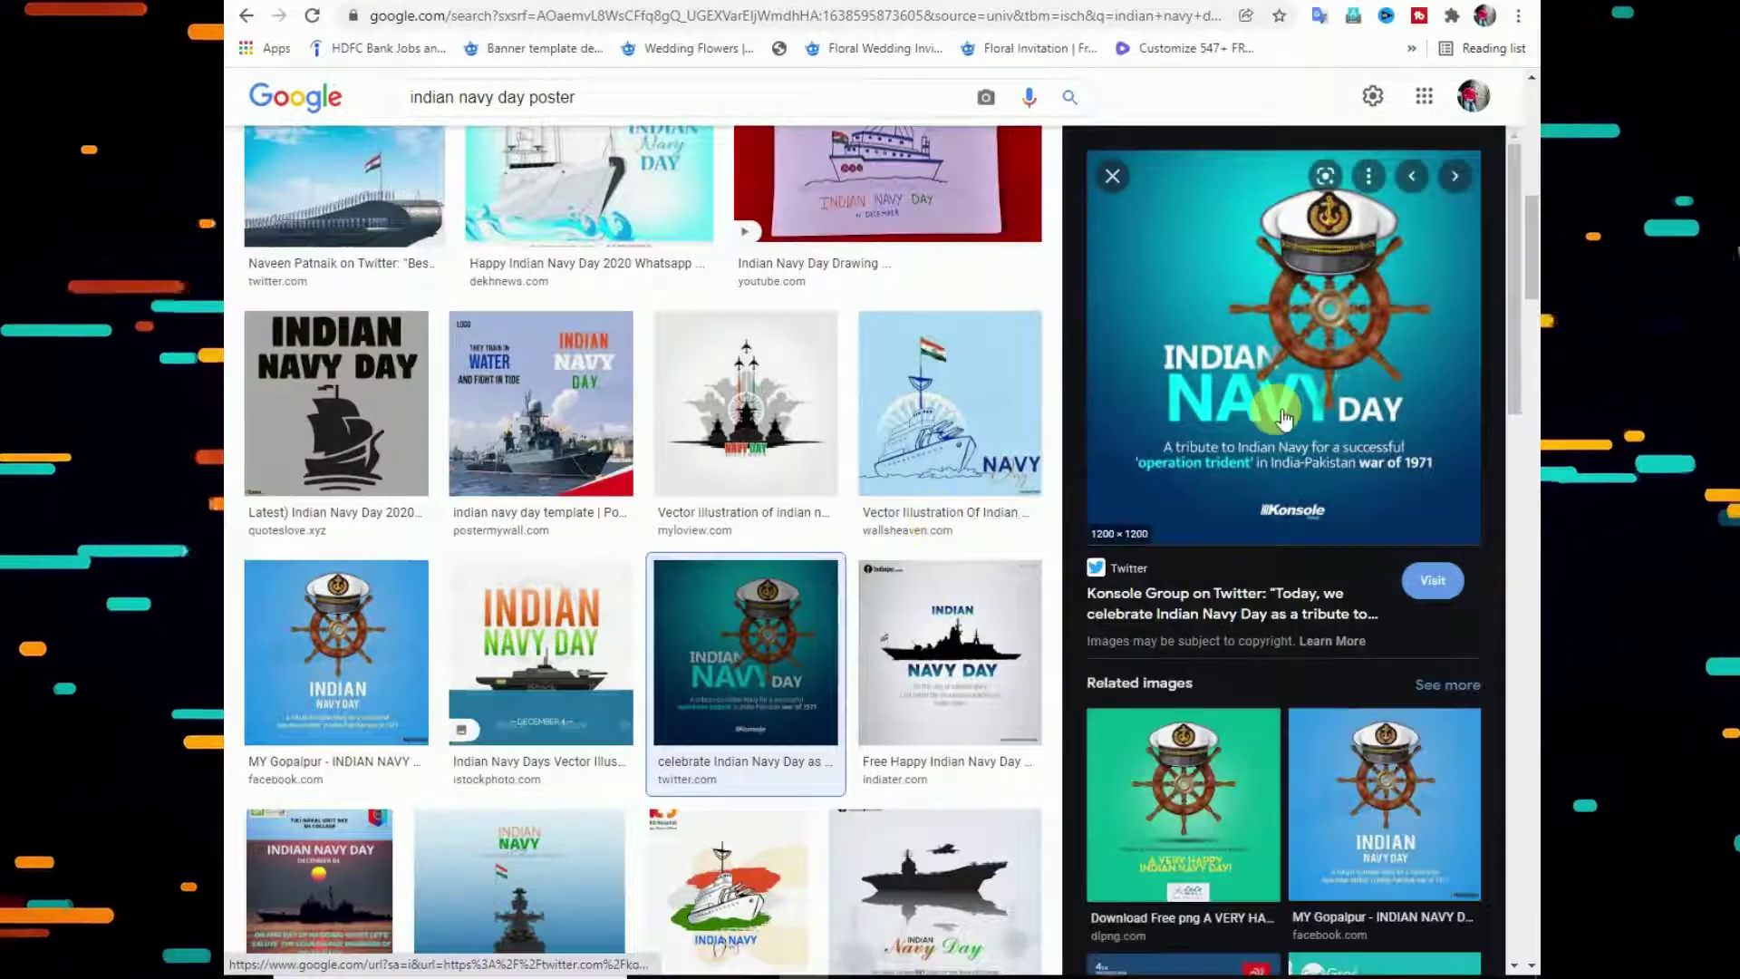
right_click(1198, 308)
left_click(1274, 549)
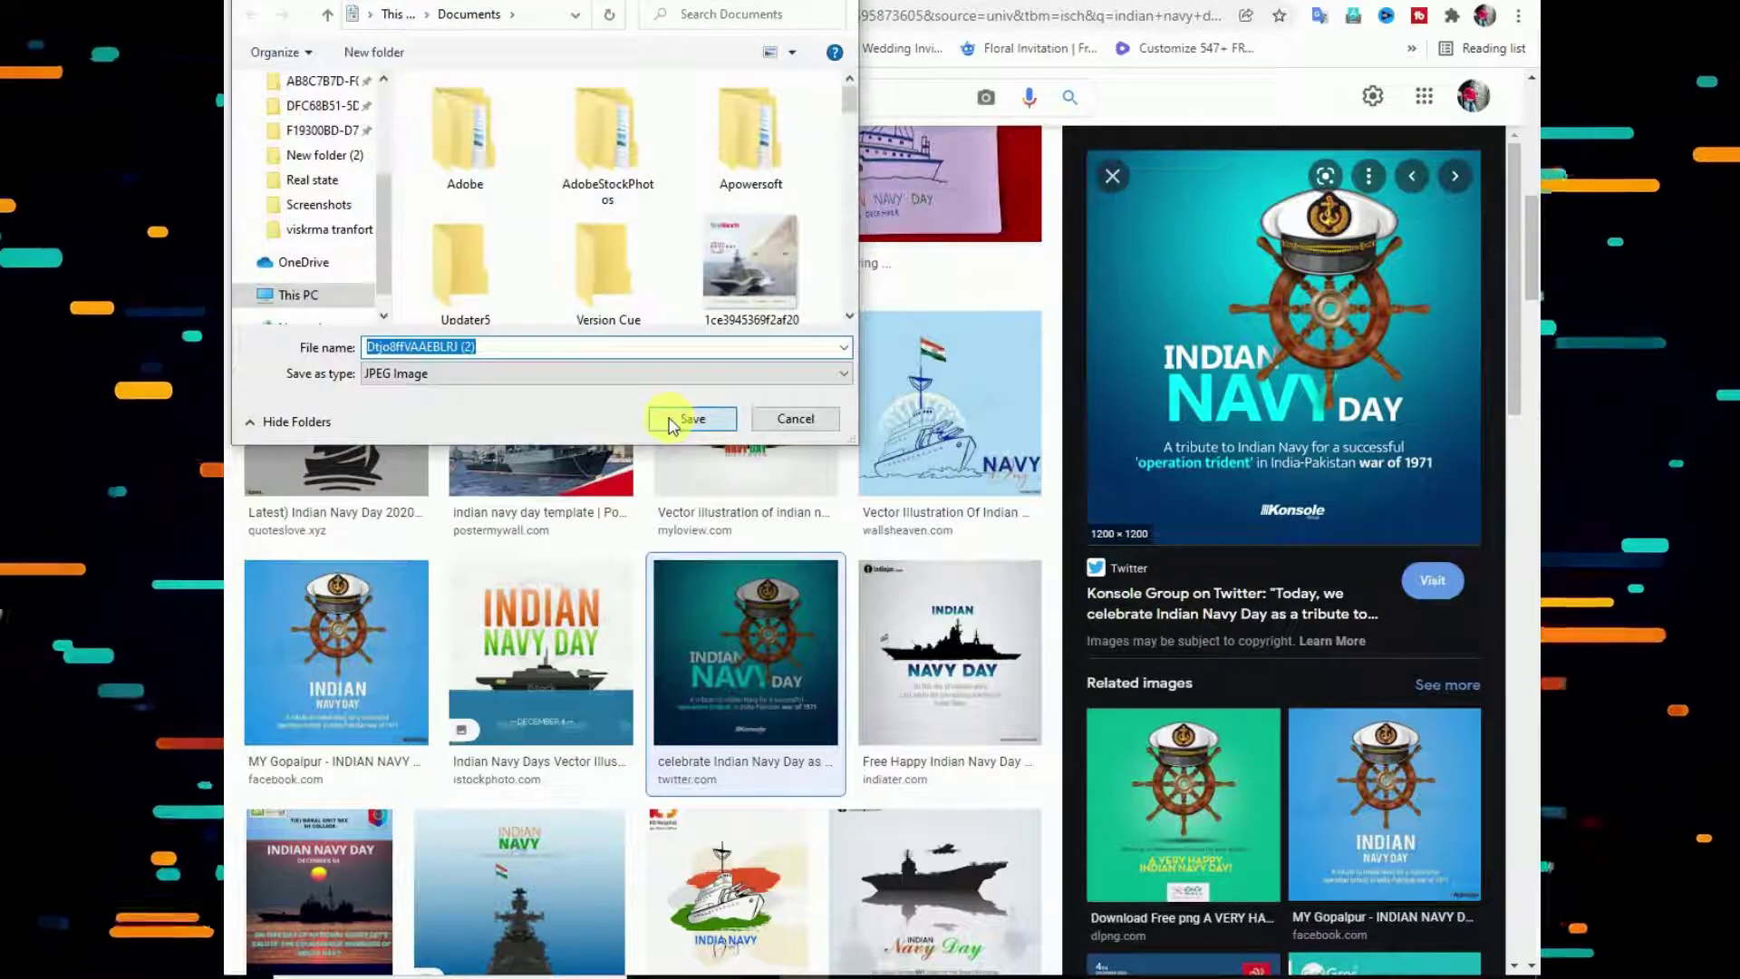
left_click(671, 423)
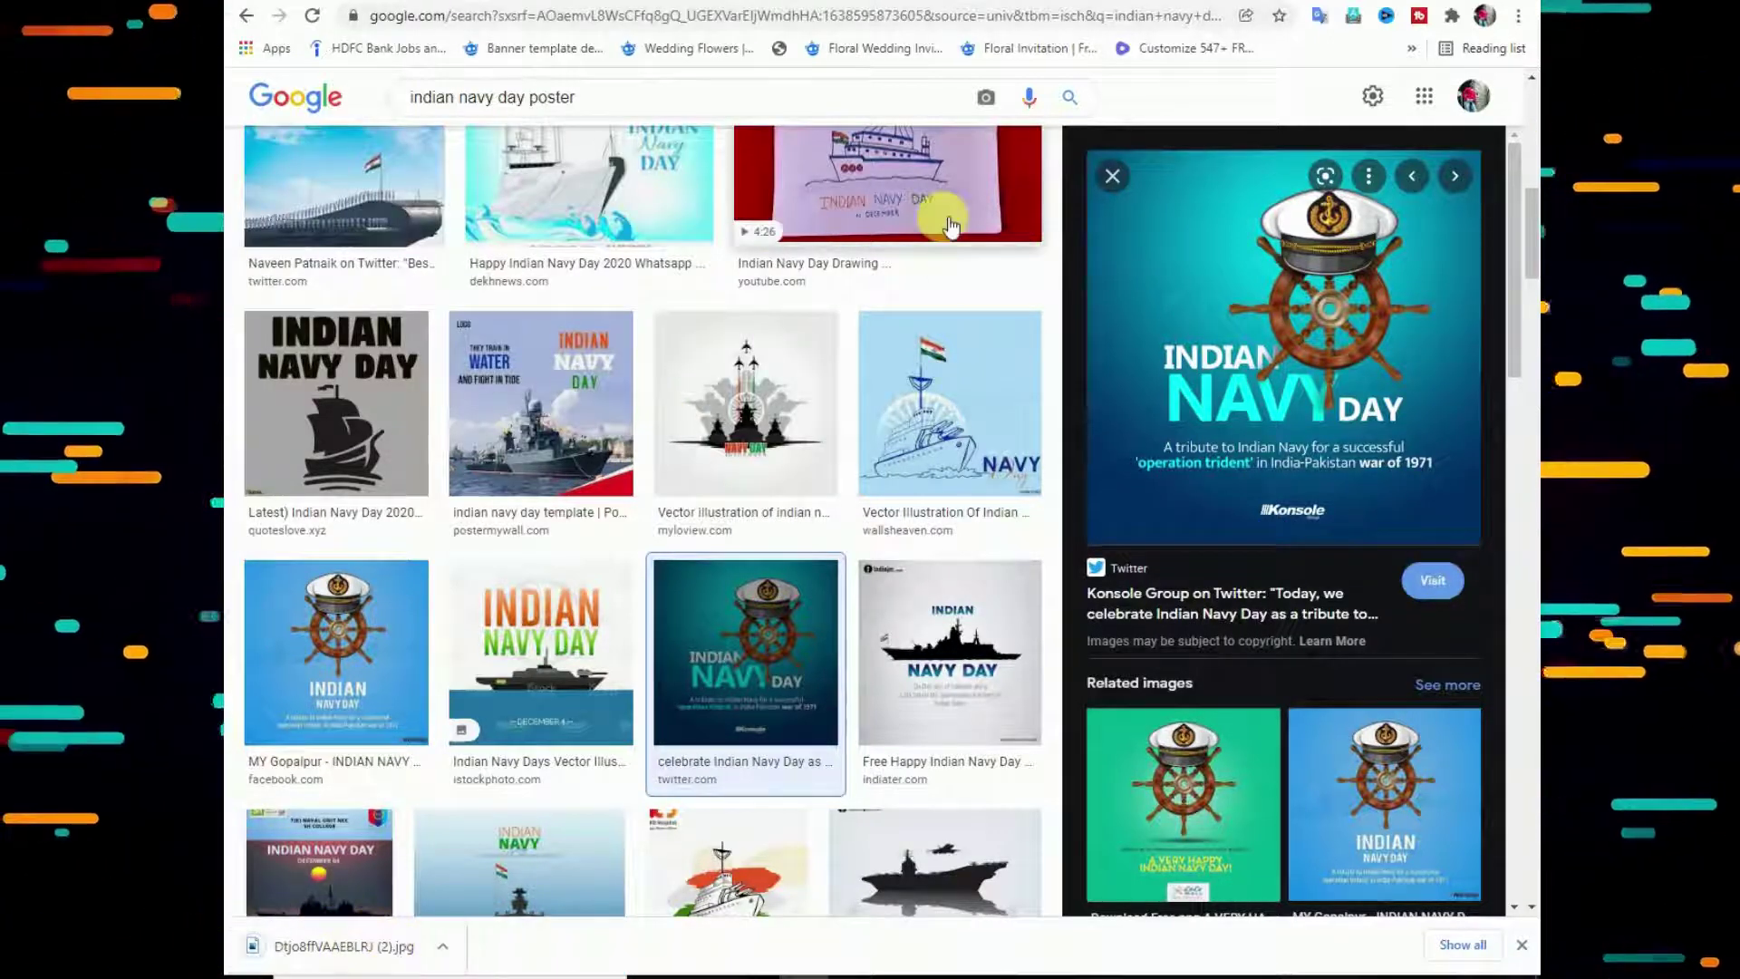
Open photopea.com in a new browser tab.
left_click(1002, 1)
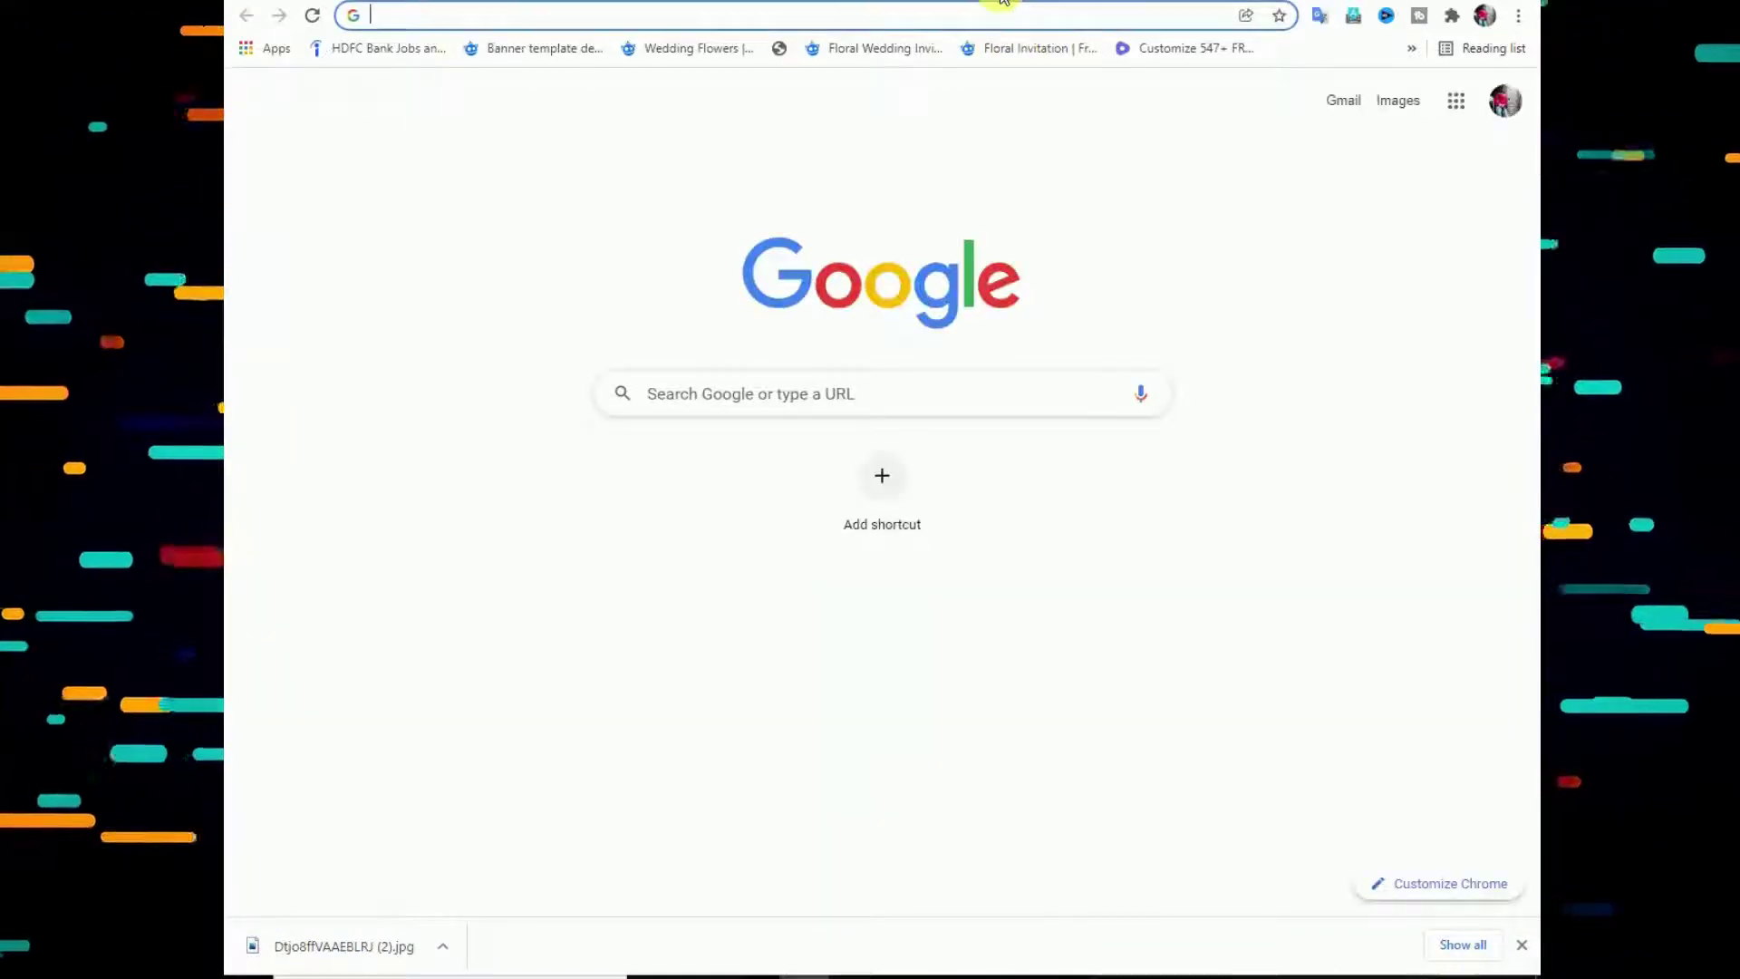
type("P")
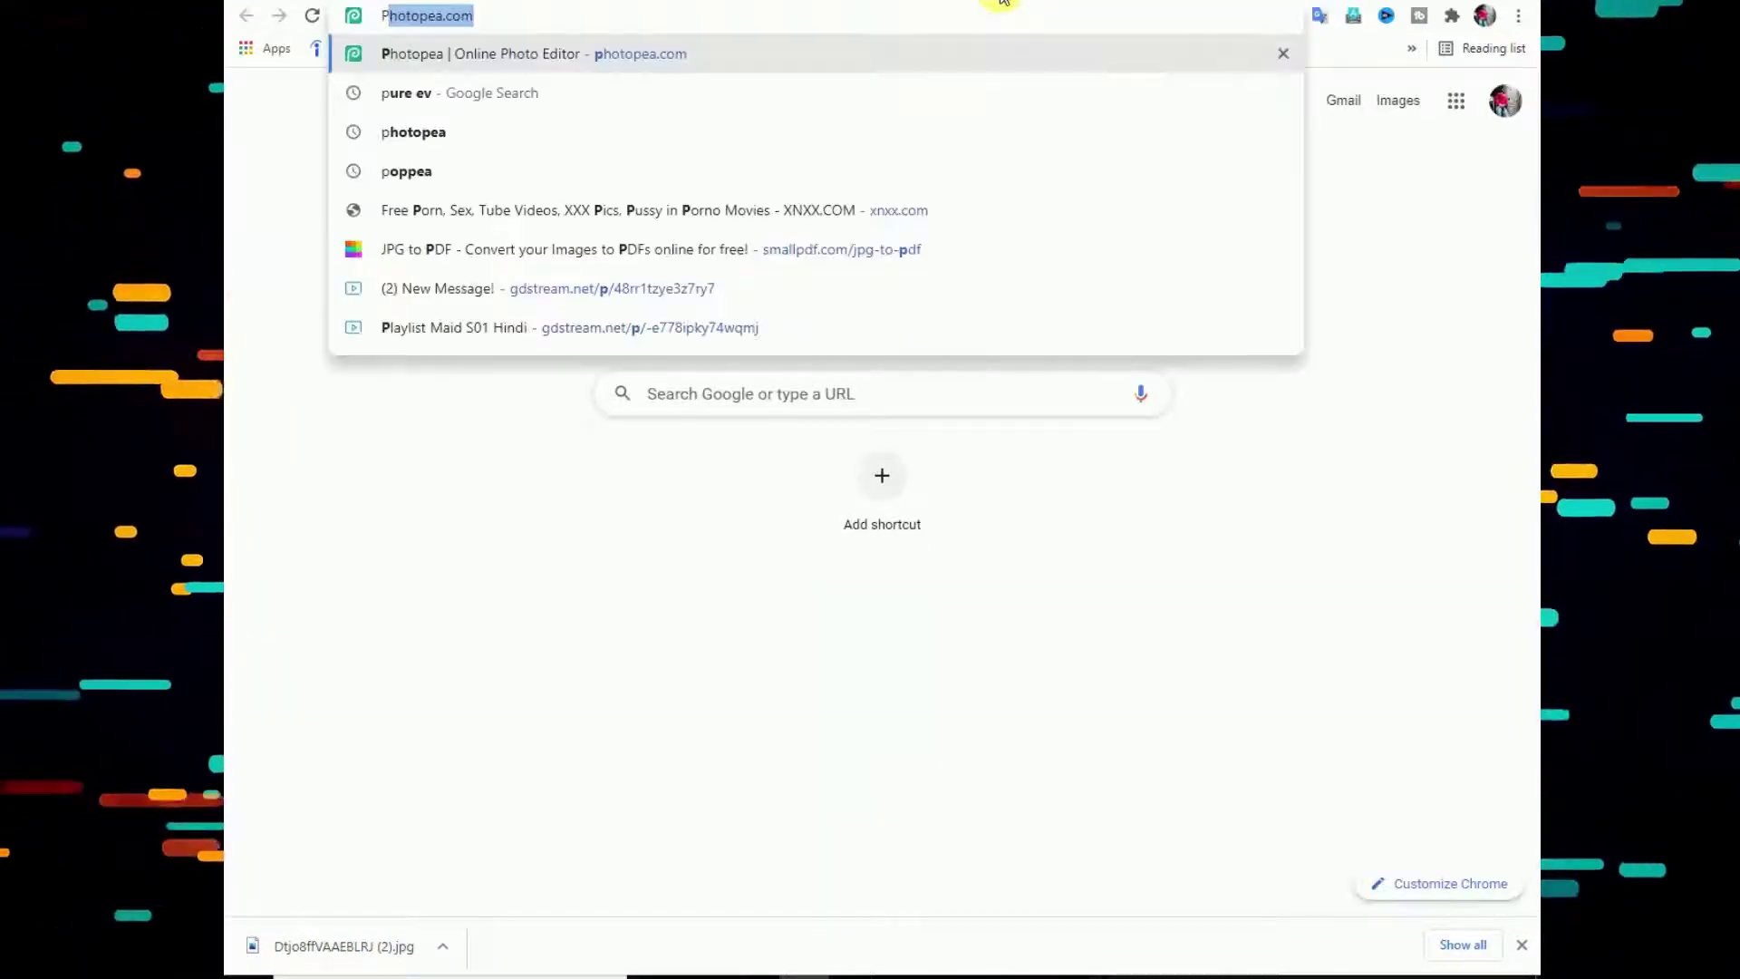
key("Return")
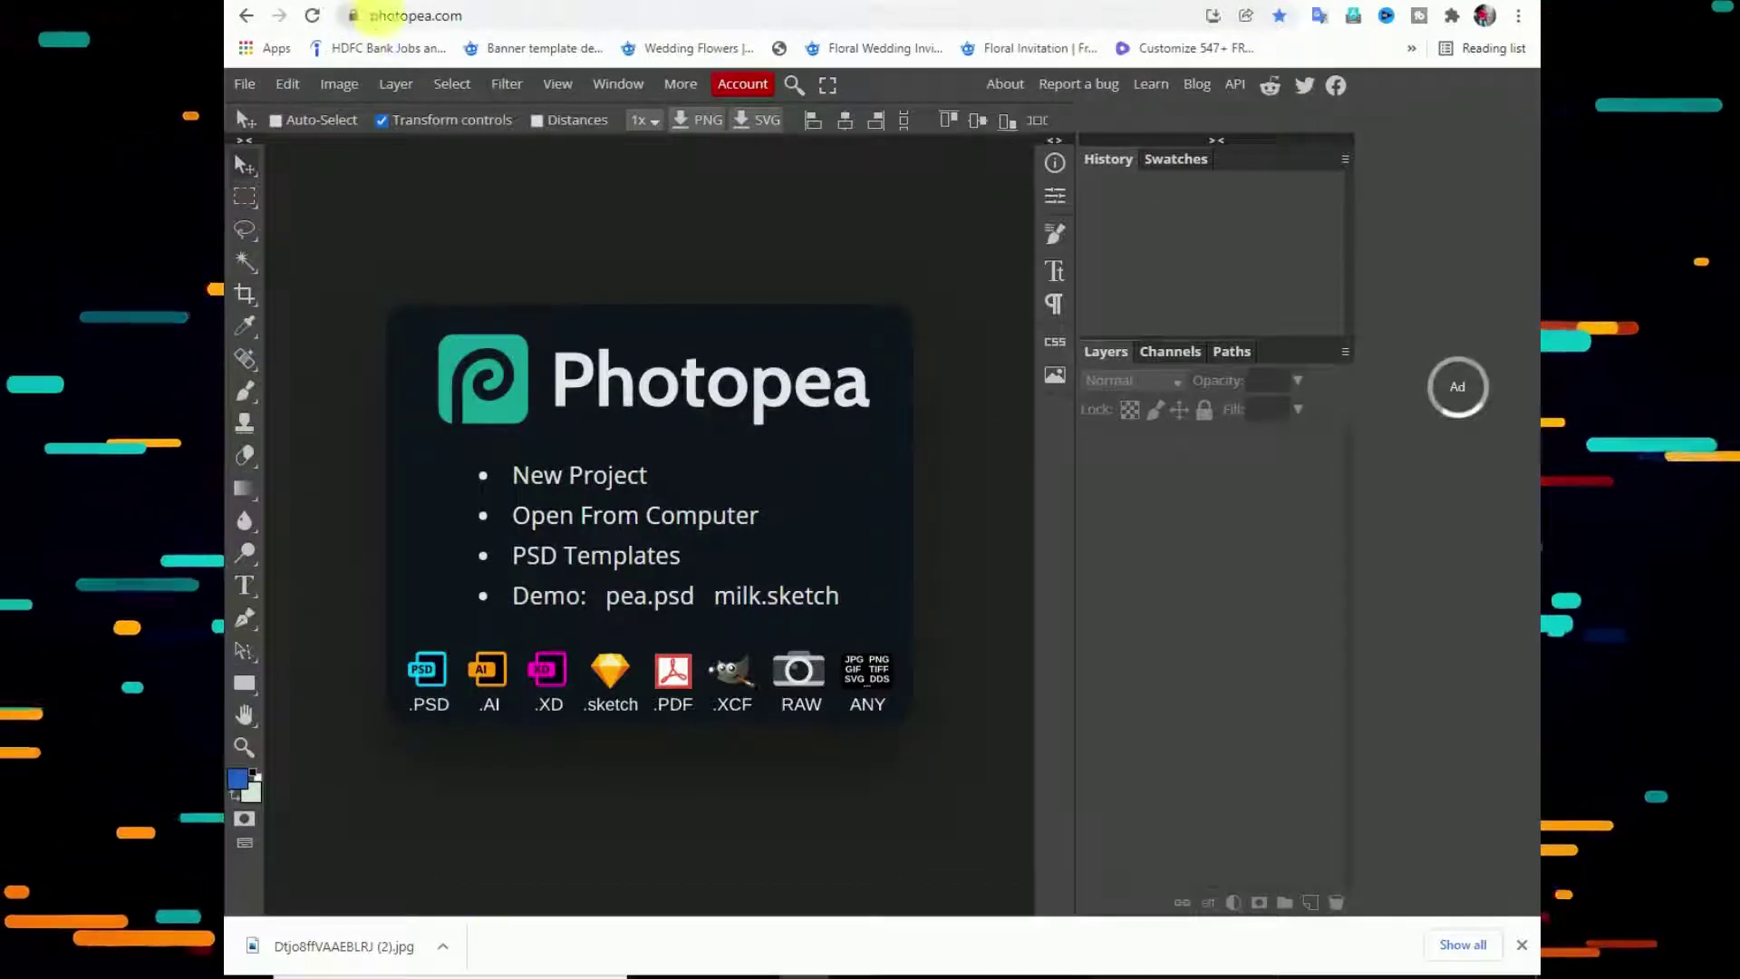
Find the saved teal Navy Day poster in the Documents folder and open it in Photopea.
left_click(444, 947)
left_click(540, 876)
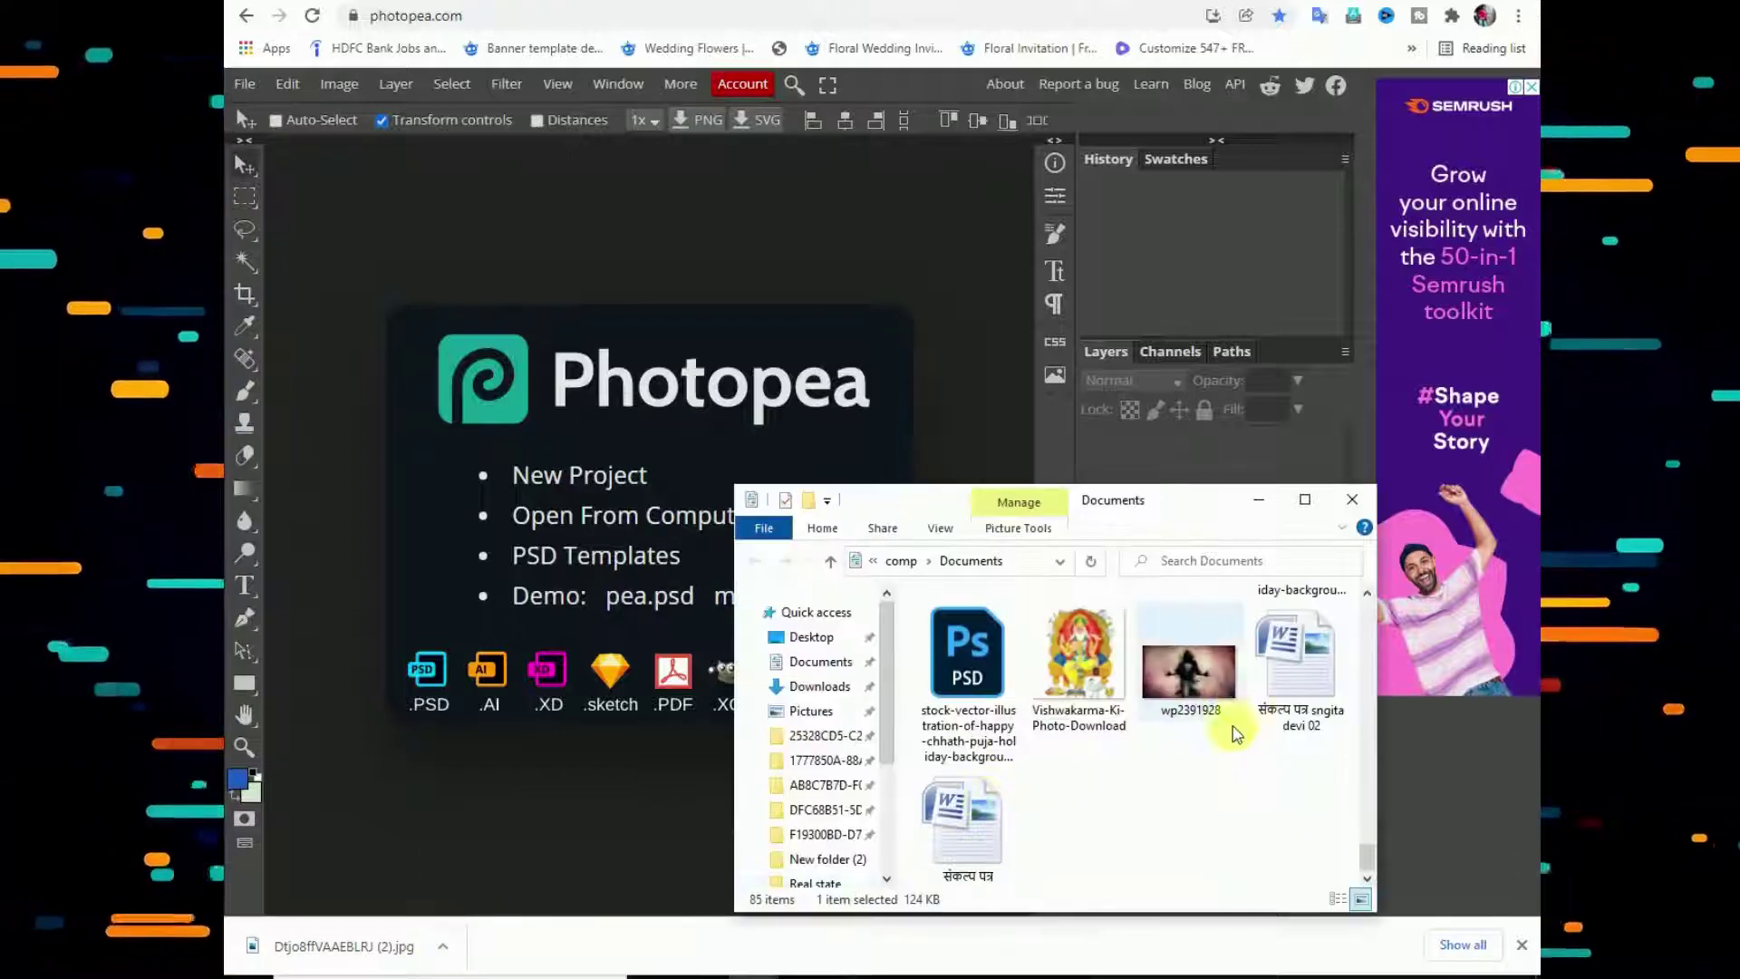
left_click(829, 685)
left_click(867, 669)
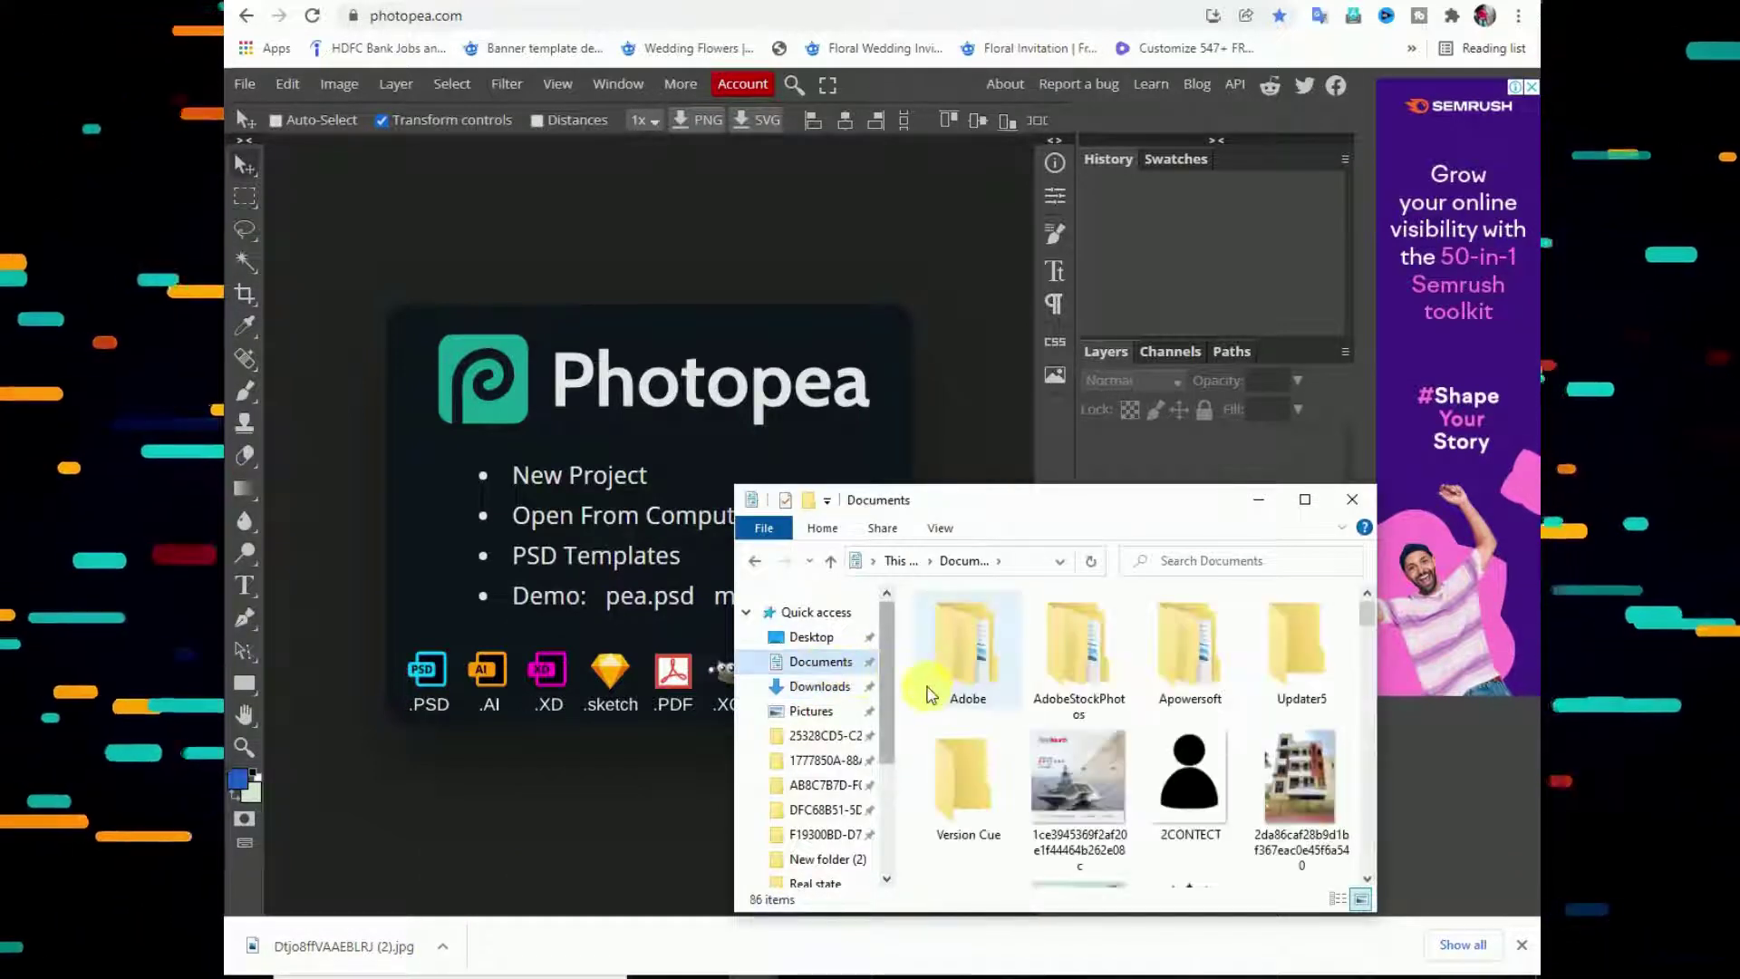
scroll(1133, 725, "down", 5)
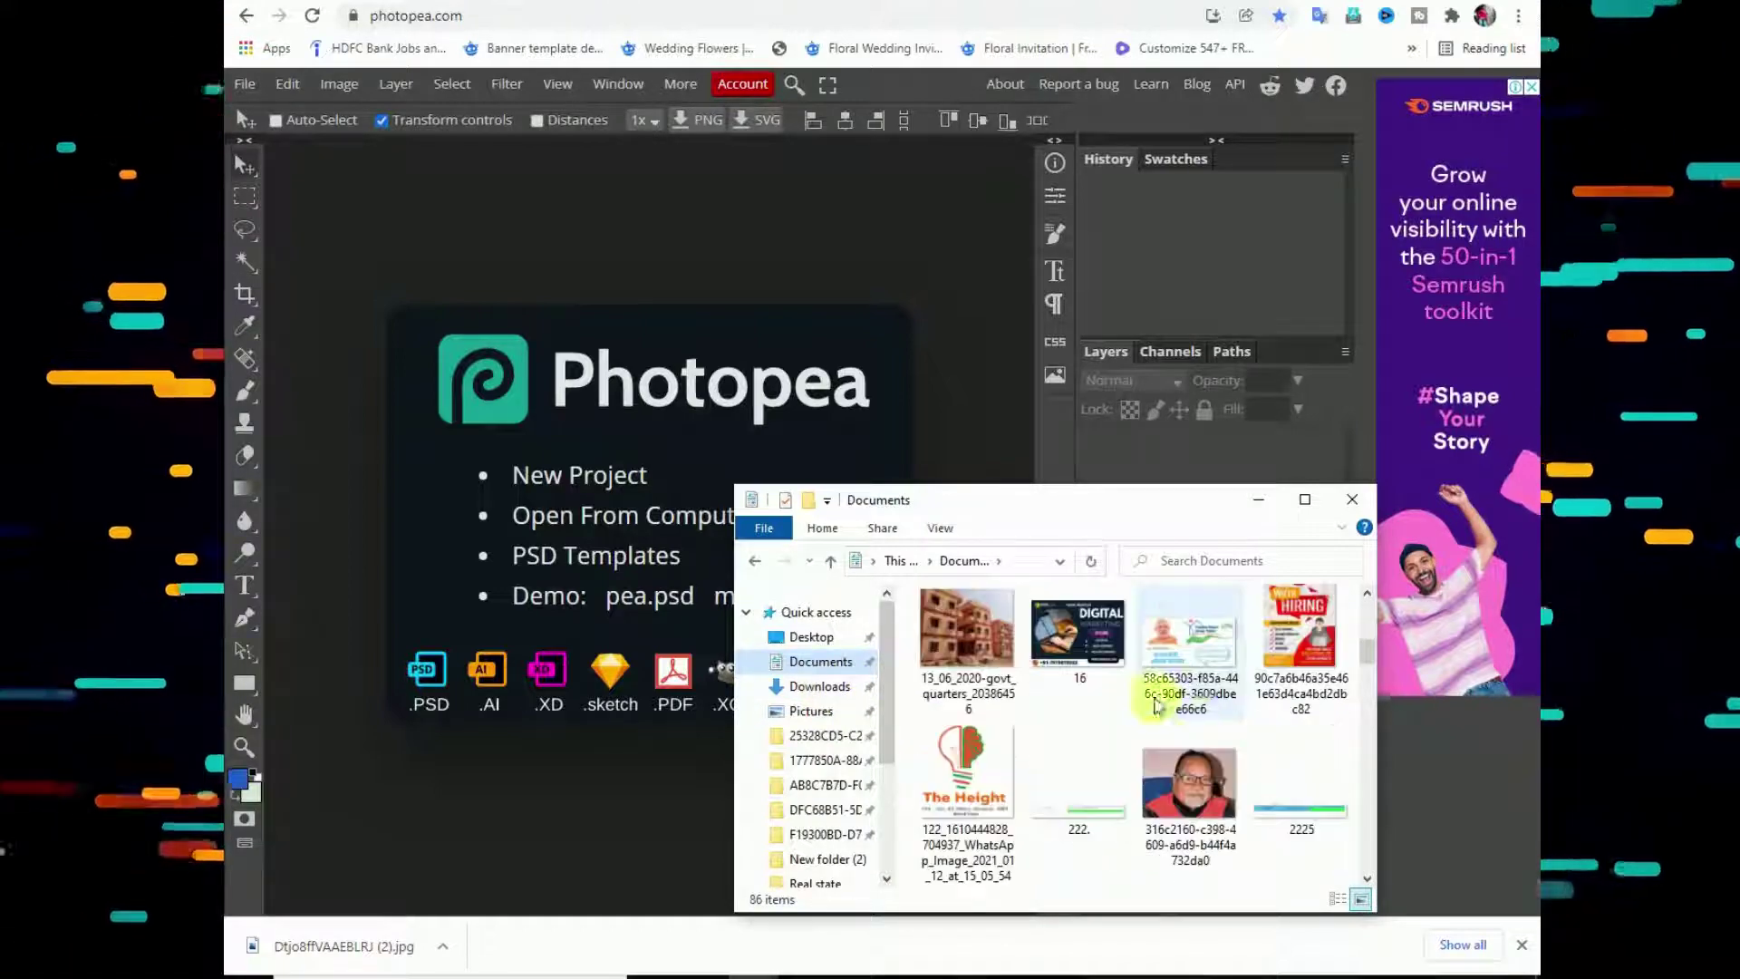
left_click(1305, 501)
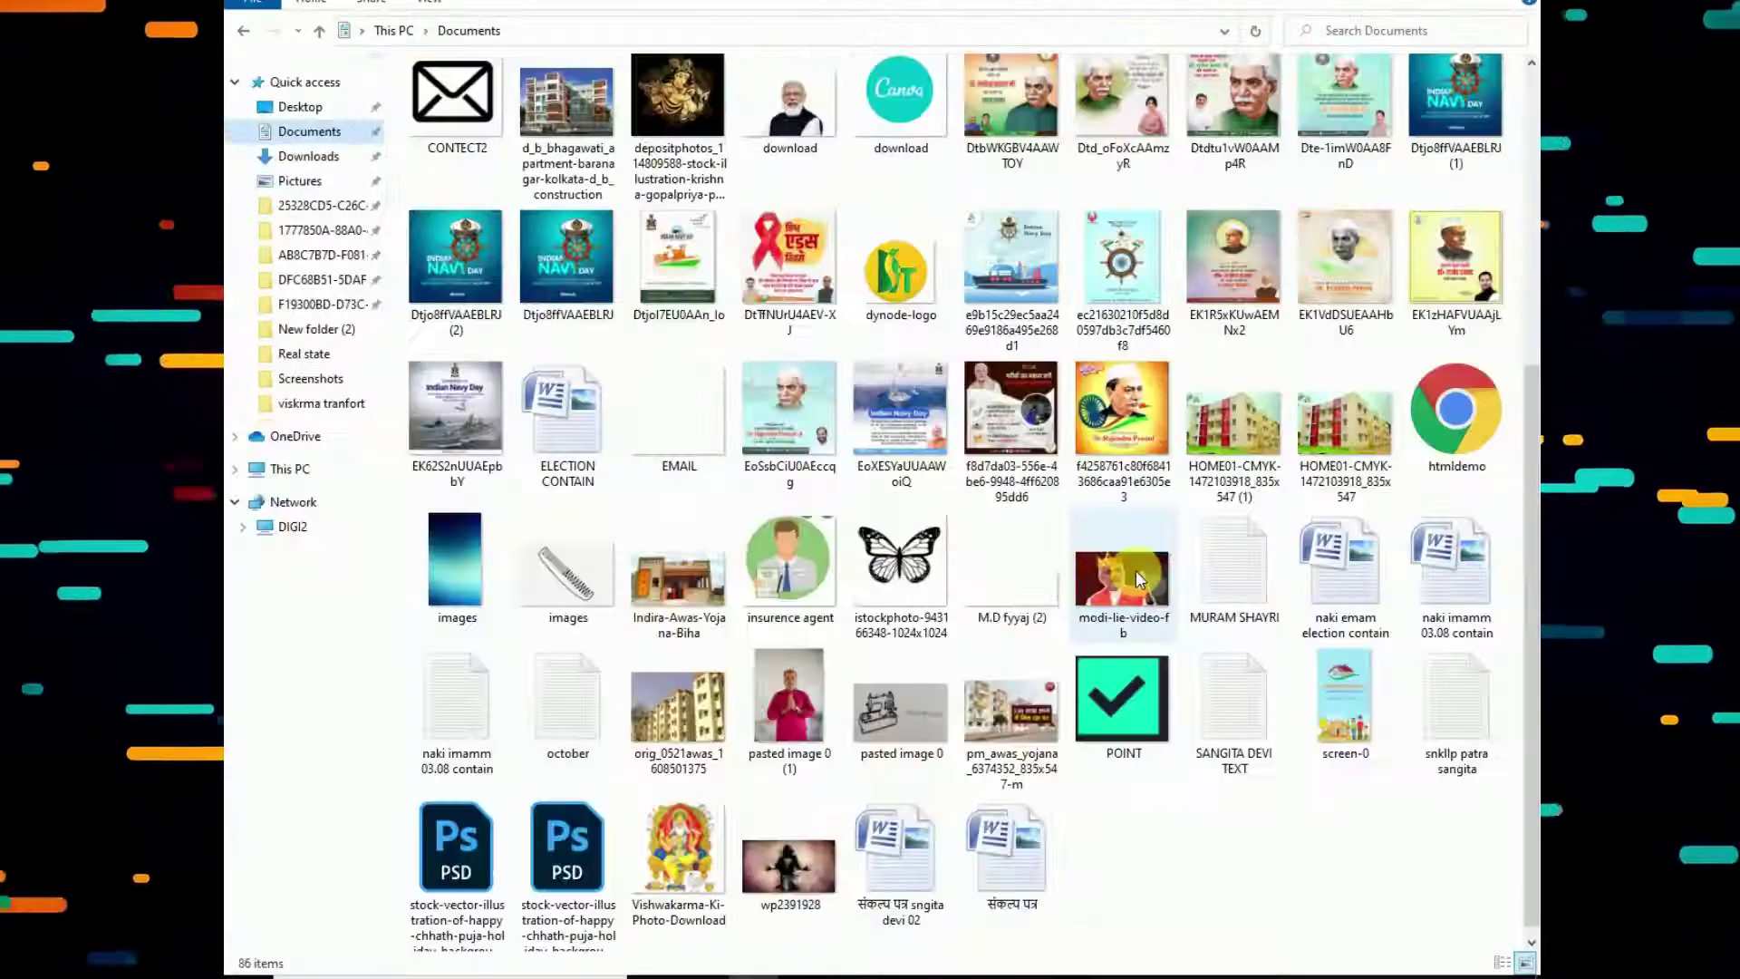
scroll(1318, 630, "up", 2)
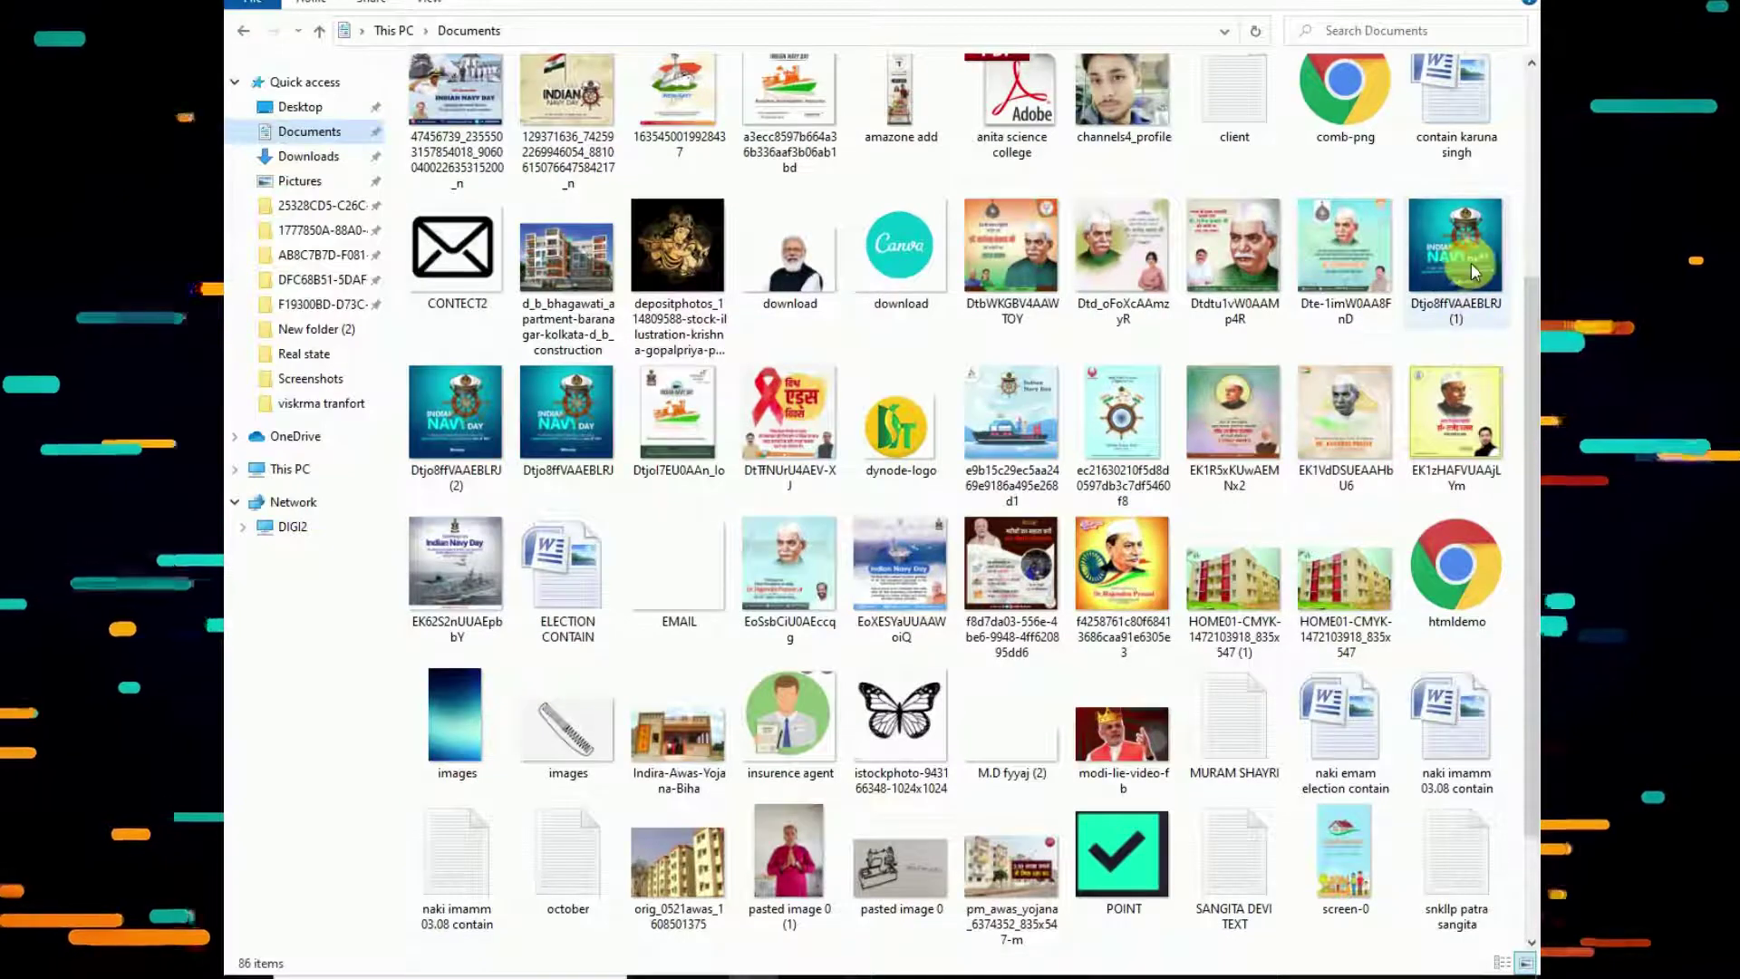
left_click_drag(1459, 261, 646, 577)
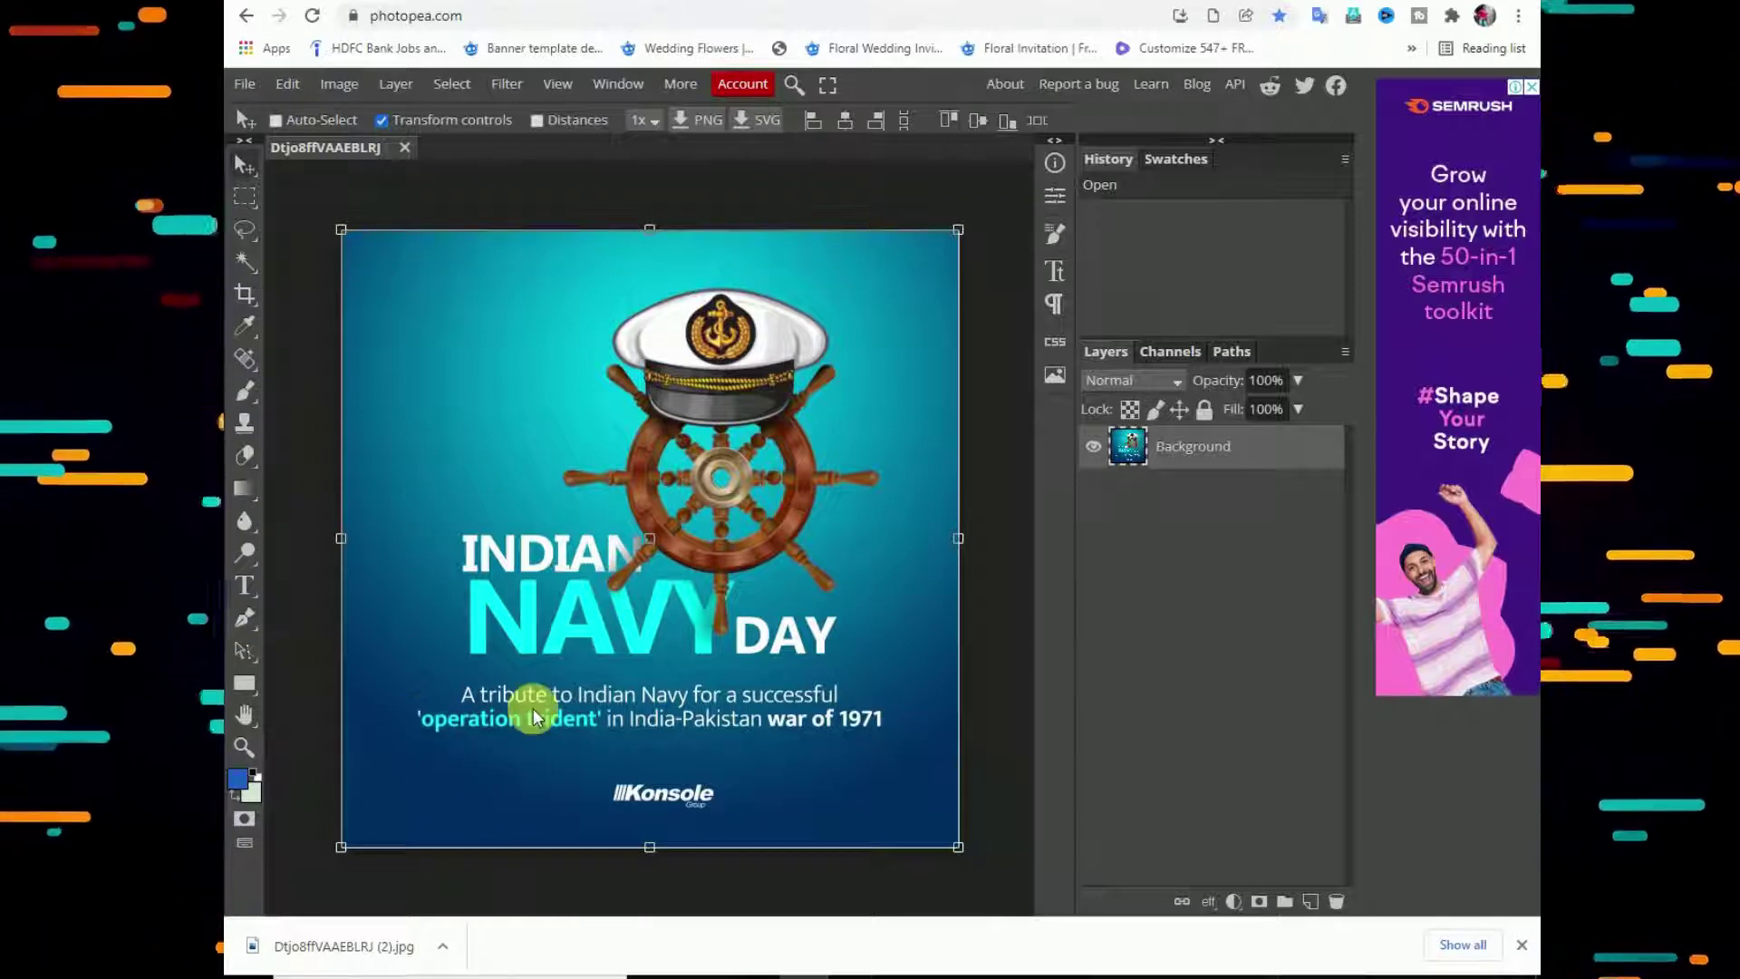
Activate the Spot Healing Brush and enlarge its brush size.
right_click(245, 358)
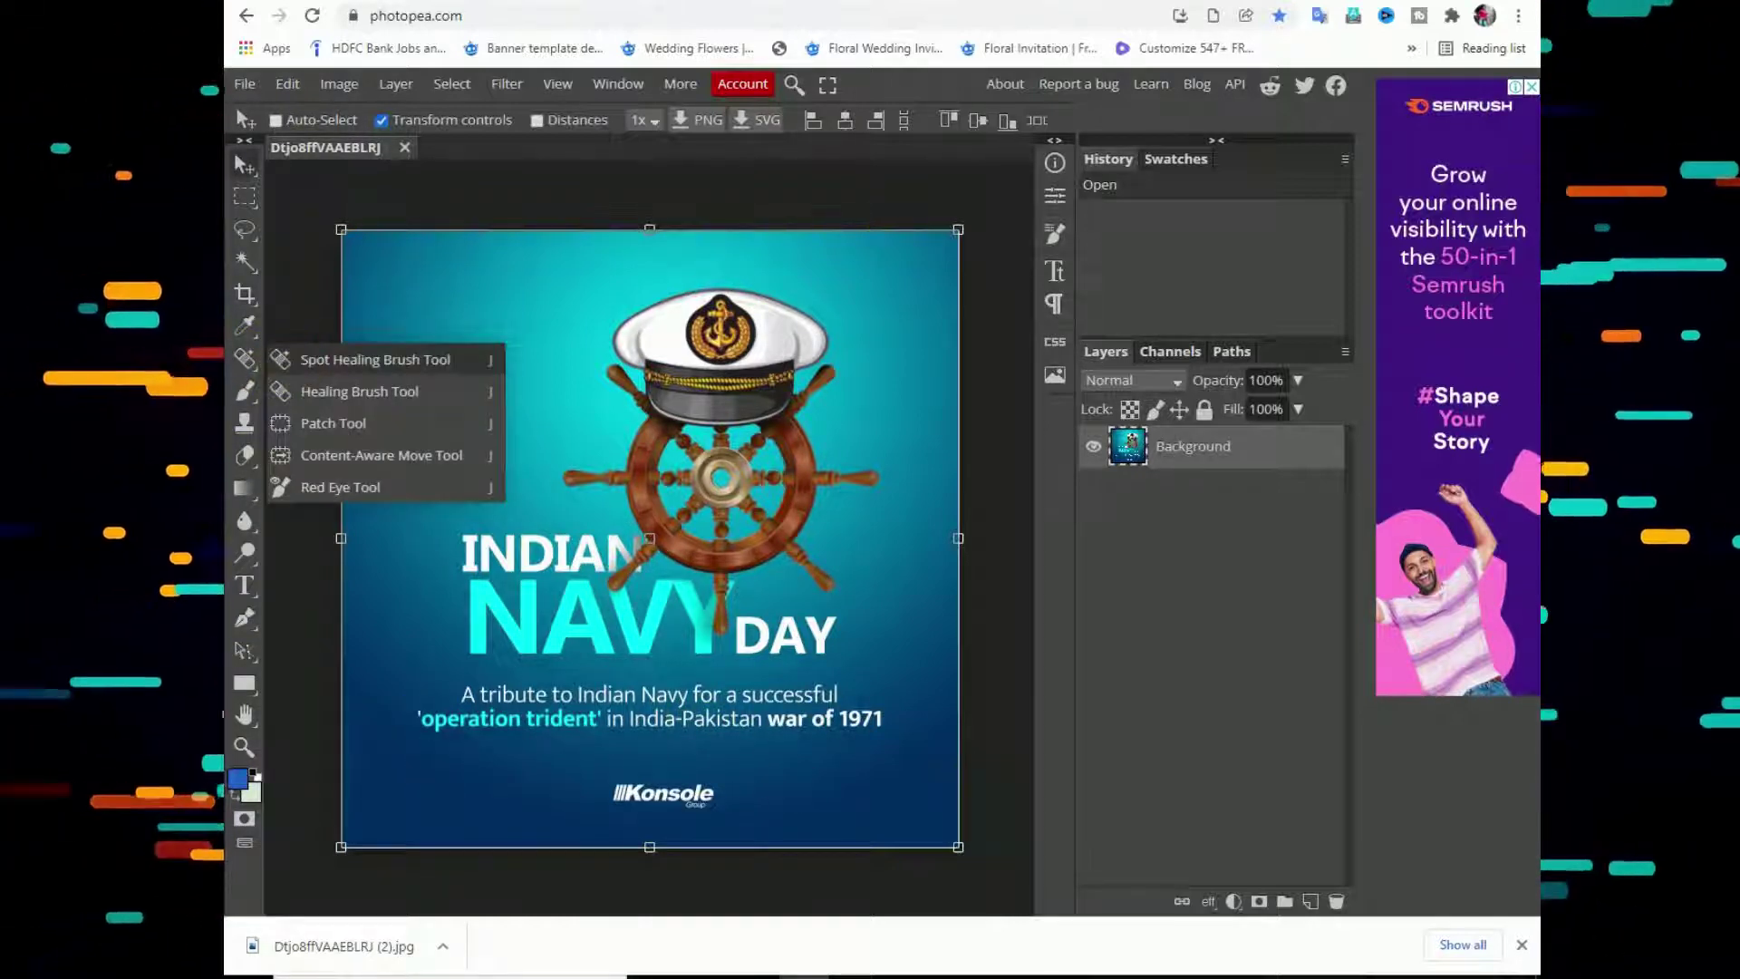
left_click(297, 359)
key("bracketright")
key("bracketright")
key("bracketright")
key("bracketright")
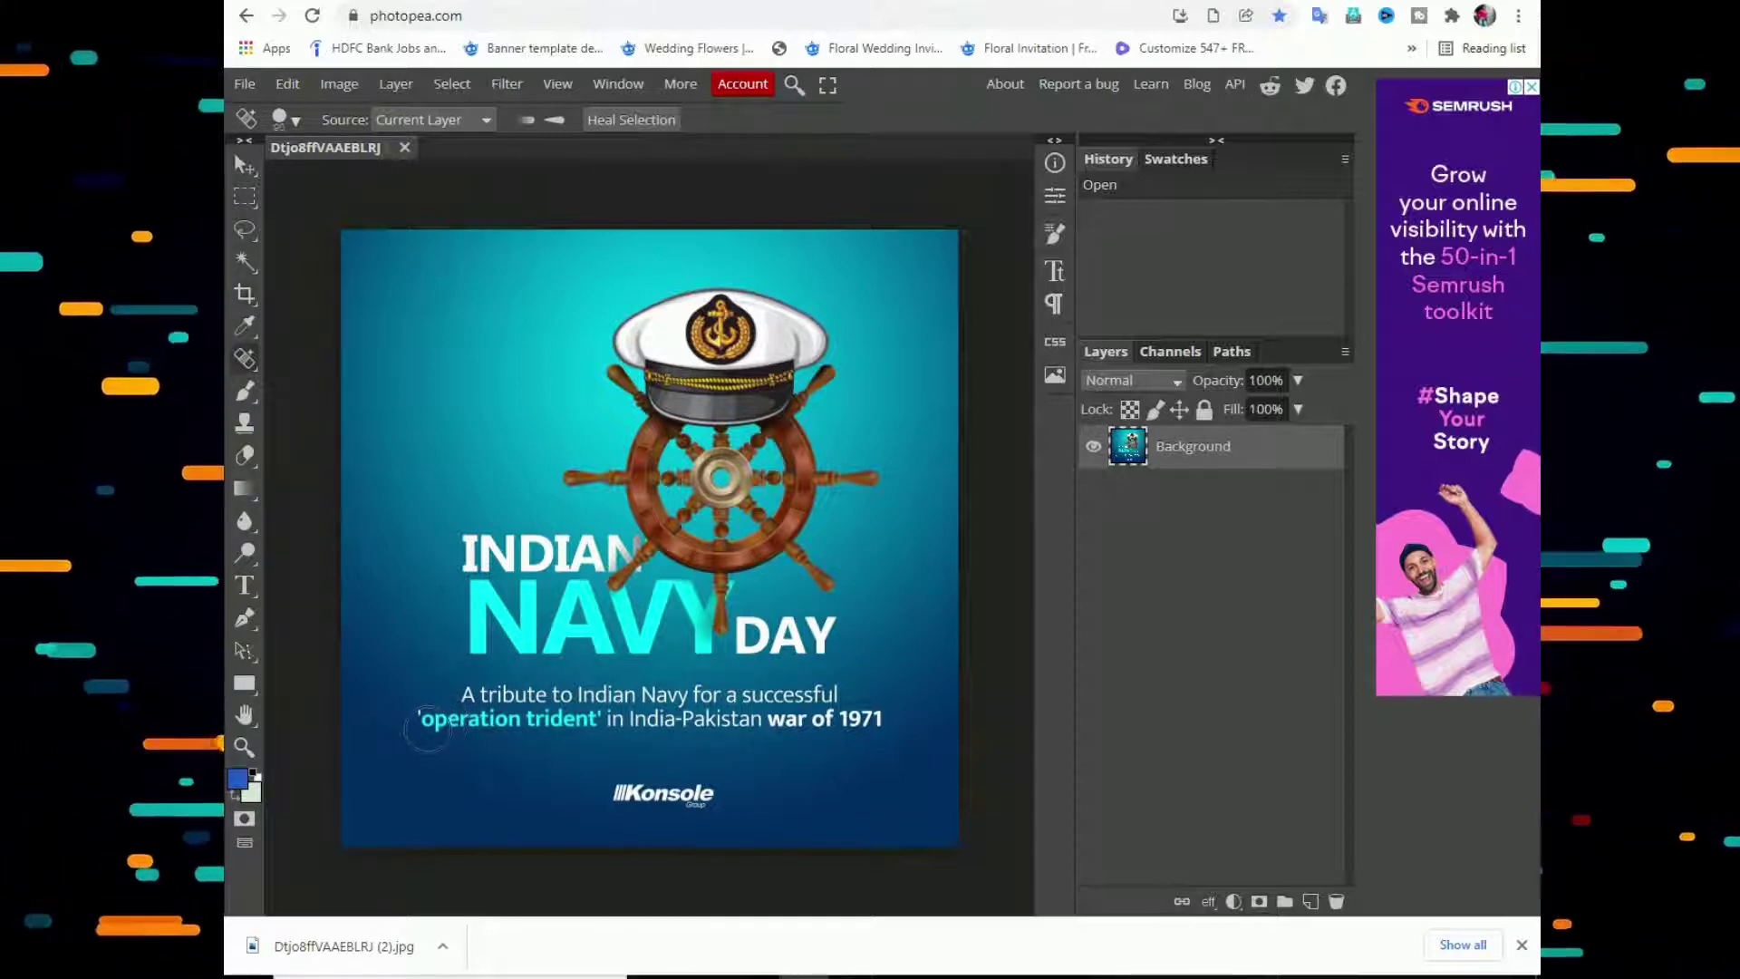
Try to heal away the tribute text and the Konsole logo in one go, and undo the healing.
mouse_move(427, 728)
left_mouse_down()
mouse_move(471, 698)
mouse_move(549, 695)
mouse_move(870, 716)
left_mouse_up()
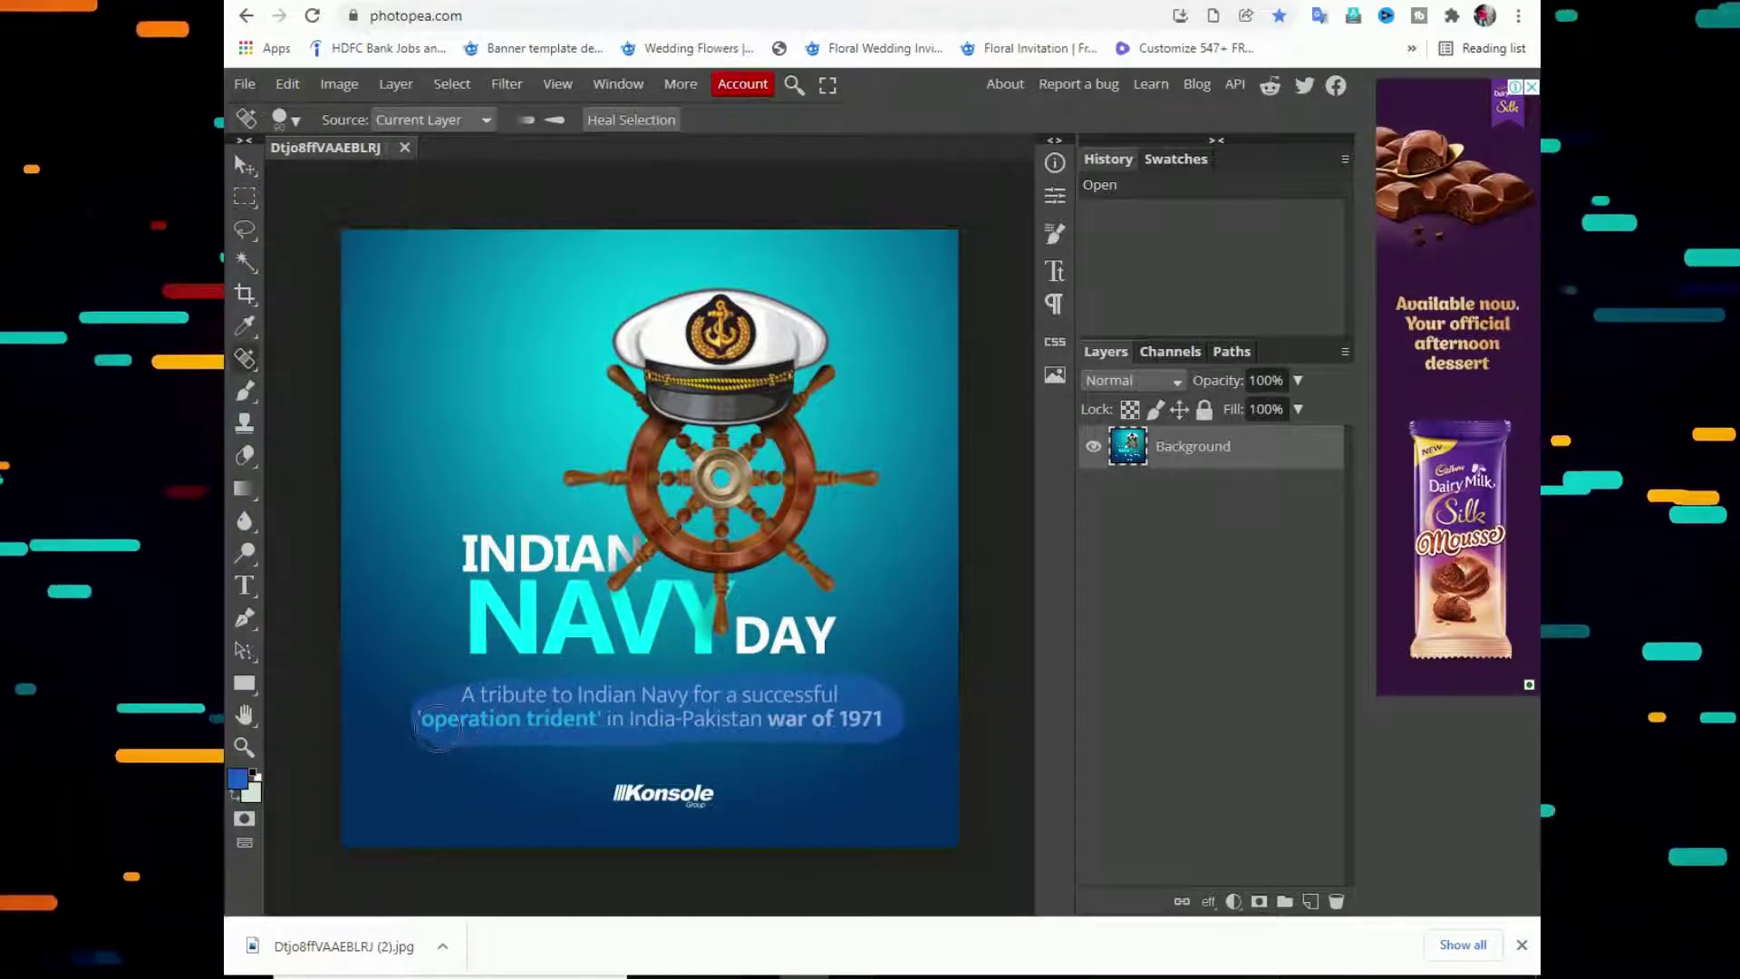
mouse_move(438, 727)
left_mouse_down()
mouse_move(512, 766)
mouse_move(698, 793)
mouse_move(609, 788)
left_mouse_up()
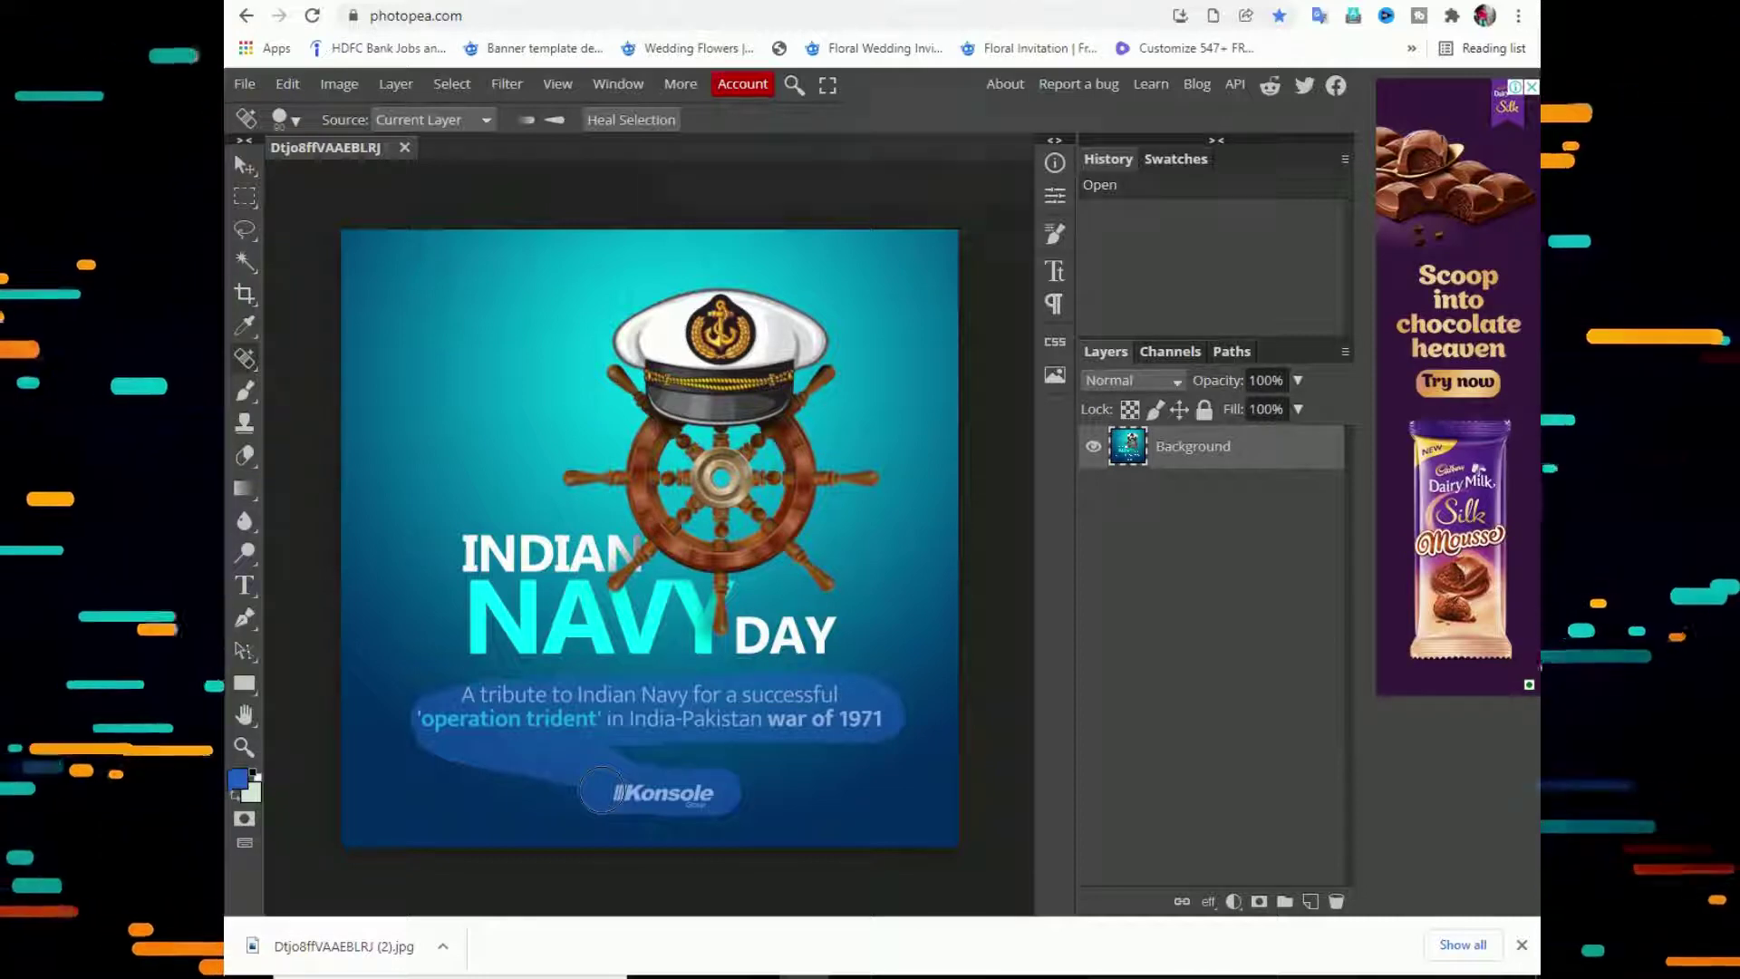
left_click(956, 238)
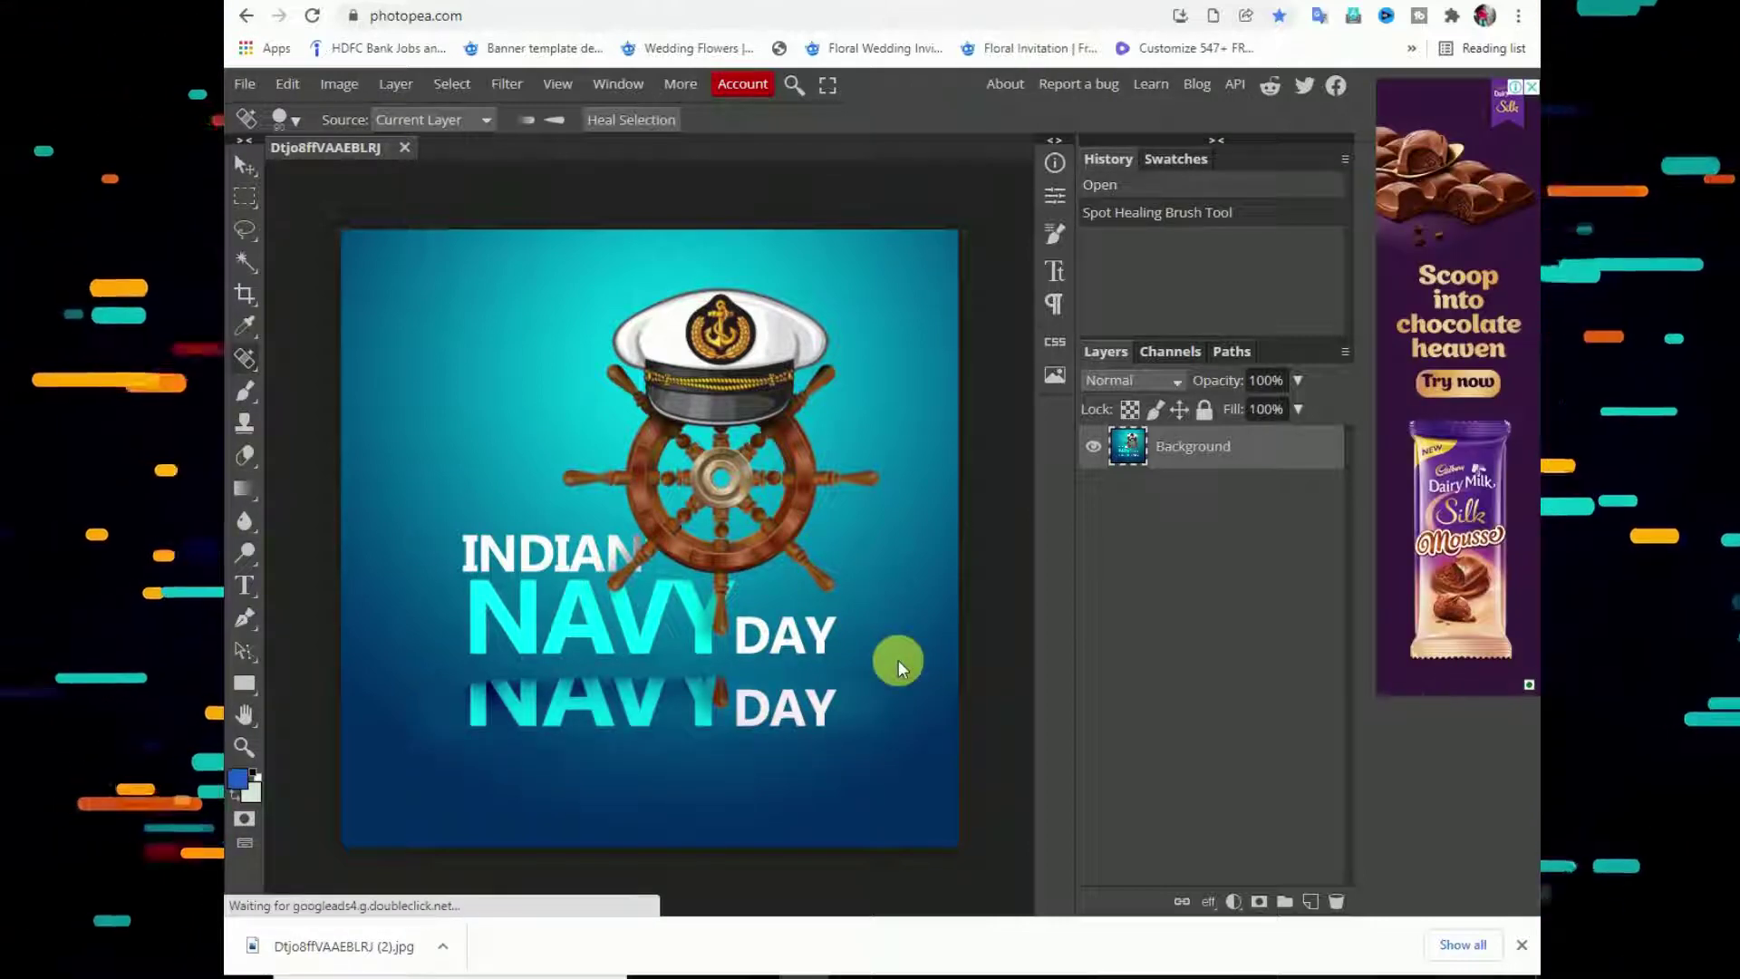
key("ctrl+z")
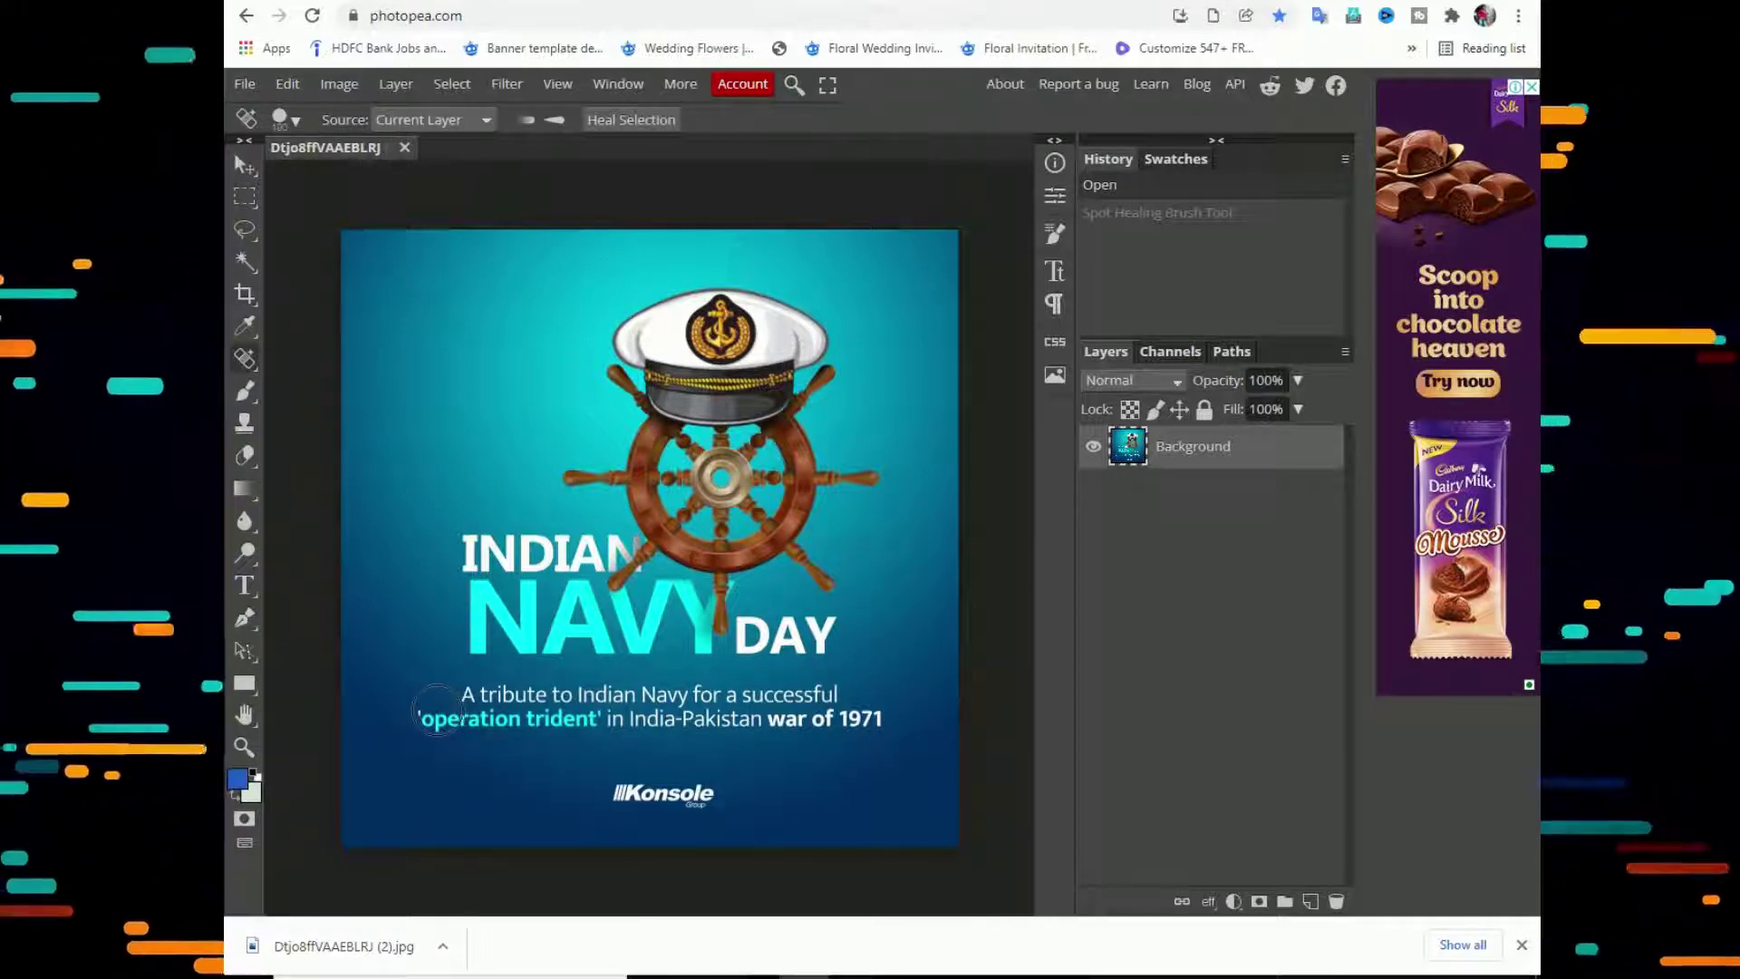
Remove the two-line tribute text, the stray duplicate DAY and the Konsole logo from the poster with separate Spot Healing Brush strokes.
left_click_drag(437, 710, 857, 695)
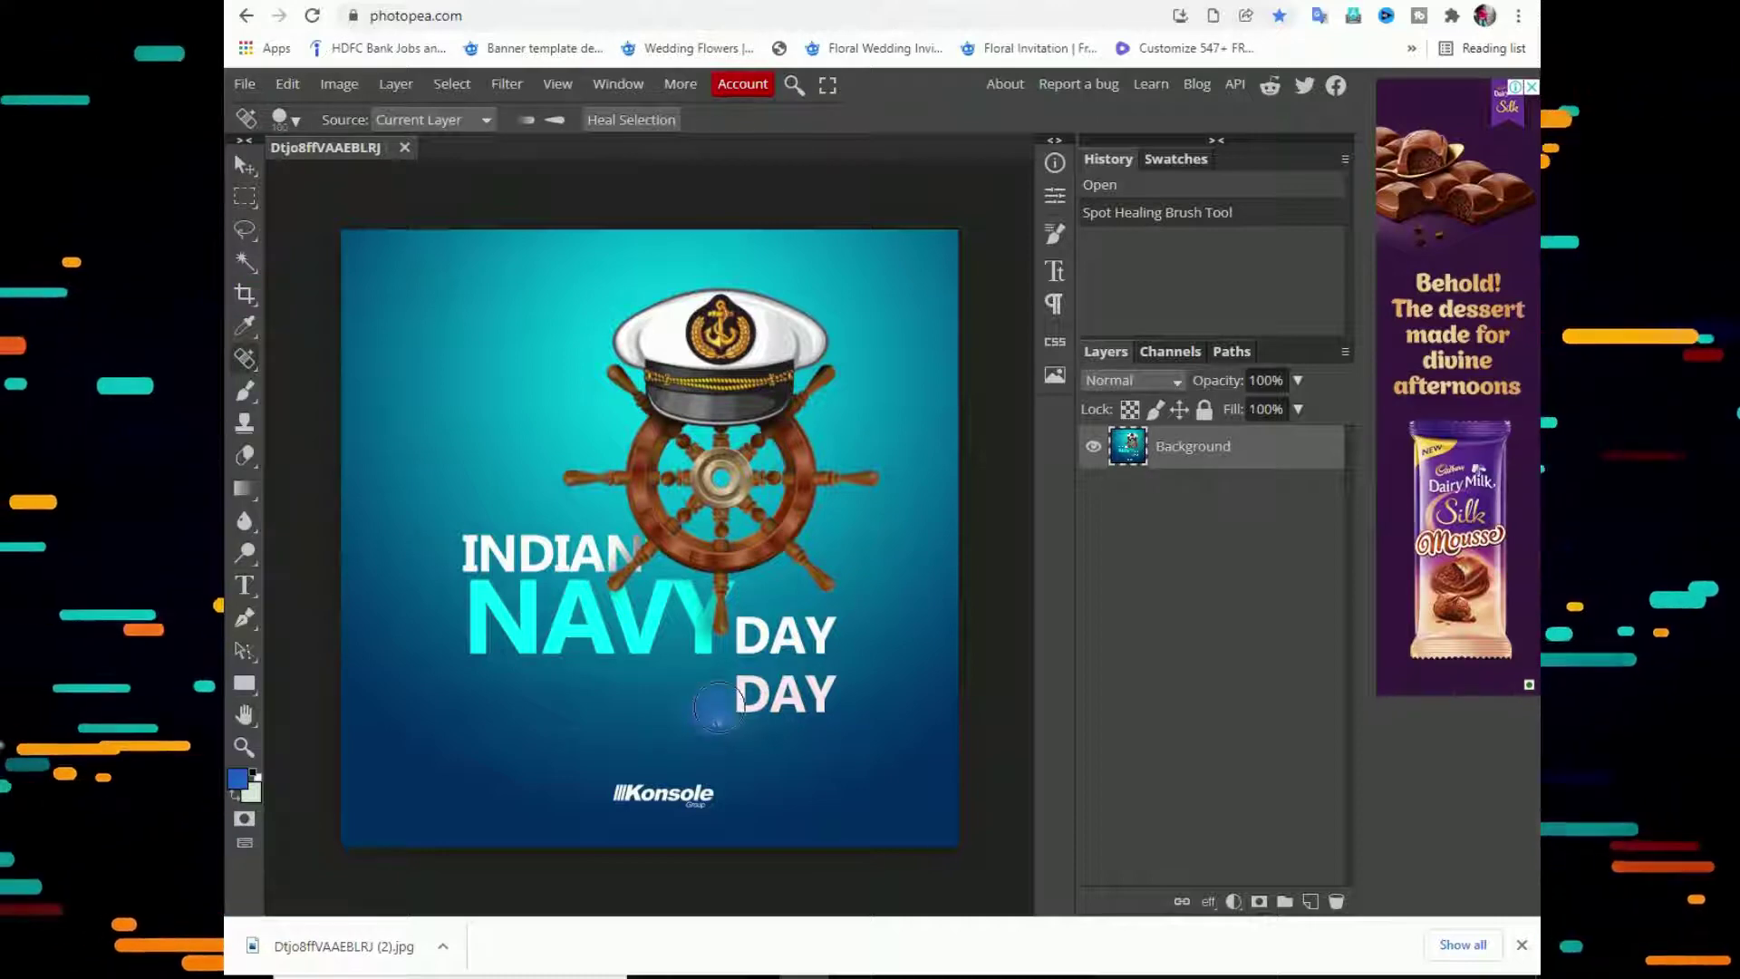
mouse_move(719, 707)
left_mouse_down()
mouse_move(825, 697)
mouse_move(736, 716)
left_mouse_up()
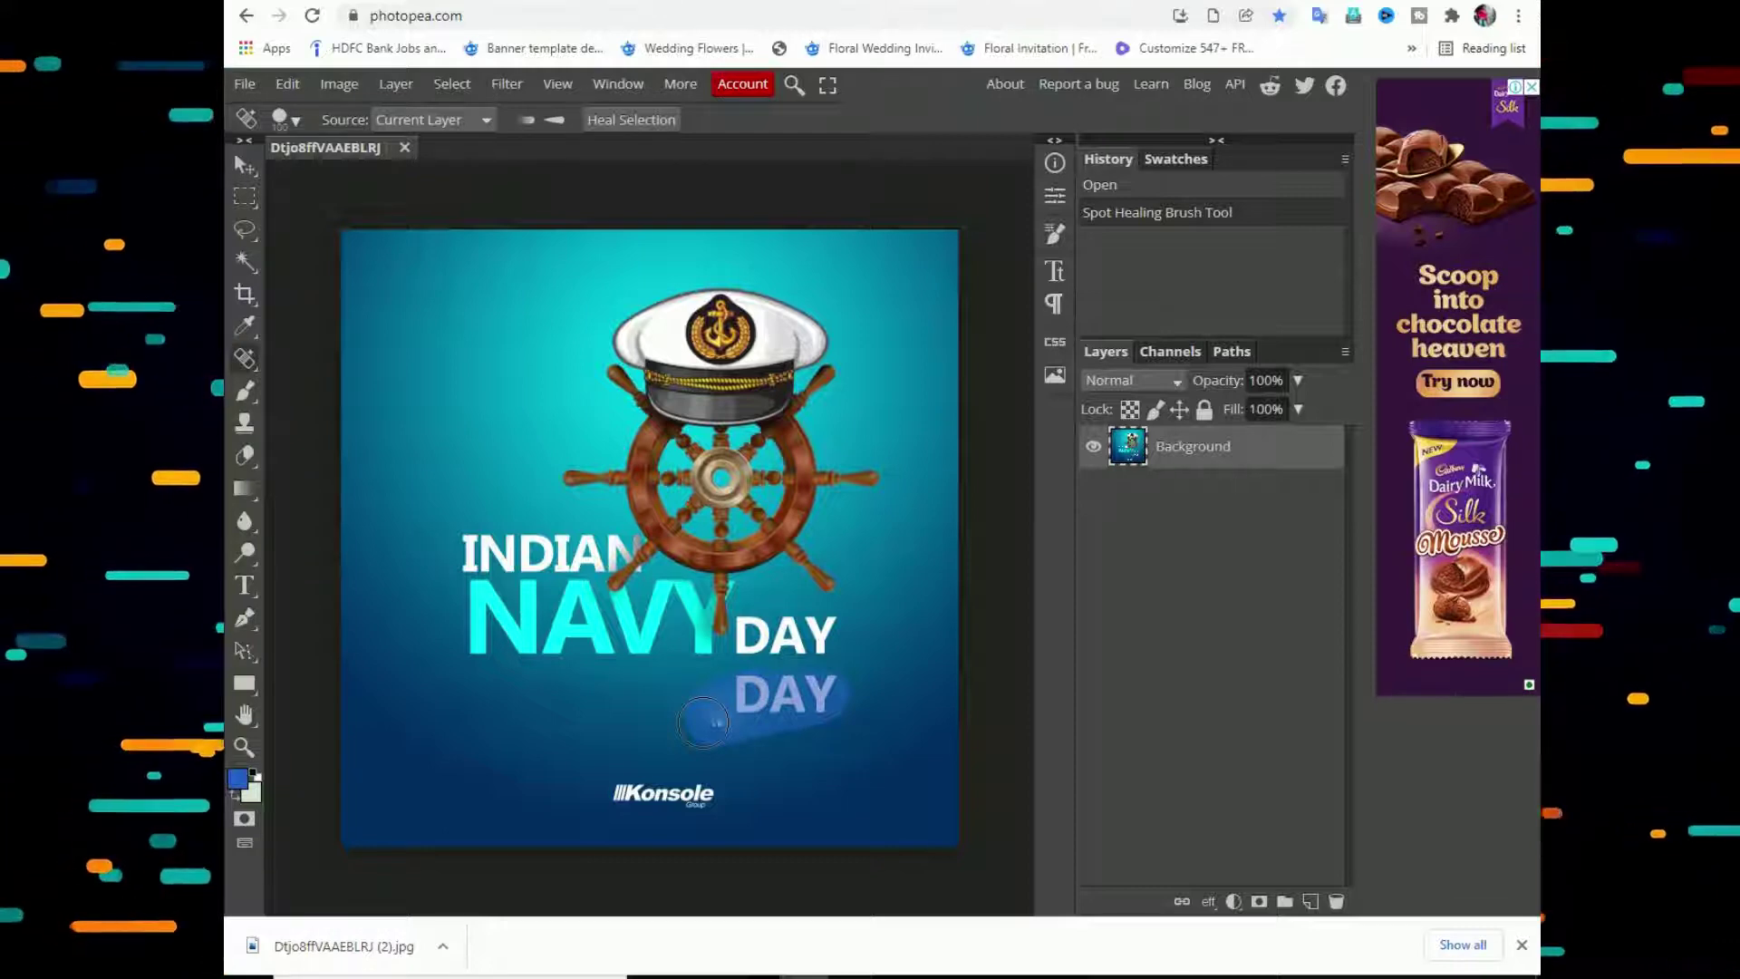
left_click_drag(704, 722, 703, 722)
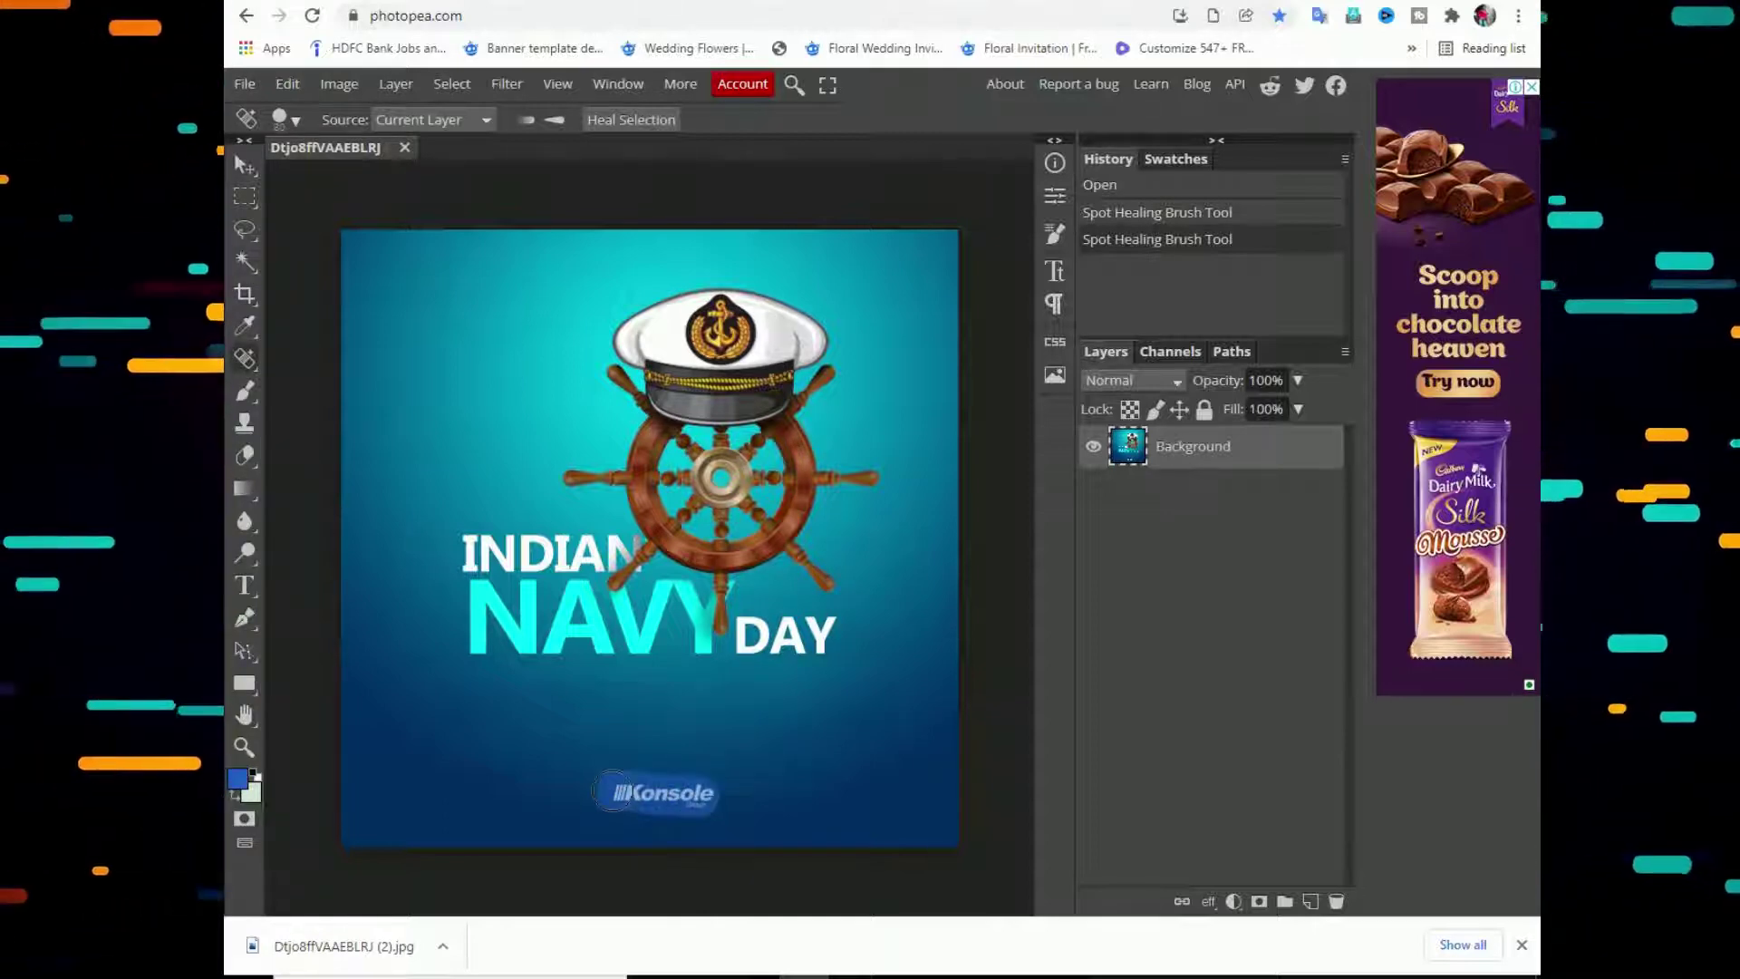
left_click_drag(613, 791, 611, 791)
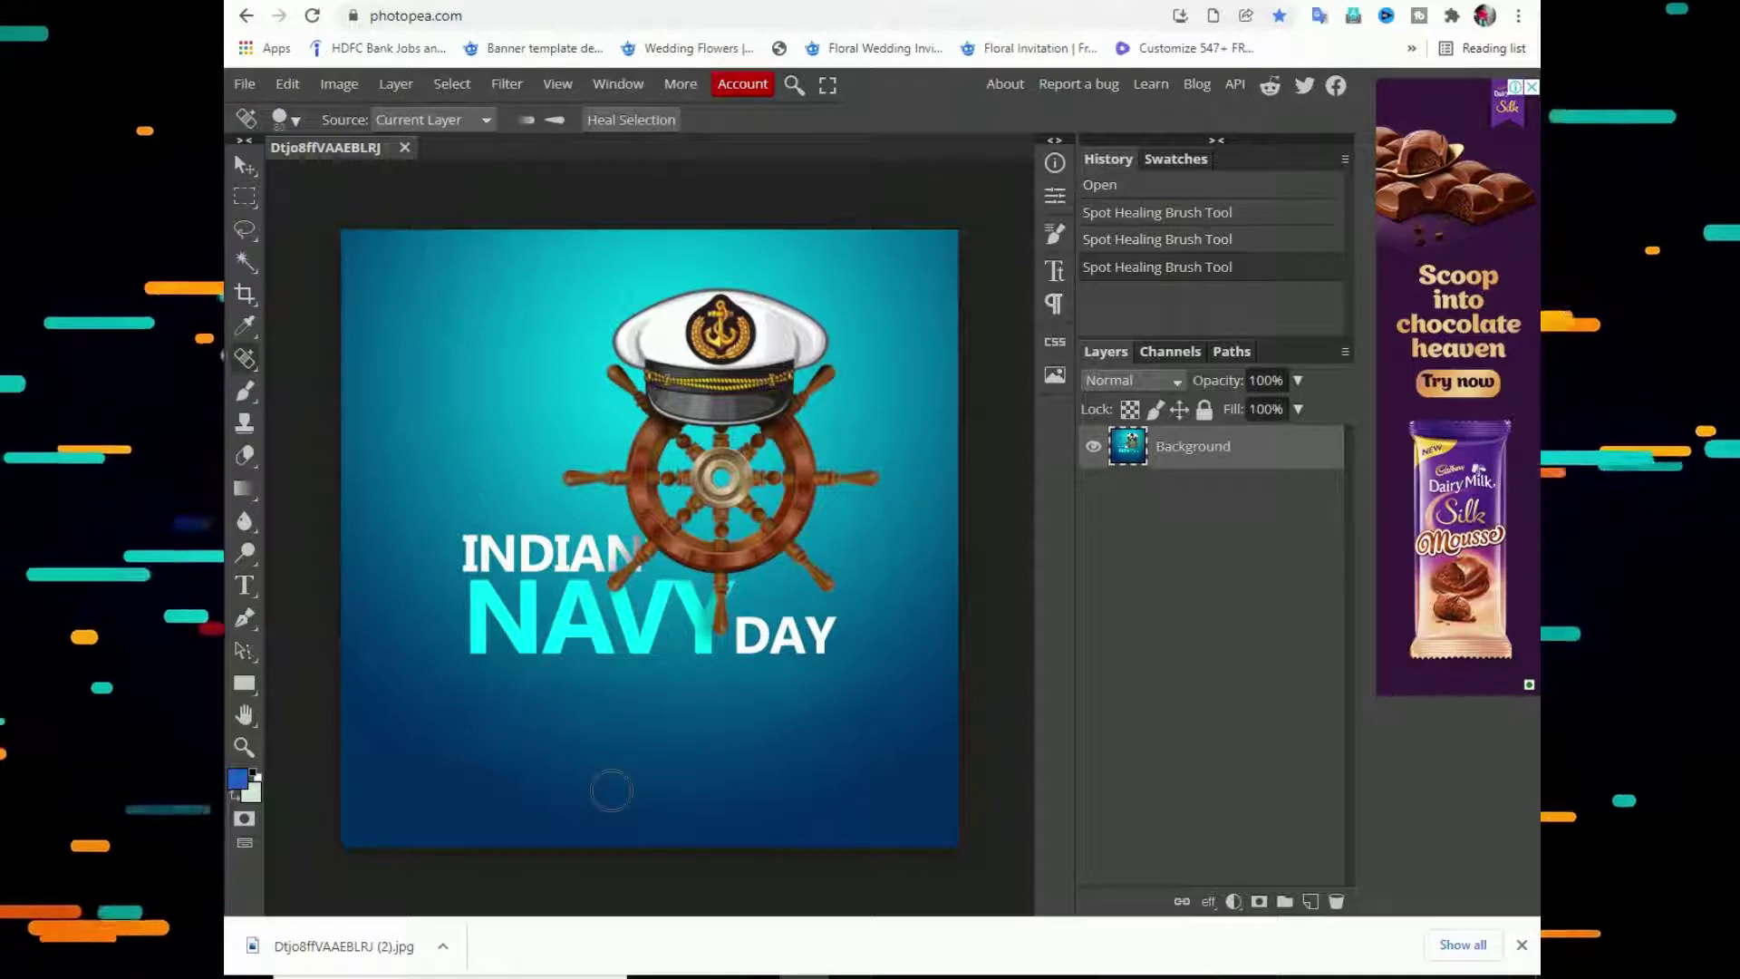
Export the retouched poster as a PNG image.
left_click(244, 83)
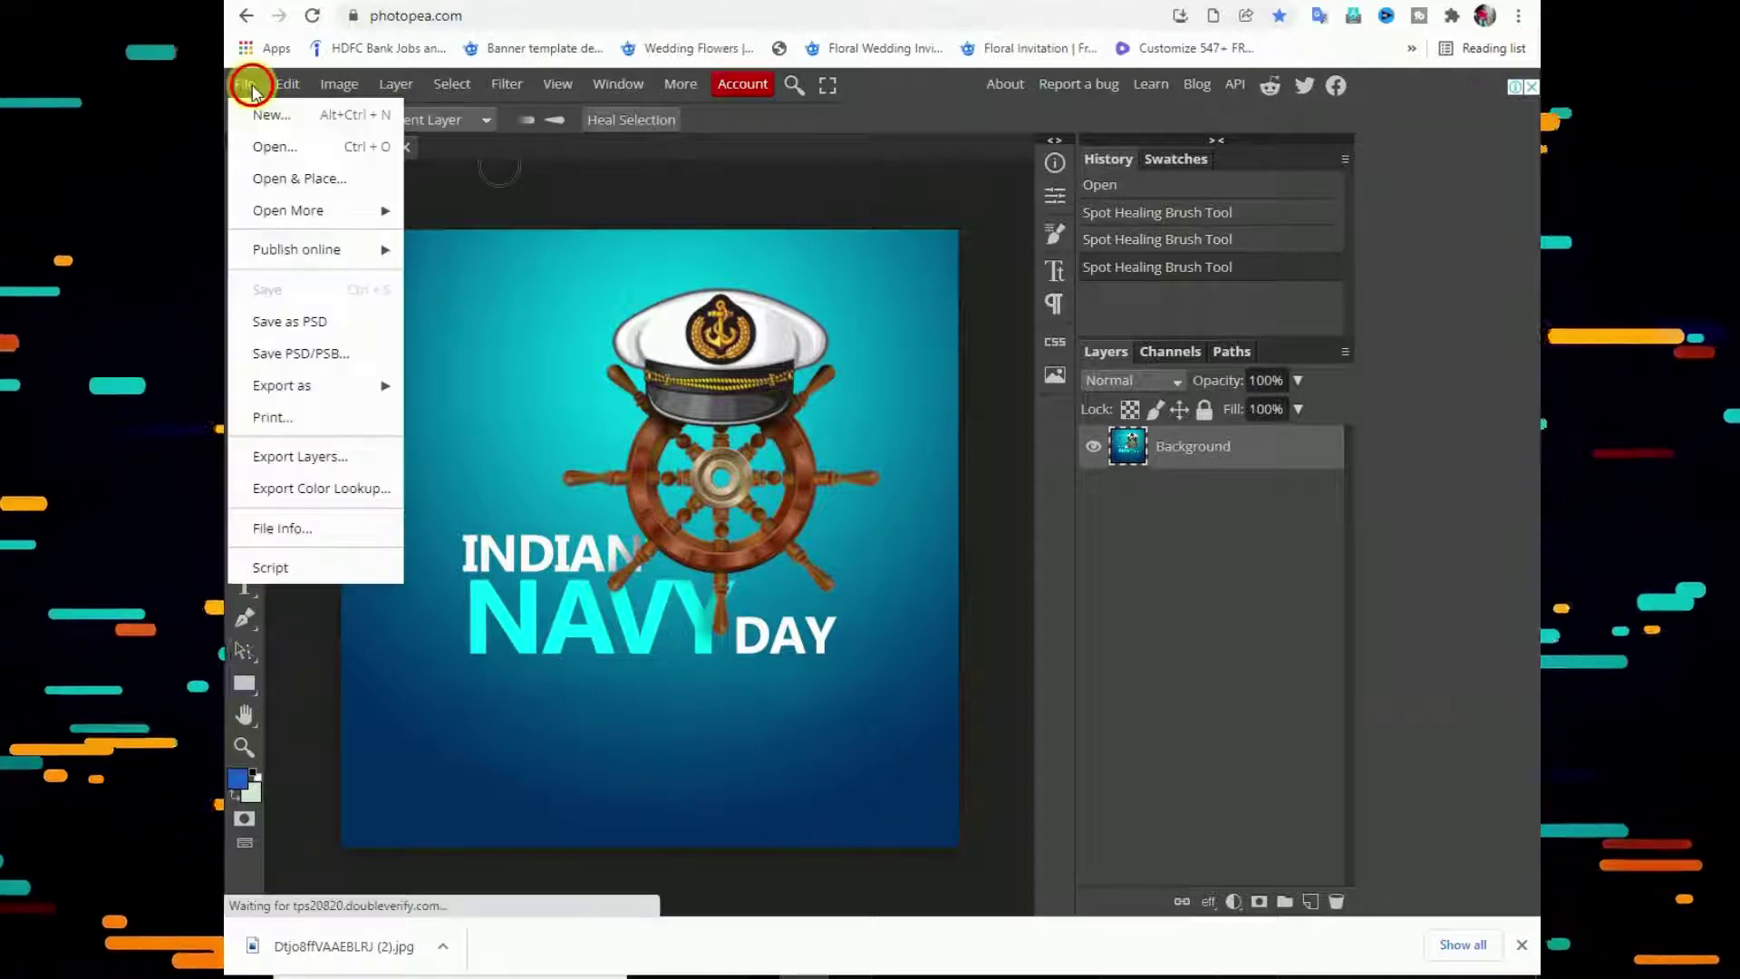
mouse_move(281, 388)
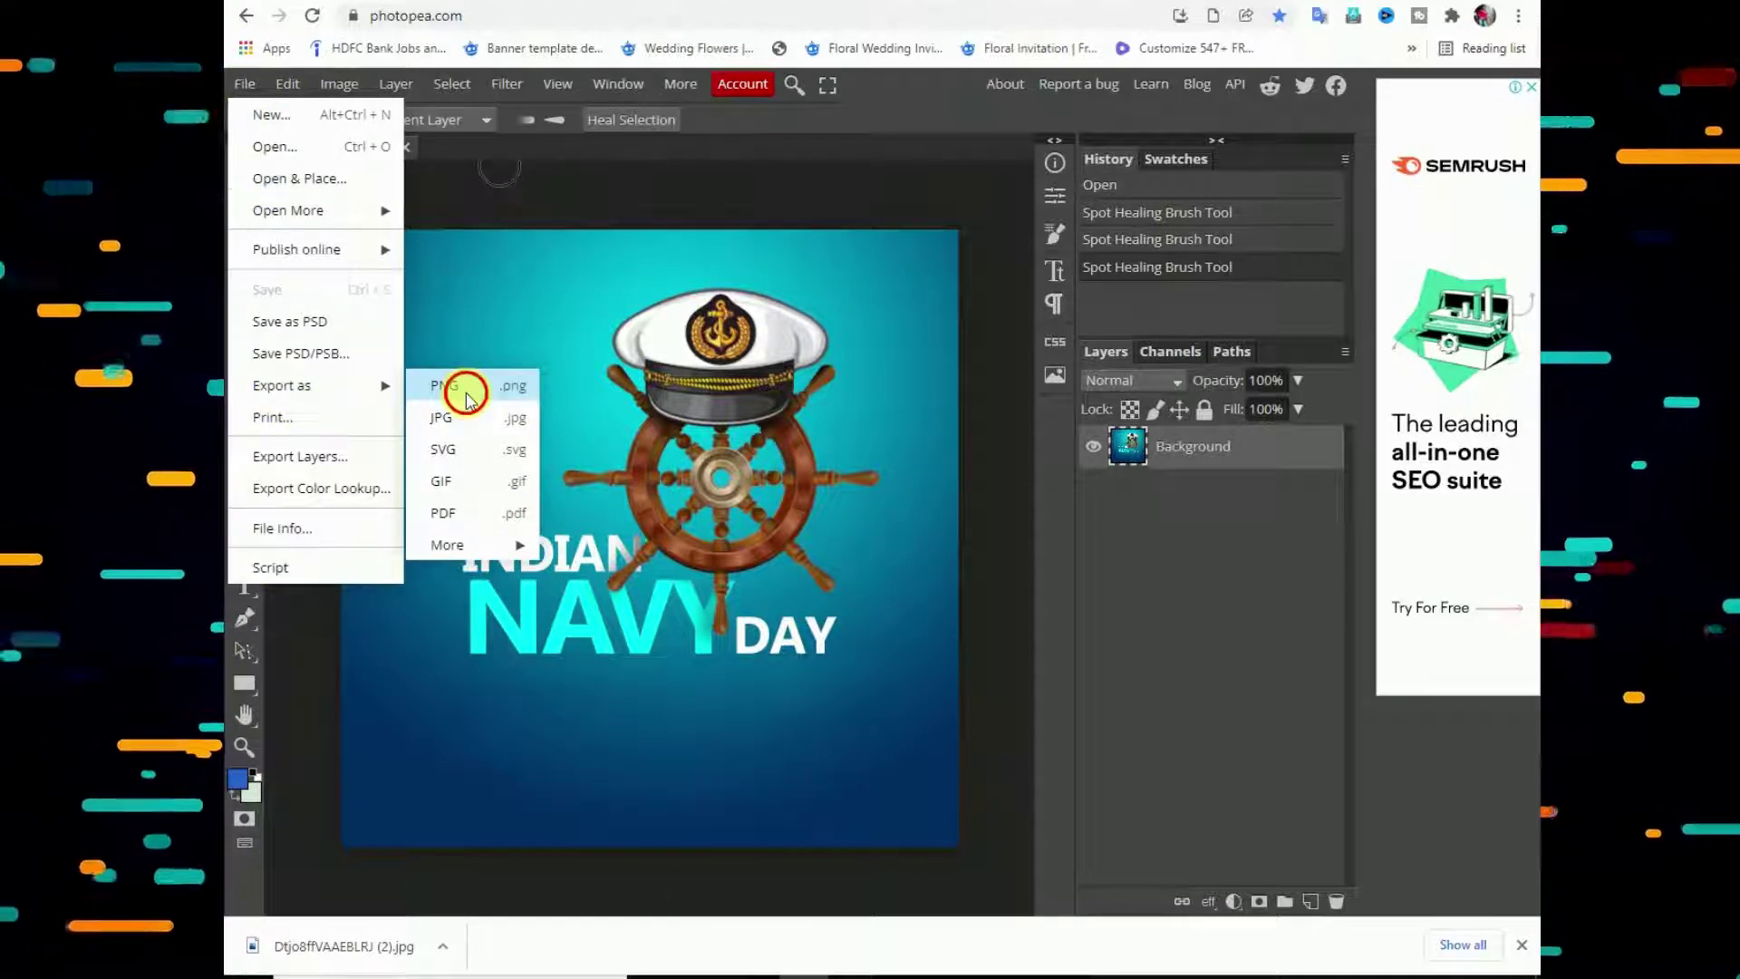
left_click(466, 393)
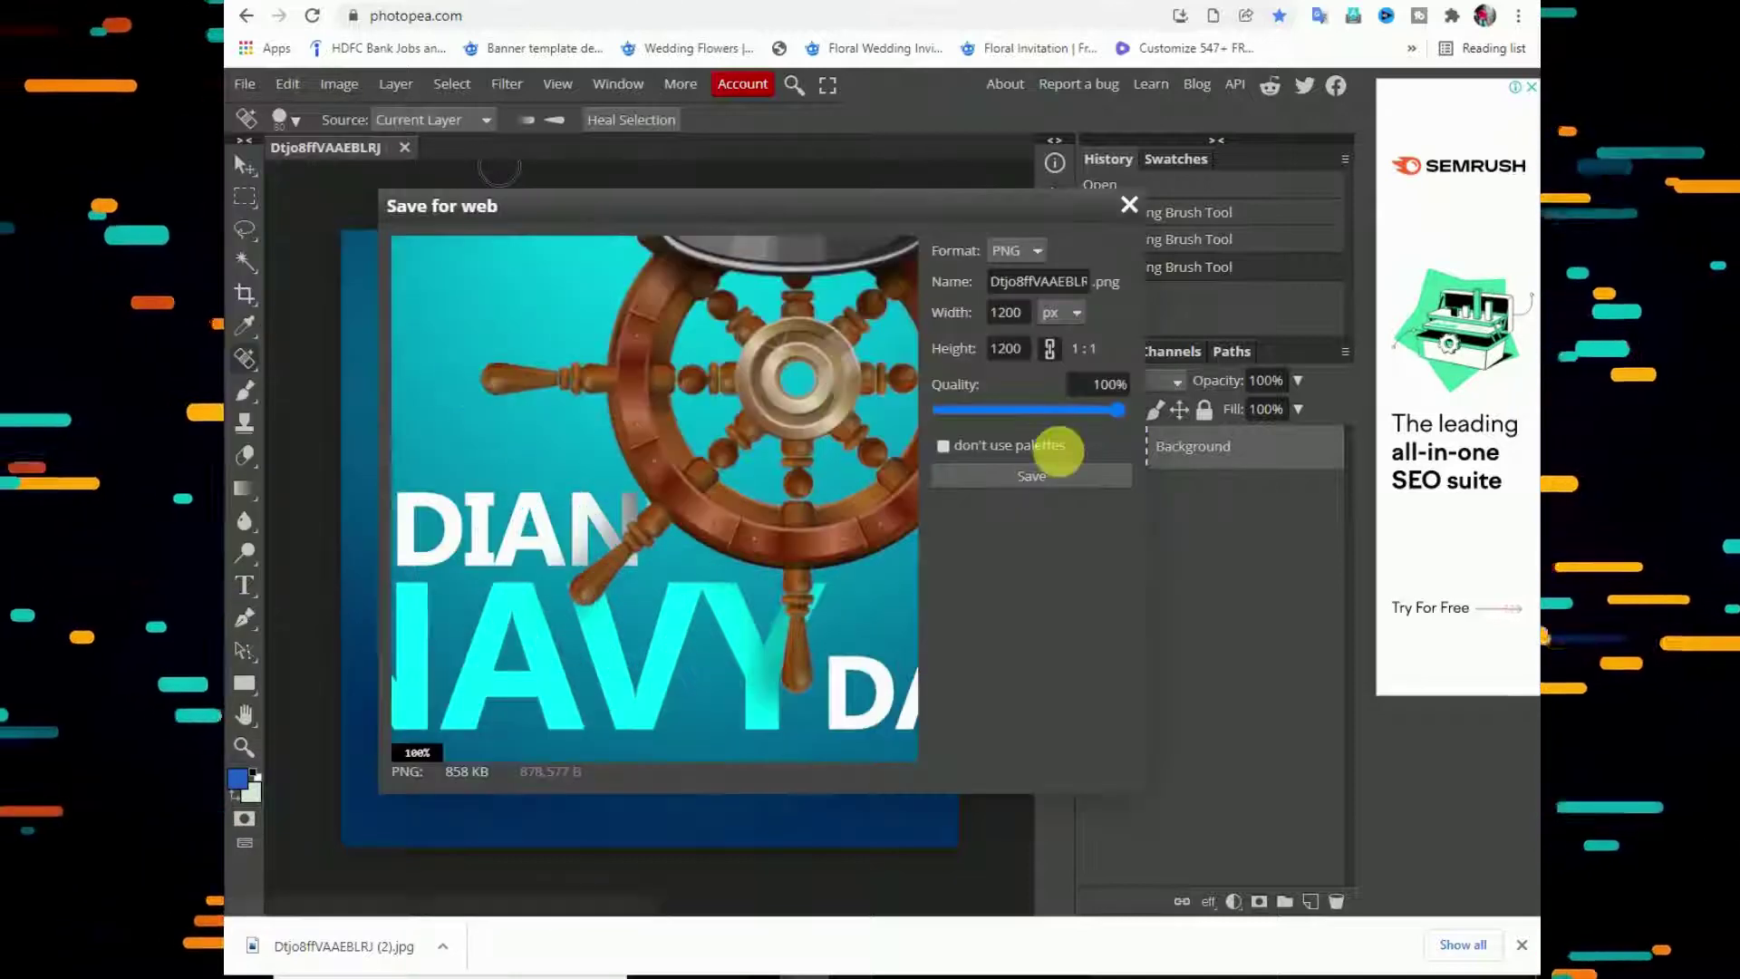
left_click(1045, 480)
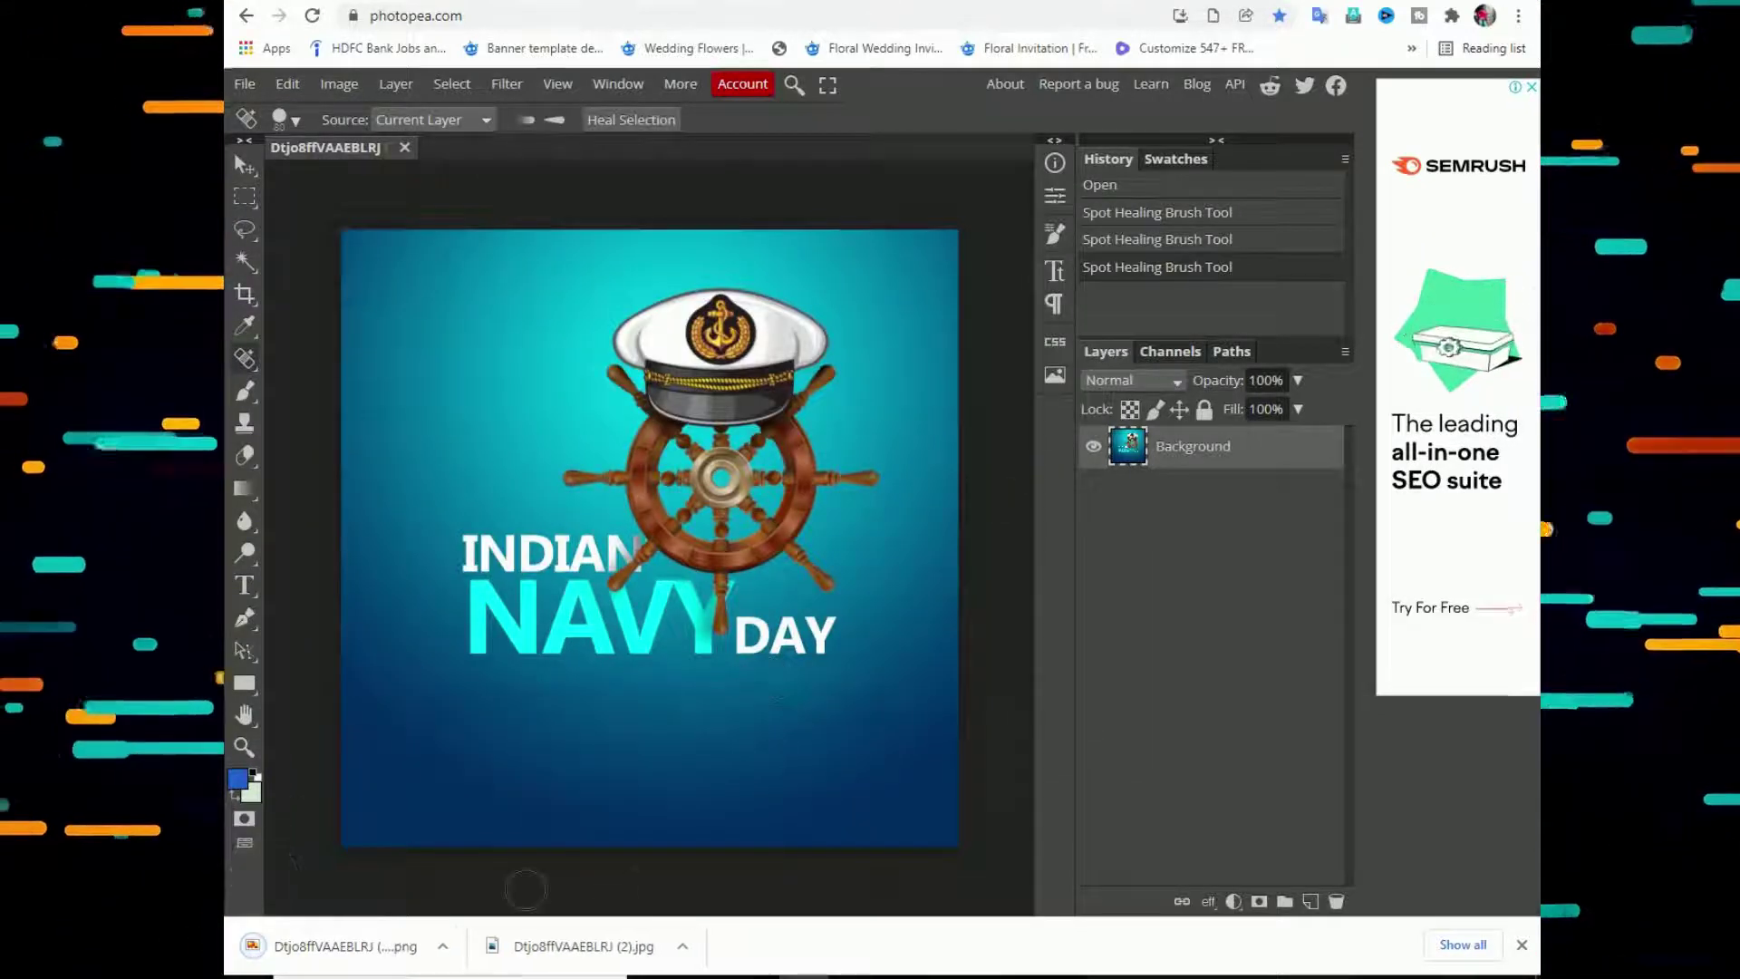
Locate the exported PNG in its folder and upload it to the Canva design's media.
left_click(442, 946)
left_click(530, 878)
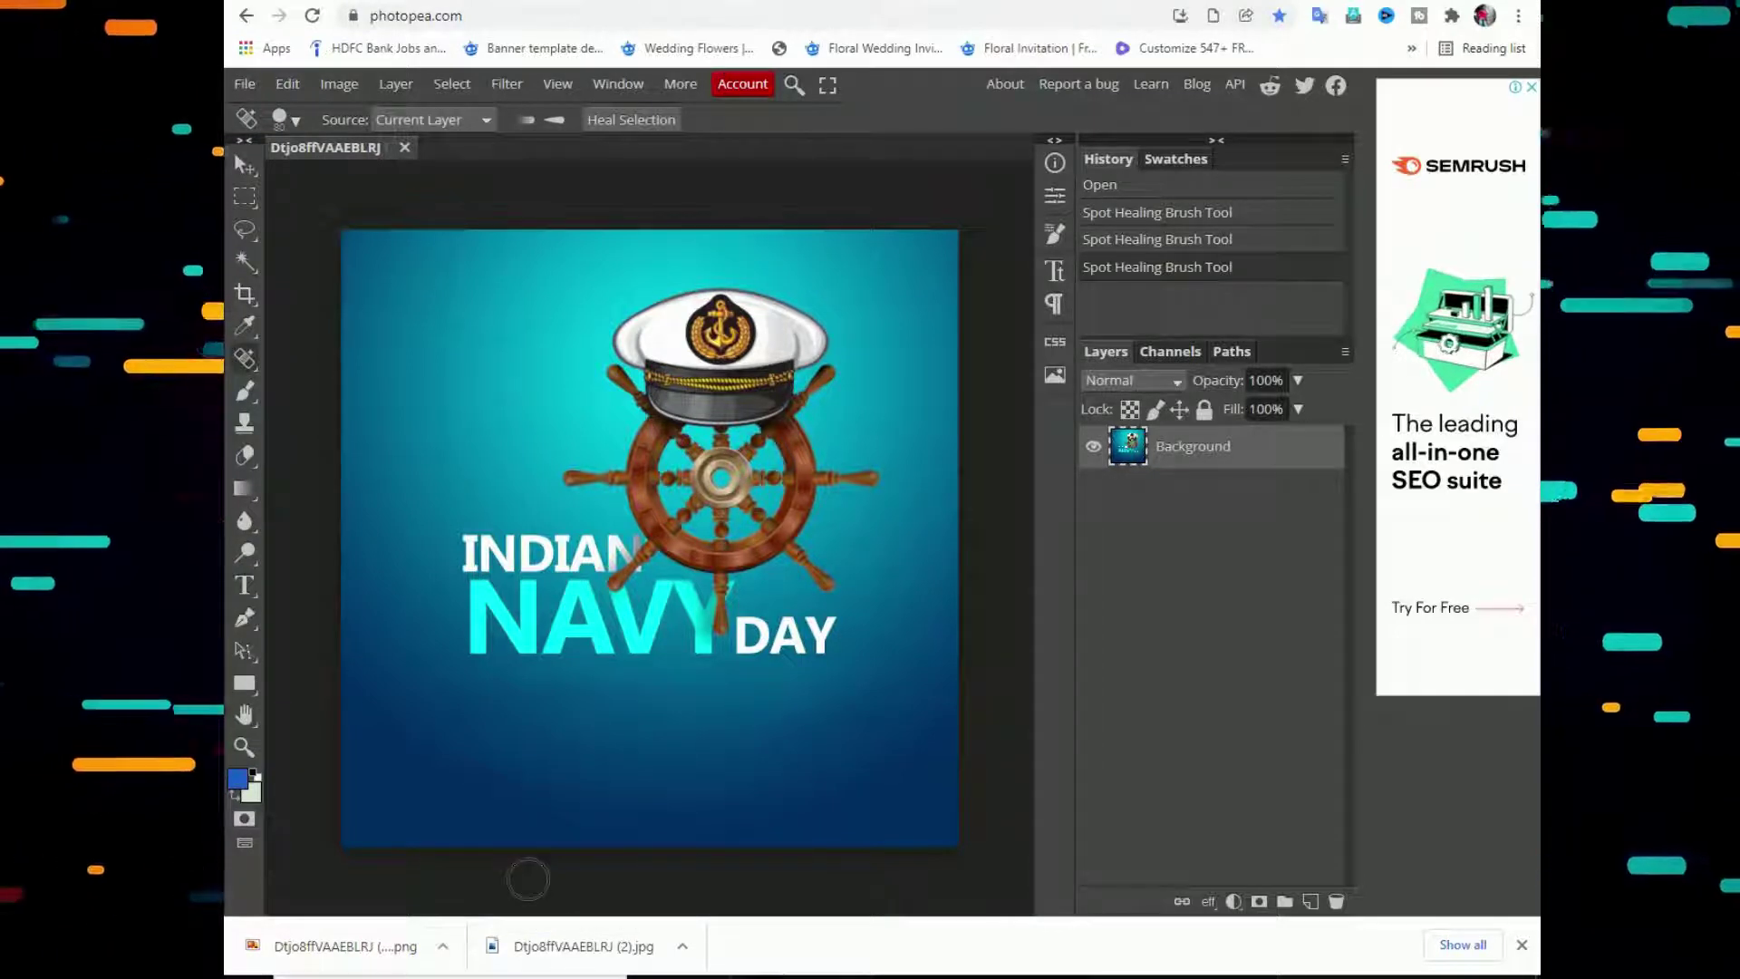
left_click_drag(981, 725, 460, 611)
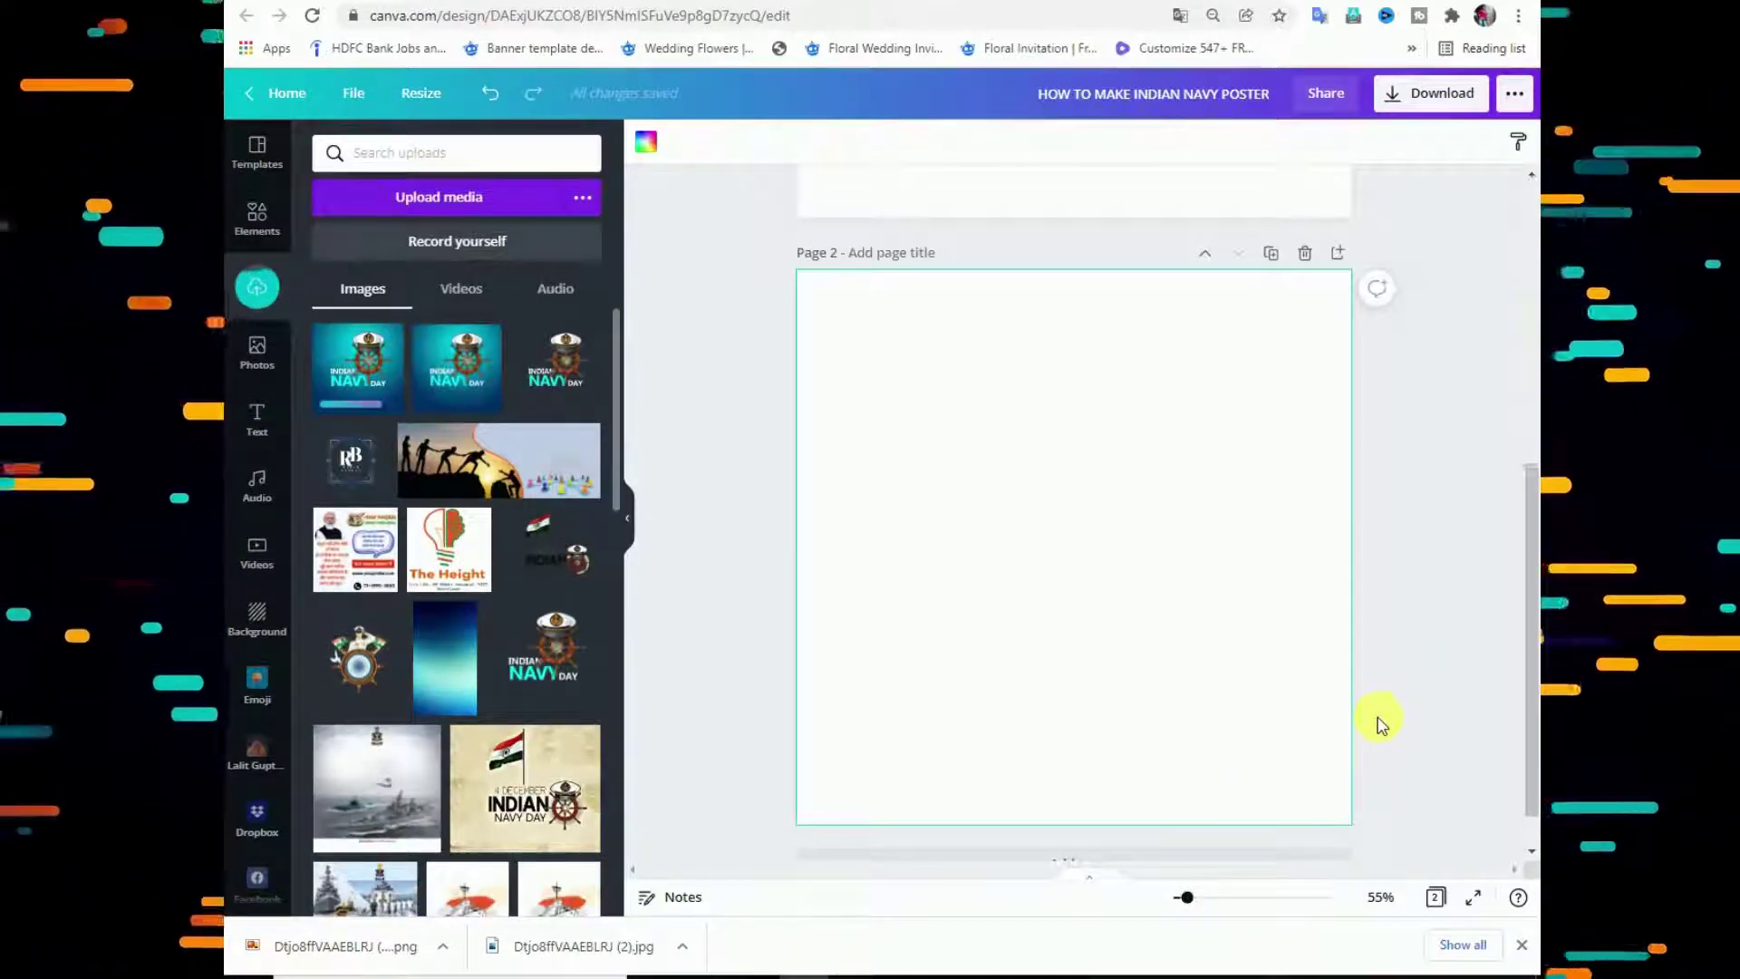
Add the retouched Indian Navy Day image from the uploads to page 2 and set it as the page background.
left_click(374, 379)
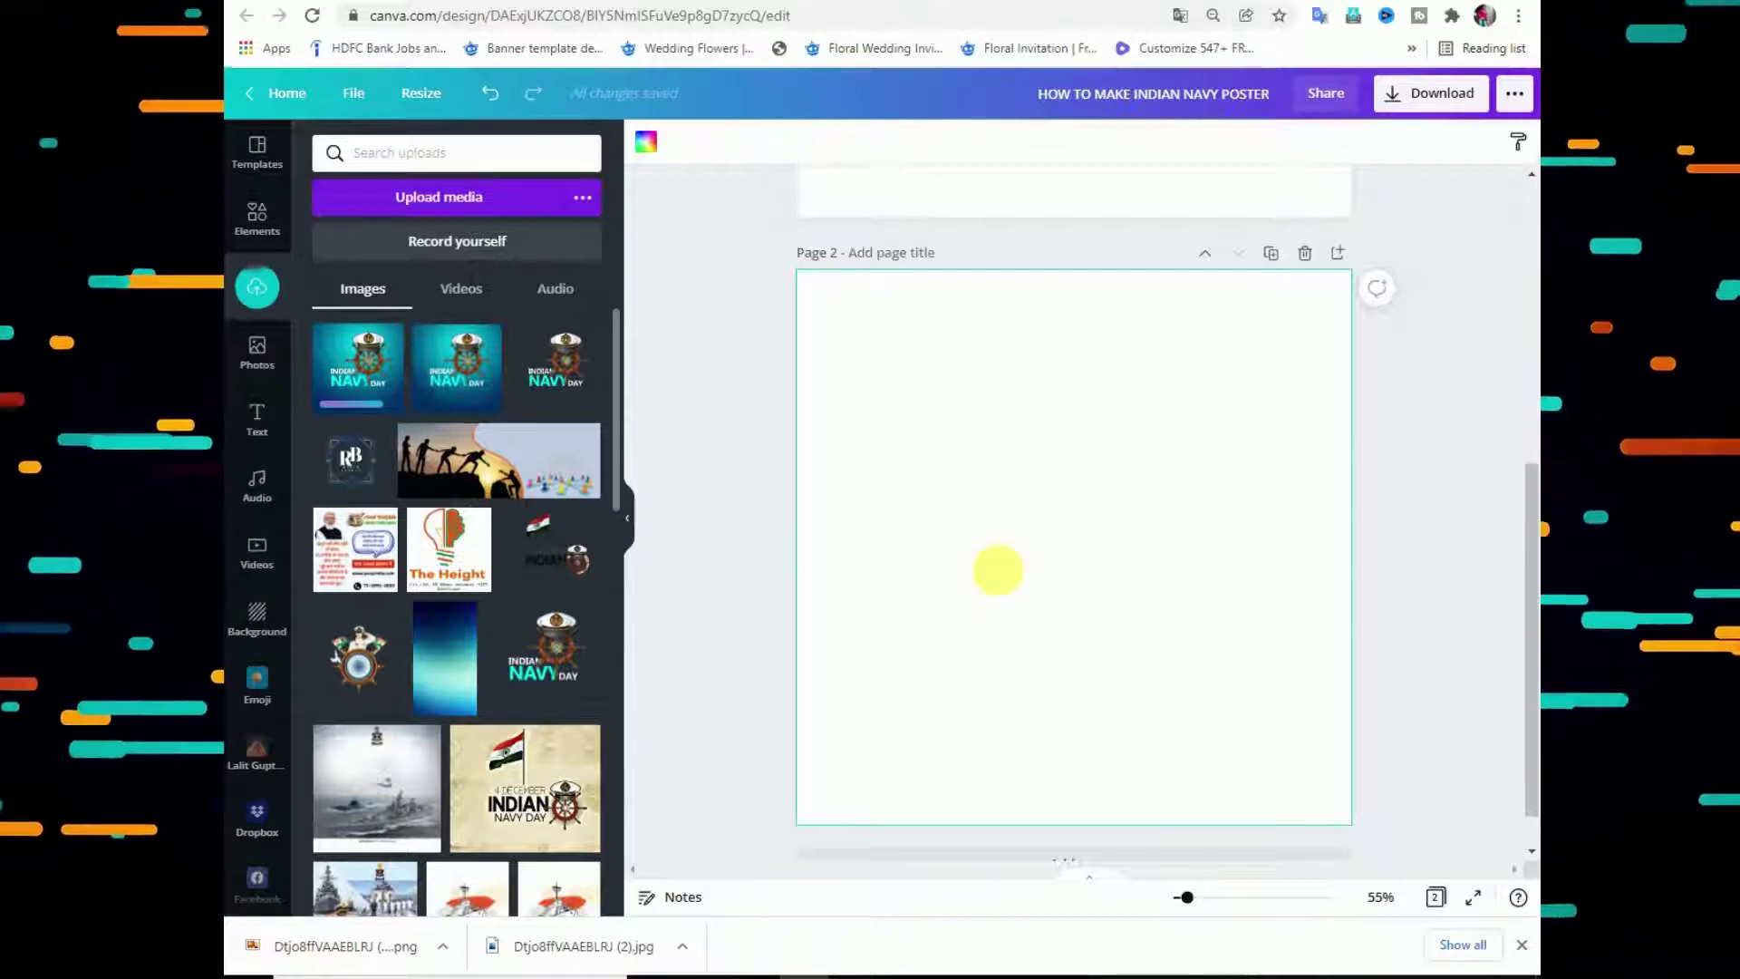
right_click(1068, 698)
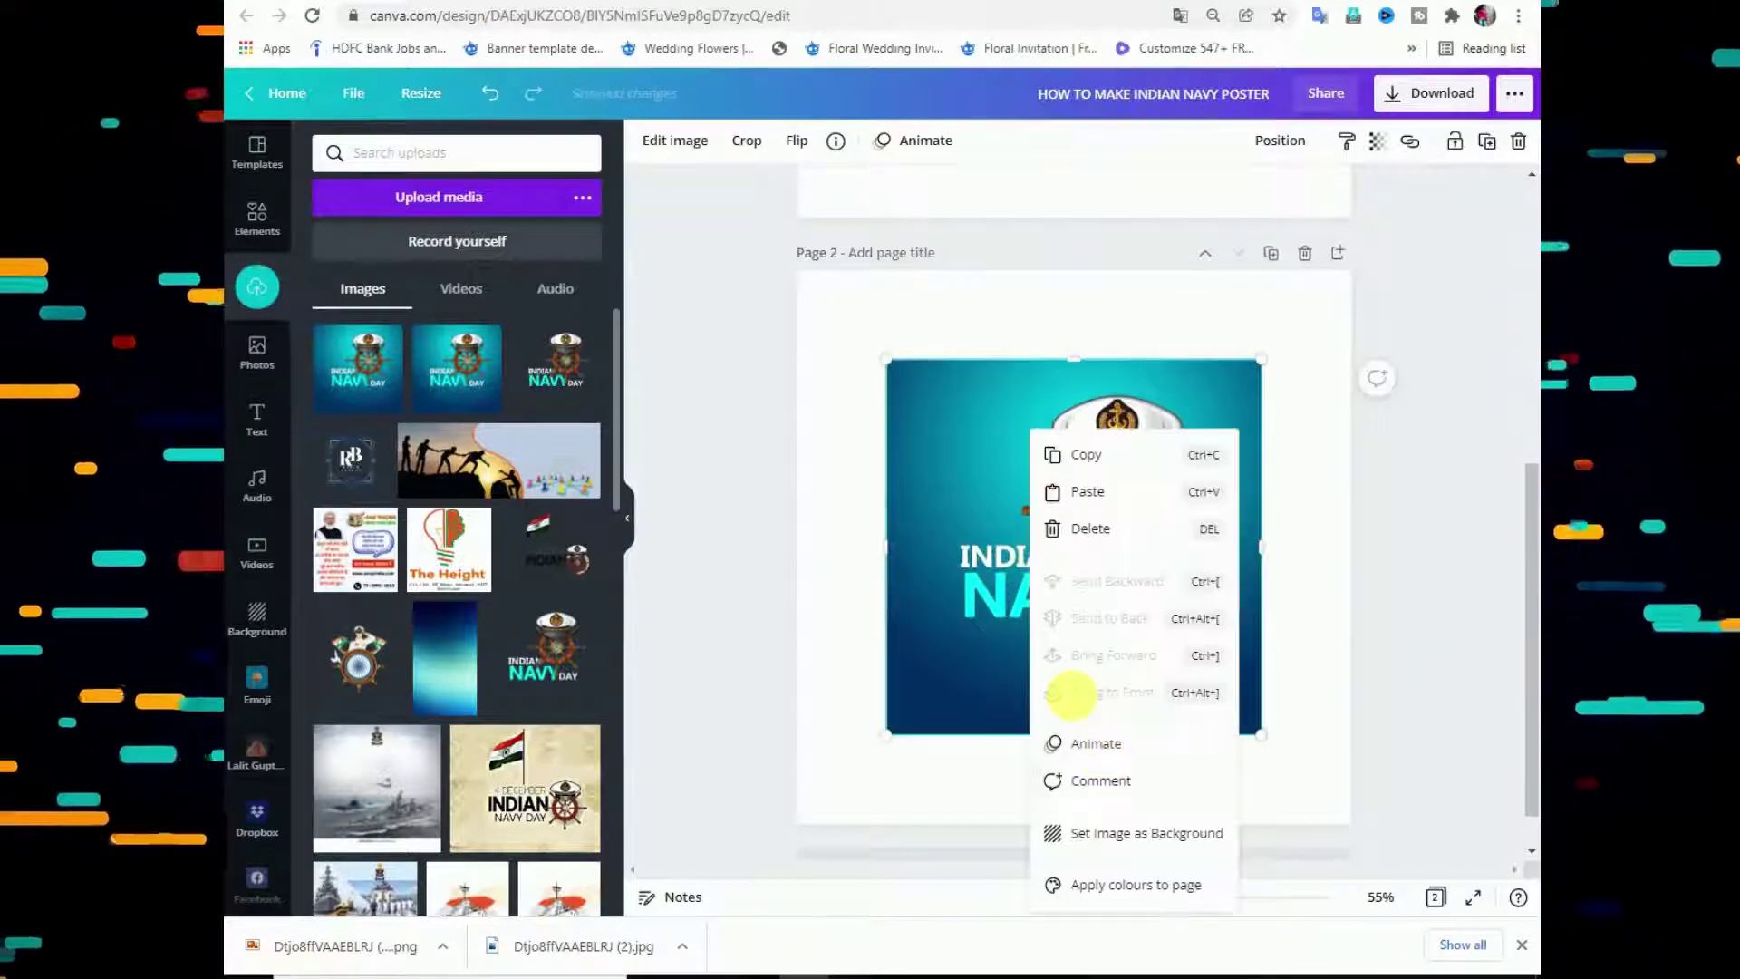
left_click(1151, 833)
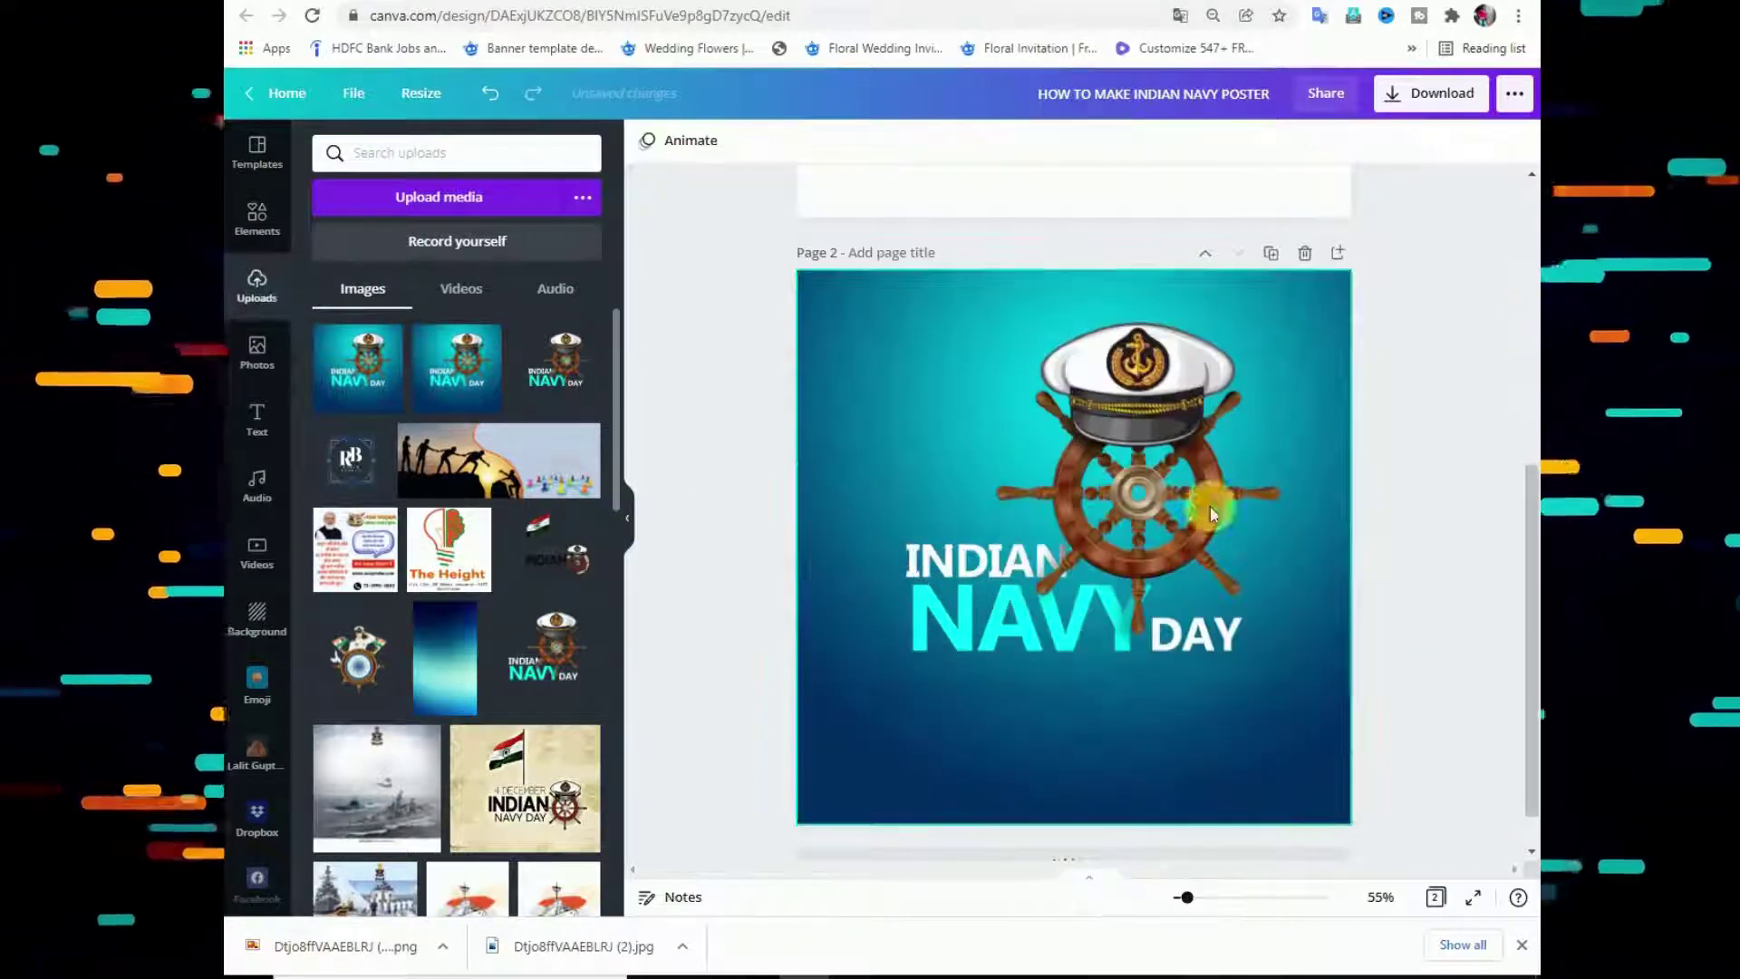
left_click(1001, 555)
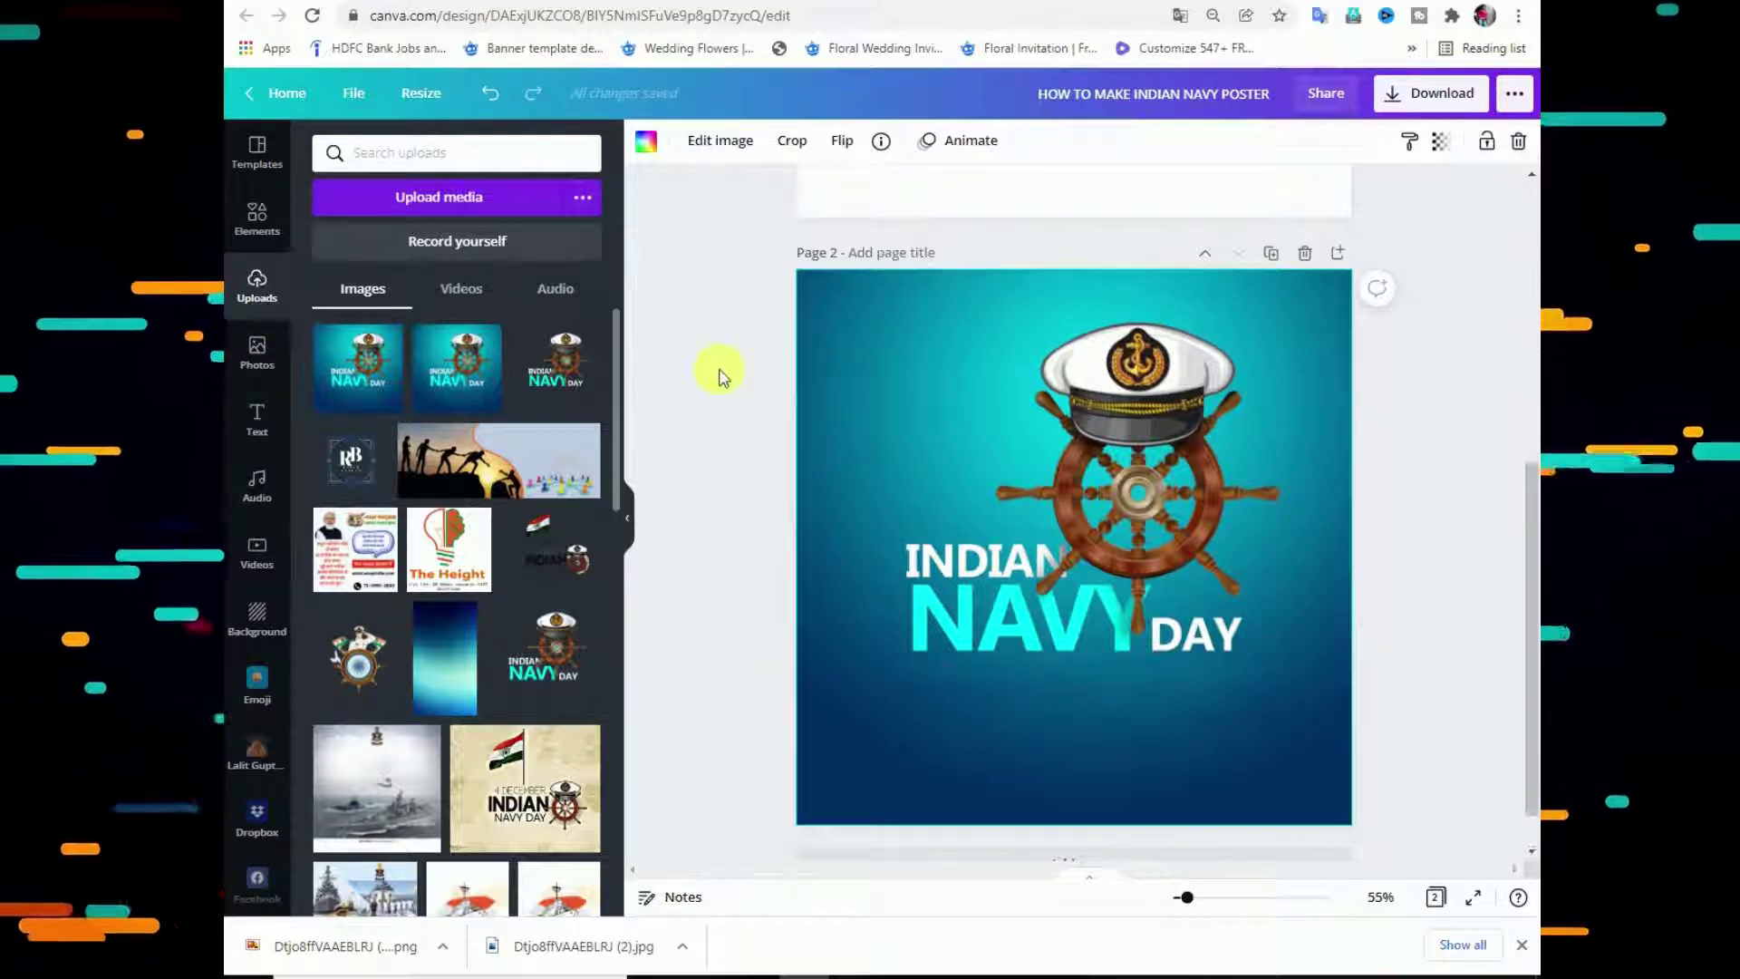
Add a heading reading "PUT LOGO" to page 2 and place it below the NAVY DAY lettering.
scroll(858, 438, "up", 2)
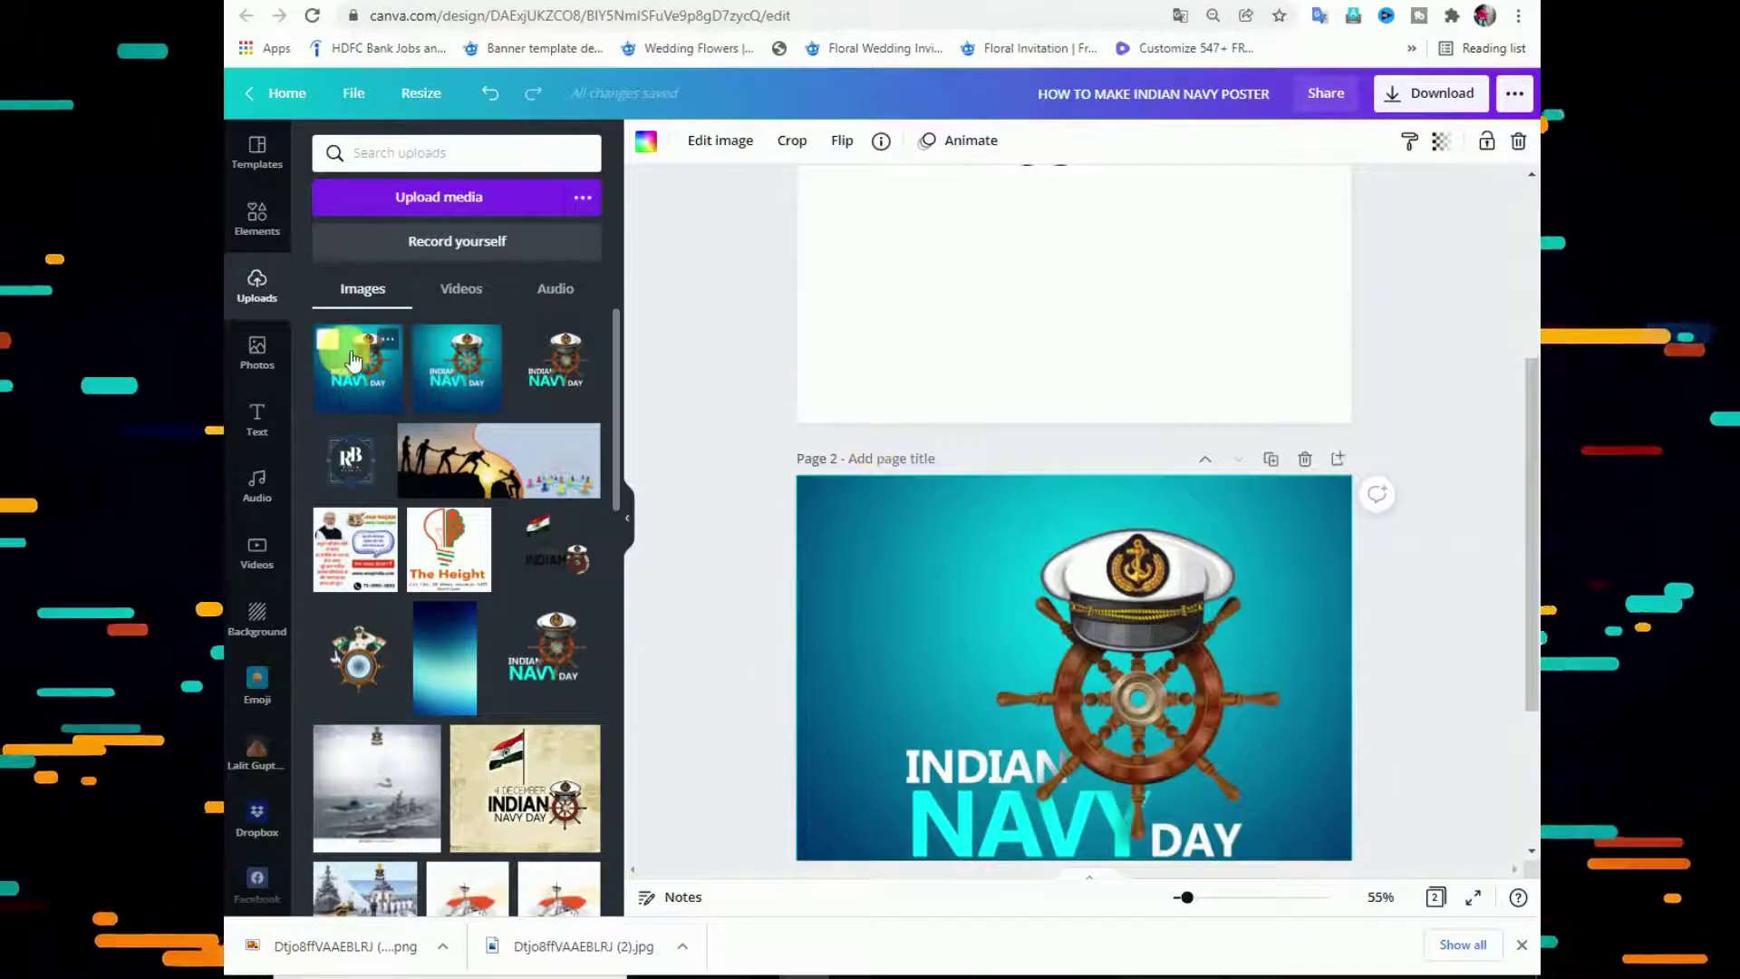
left_click(267, 425)
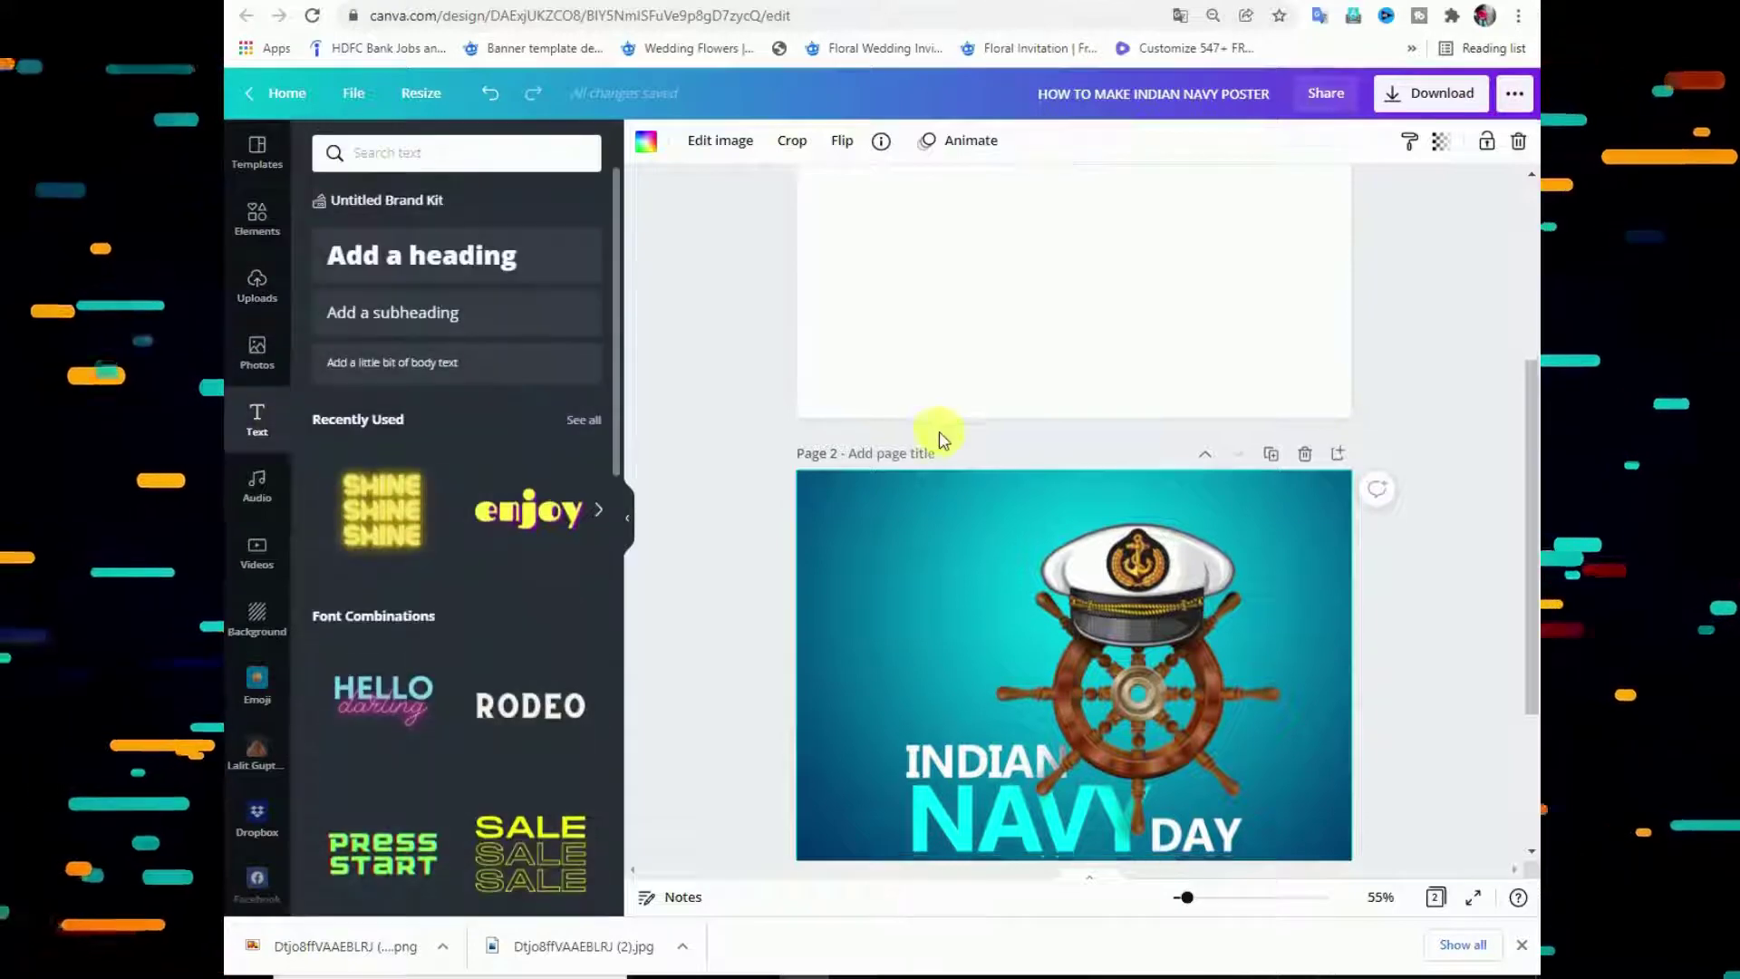
scroll(933, 439, "down", 2)
left_click(403, 255)
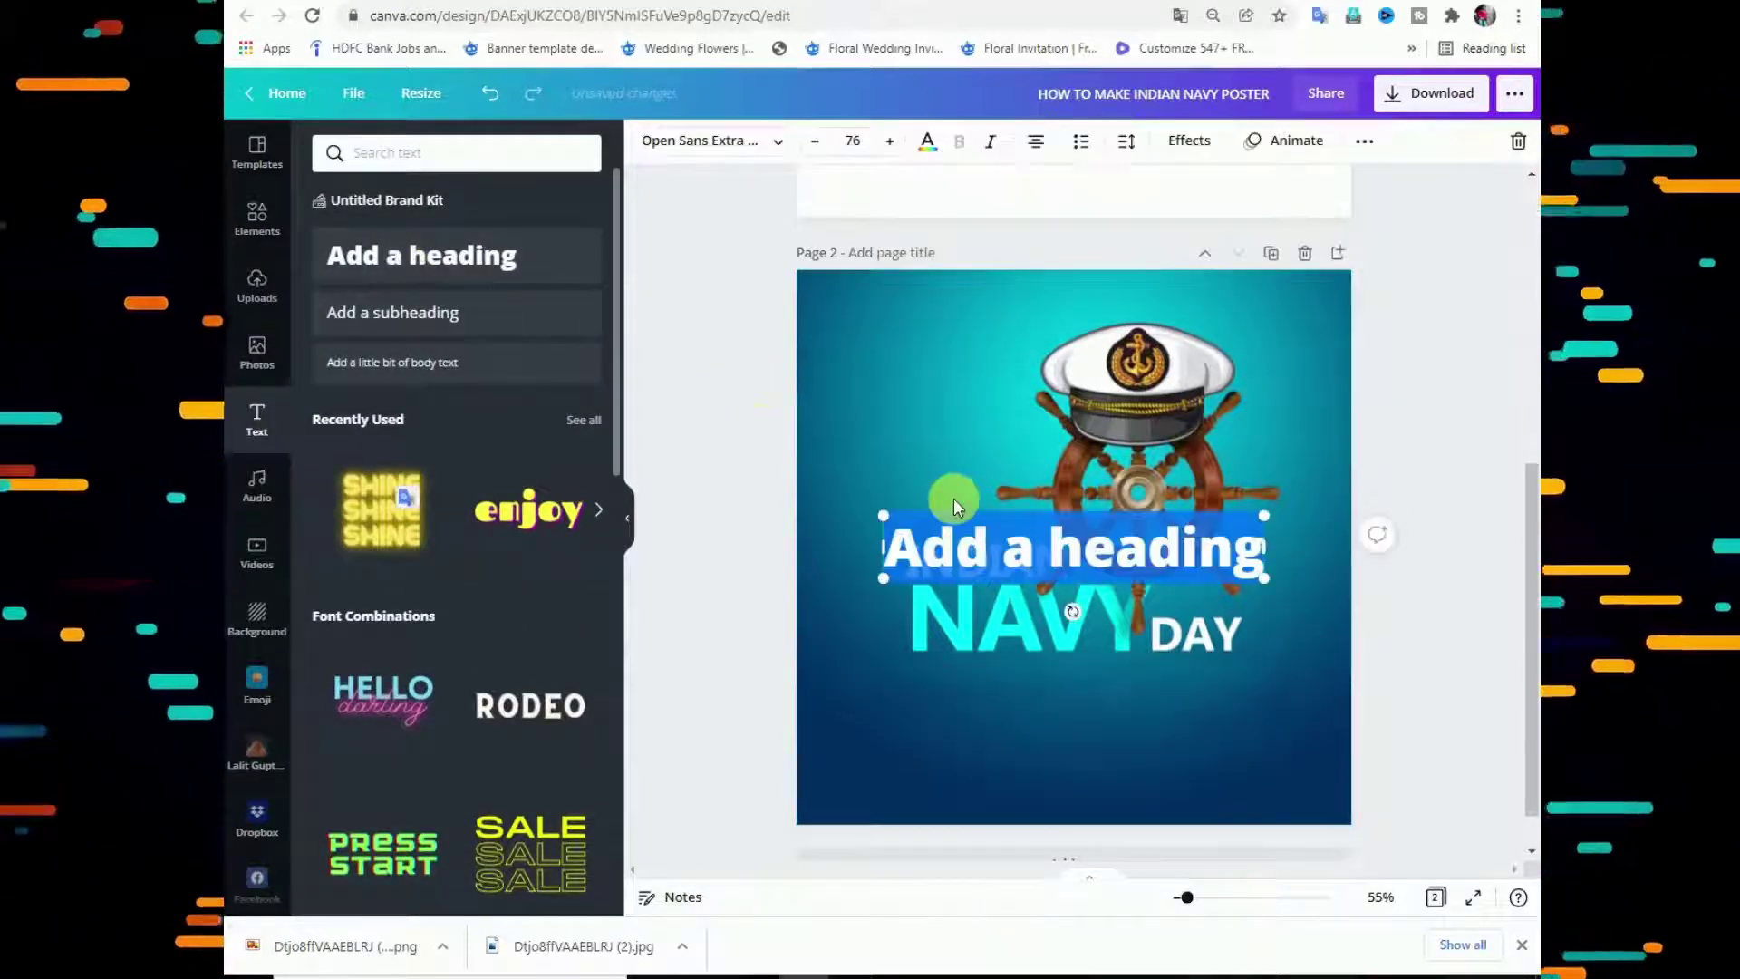
type("PUTP")
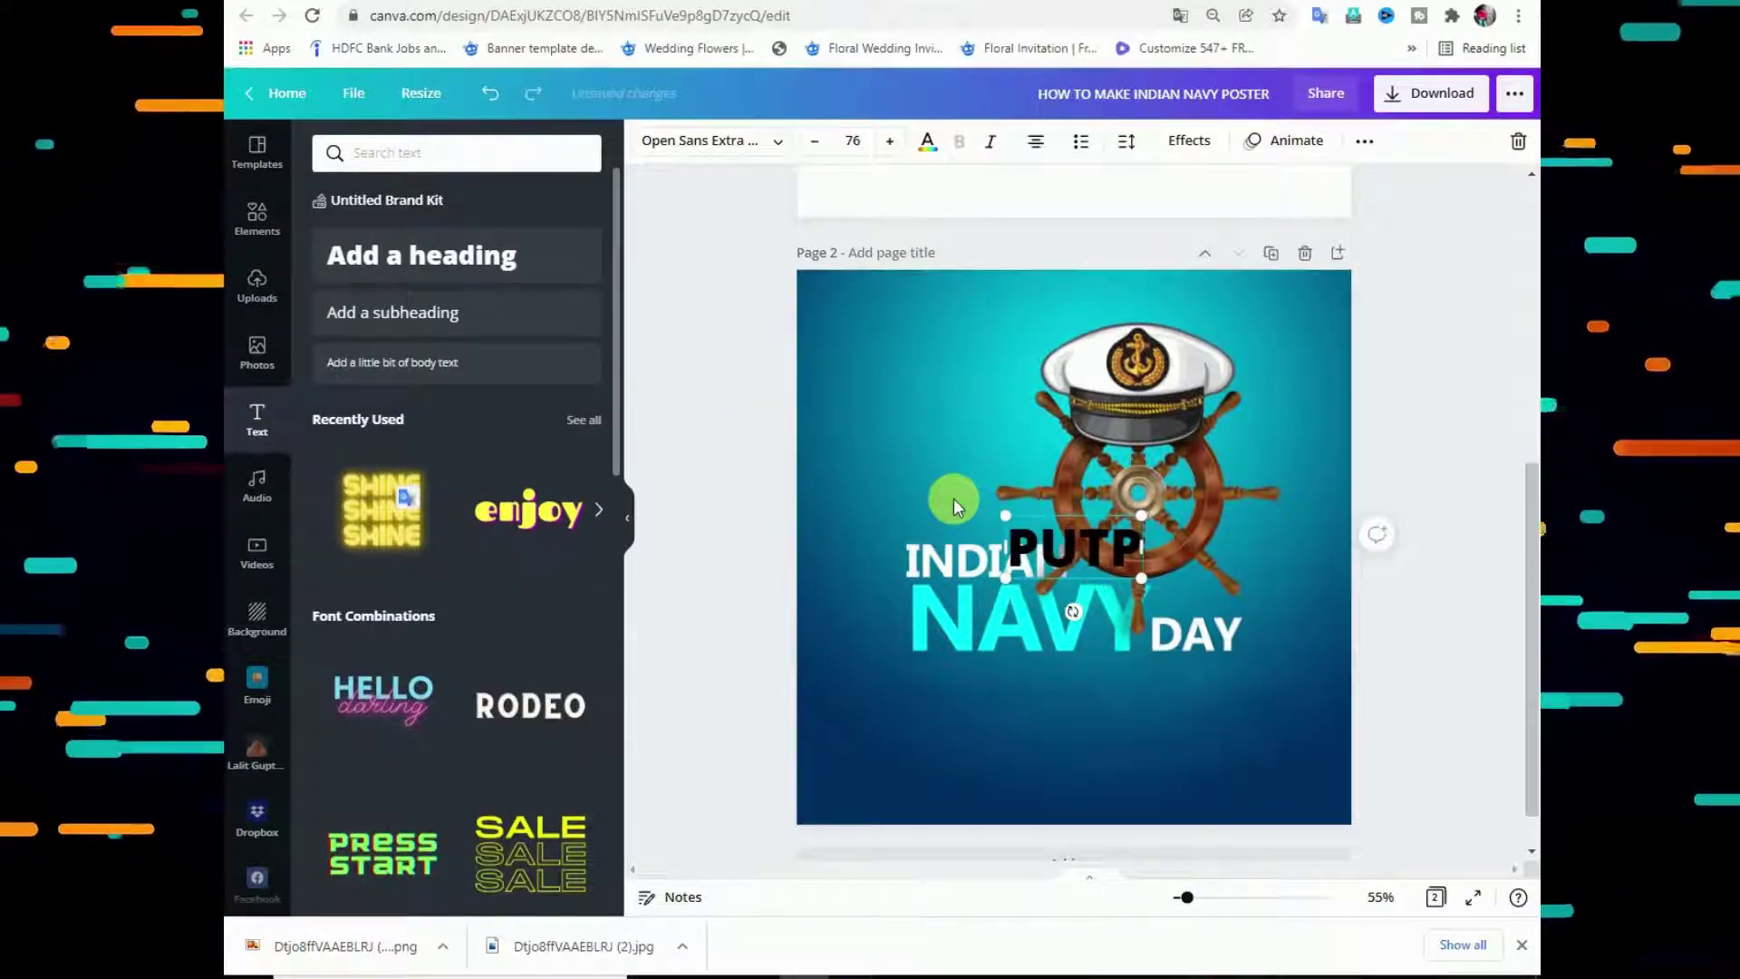
key("BackSpace")
type("LOGO")
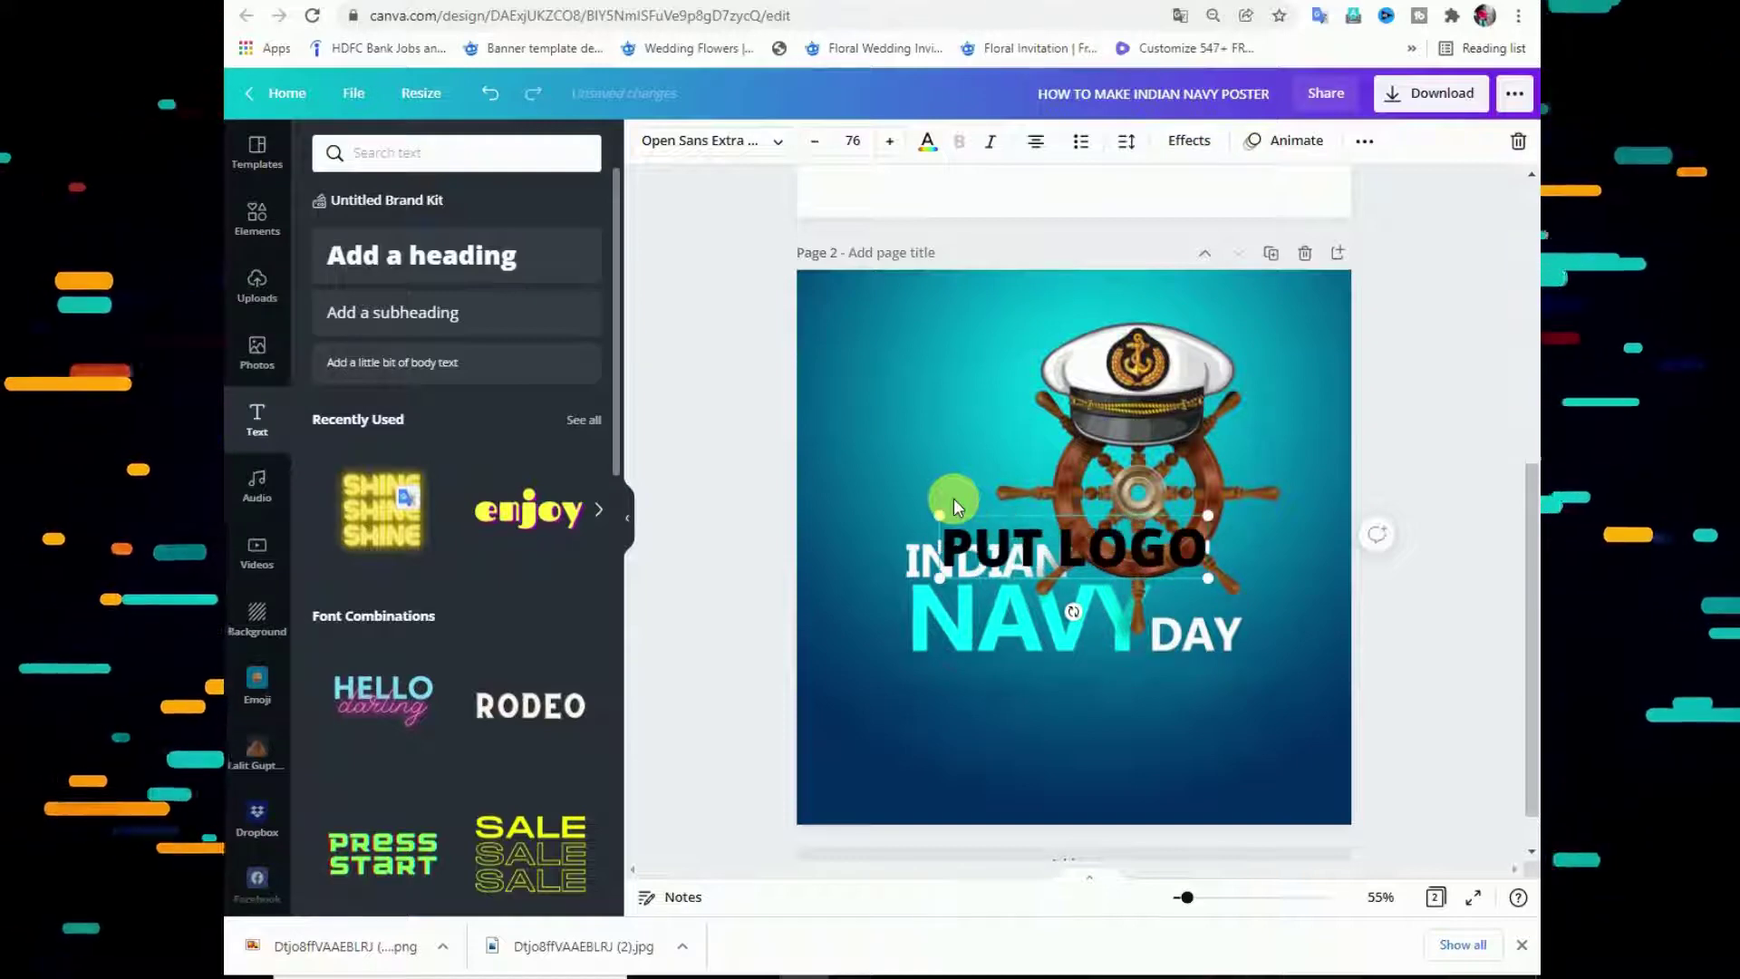
left_click_drag(1066, 590, 1054, 752)
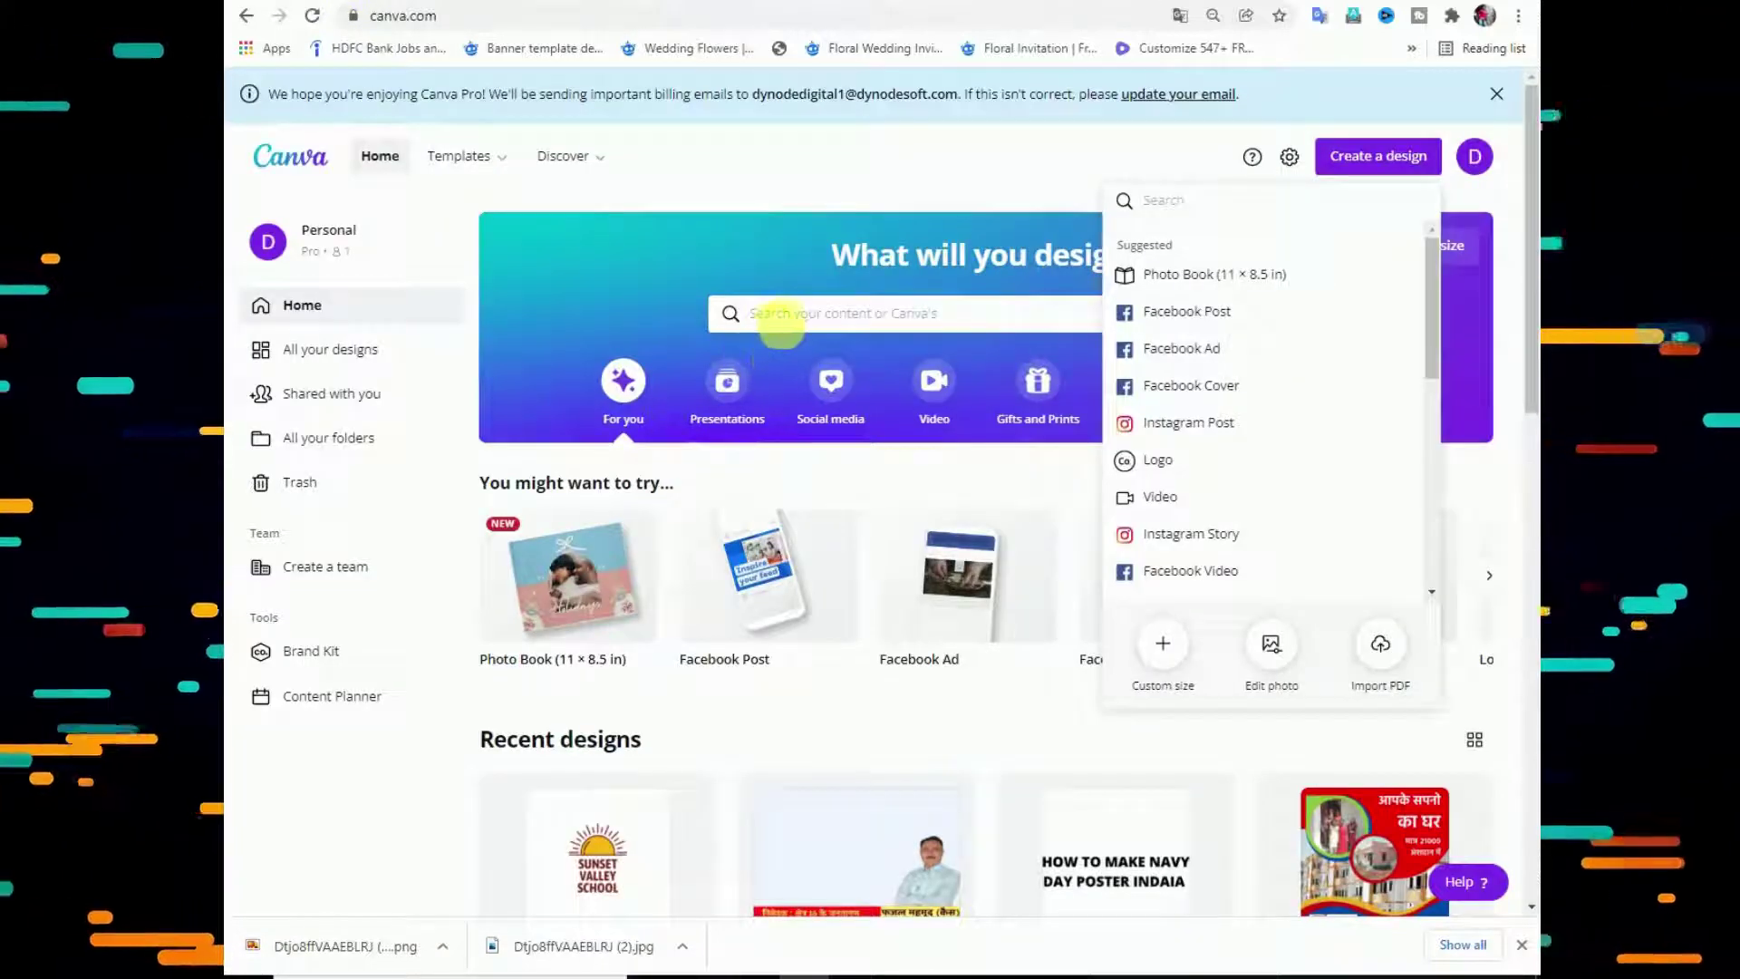
Search Canva's templates for "LOGO" and open the Sunset Valley School logo template.
left_click(778, 319)
type("LOGO")
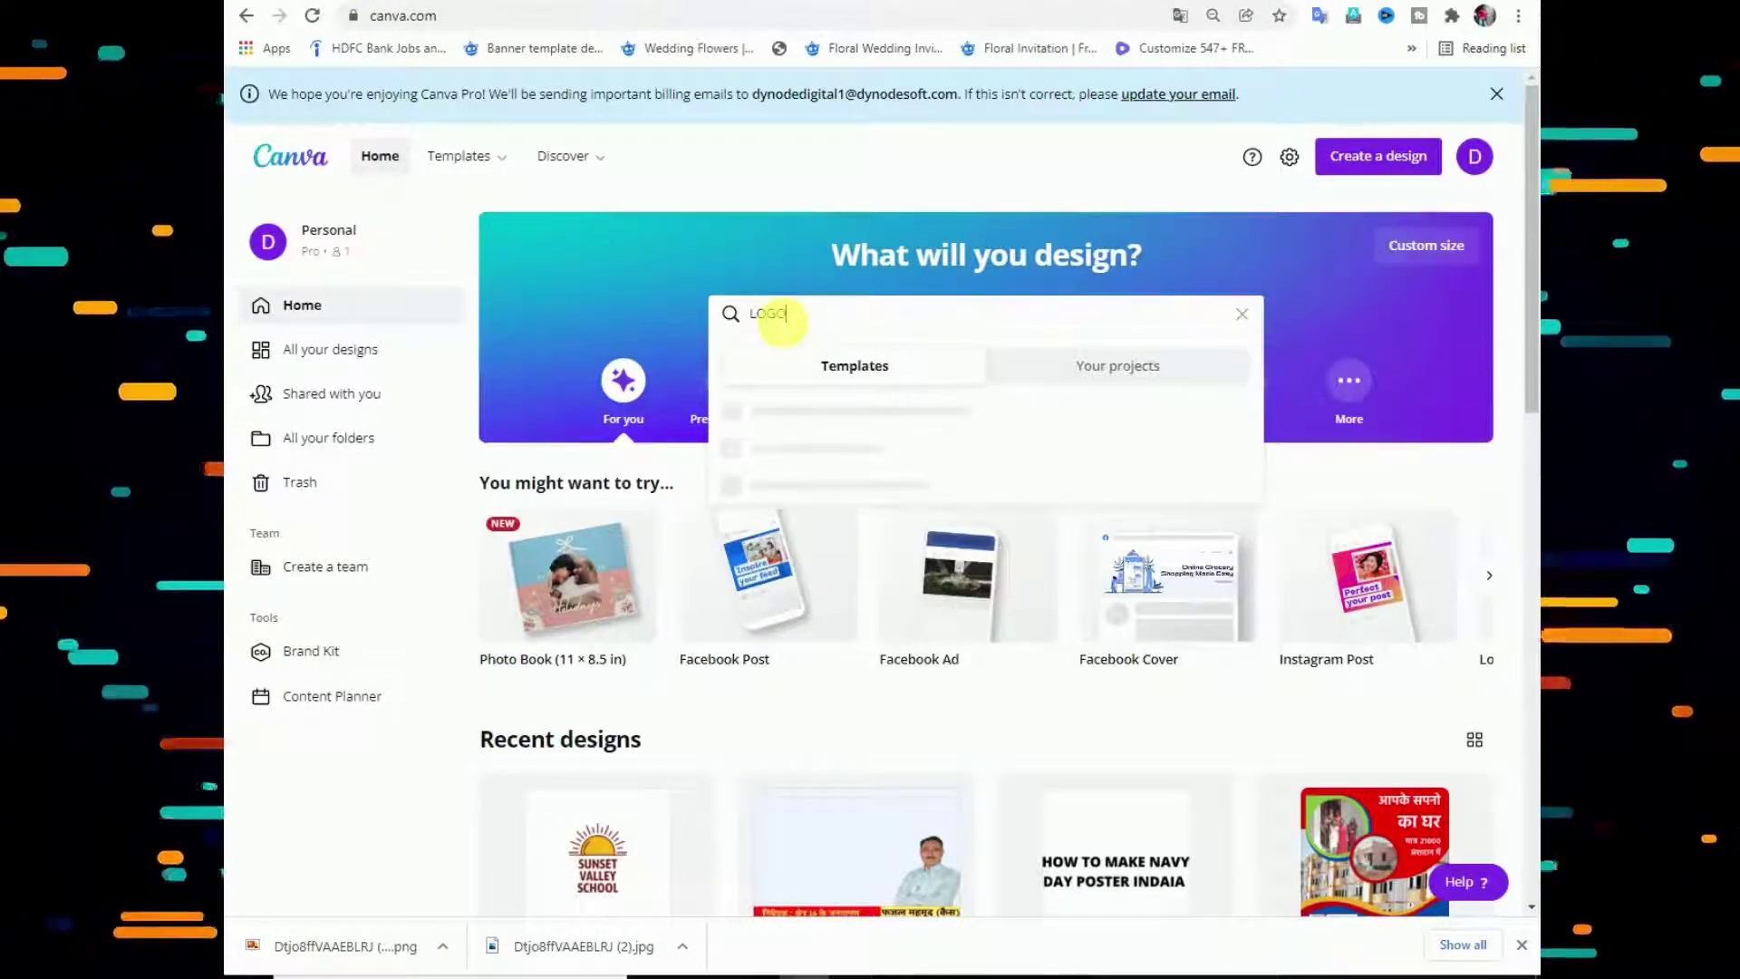
key("Return")
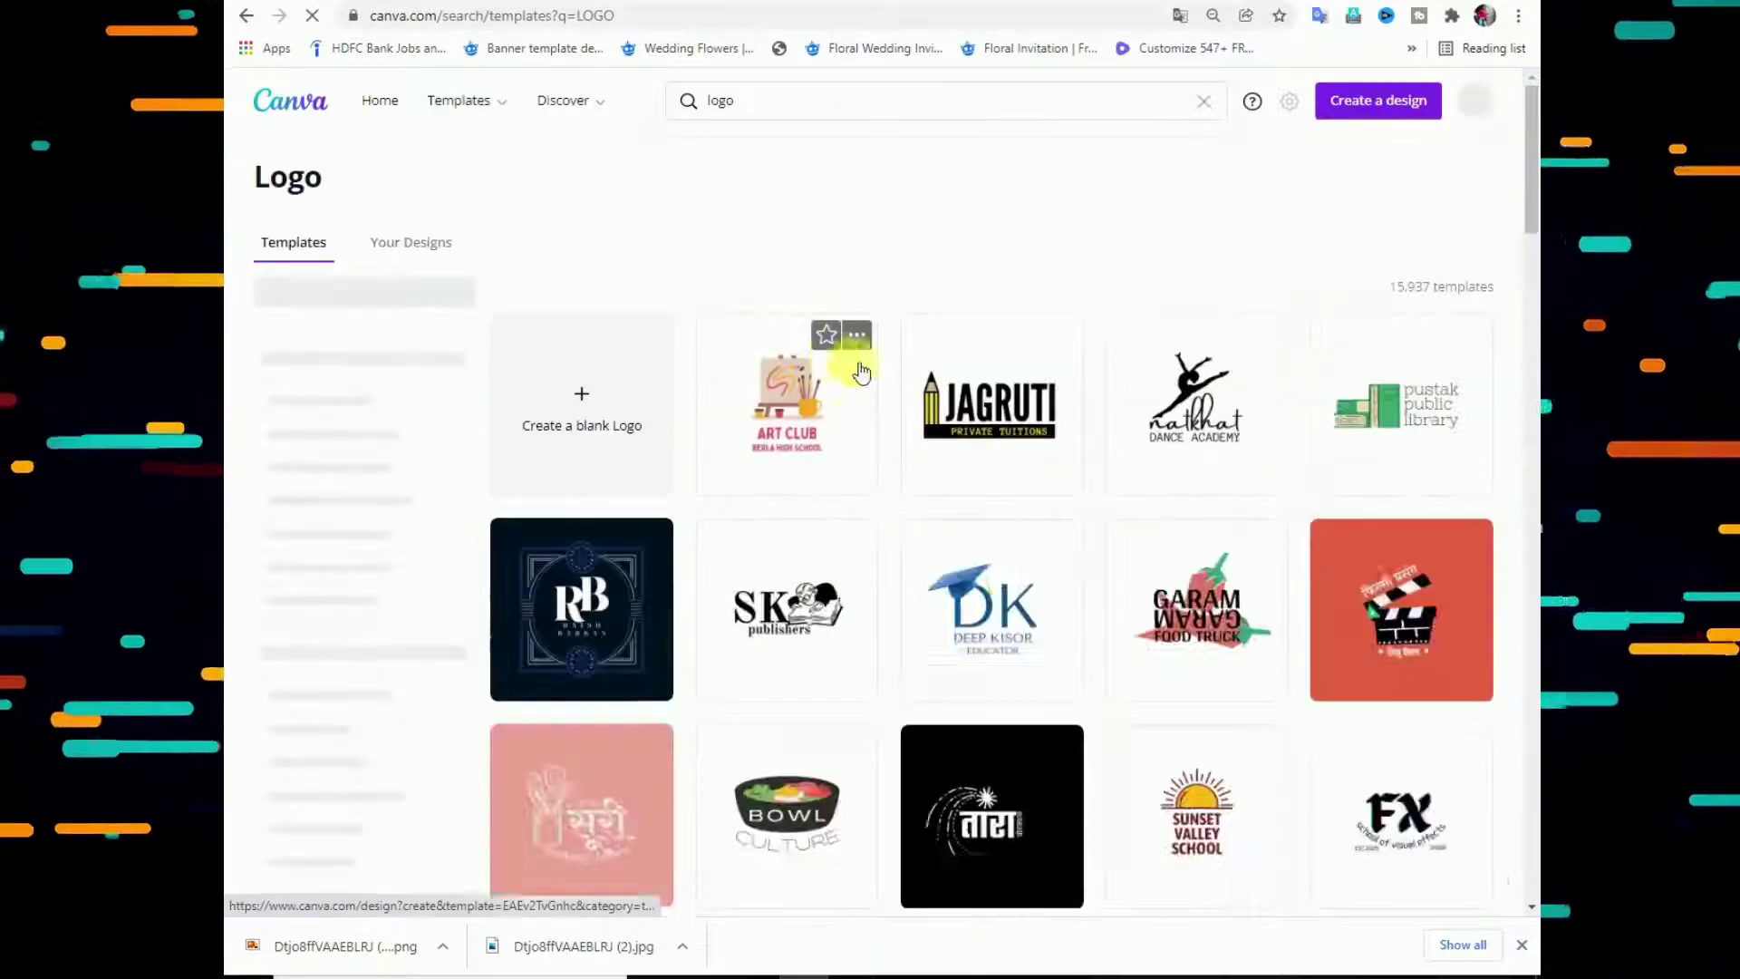
scroll(862, 373, "down", 2)
scroll(904, 379, "down", 2)
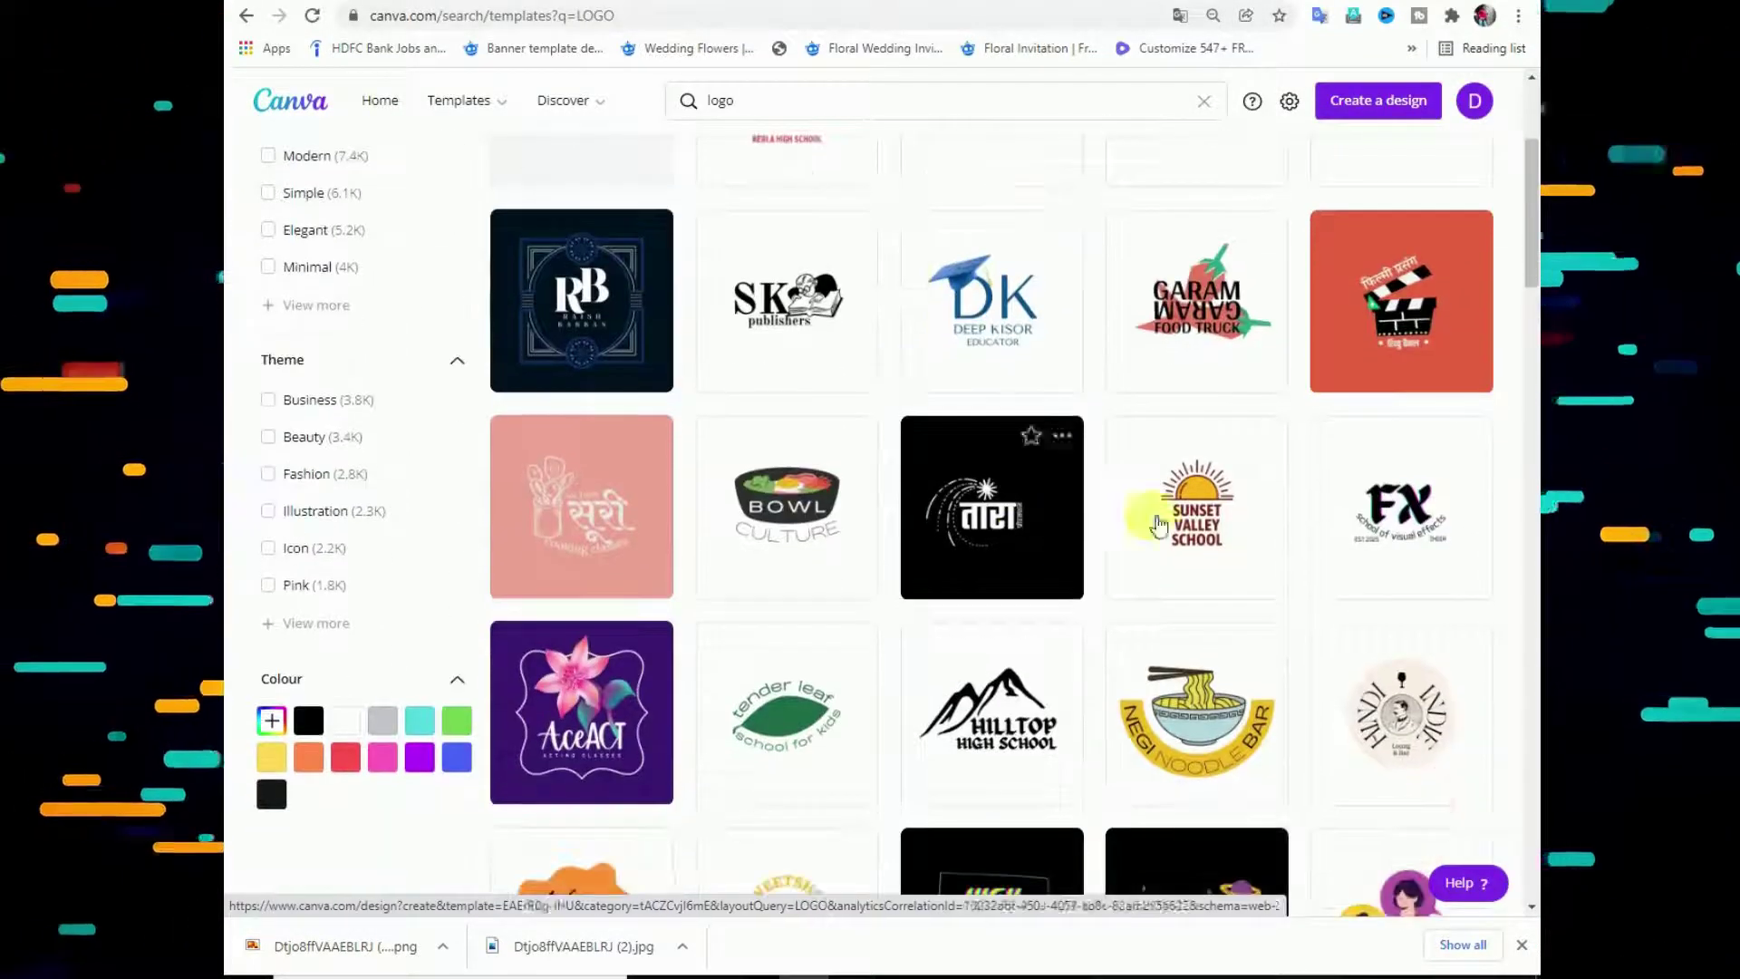
left_click(1001, 551)
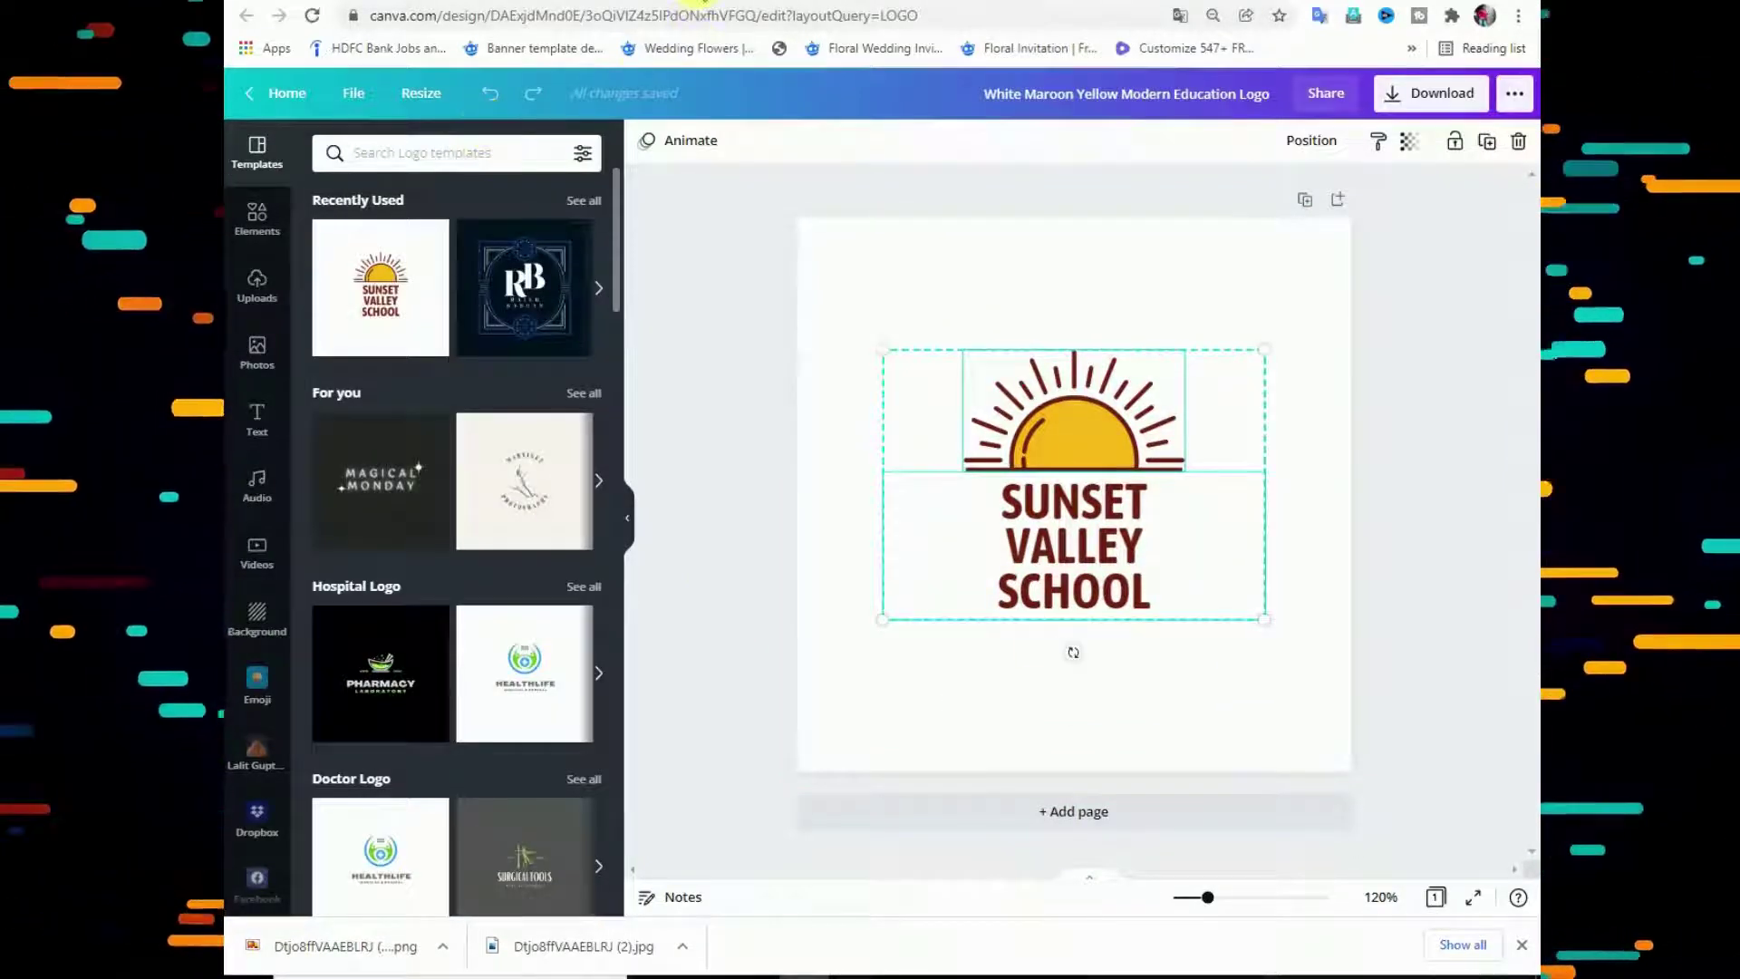
Paste the copied Sunset Valley School logo onto page 2 of the poster, shrink it slightly and place it in the poster's upper-left corner.
left_click(700, 0)
left_click(892, 378)
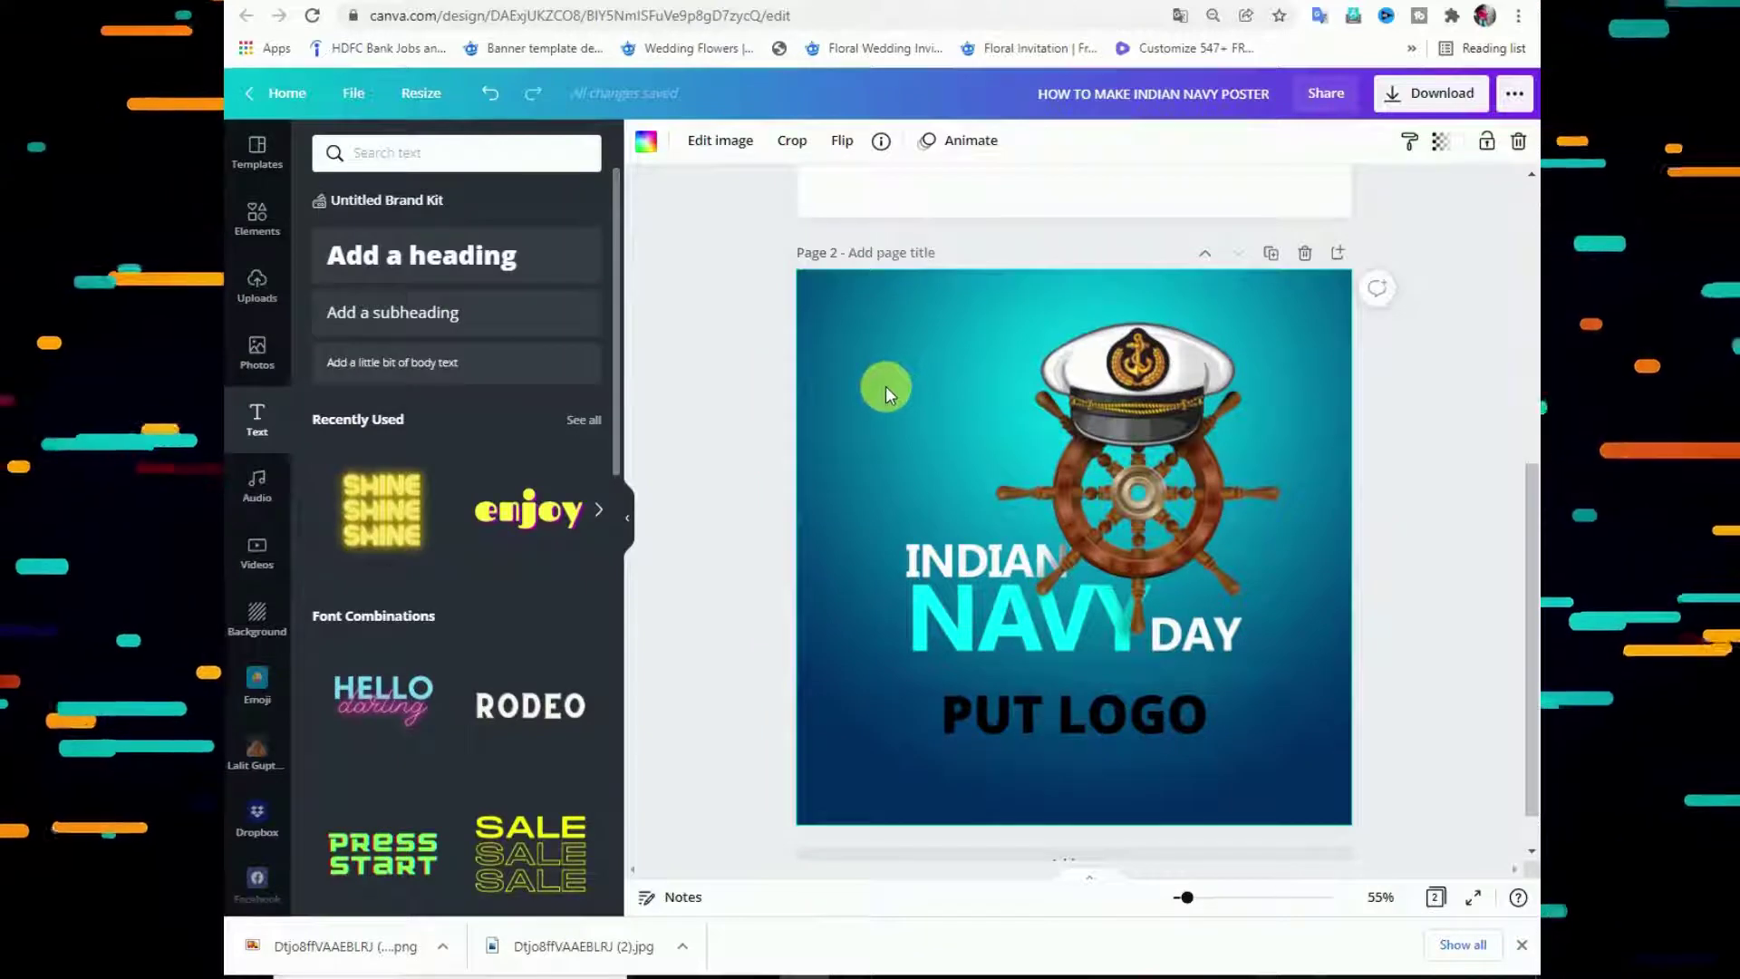
key("ctrl+v")
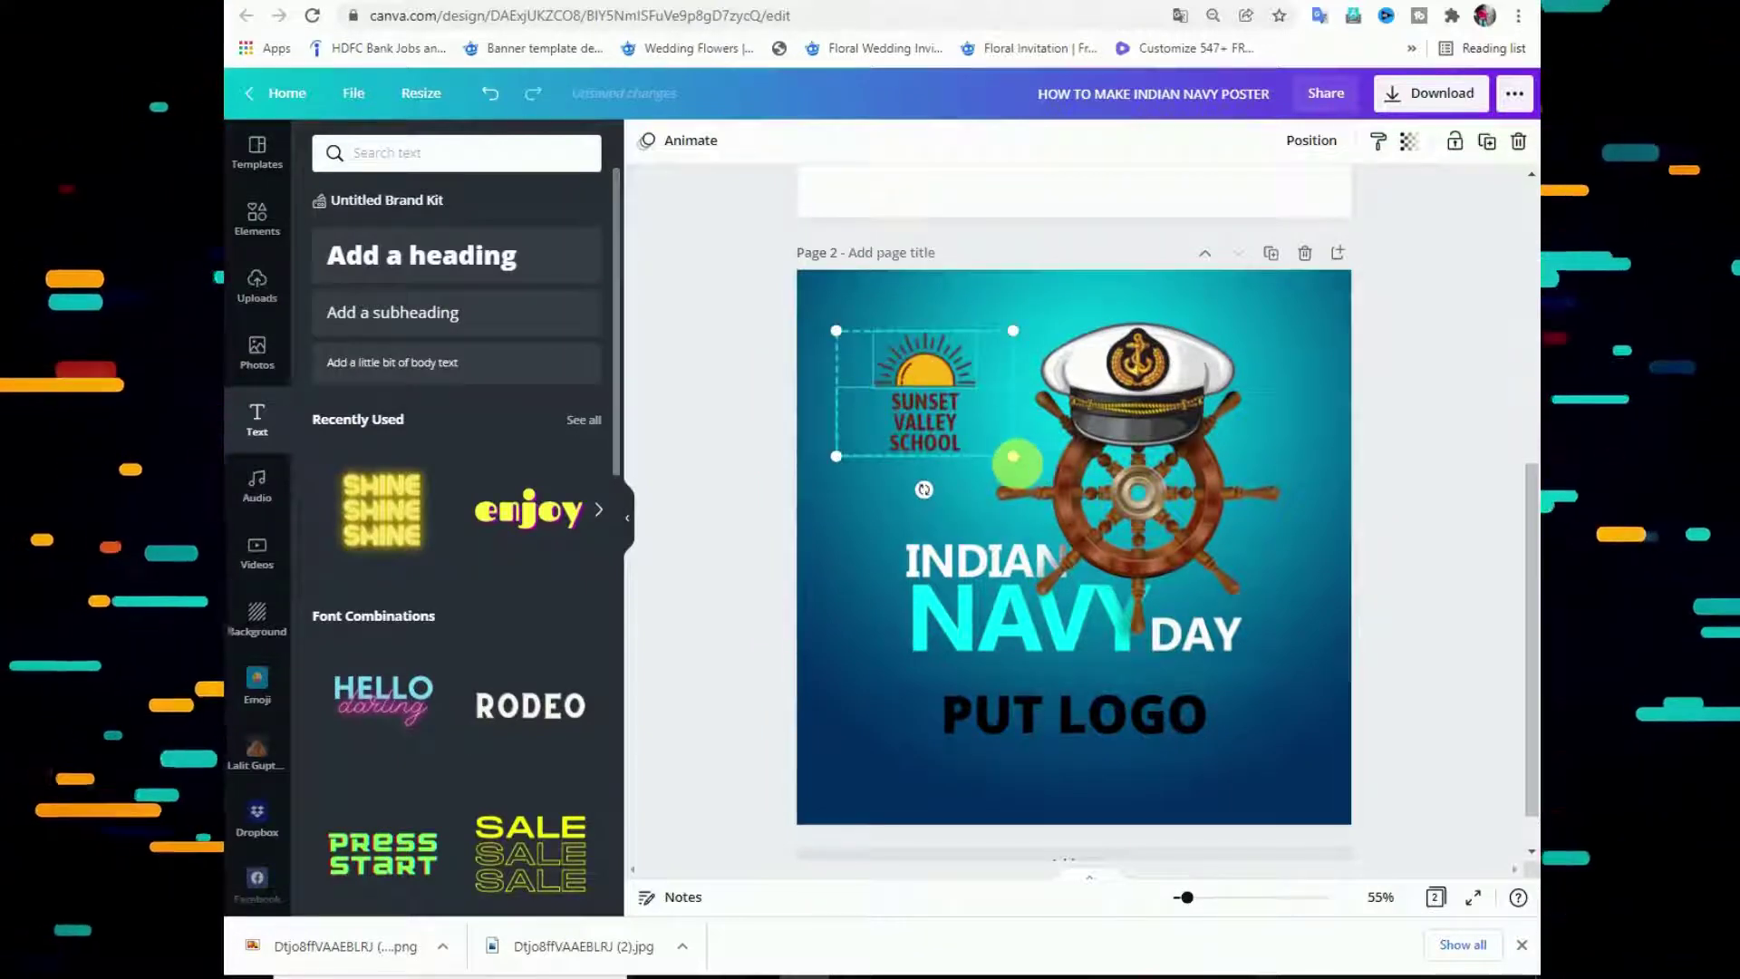
left_click_drag(1017, 473, 1007, 467)
left_click_drag(954, 403, 922, 362)
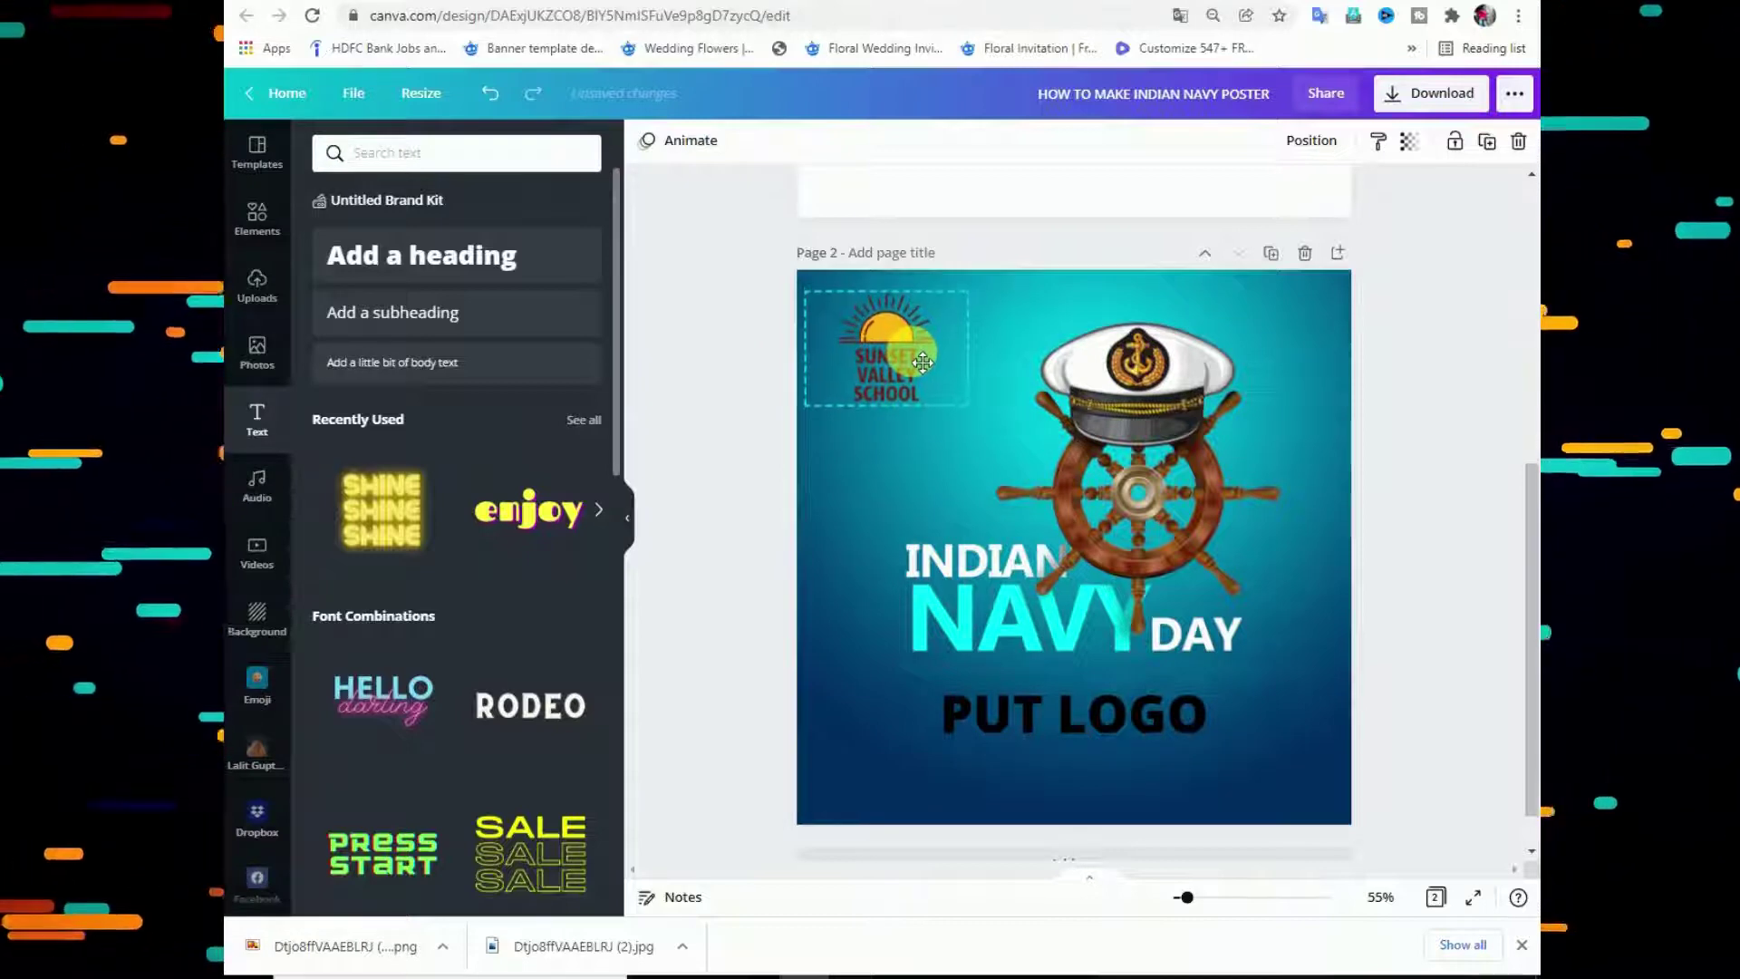
left_click(809, 472)
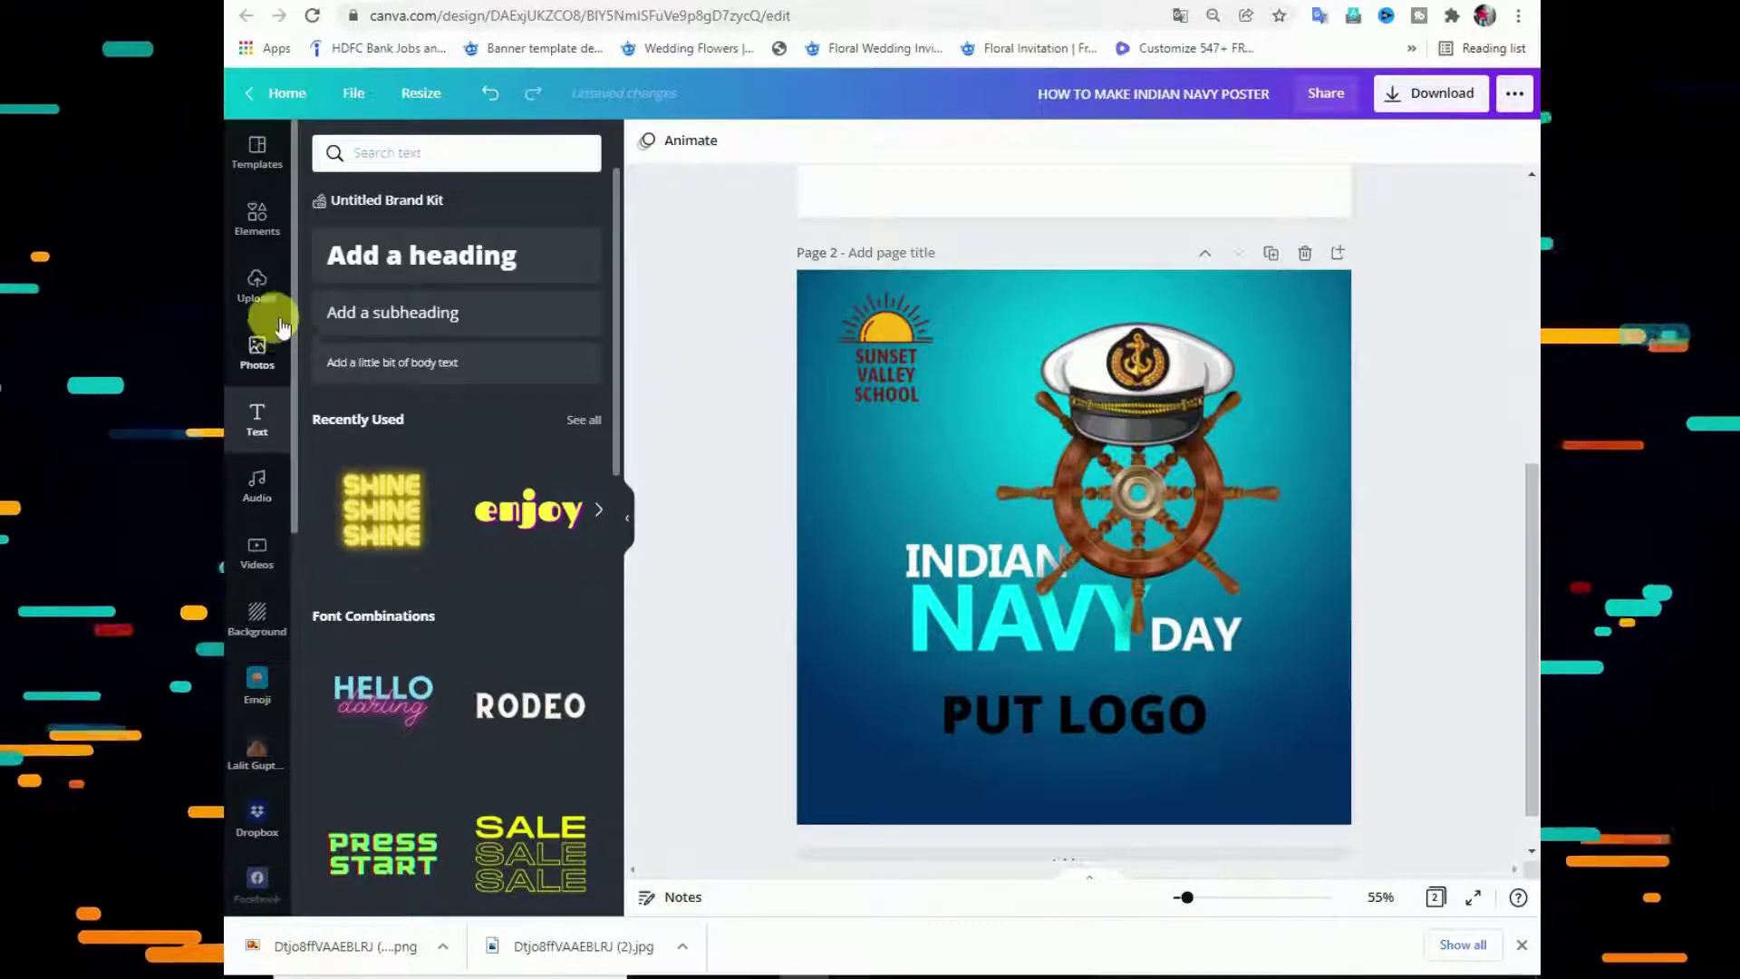
Add the banner shape with a downward-pointing bottom edge from Lines & Shapes to the poster and colour it black.
left_click(263, 227)
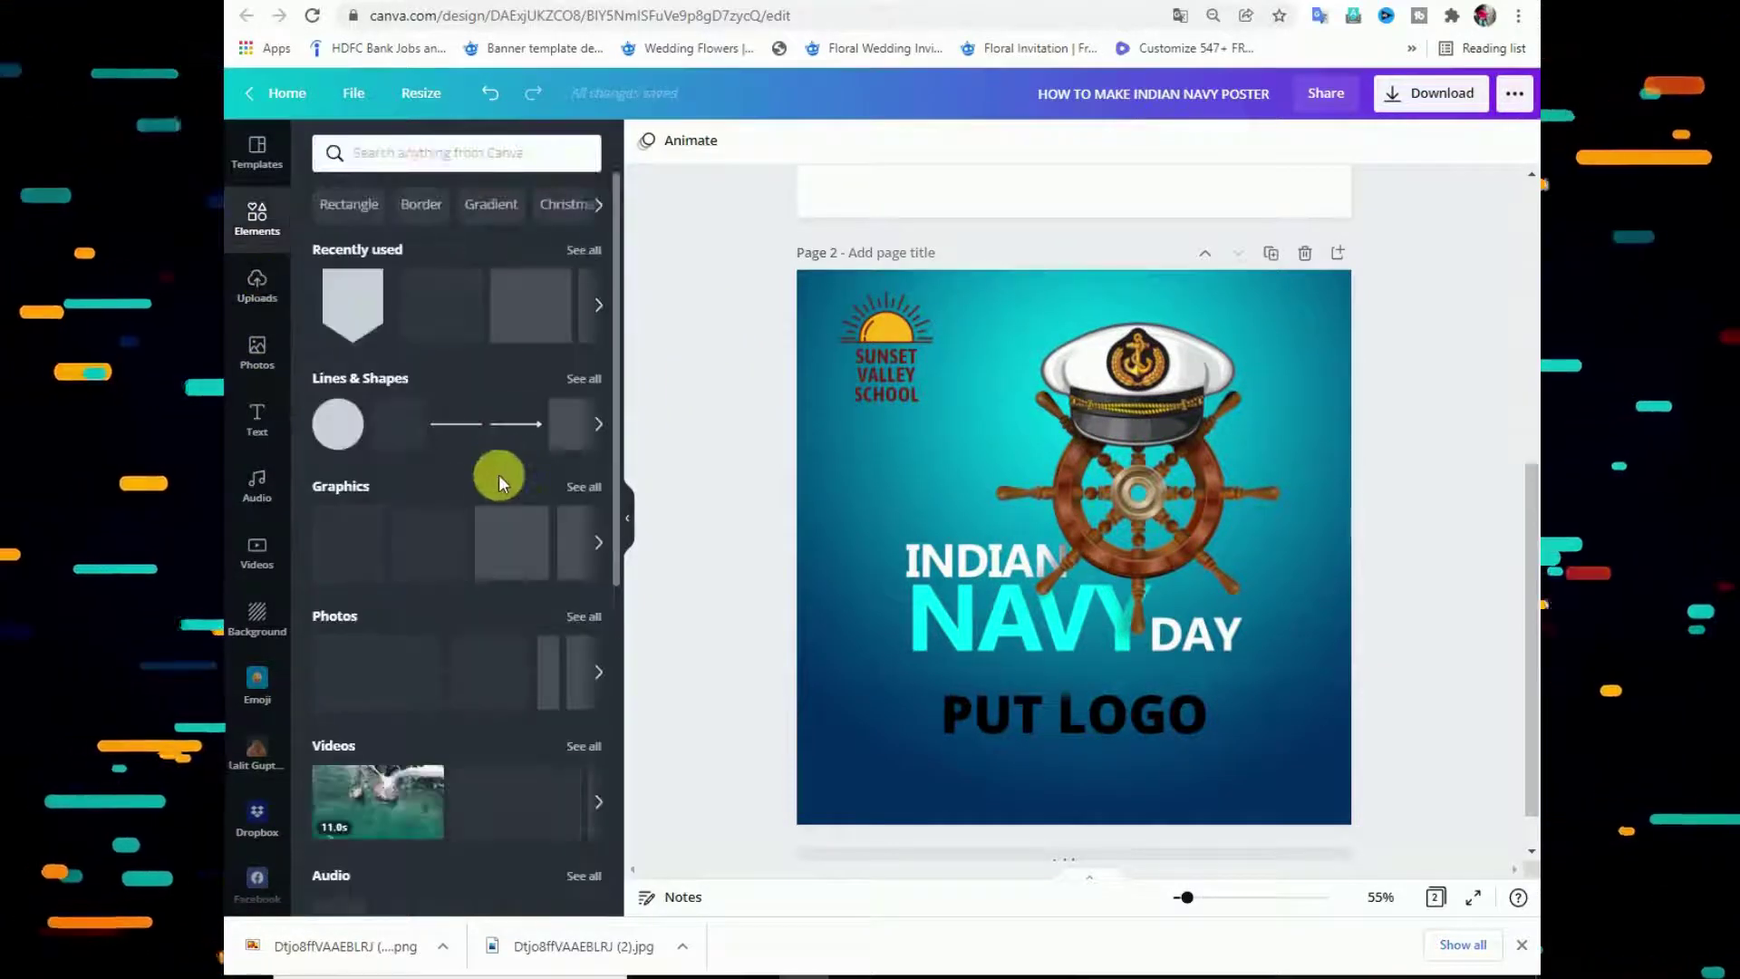
scroll(498, 474, "down", 1)
left_click(584, 276)
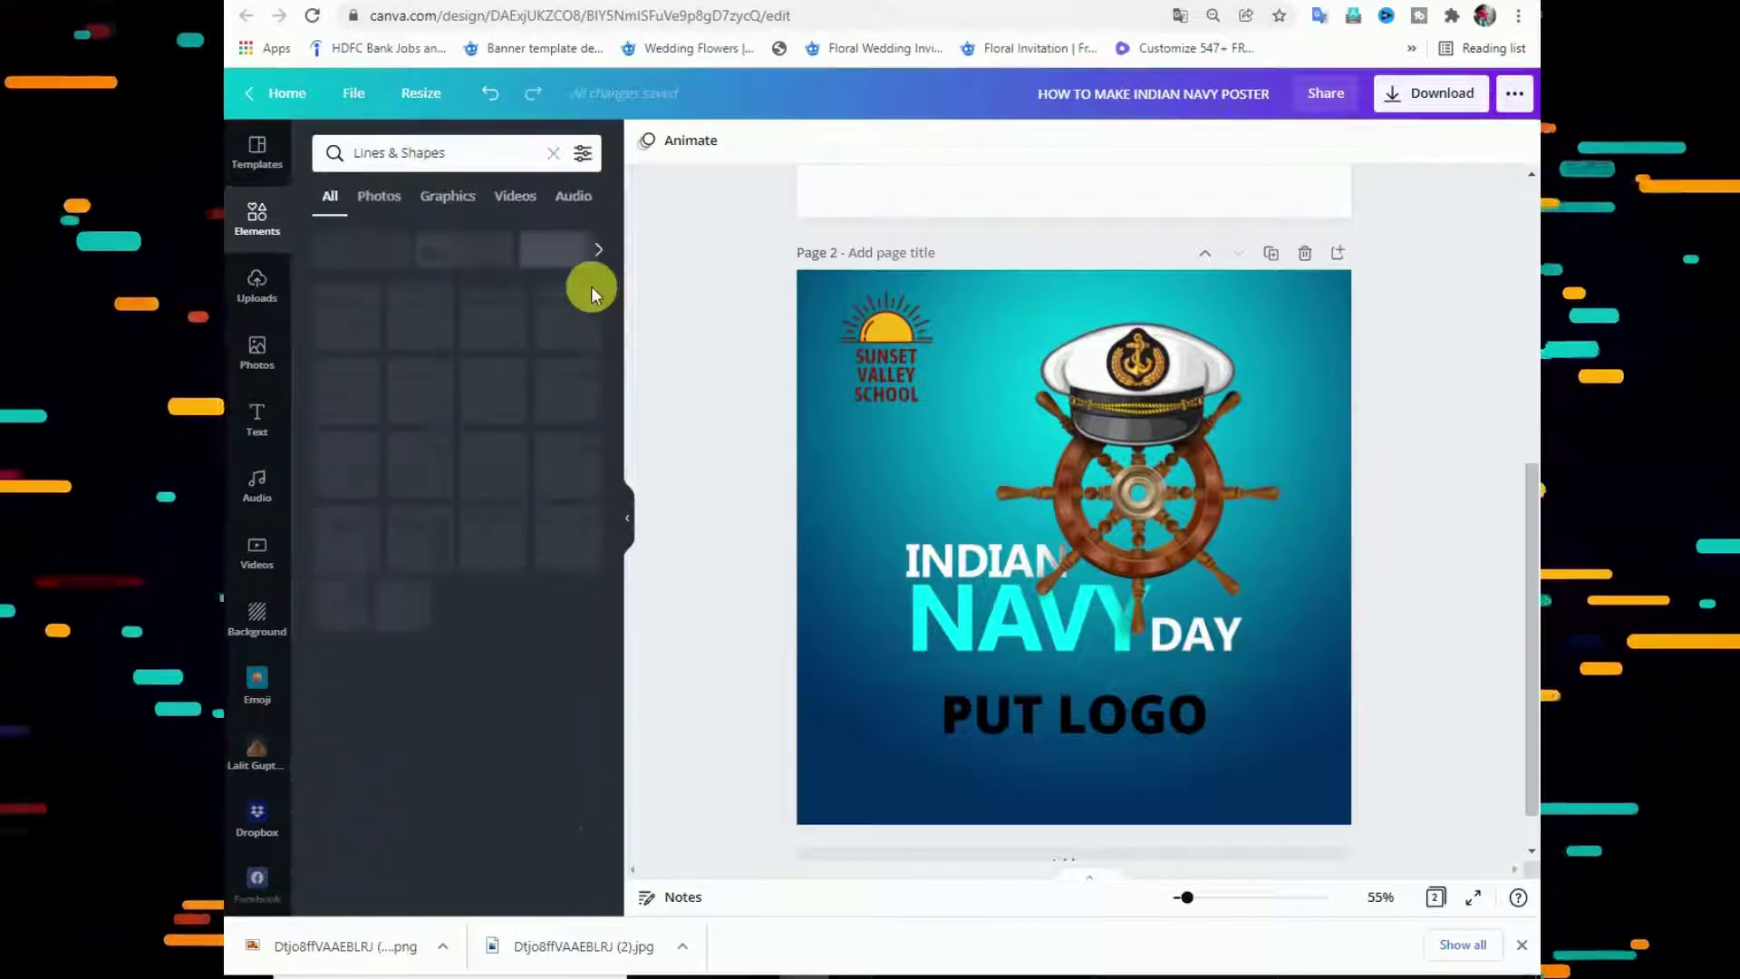
scroll(482, 404, "down", 5)
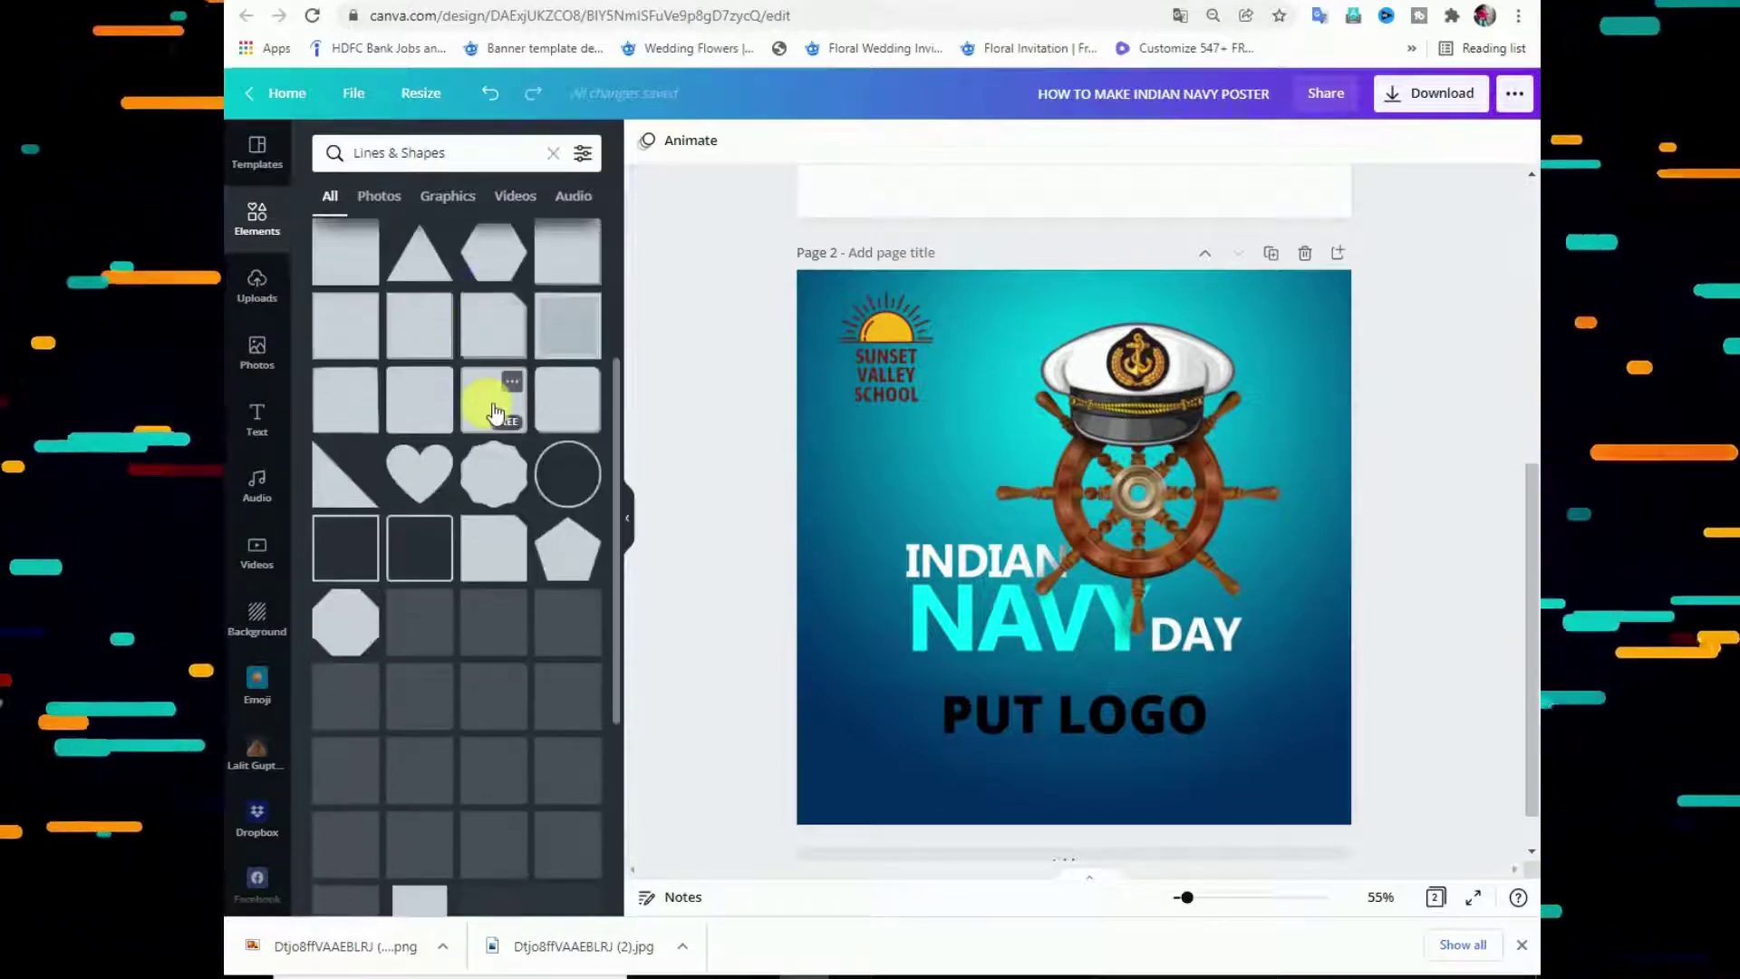
scroll(495, 407, "down", 10)
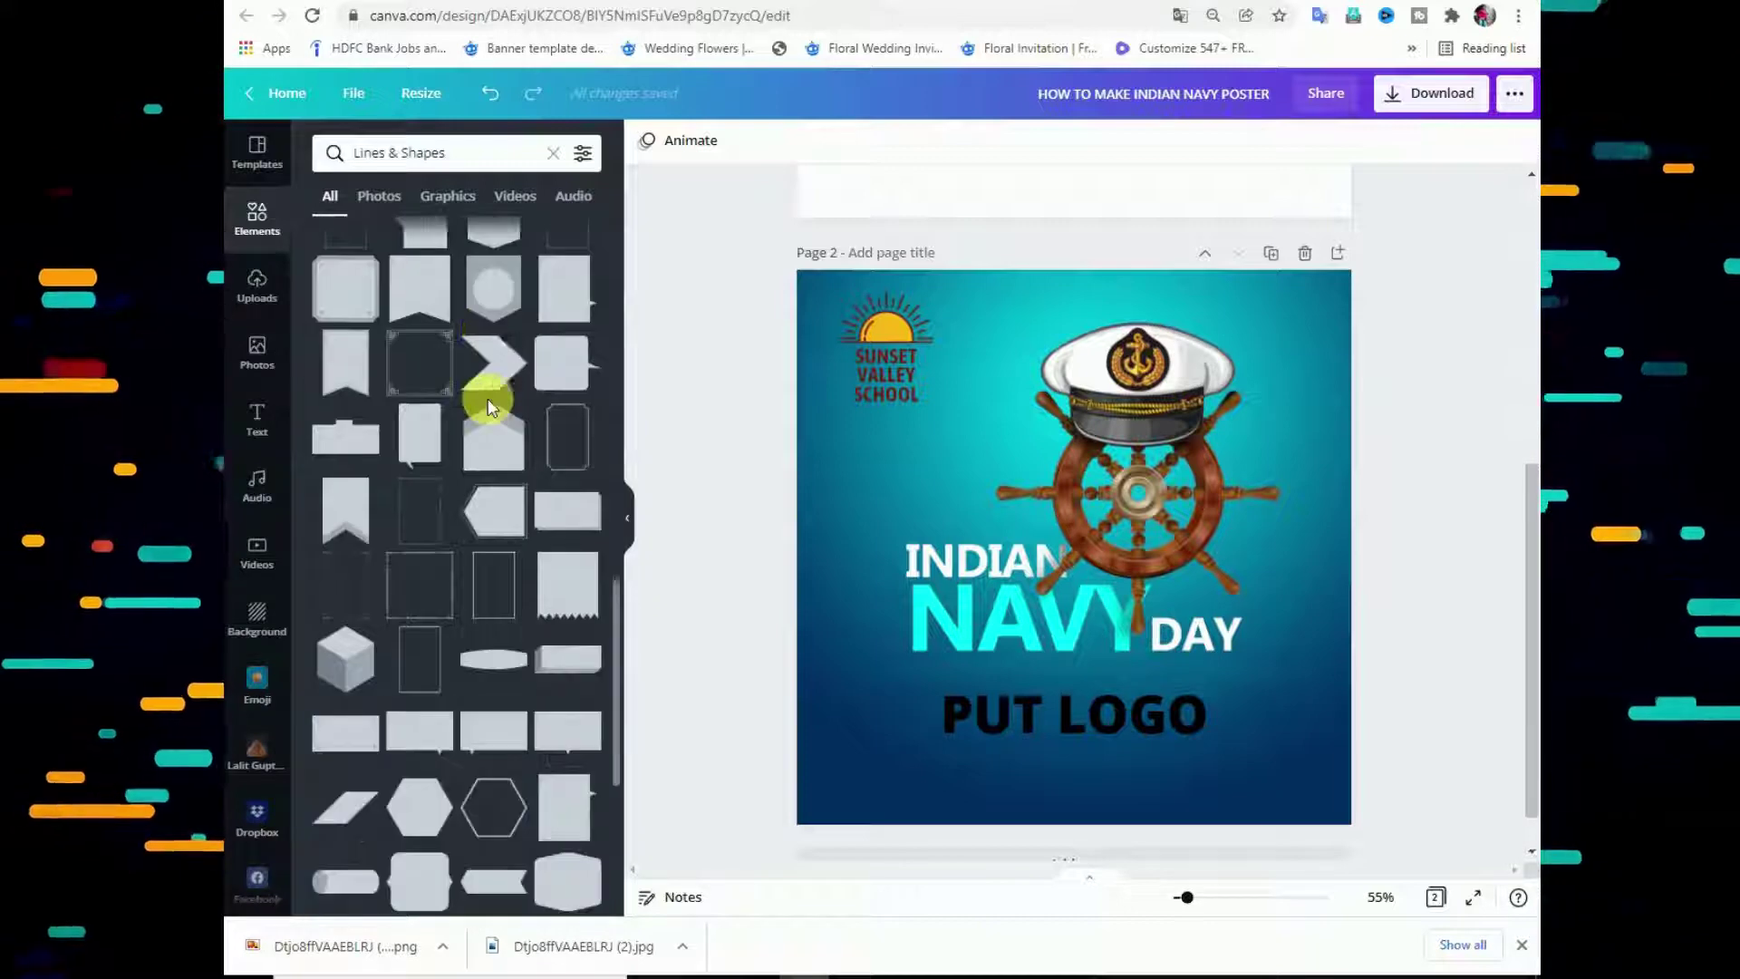
scroll(494, 408, "down", 1)
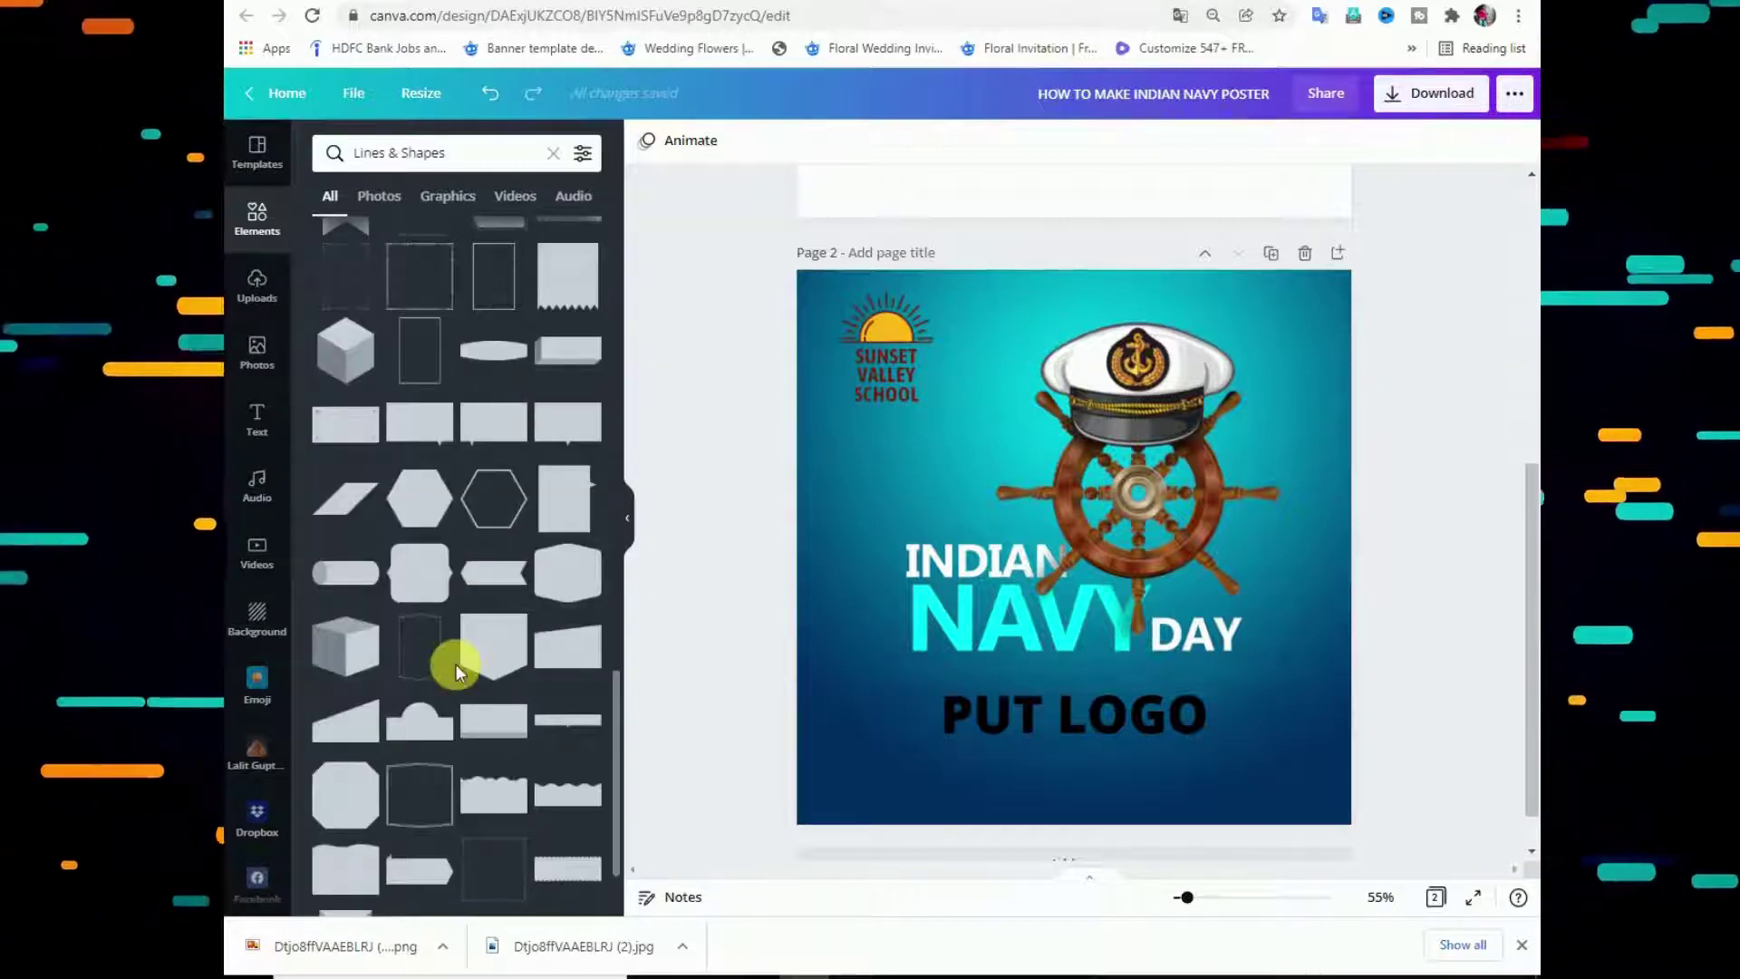
left_click(486, 651)
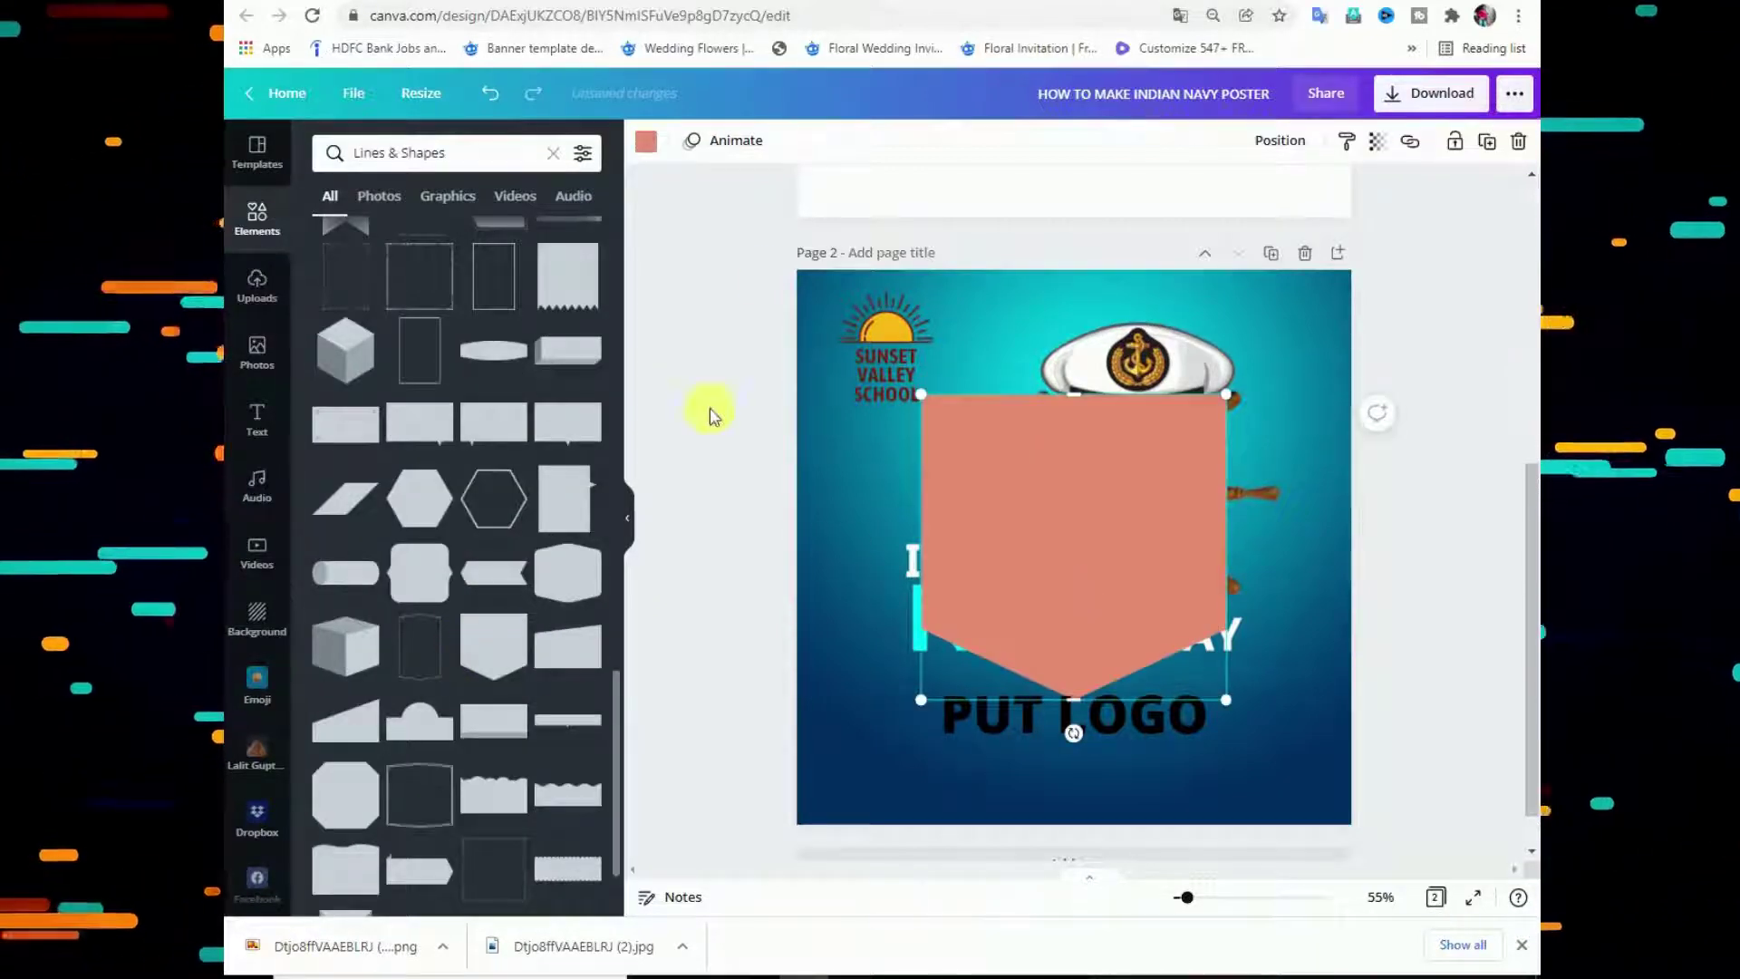
left_click(645, 141)
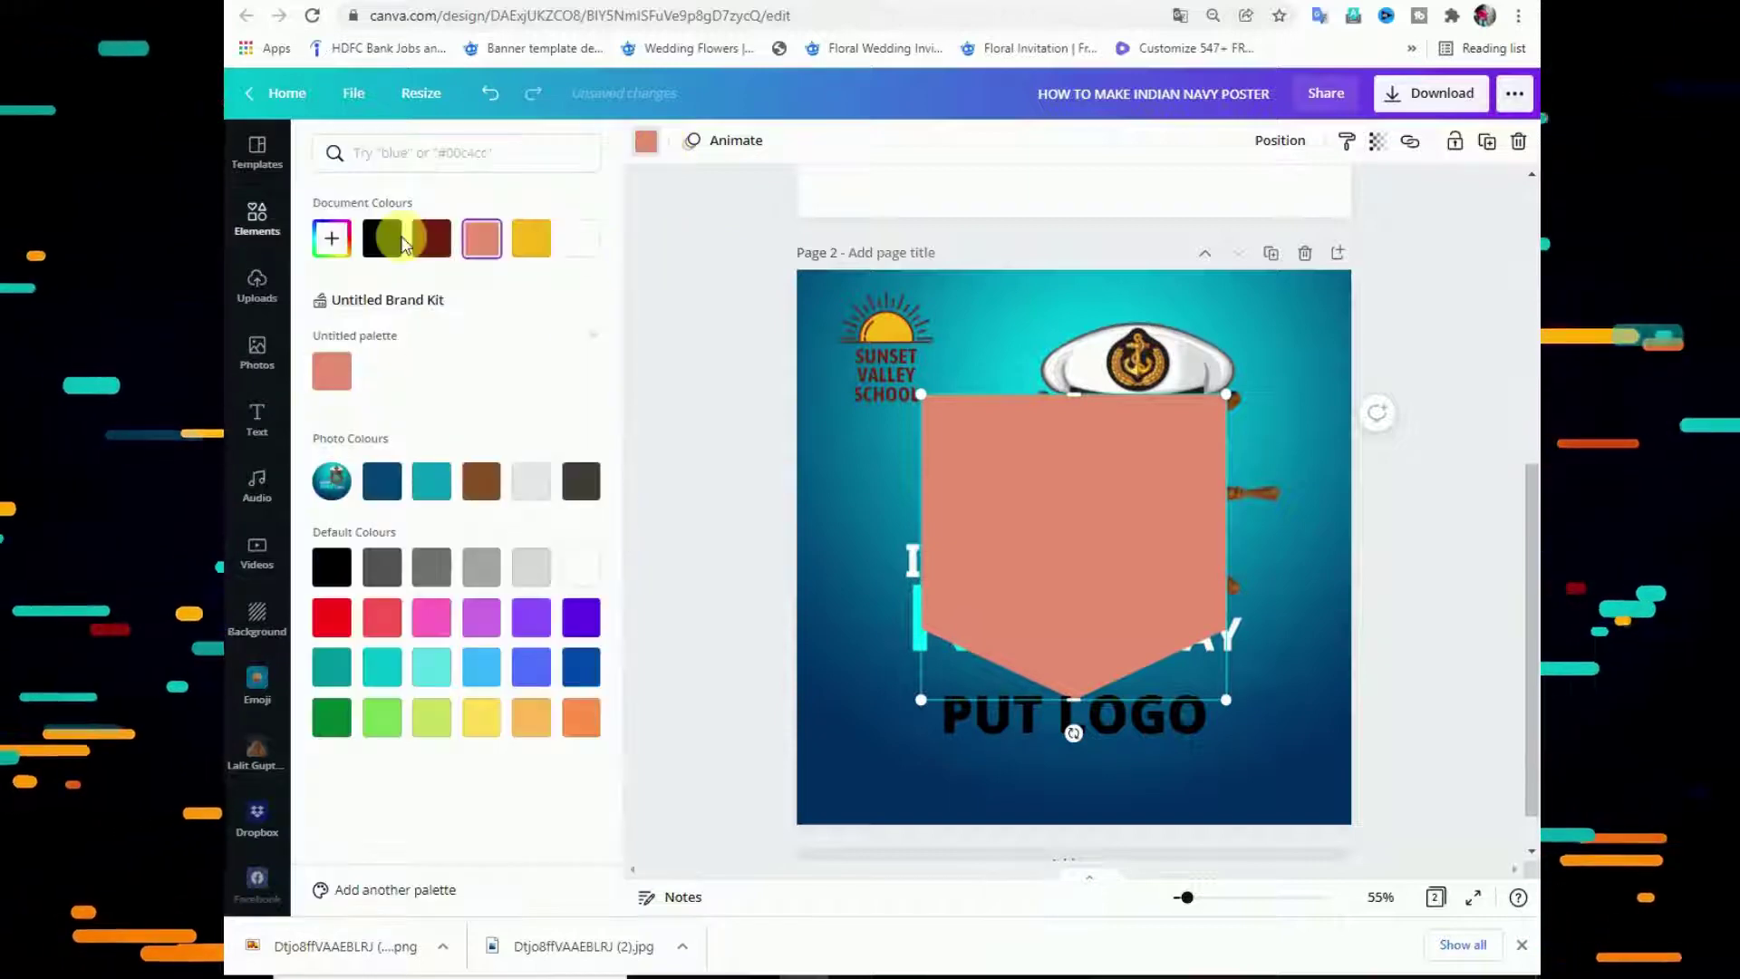
left_click(382, 239)
Duplicate the black banner shape, colour the copy white, and align and resize it to cover the black one exactly.
left_click_drag(986, 491, 1019, 514)
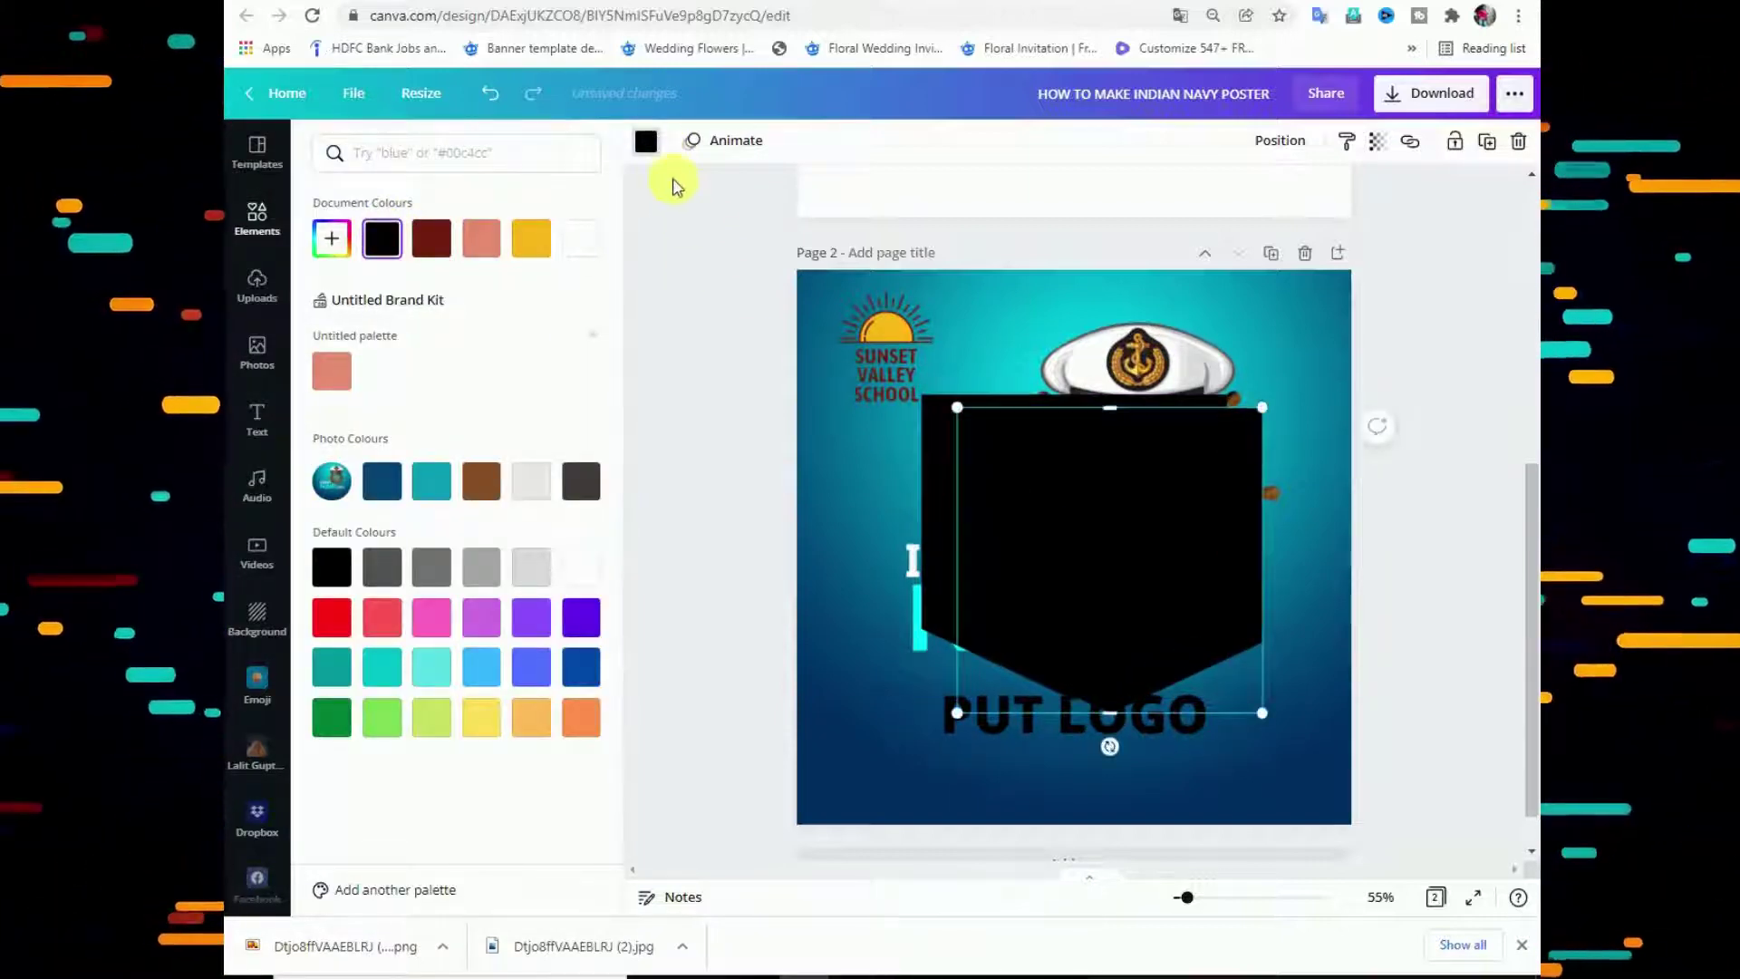
left_click(581, 238)
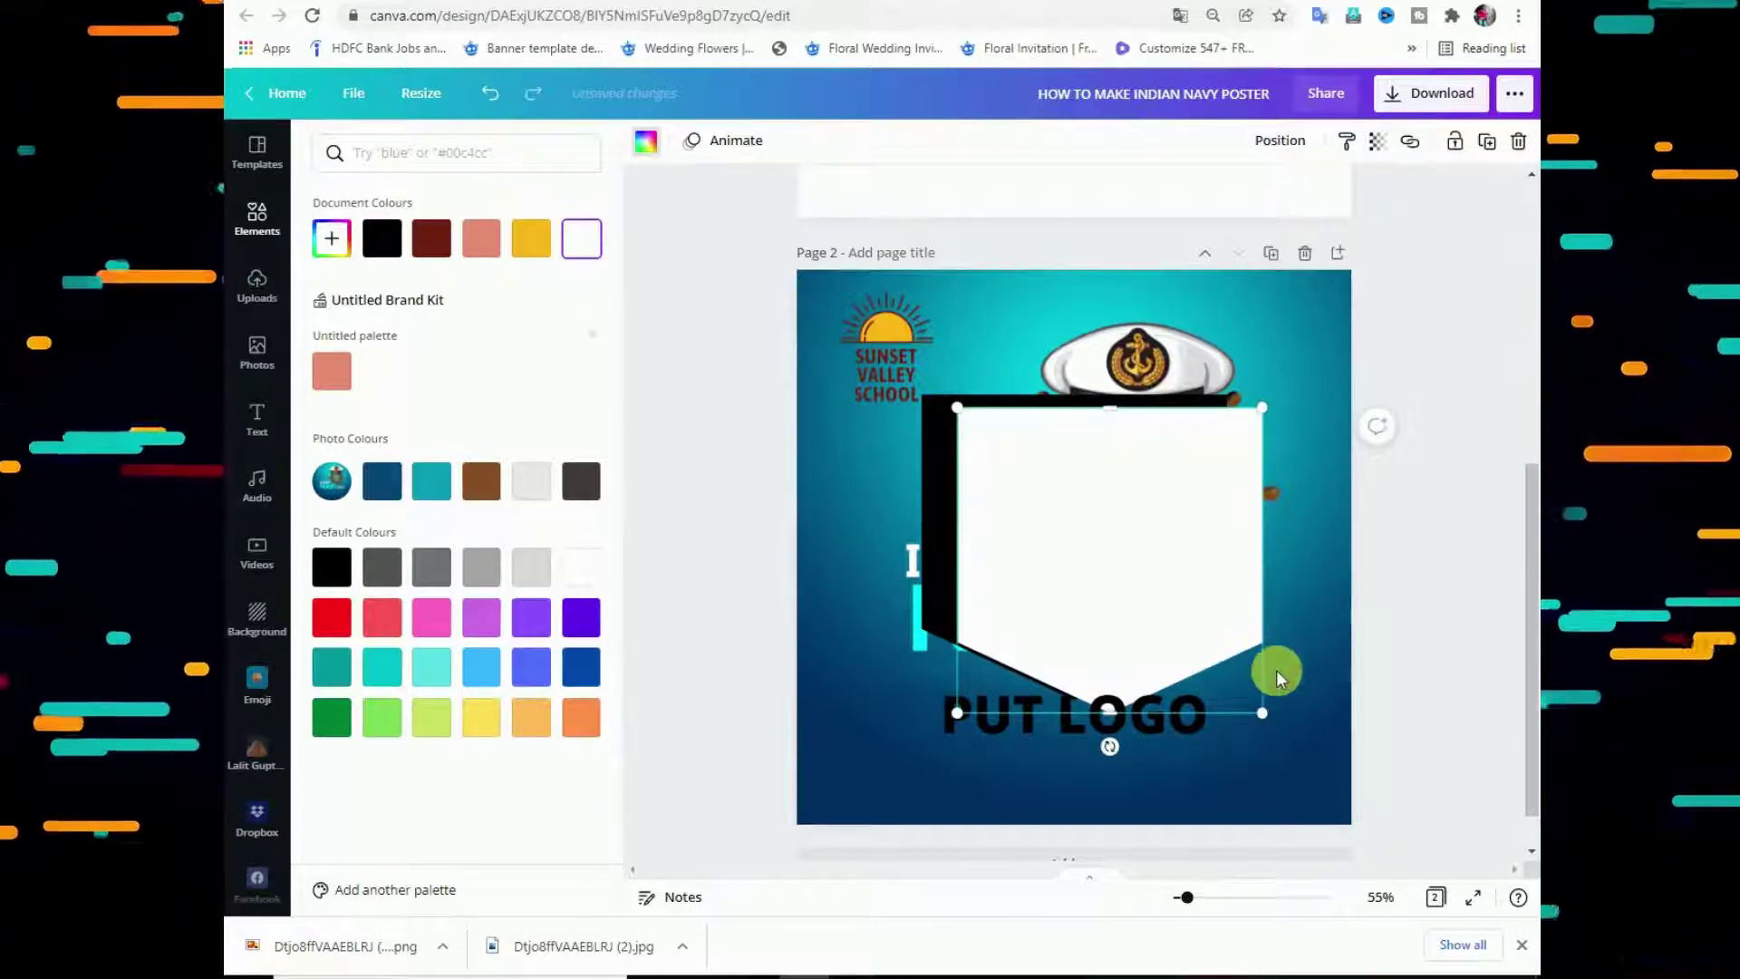
left_click_drag(1269, 692, 1233, 680)
left_click_drag(1117, 589, 1106, 583)
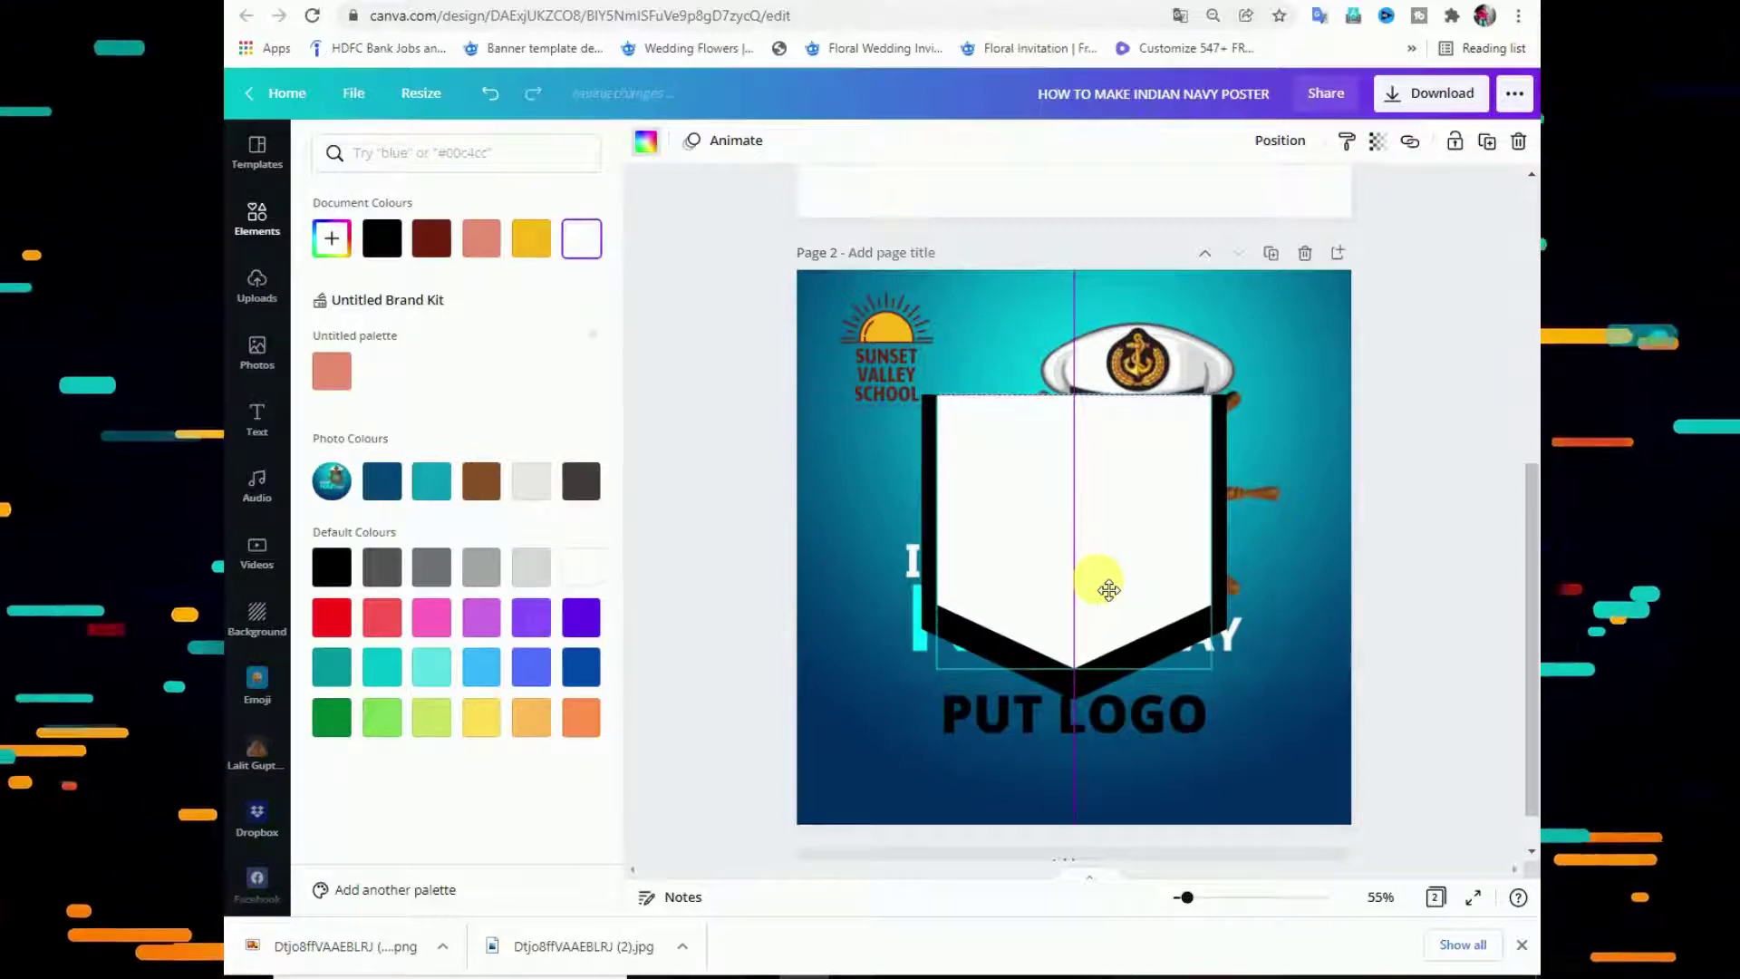
left_click_drag(936, 668, 924, 691)
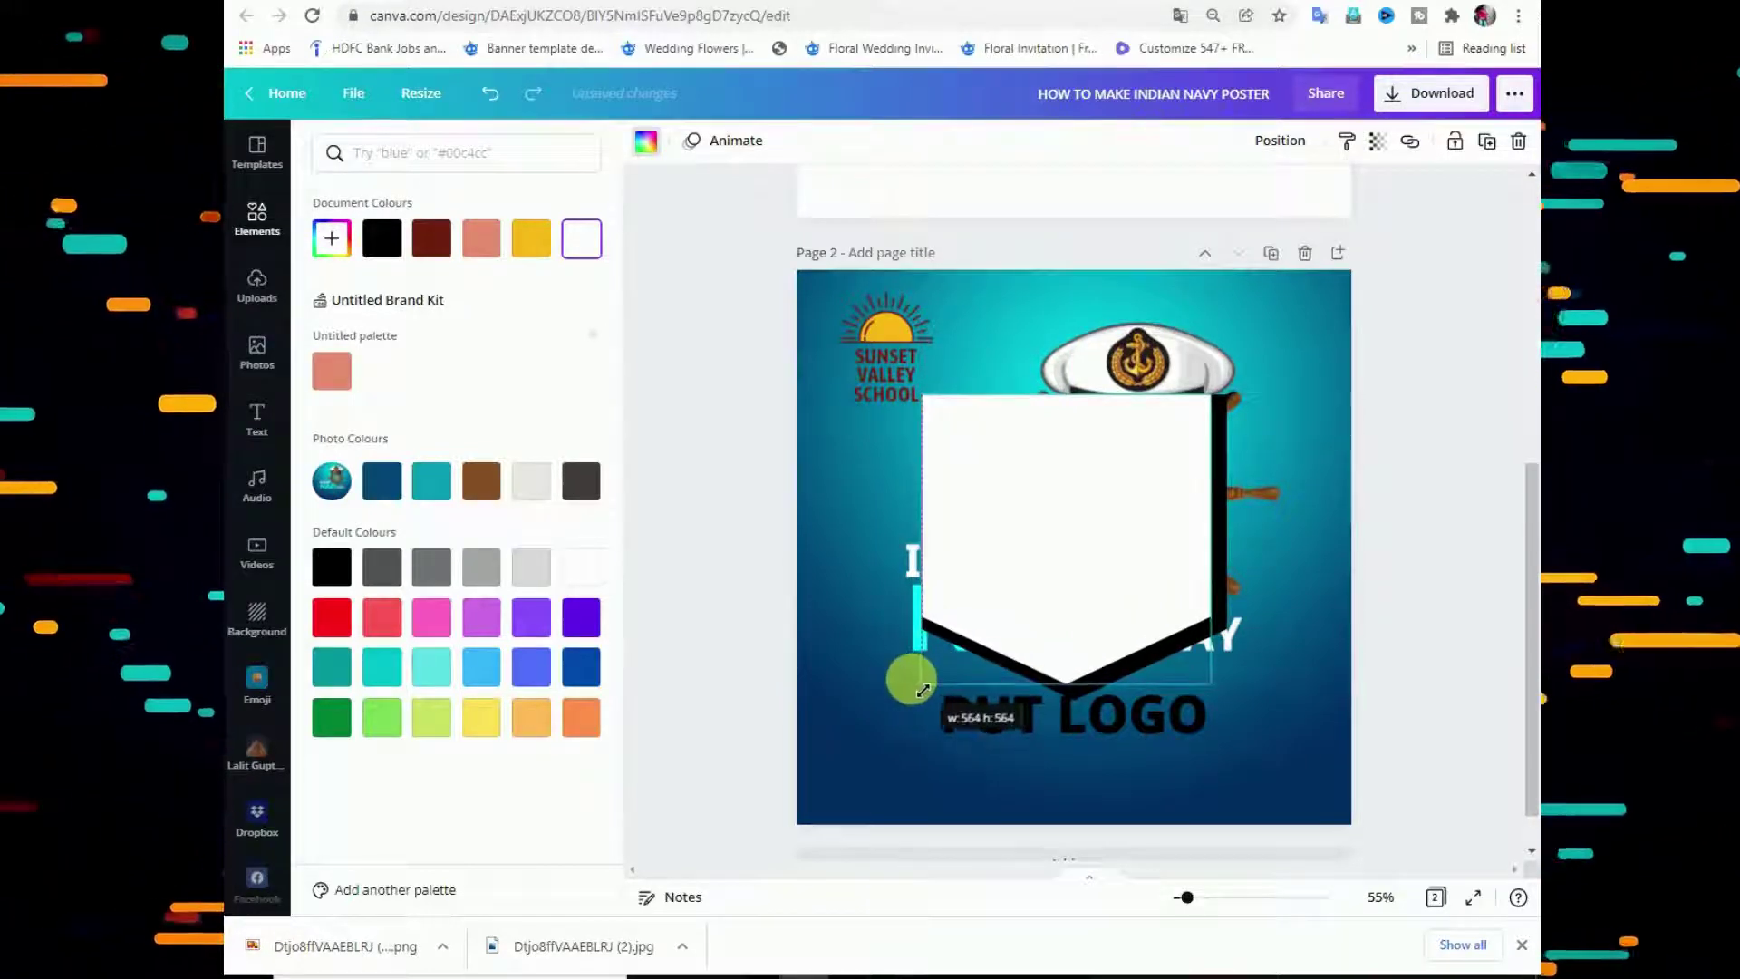
left_click_drag(1220, 688, 1255, 710)
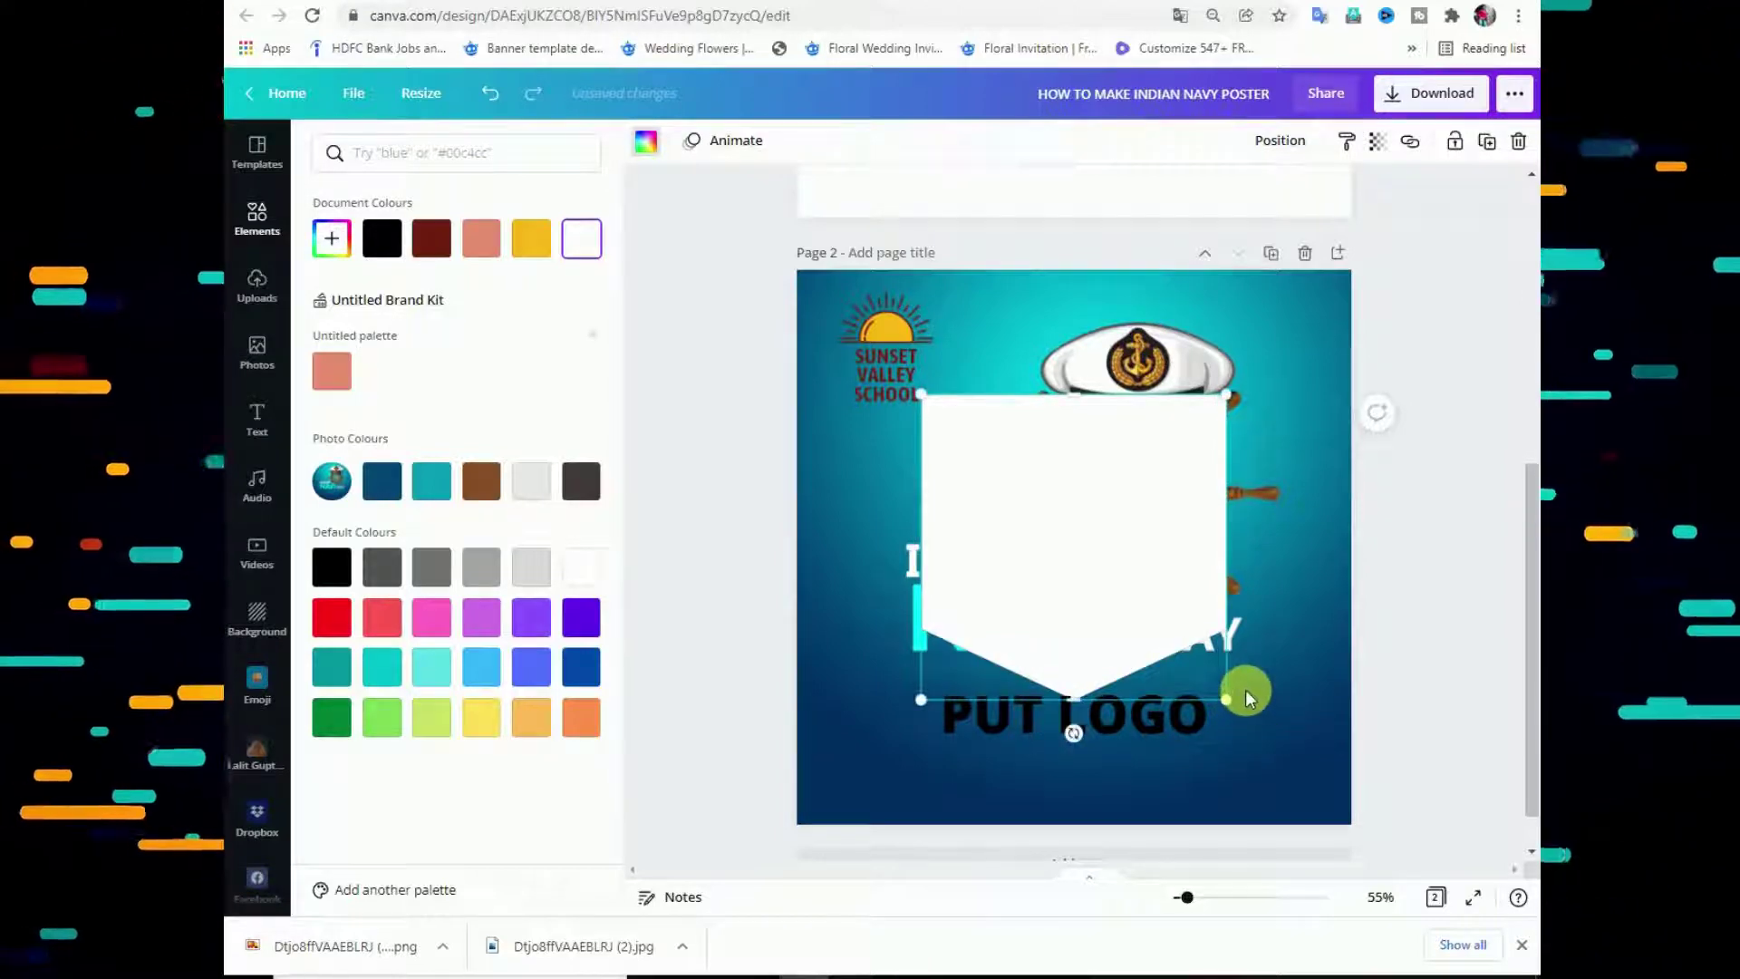
Nudge the white banner shape upward to expose a black strip along the pointed bottom edge.
key("Up")
key("Up")
key("Up")
key("Up")
key("Up")
key("Up")
key("Up")
key("Up")
key("Up")
key("Up")
key("Up")
key("Up")
key("Up")
key("Up")
key("Up")
key("Up")
key("Up")
key("Up")
key("Up")
key("Up")
key("Up")
key("Up")
key("Up")
key("Up")
key("Up")
key("Up")
key("Up")
key("Up")
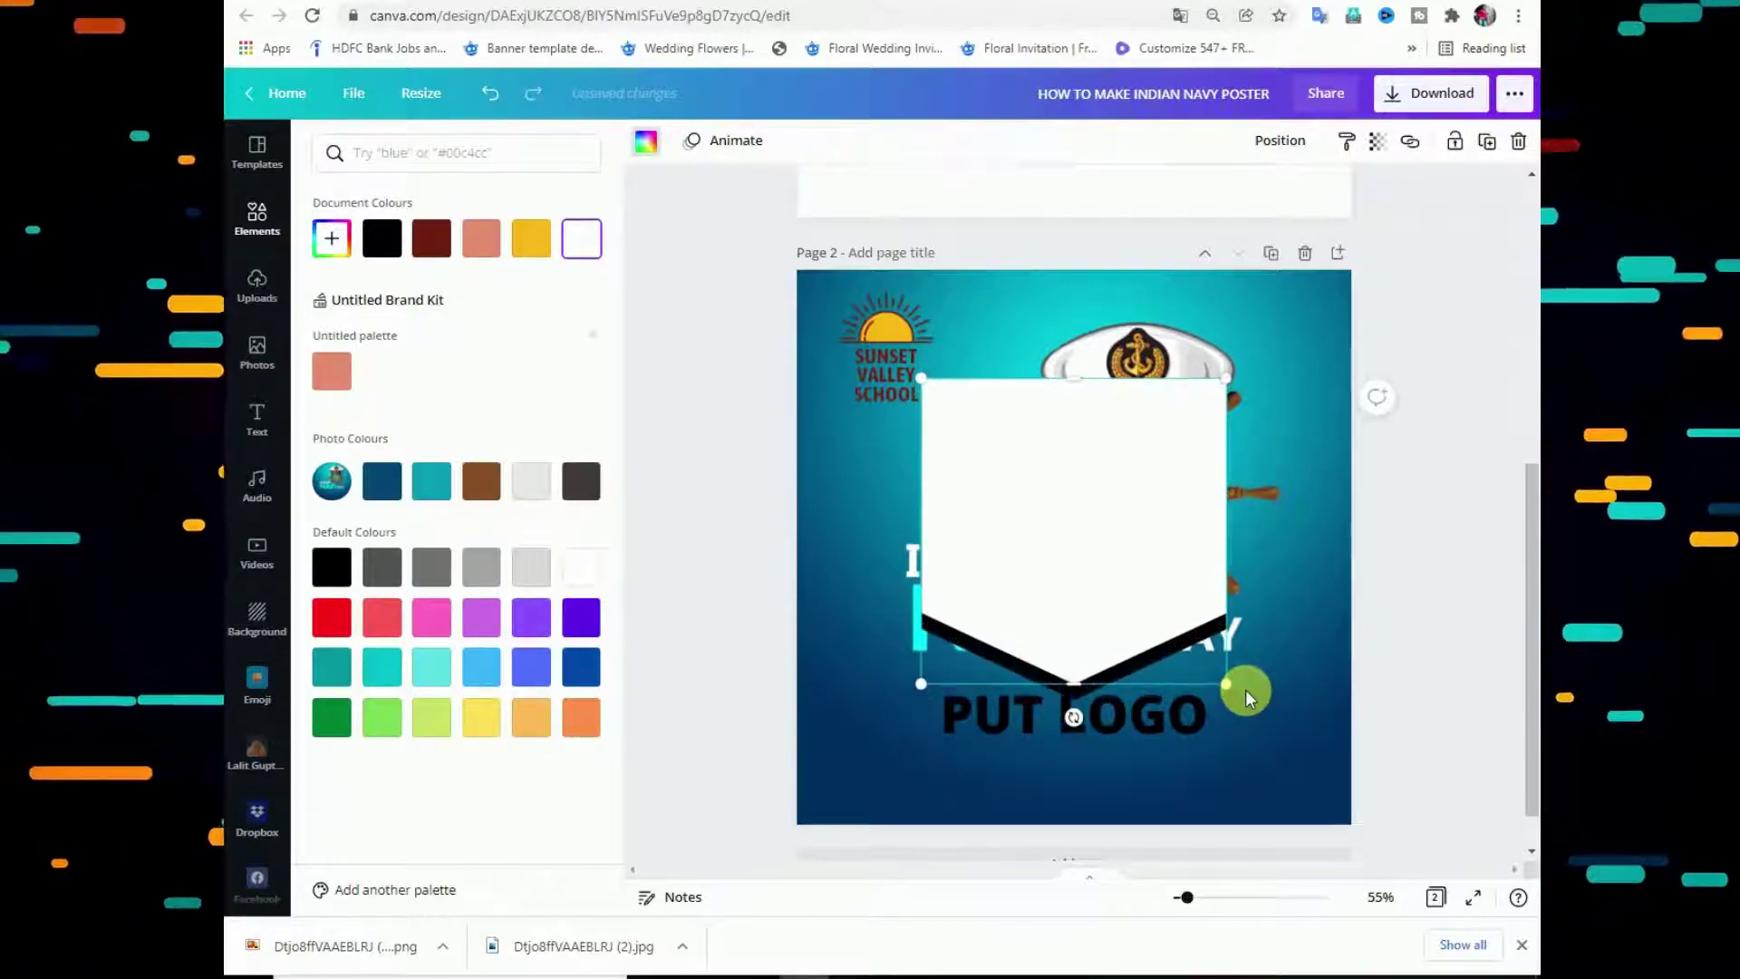
left_click(1480, 524)
left_click(870, 651)
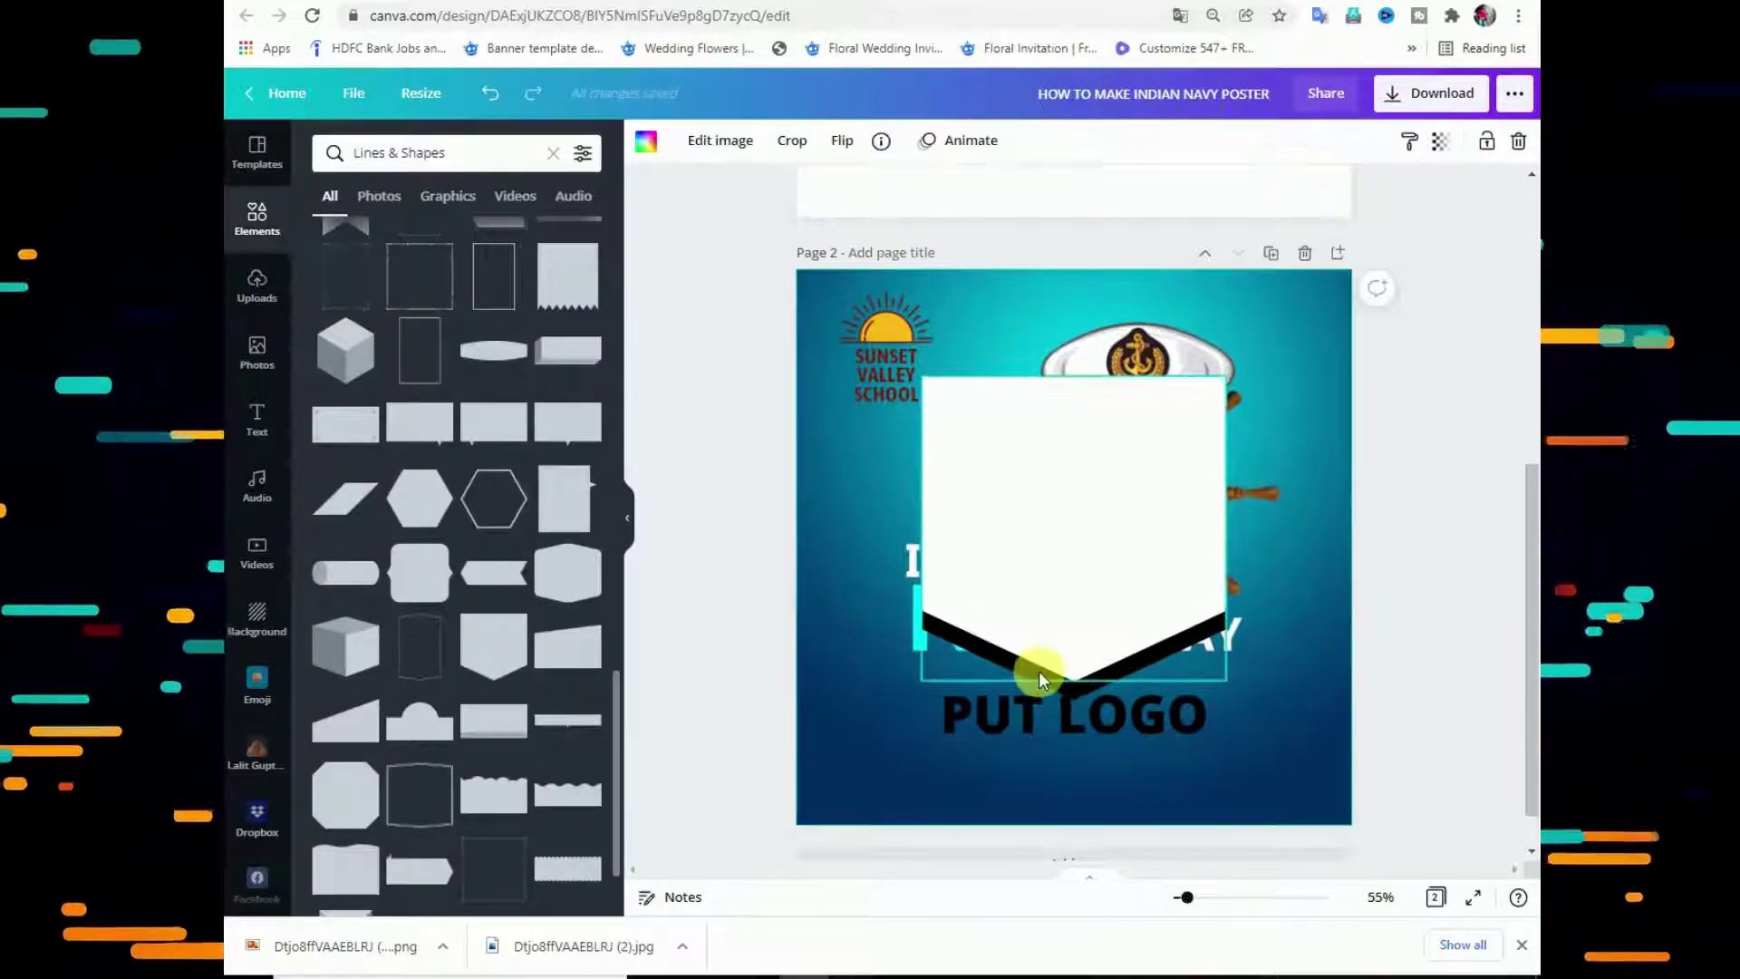
left_click(932, 651)
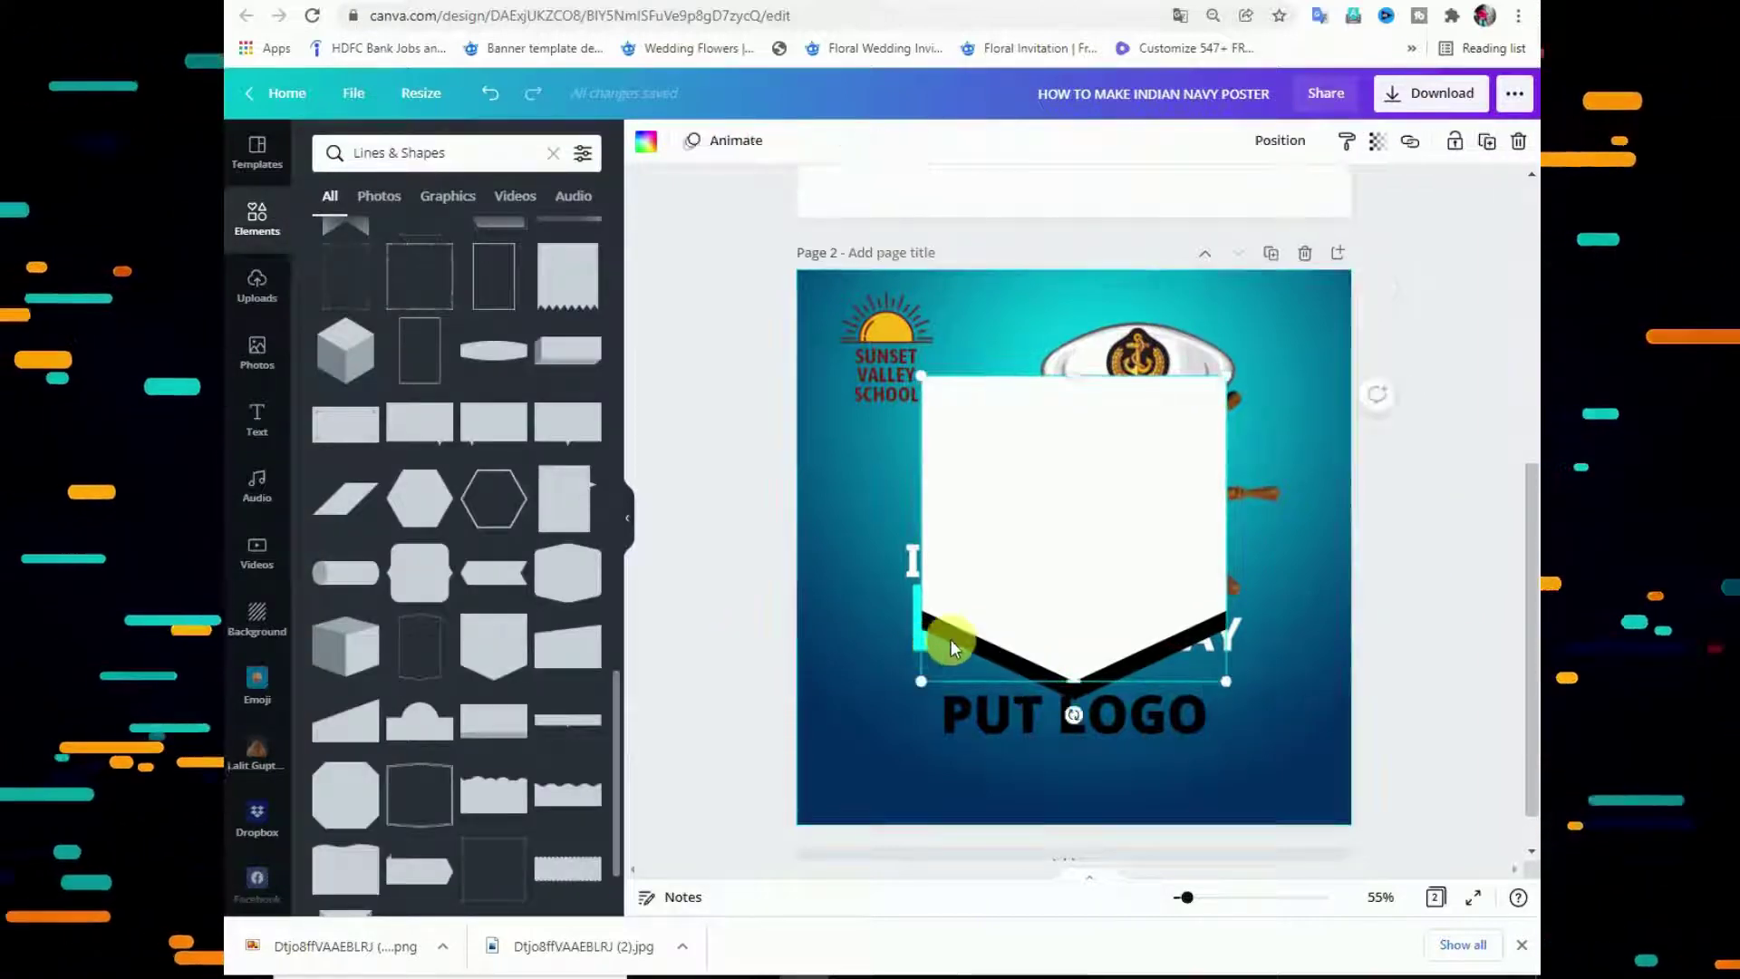
right_click(1017, 574)
left_click(846, 616)
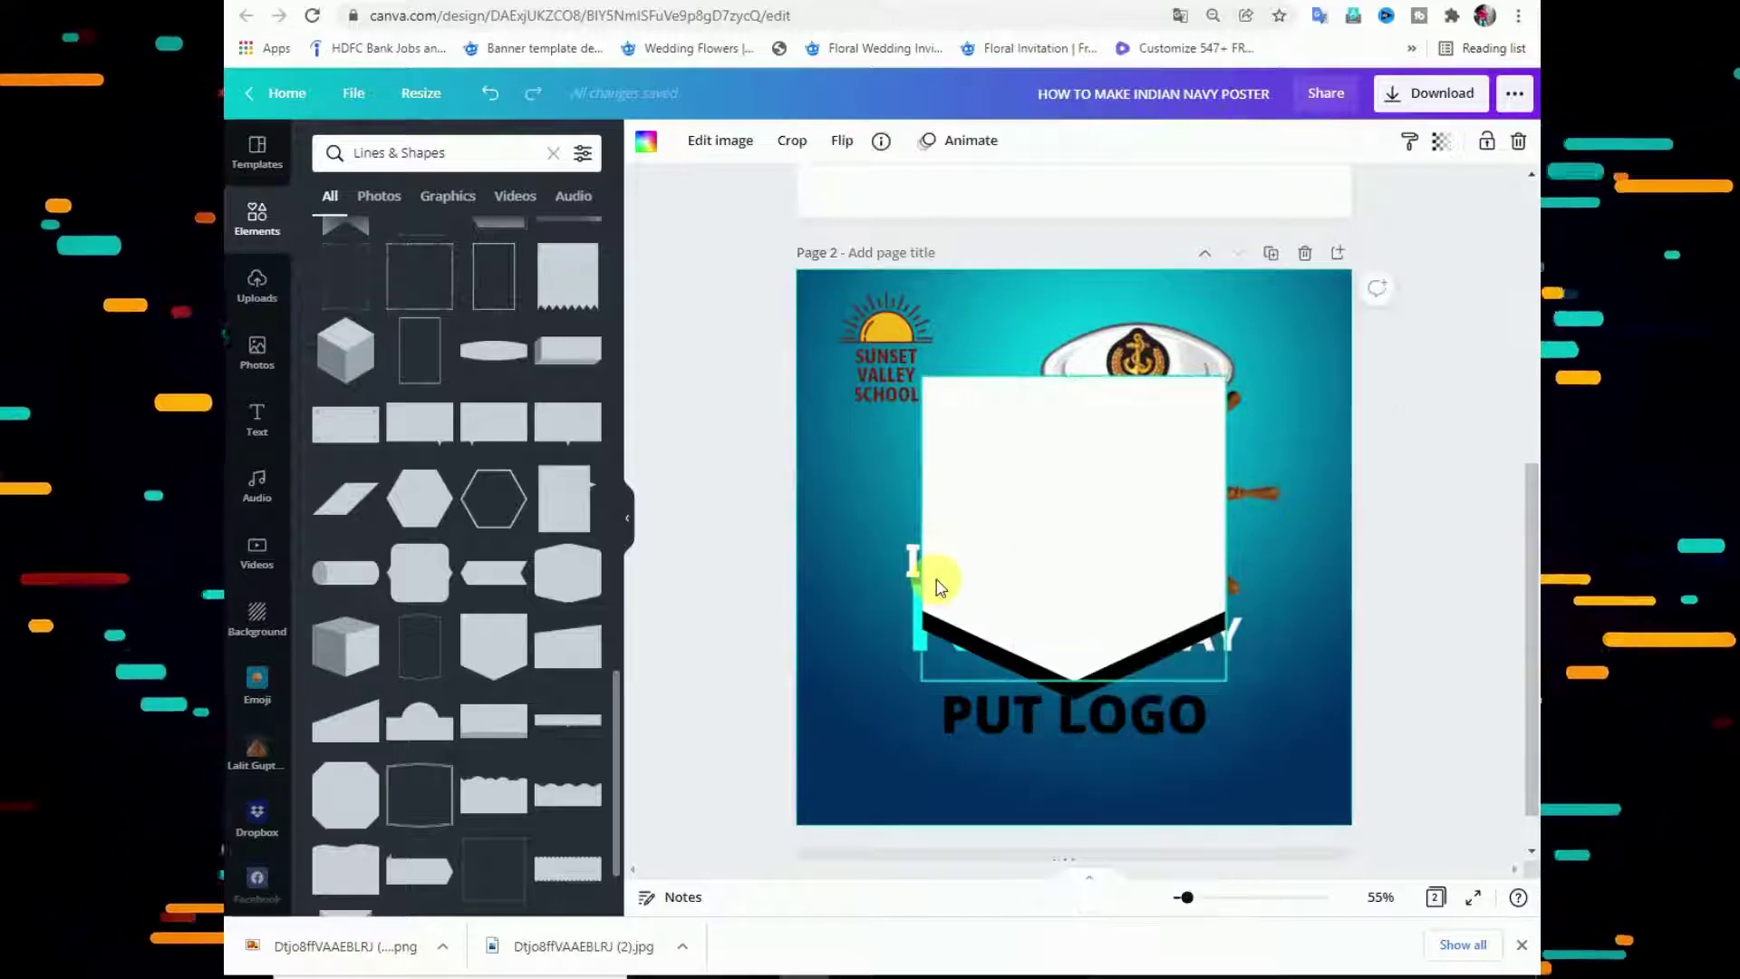
left_click(775, 542)
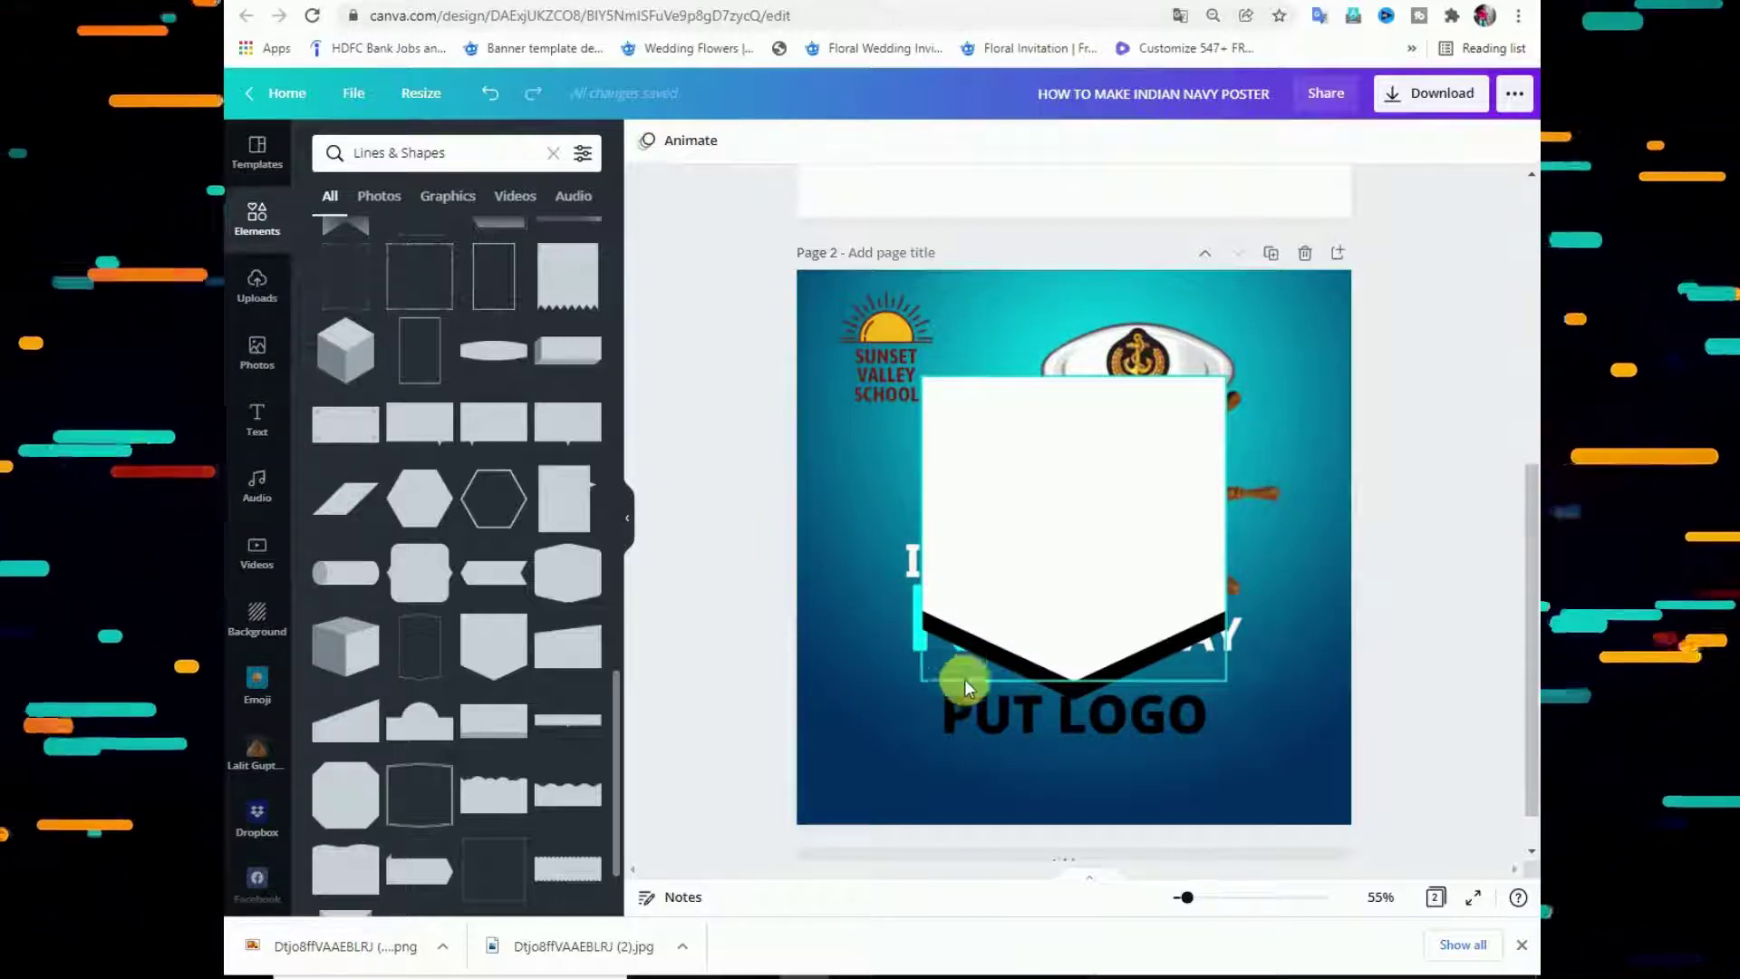
Move the PUT LOGO text below the banner and group the black and white banner shapes.
left_click_drag(1114, 703, 1118, 749)
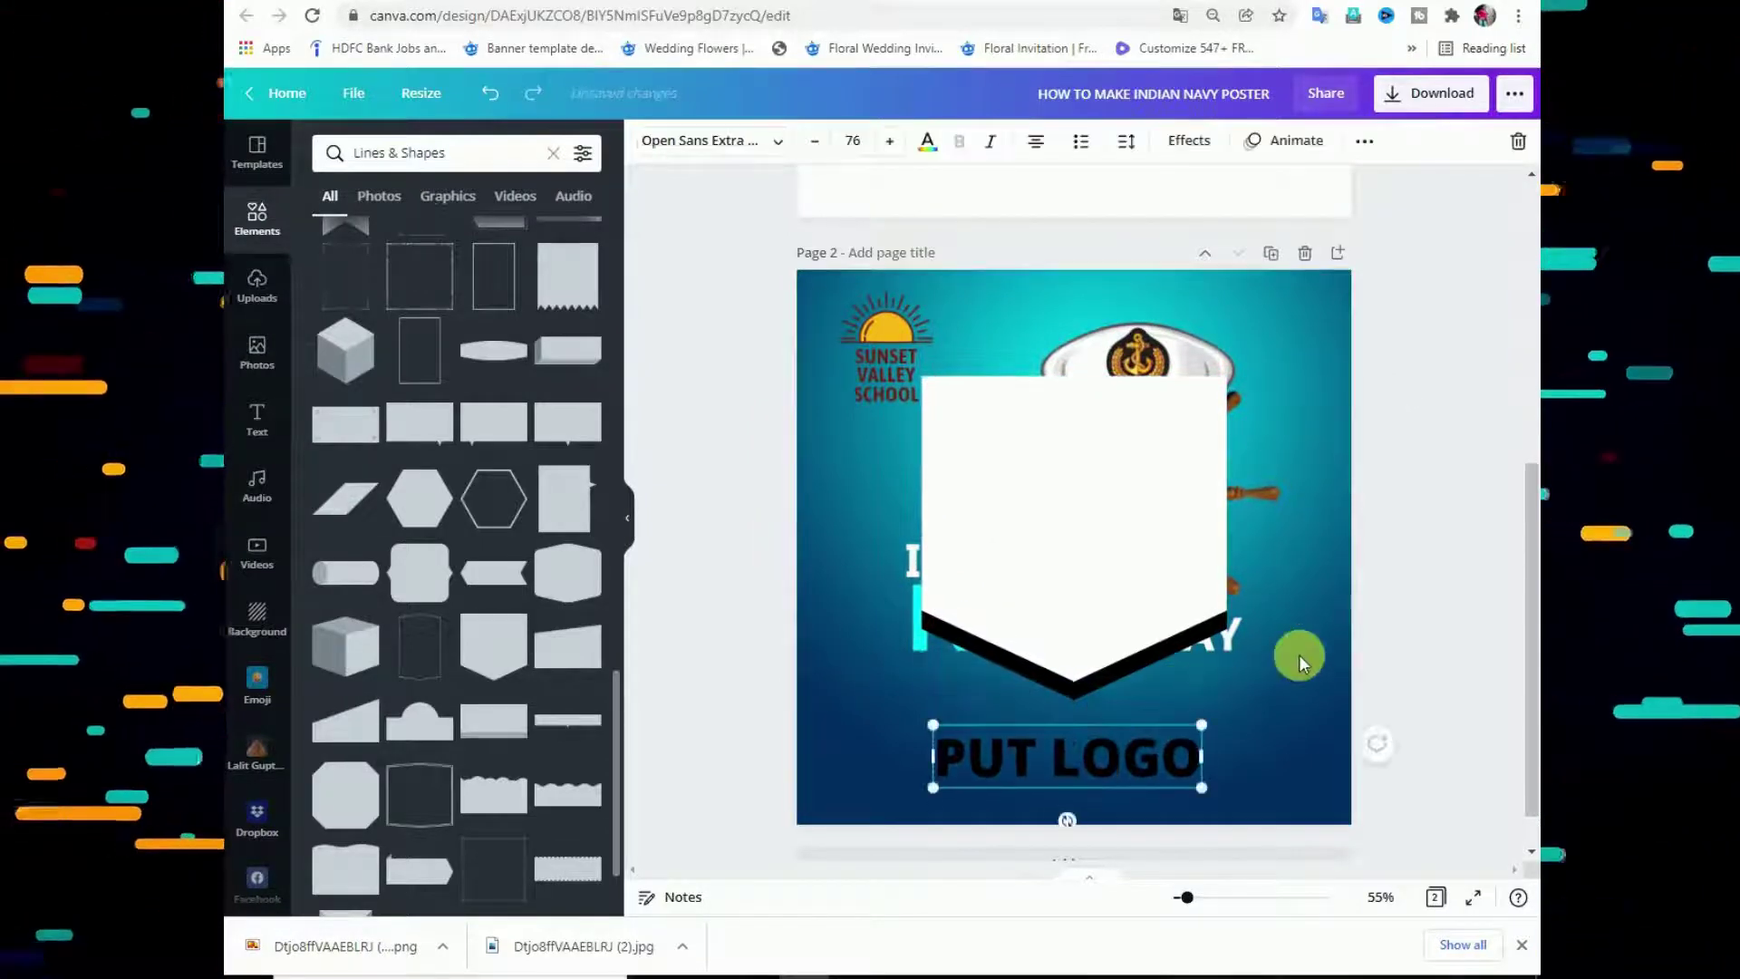
left_click(1120, 698)
left_click(1098, 694)
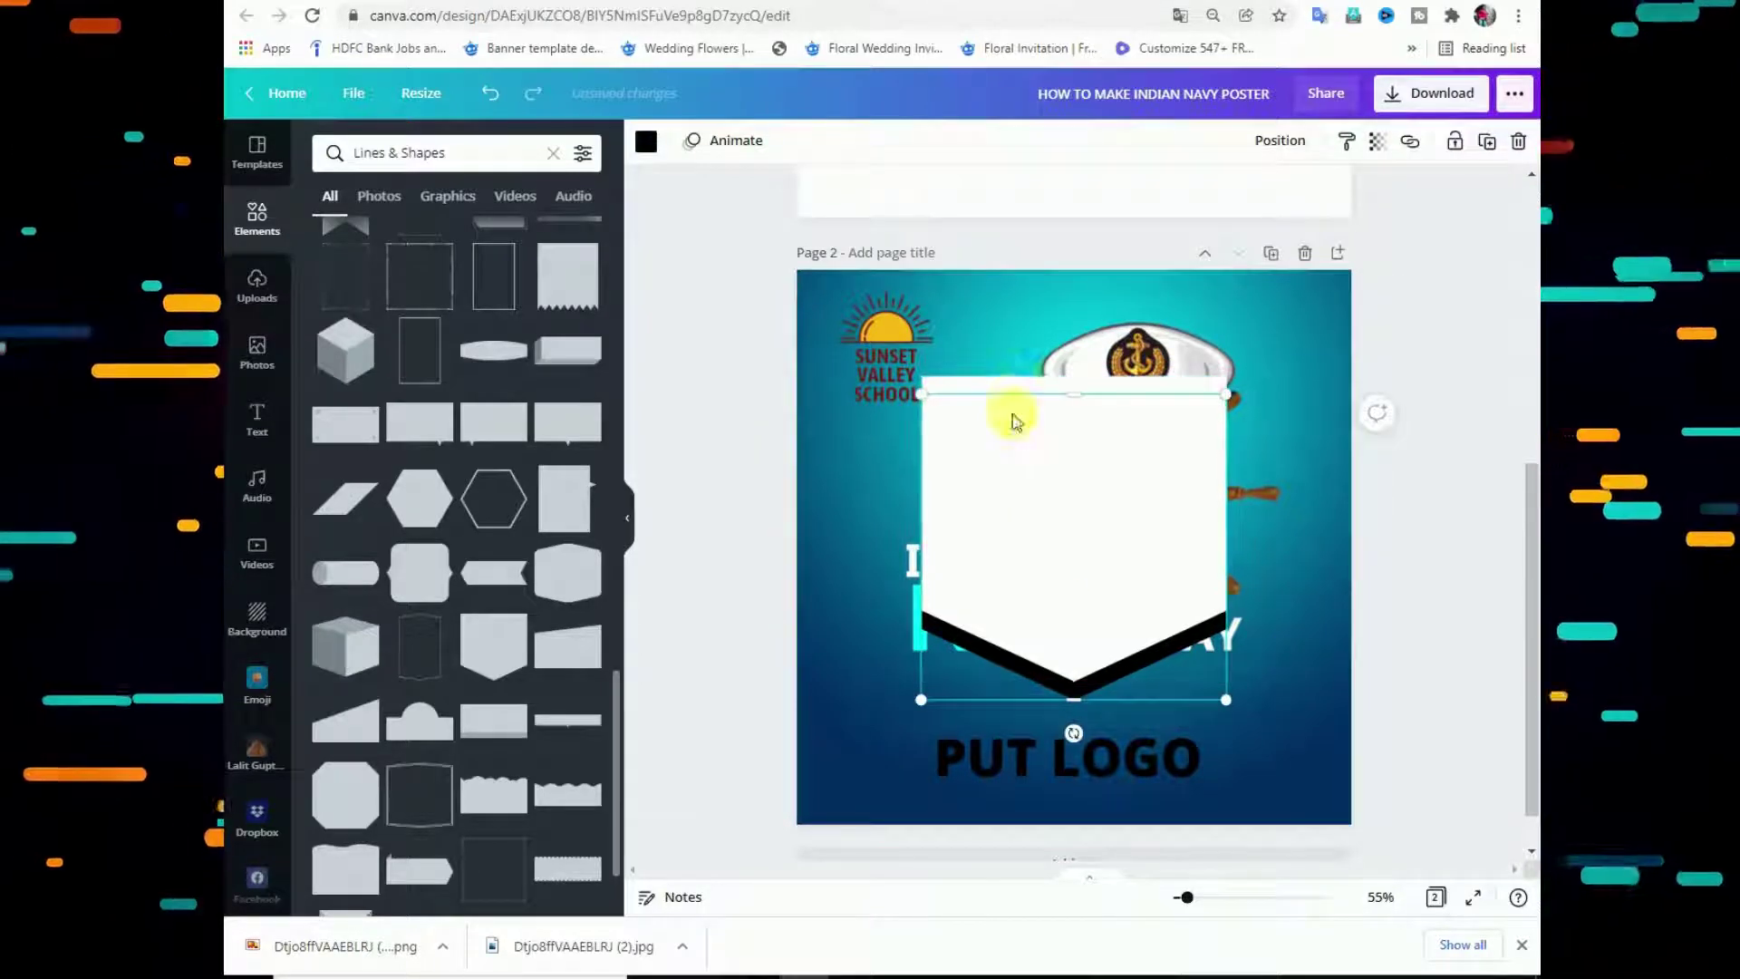
left_click(1099, 449, "shift")
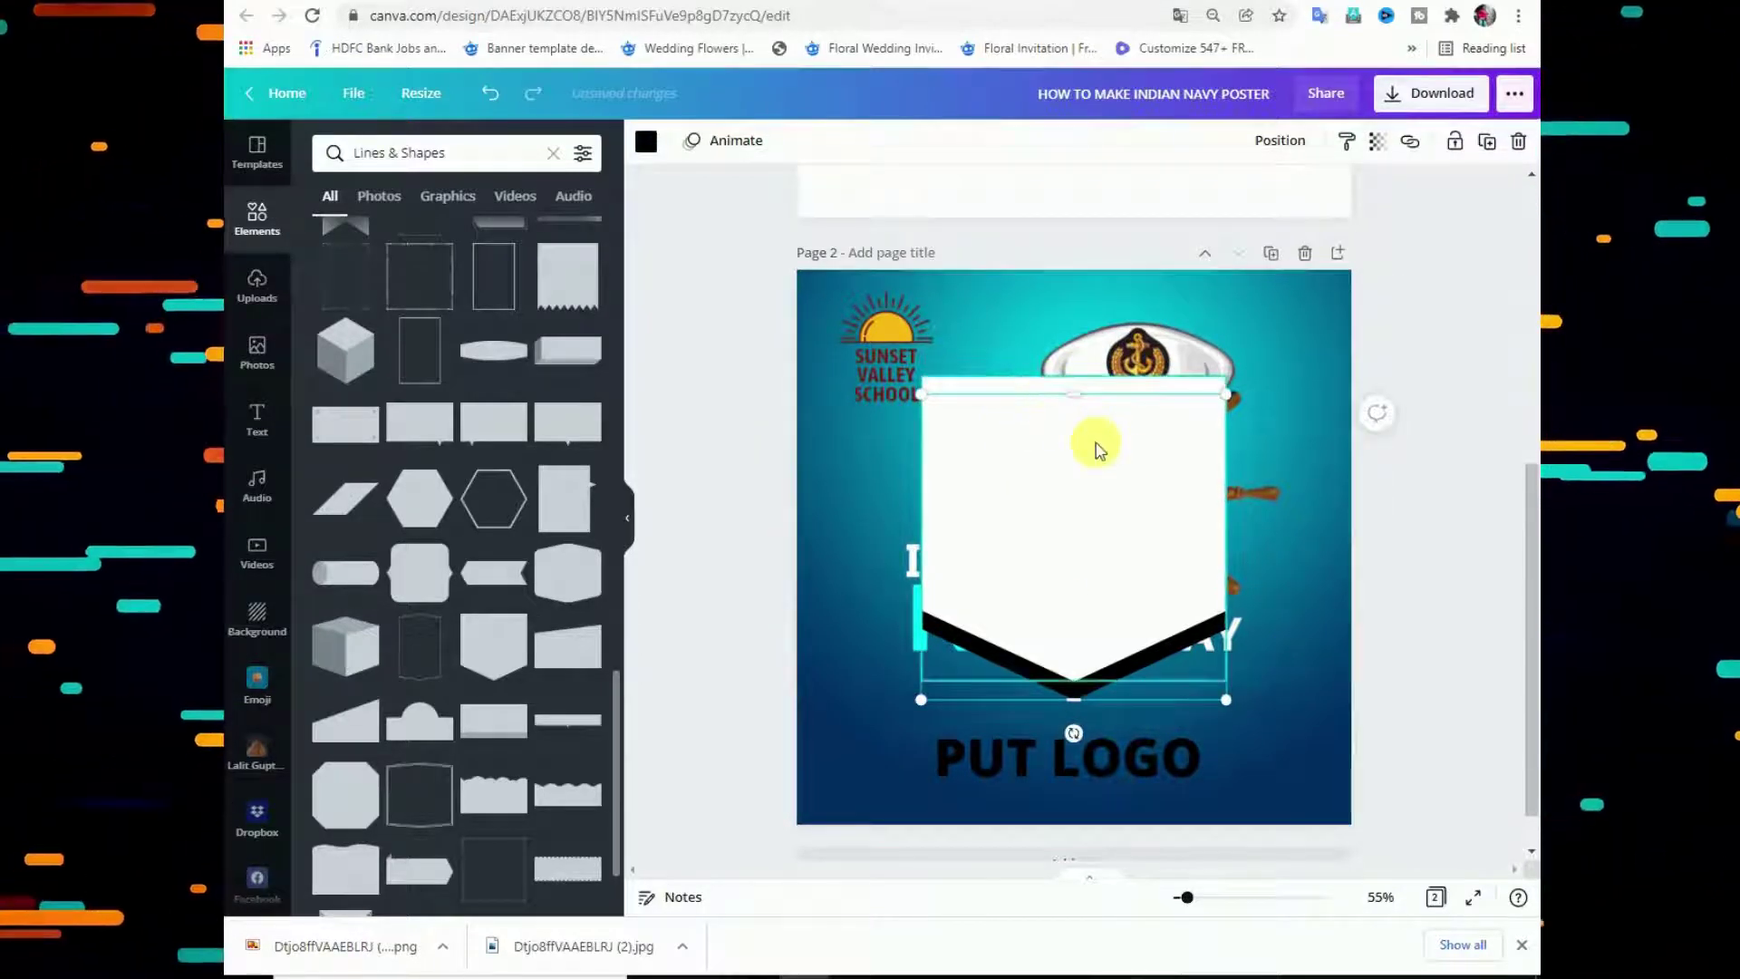
right_click(1097, 450)
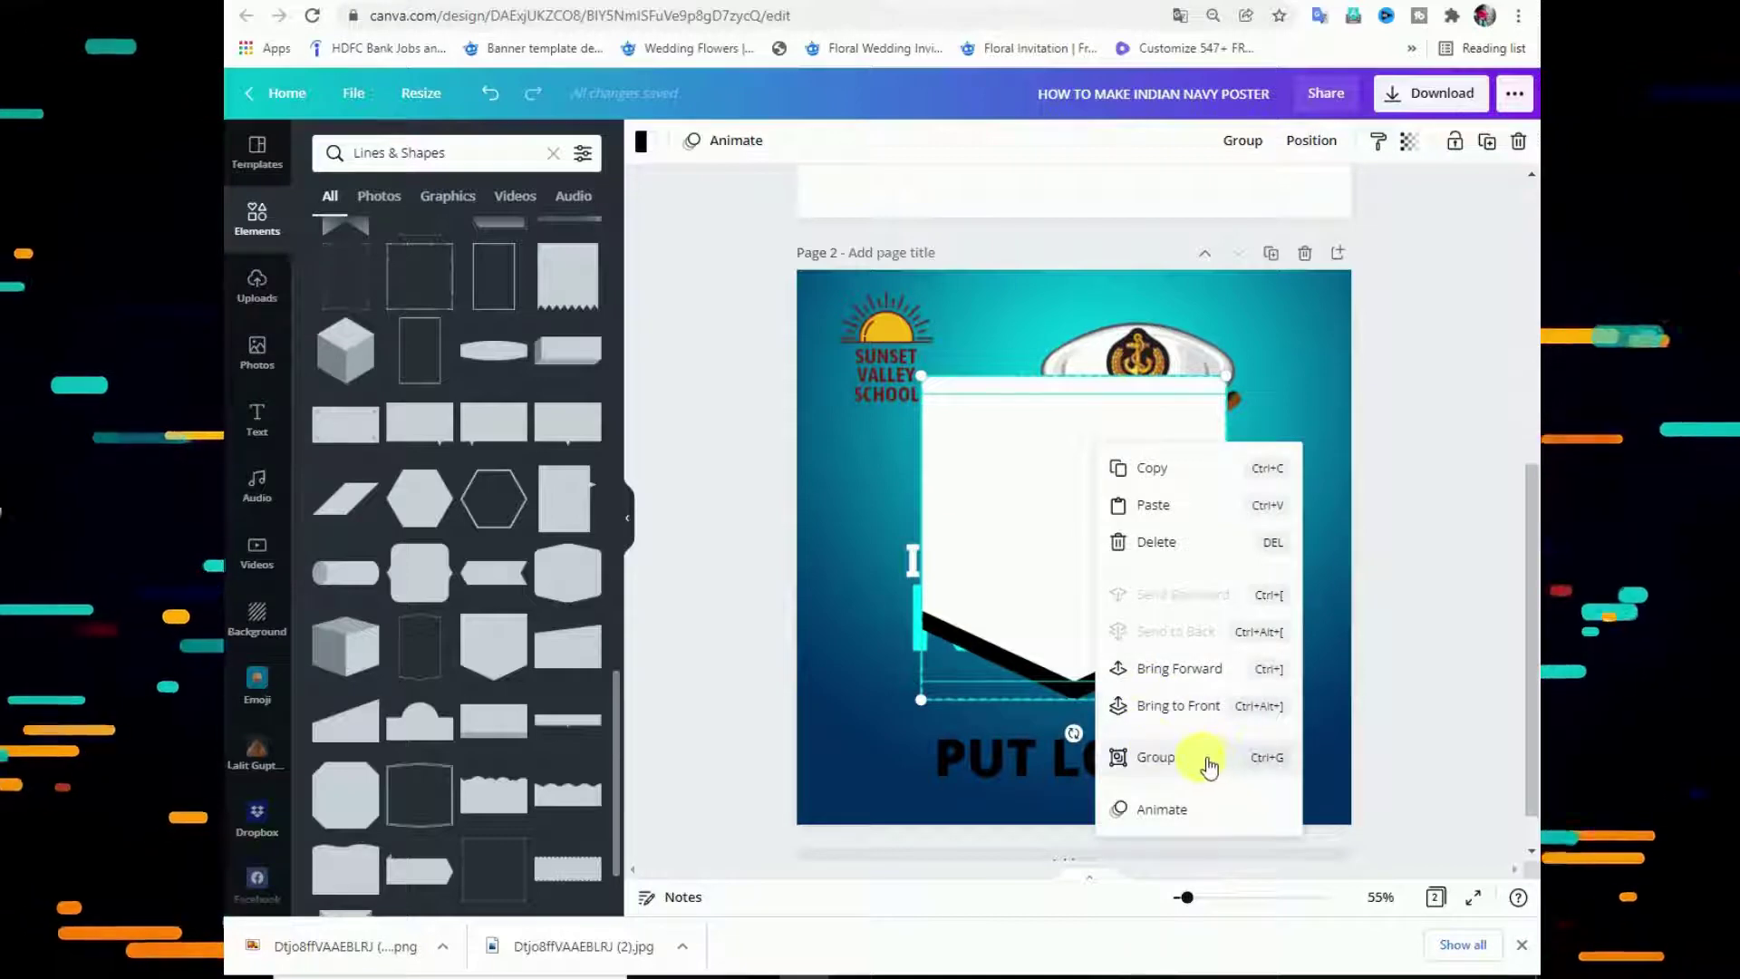
left_click(1200, 757)
Shrink the grouped banner and place it over the Sunset Valley School logo in the poster's upper-left corner.
left_click_drag(1079, 622, 903, 506)
left_click_drag(816, 567, 863, 505)
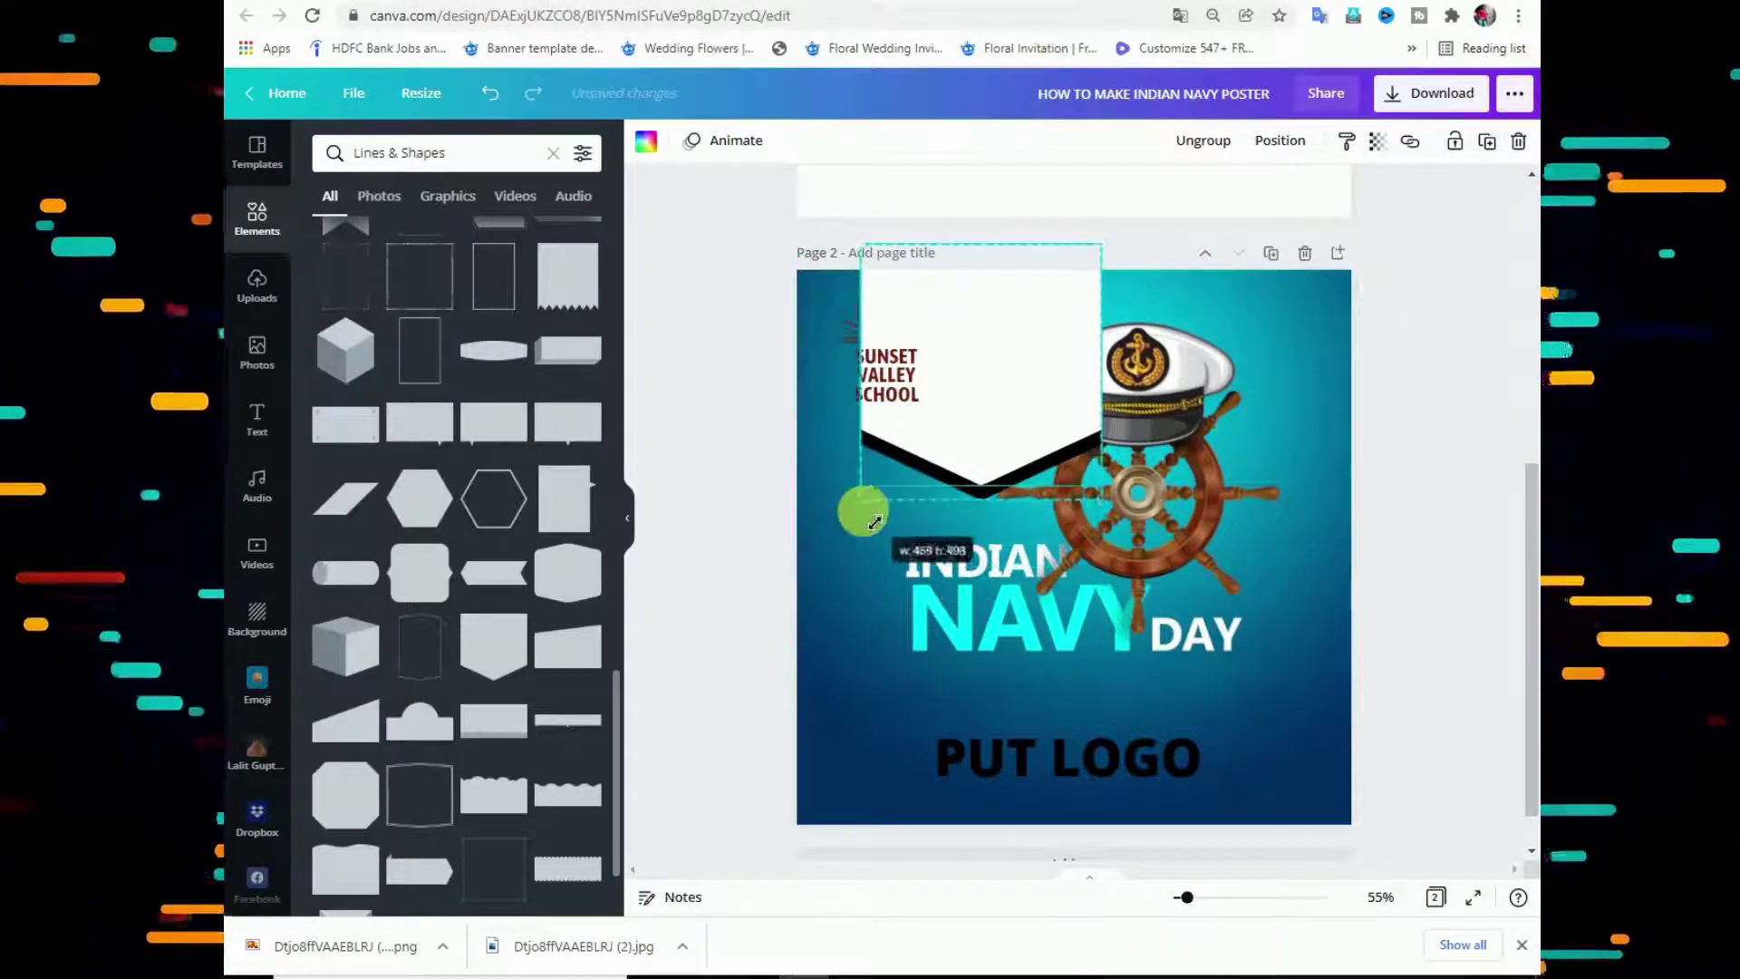
left_click_drag(1003, 365, 960, 389)
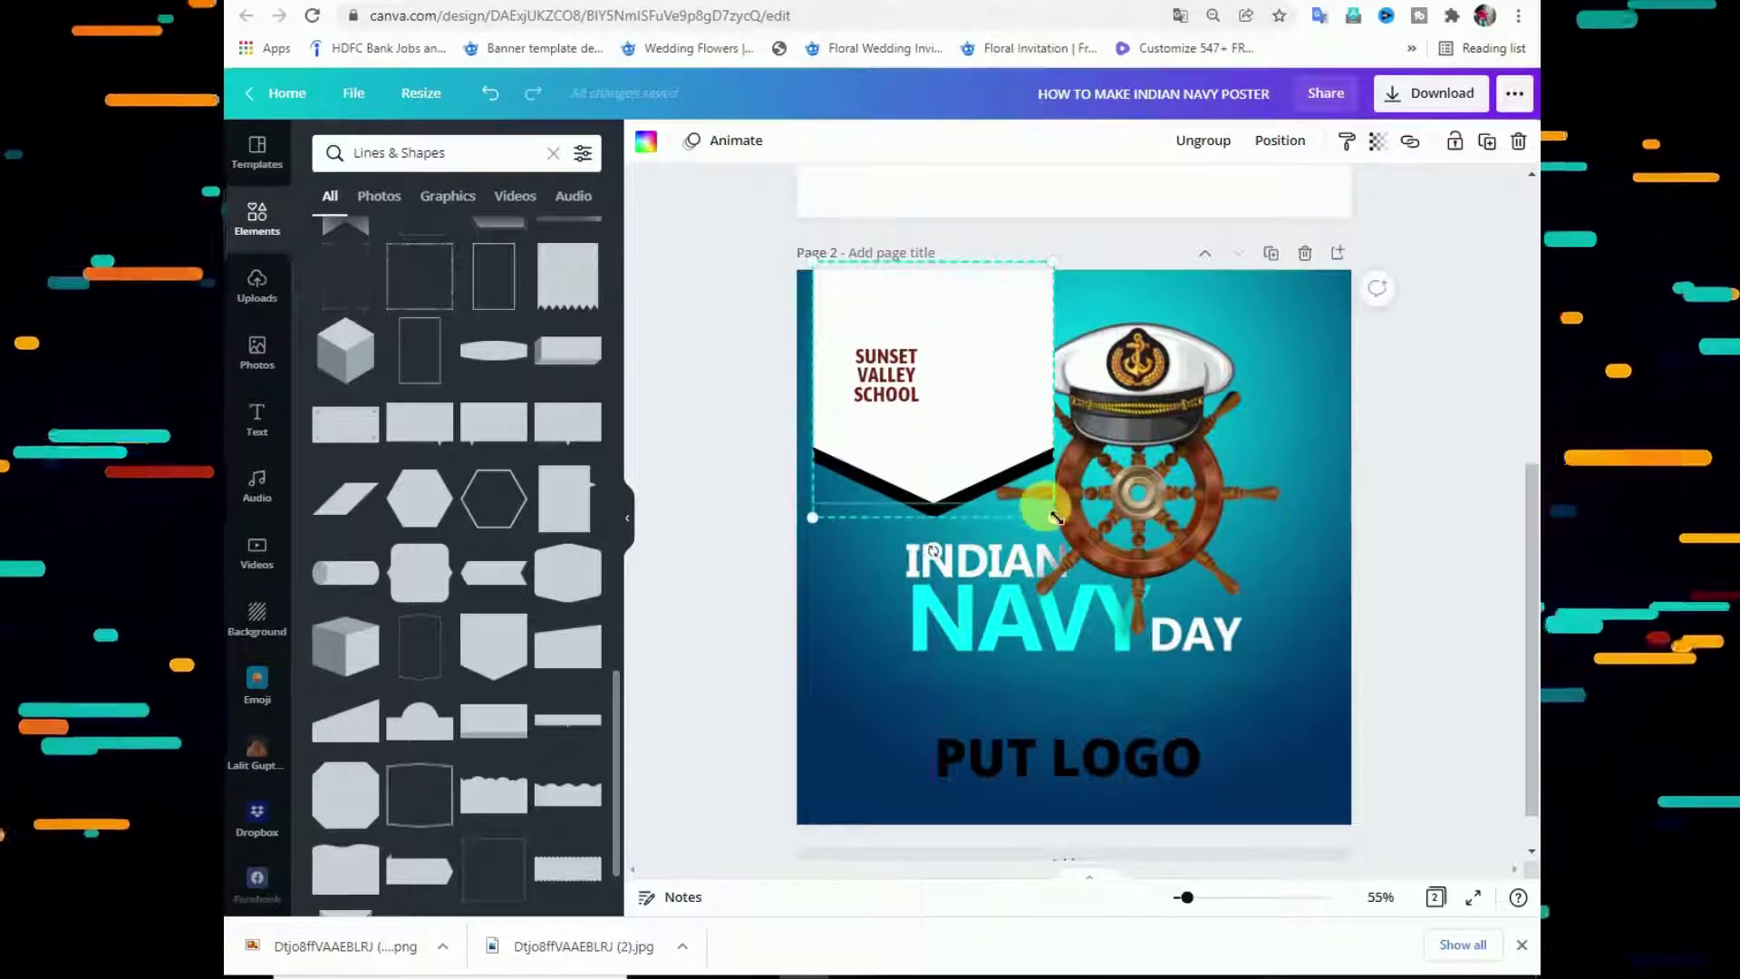
left_click_drag(1049, 514, 978, 438)
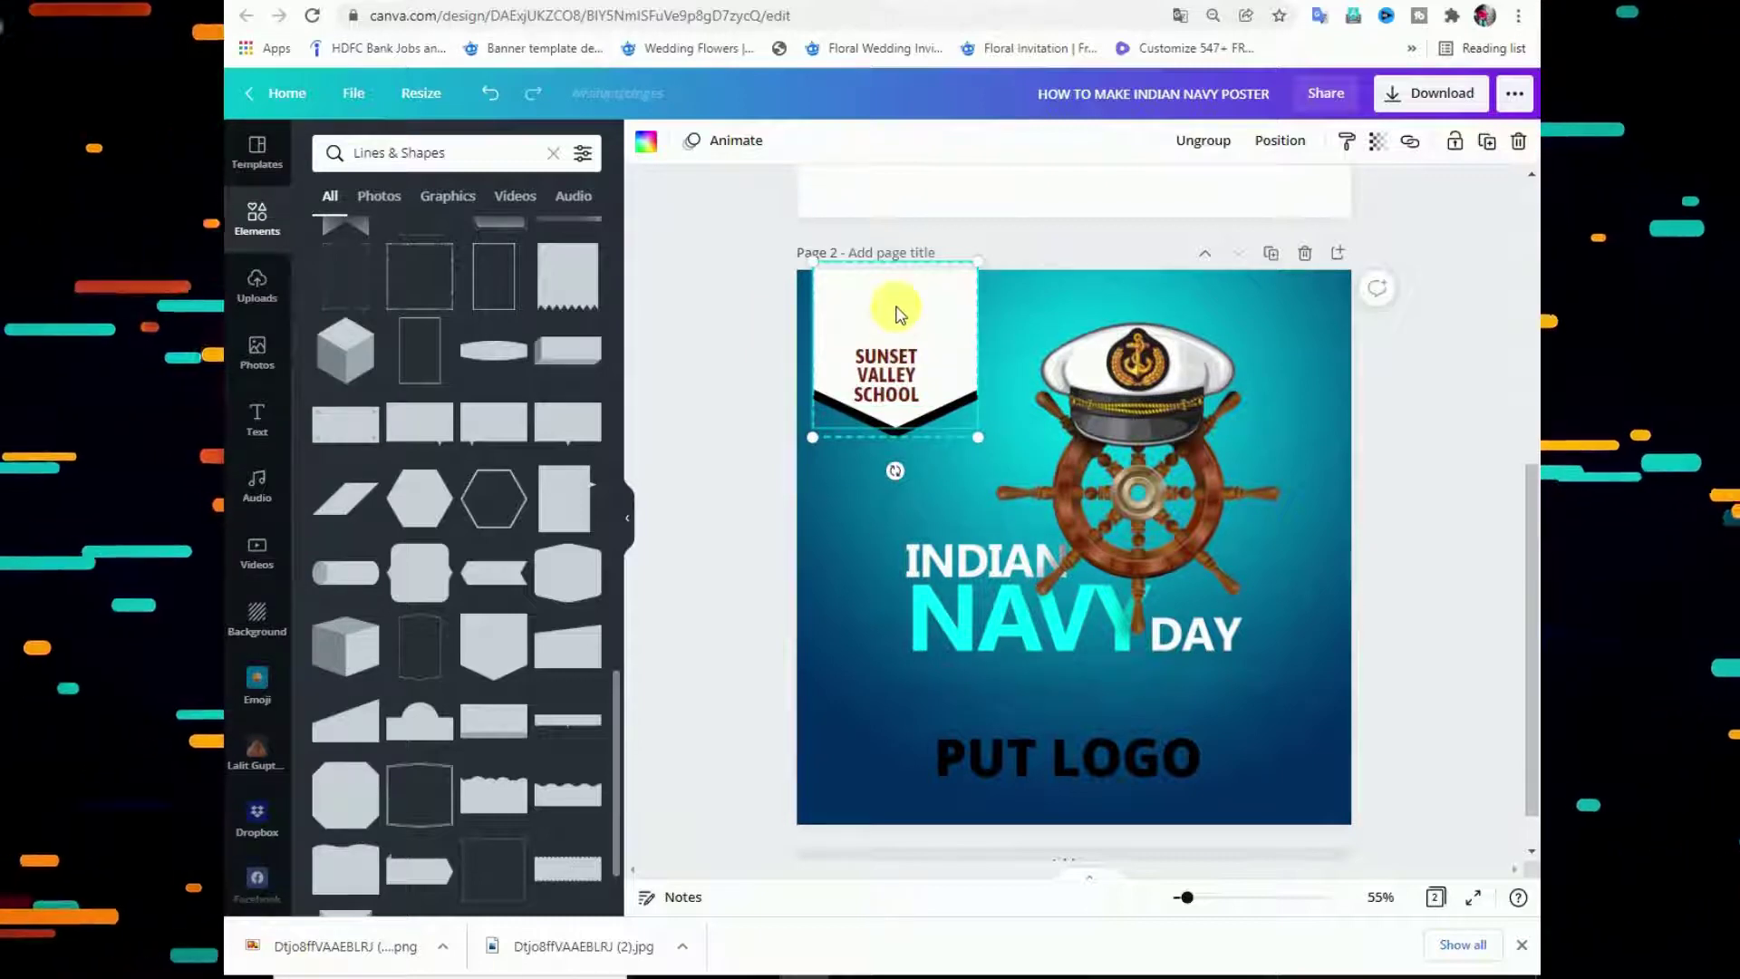
Recolour the banner's white layer lime green and send the banner group behind the school logo.
left_click(645, 141)
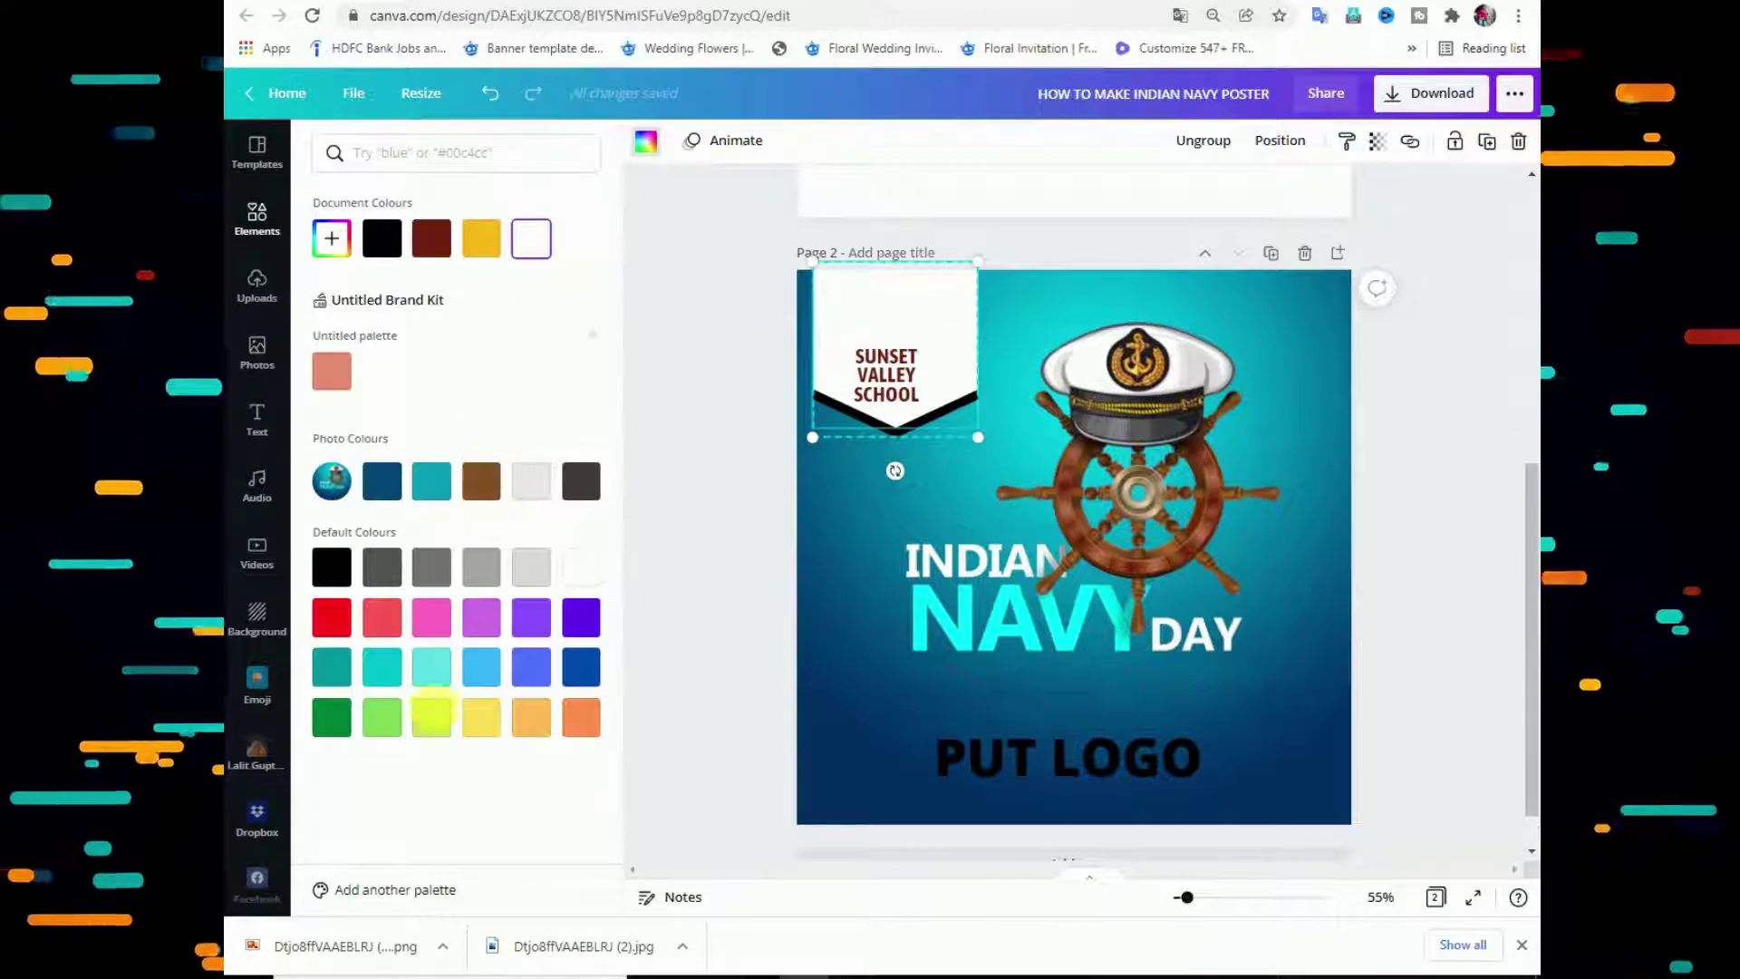
left_click(437, 718)
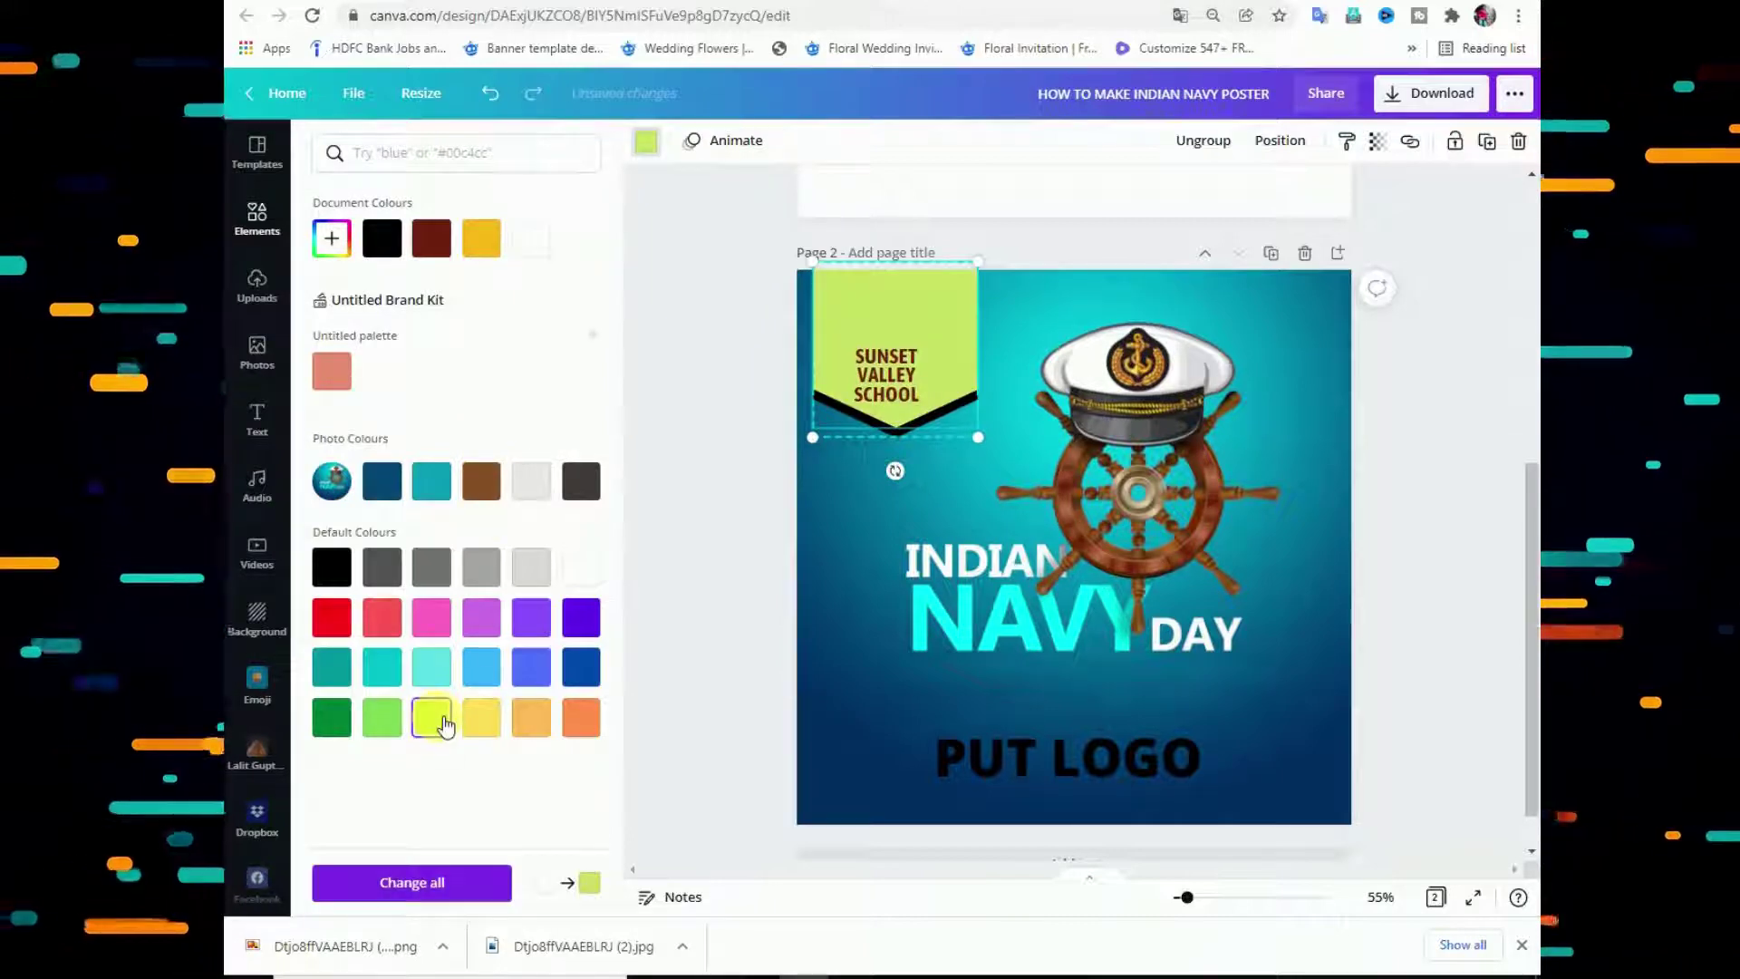
right_click(905, 299)
left_click(997, 486)
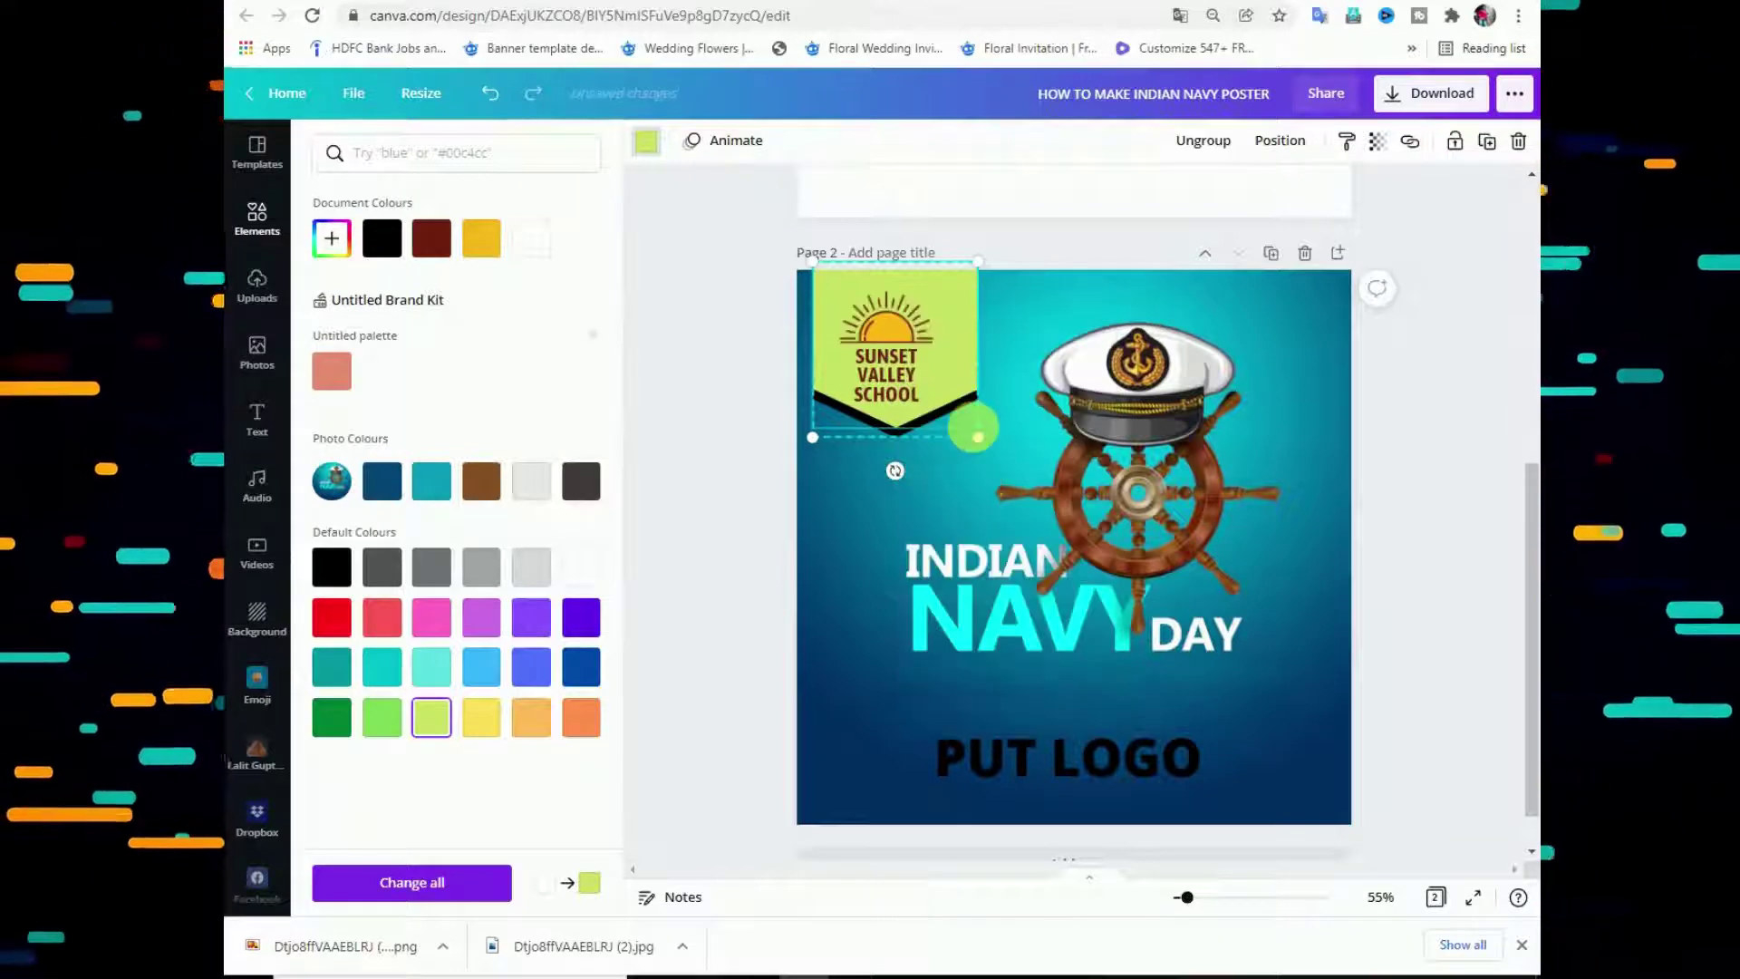
Reduce the green banner slightly and align its upper edge with the poster's upper edge around the logo.
left_click_drag(966, 312, 965, 321)
left_click_drag(977, 446, 968, 437)
mouse_move(957, 310)
left_mouse_down()
mouse_move(959, 333)
mouse_move(963, 312)
left_mouse_up()
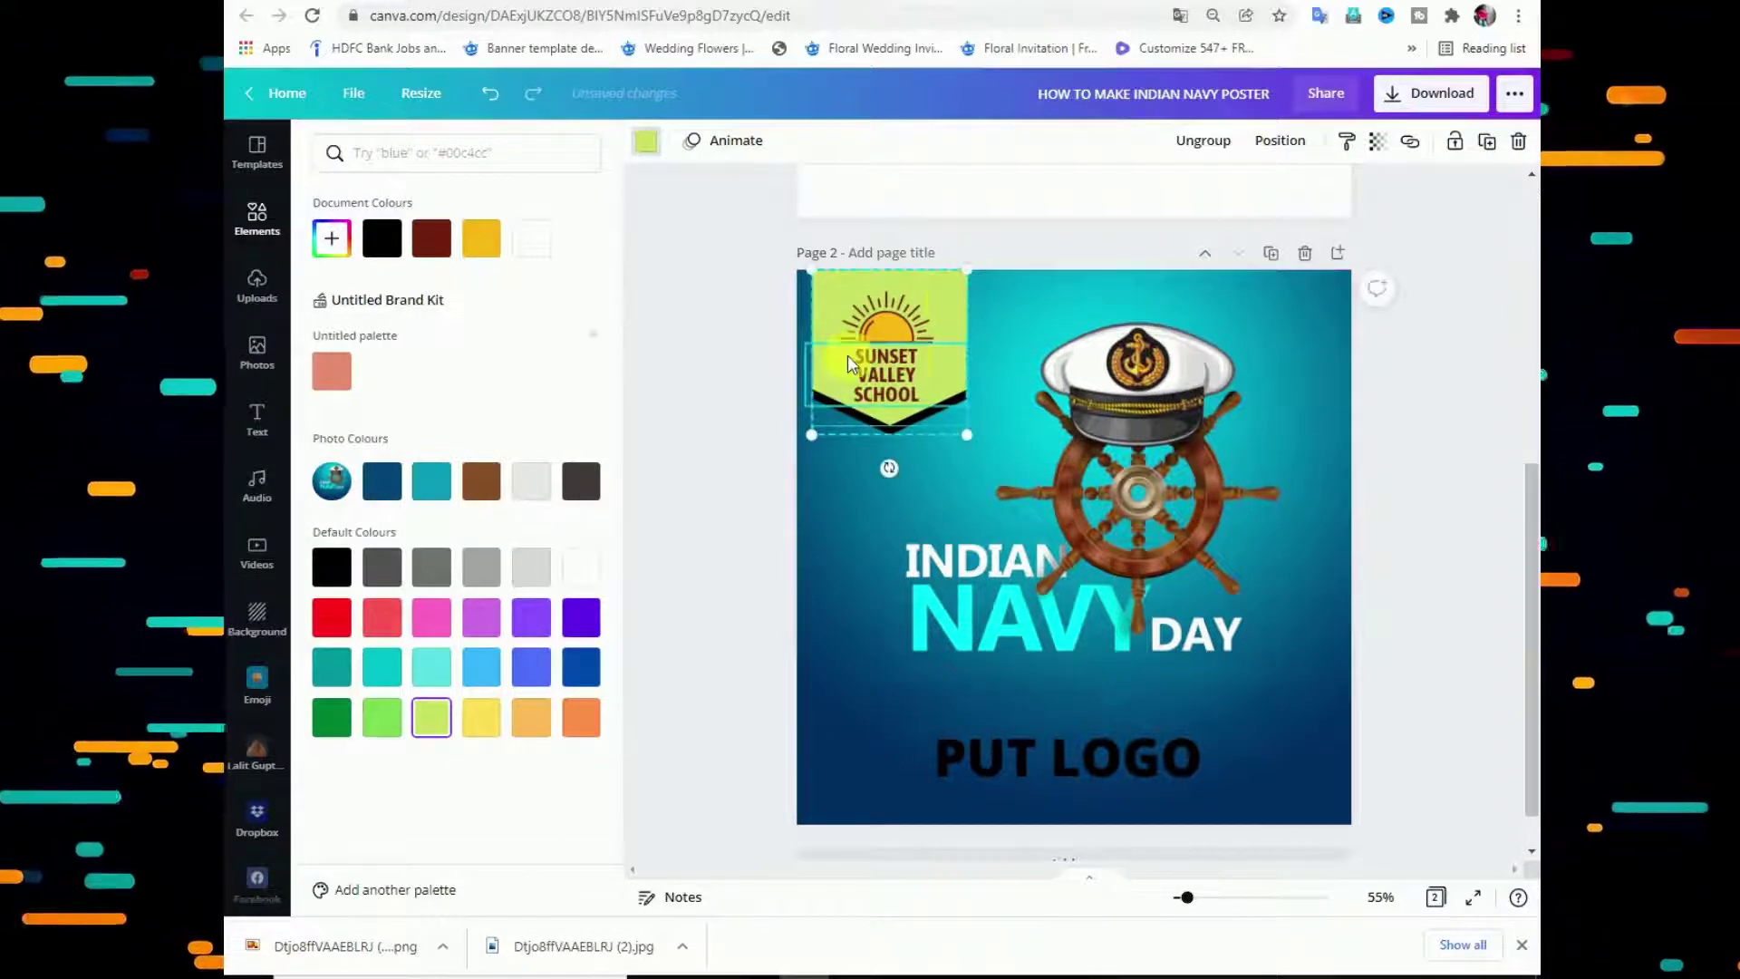
Shift the logo and banner together slightly, and move the logo higher within the banner.
left_click(903, 308)
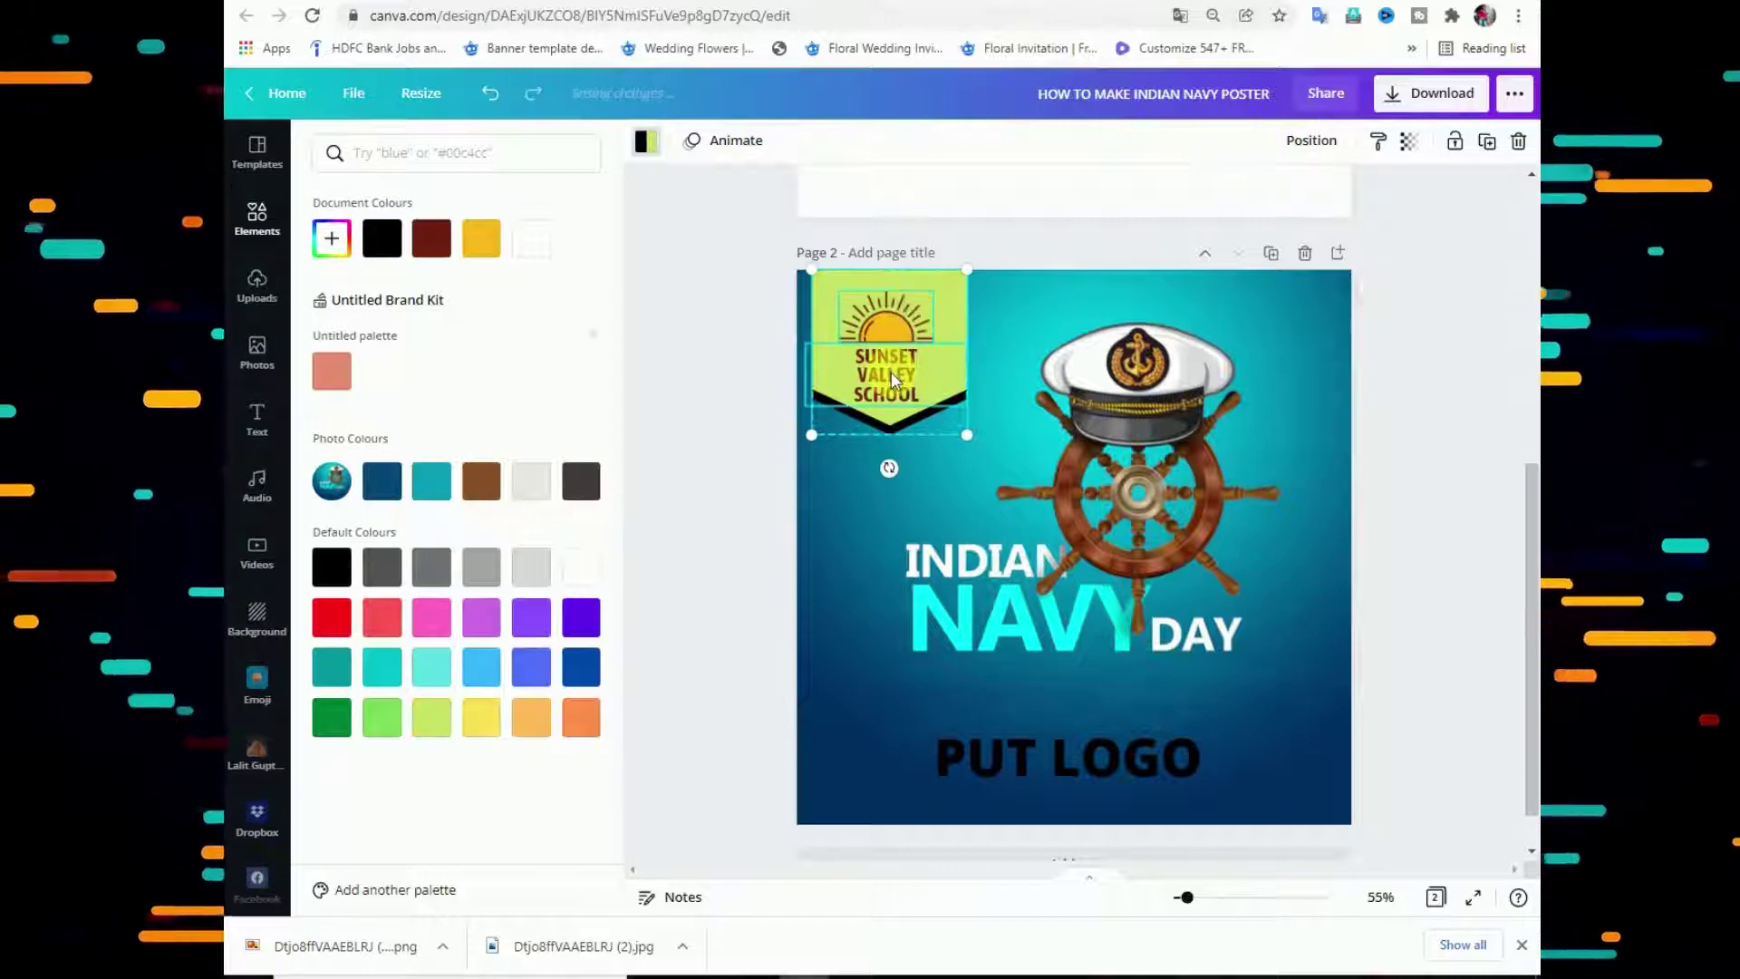
left_click_drag(893, 378, 904, 366)
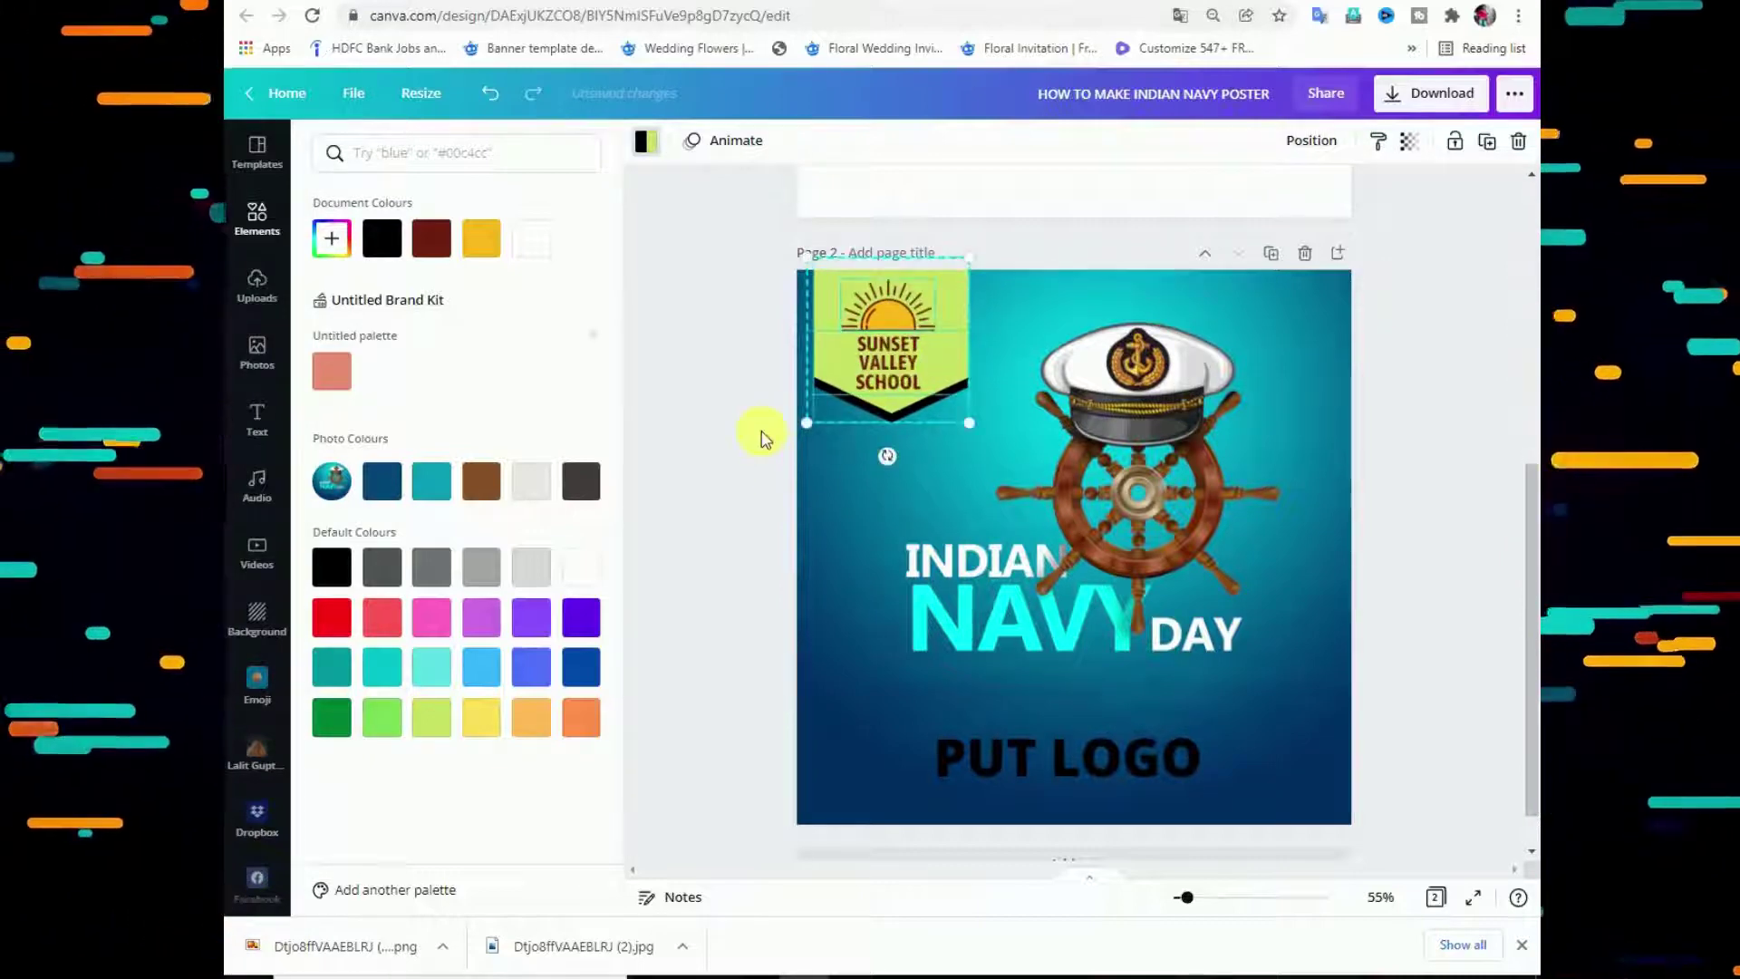
left_click(765, 439)
left_click(856, 316)
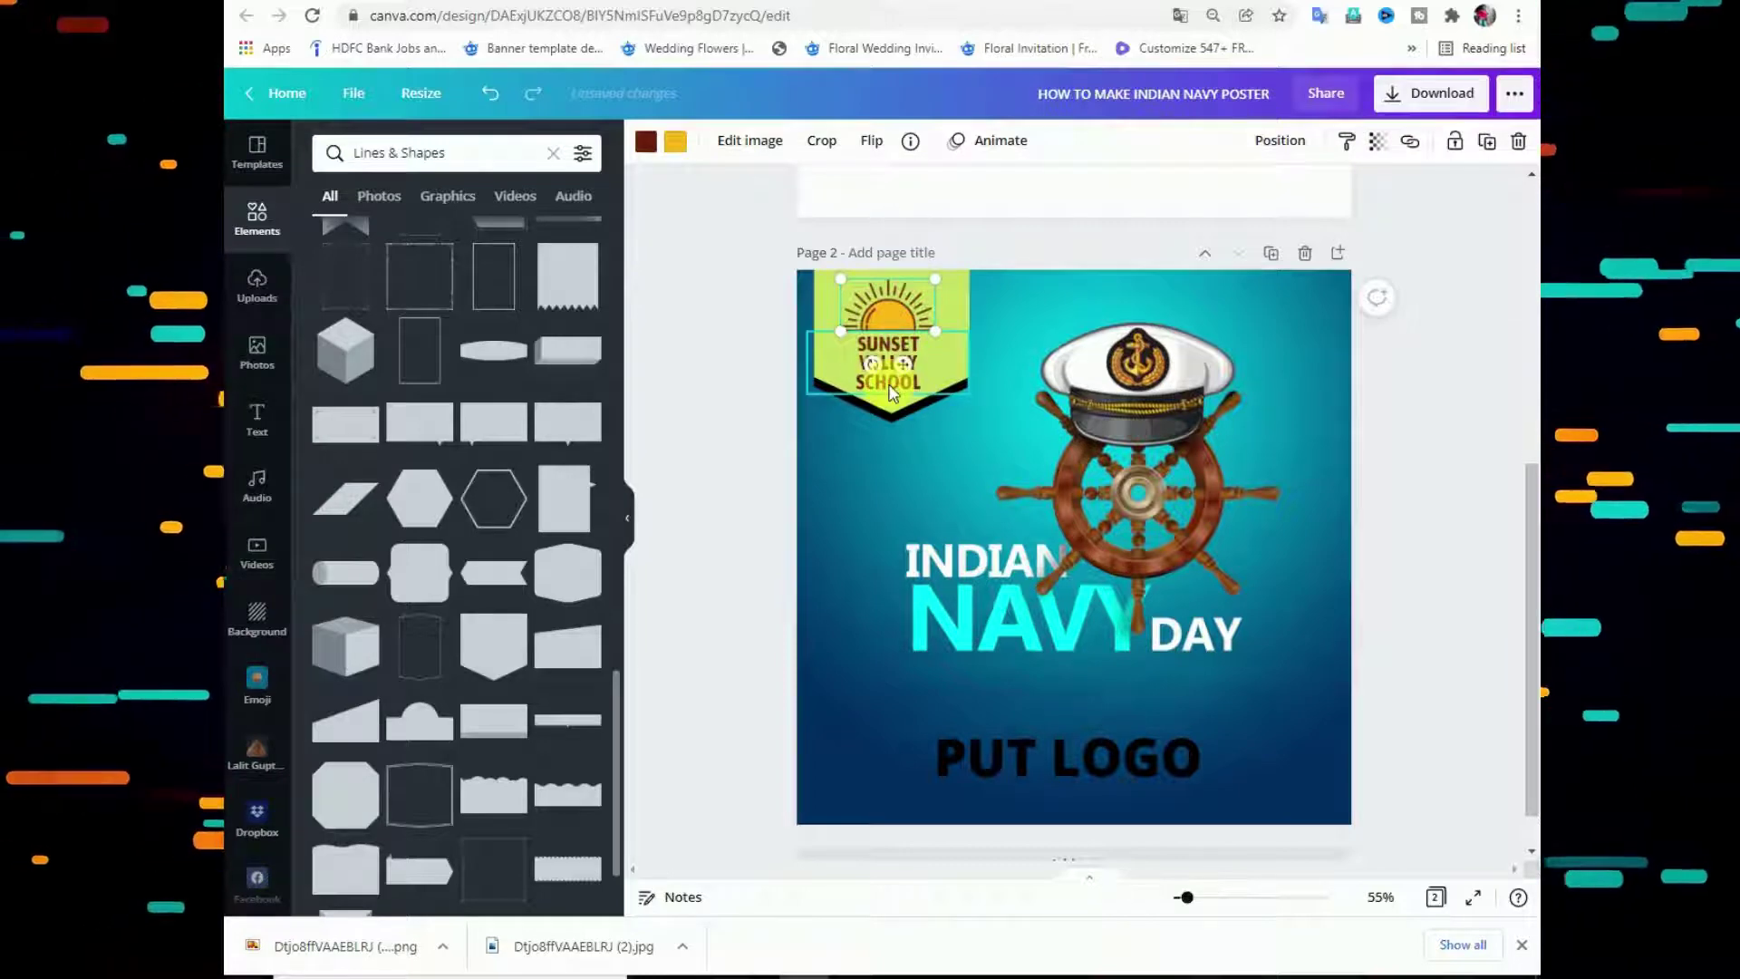
left_click_drag(903, 380, 896, 434)
Try shifting the banner and logo together slightly downward, and undo that move.
left_click(731, 372)
left_click(886, 353)
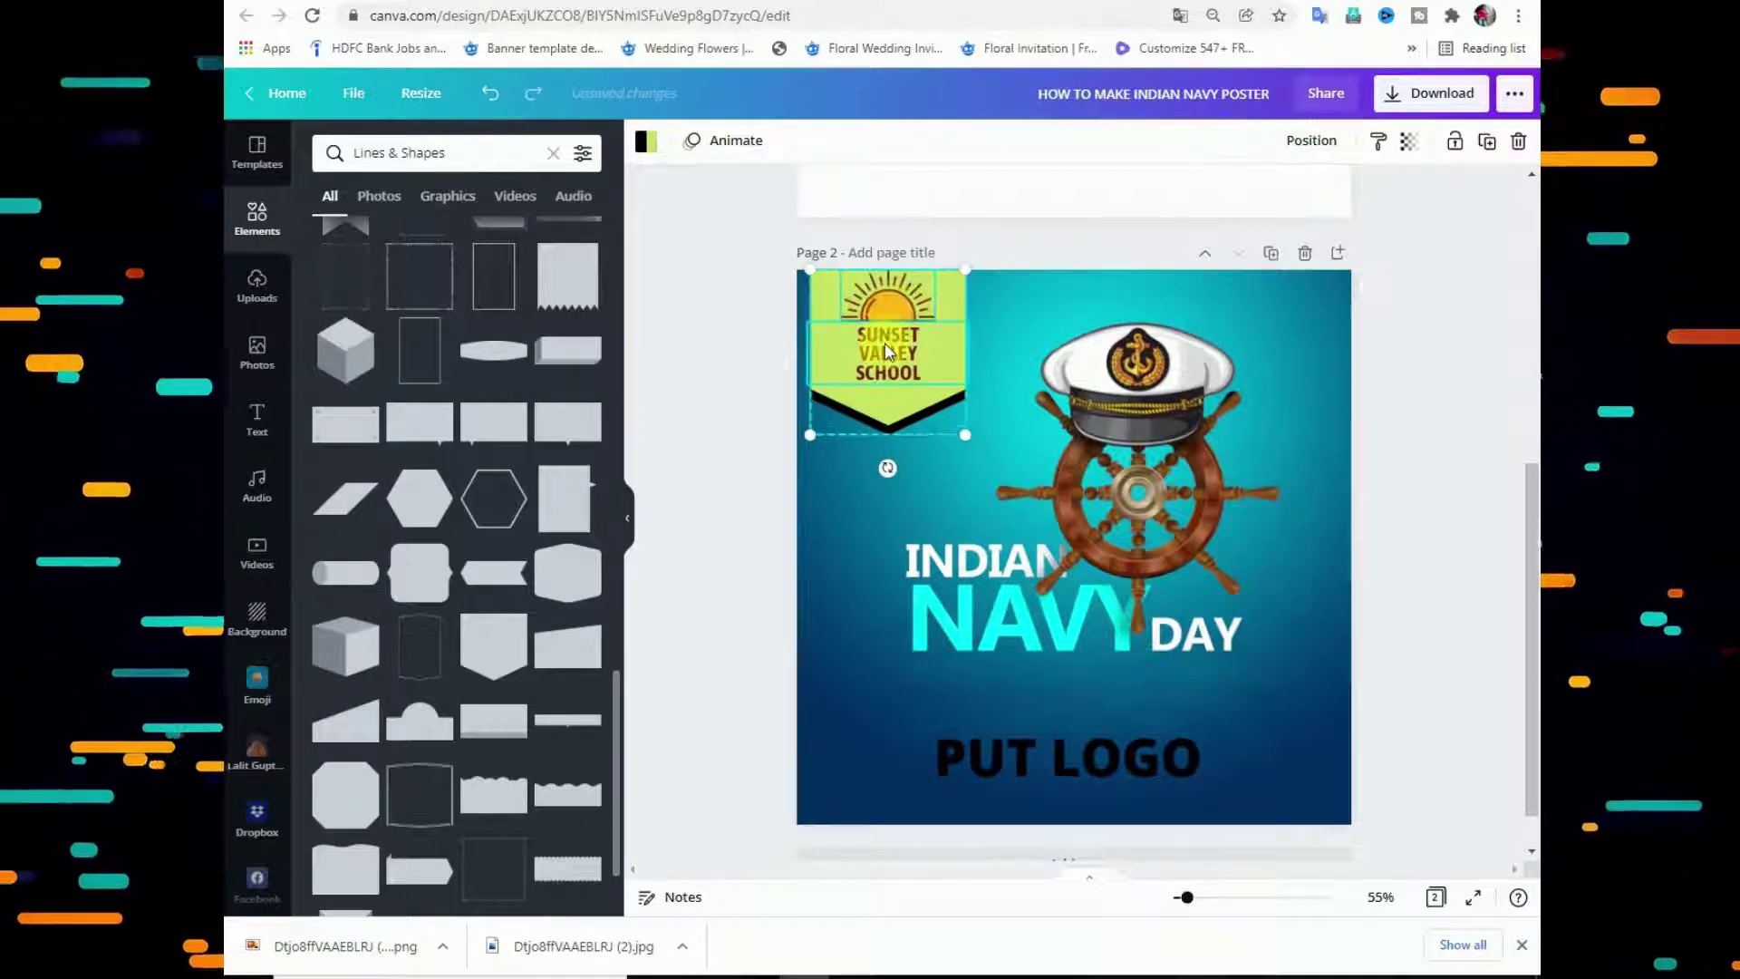
left_click_drag(885, 349, 883, 355)
left_click(883, 355)
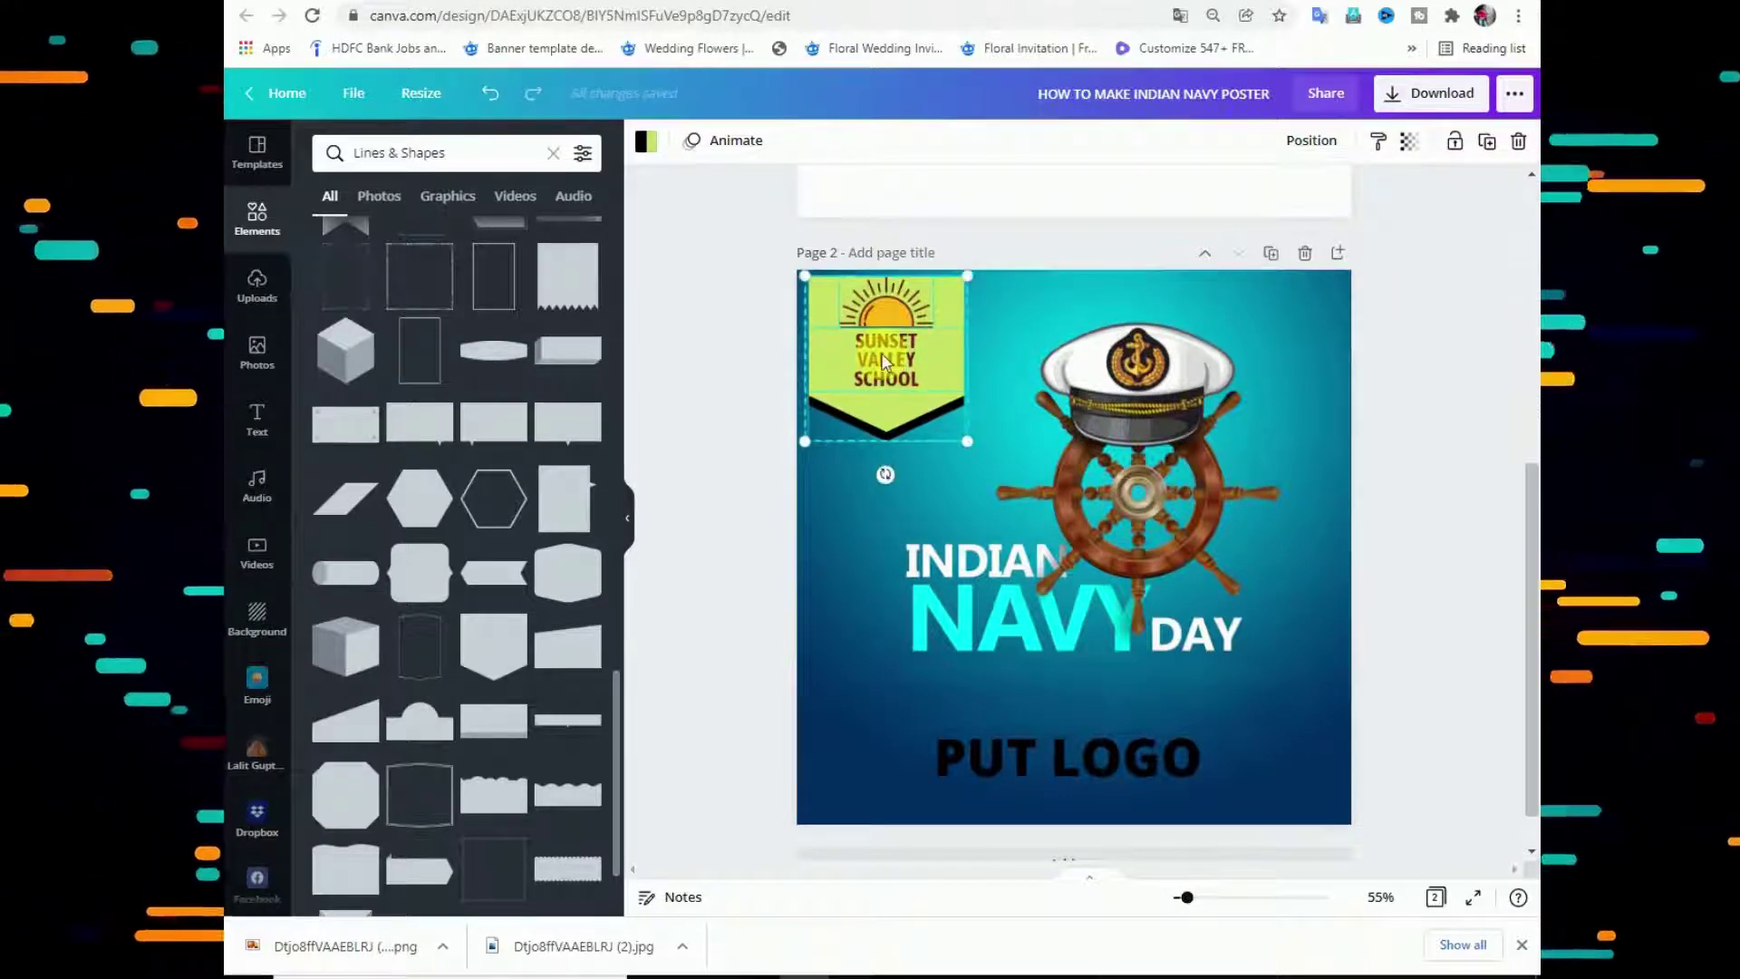
left_click(731, 359)
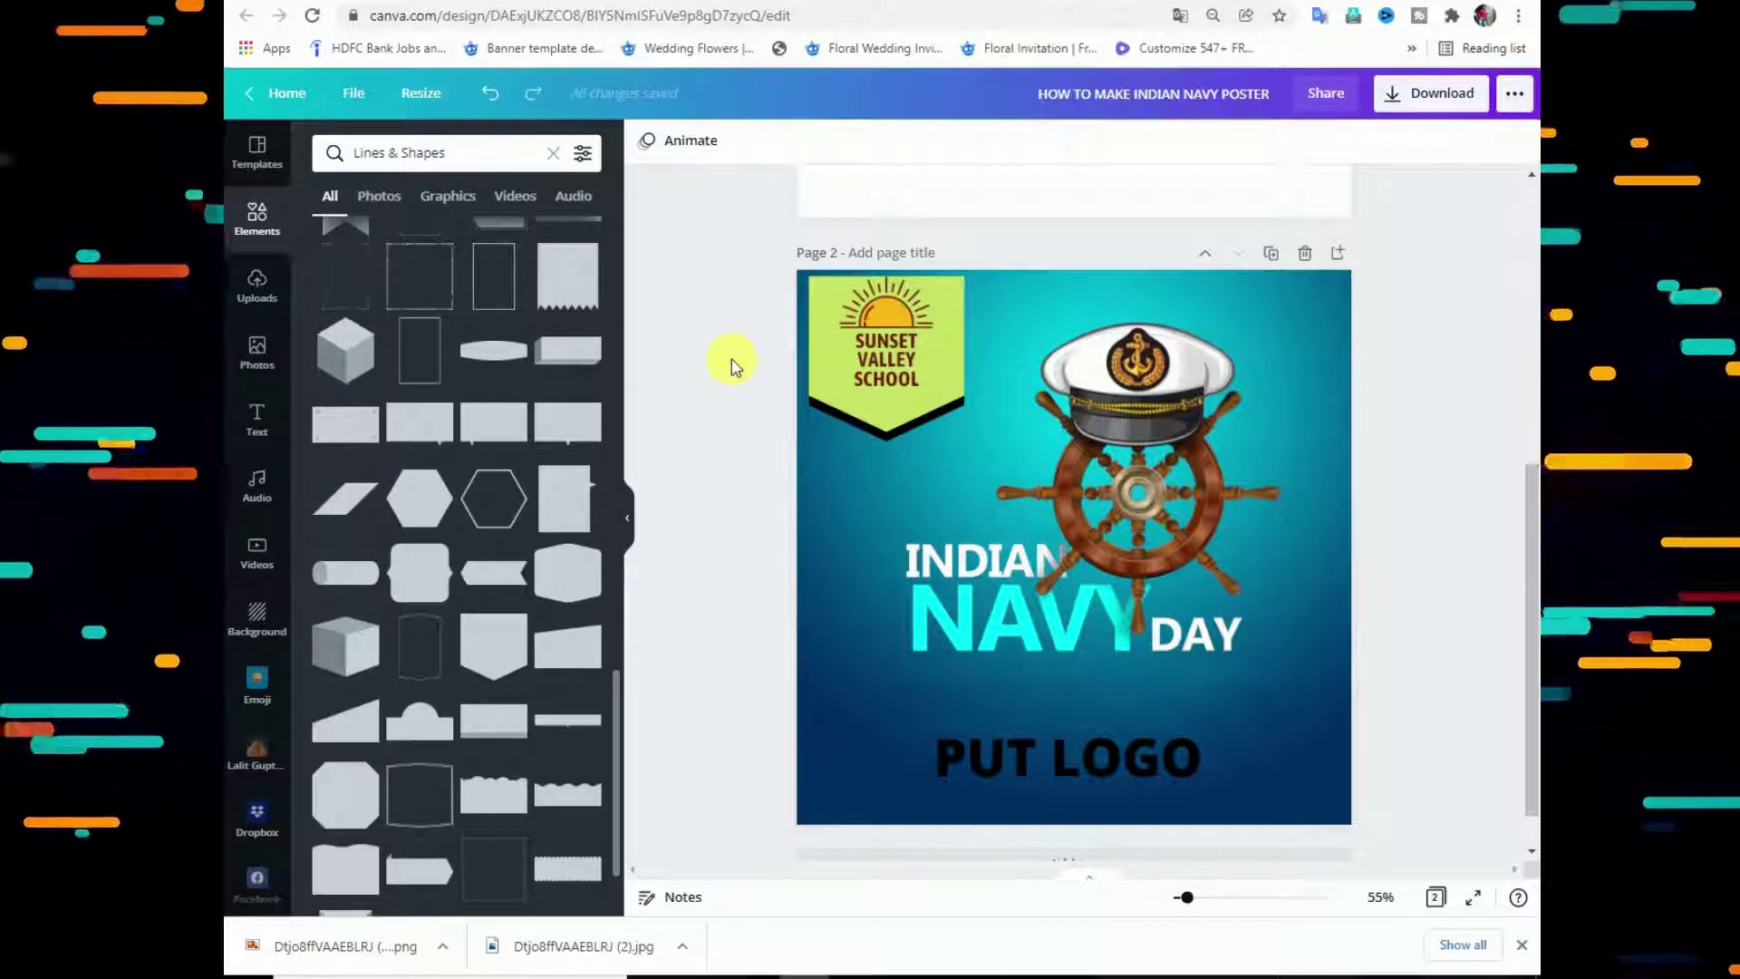
left_click(490, 92)
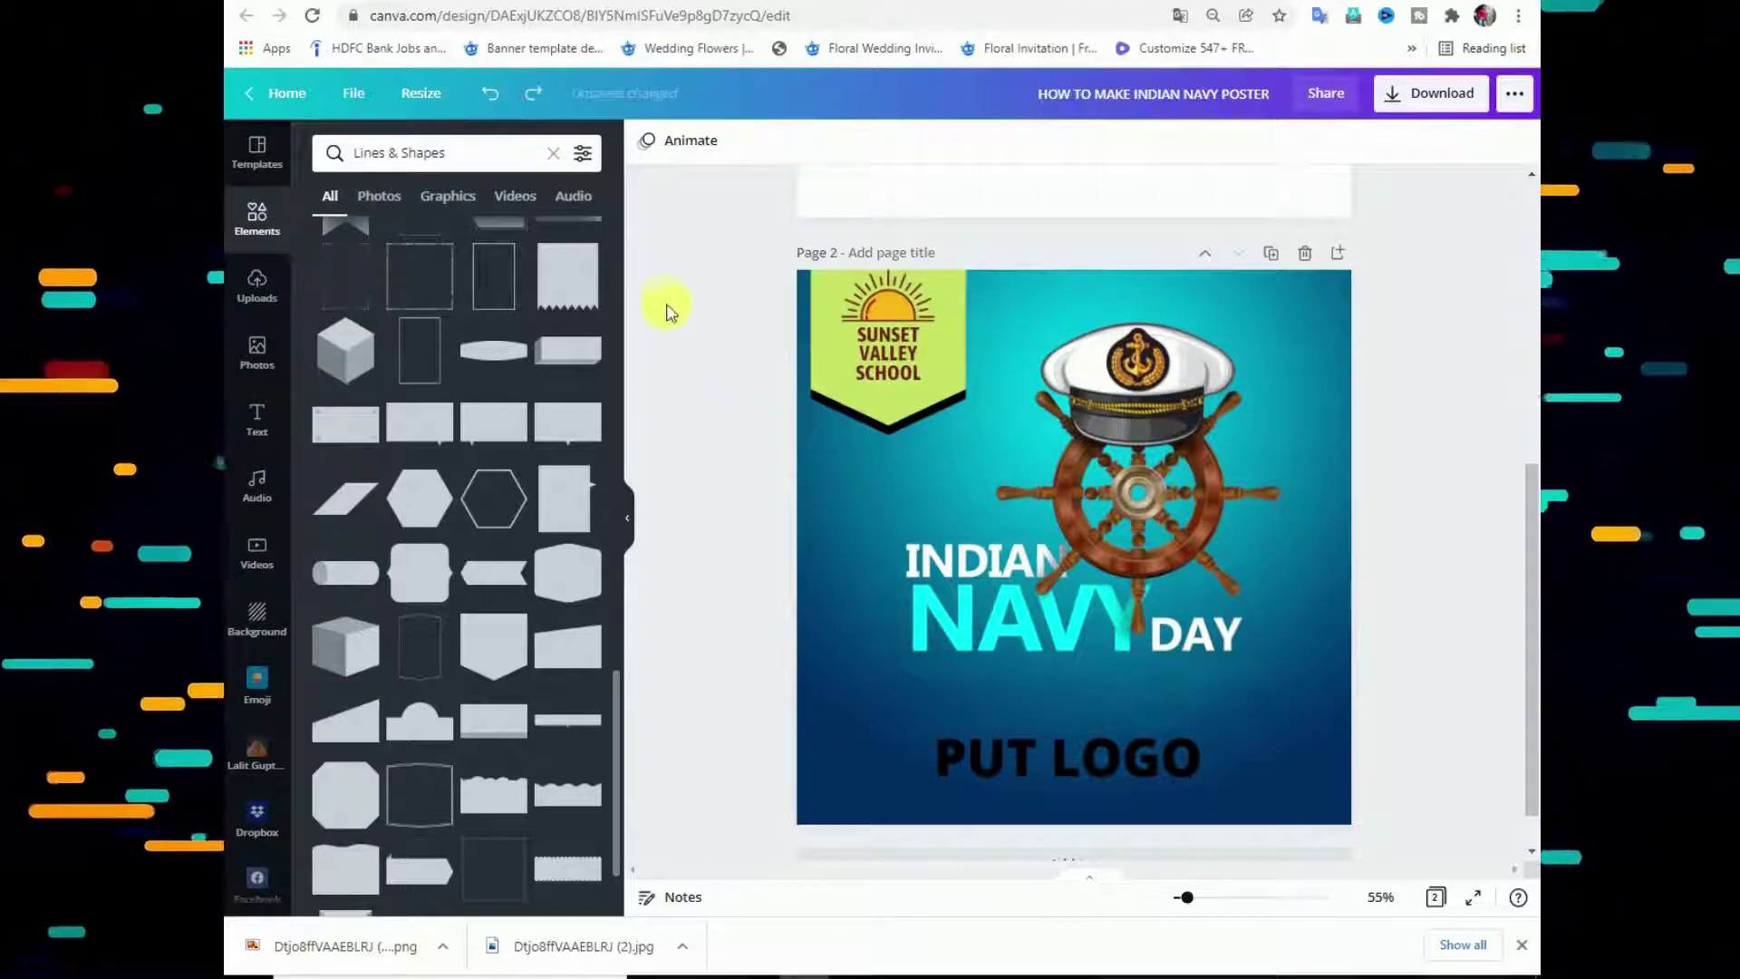
Select the logo's sun and school name together and nudge them slightly down and left within the banner.
left_click(808, 308)
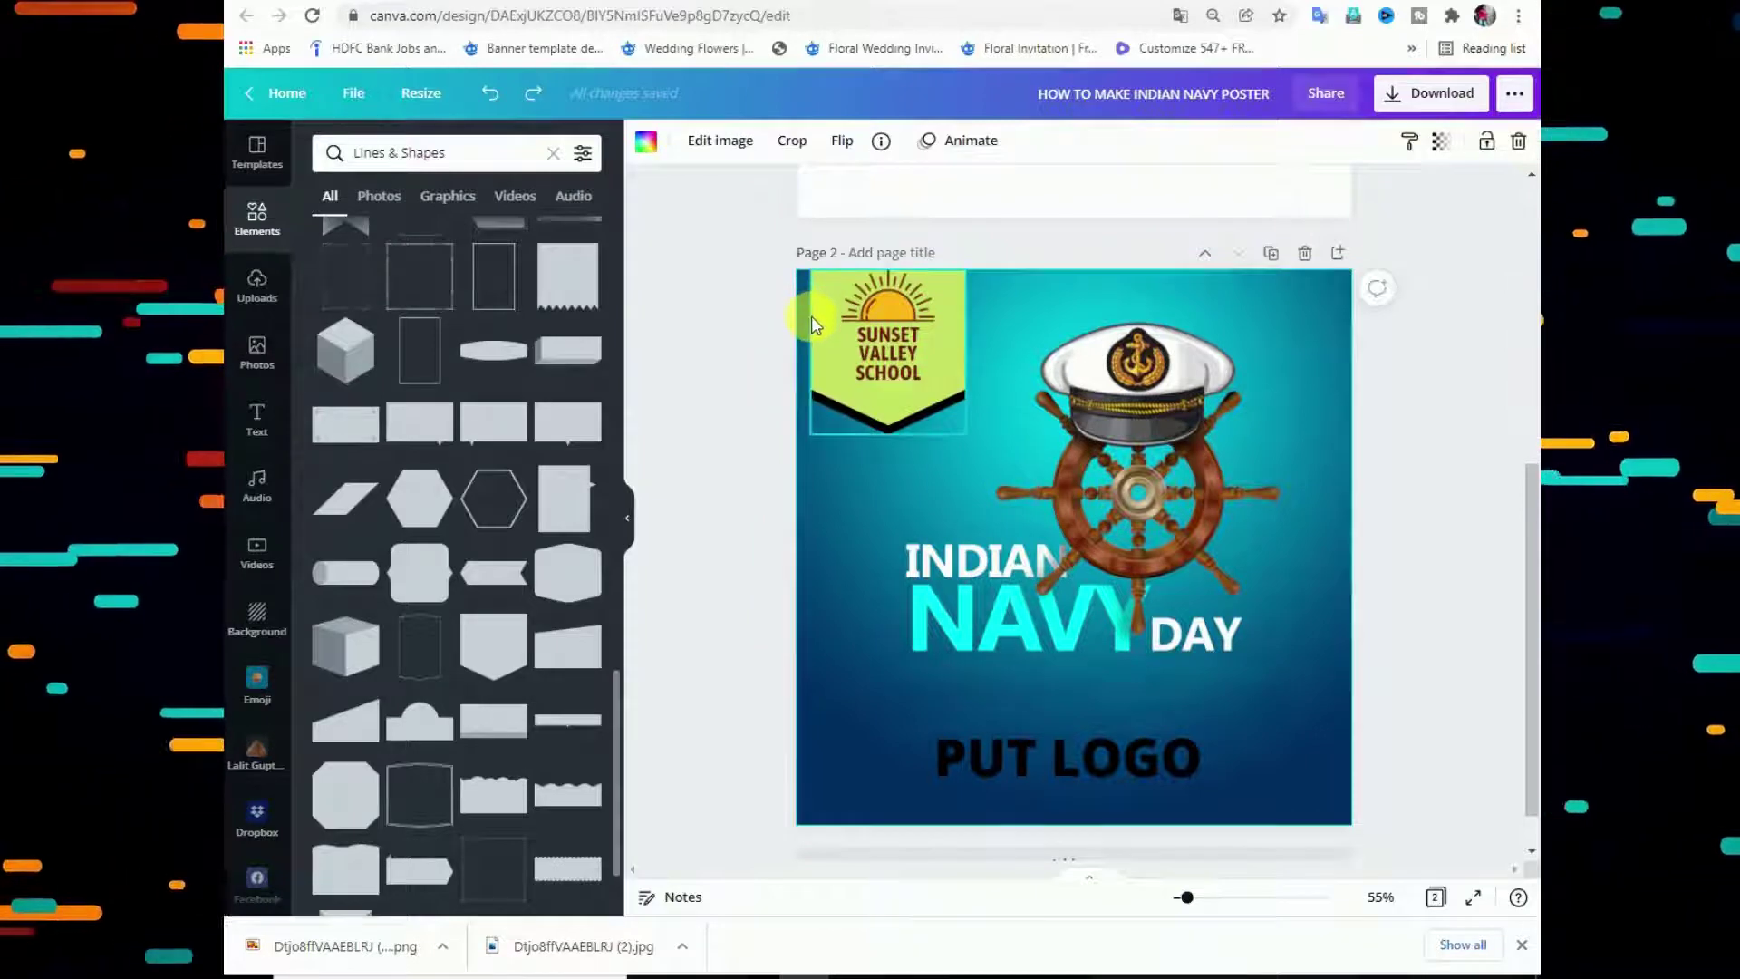
left_click(738, 330)
left_click(872, 313)
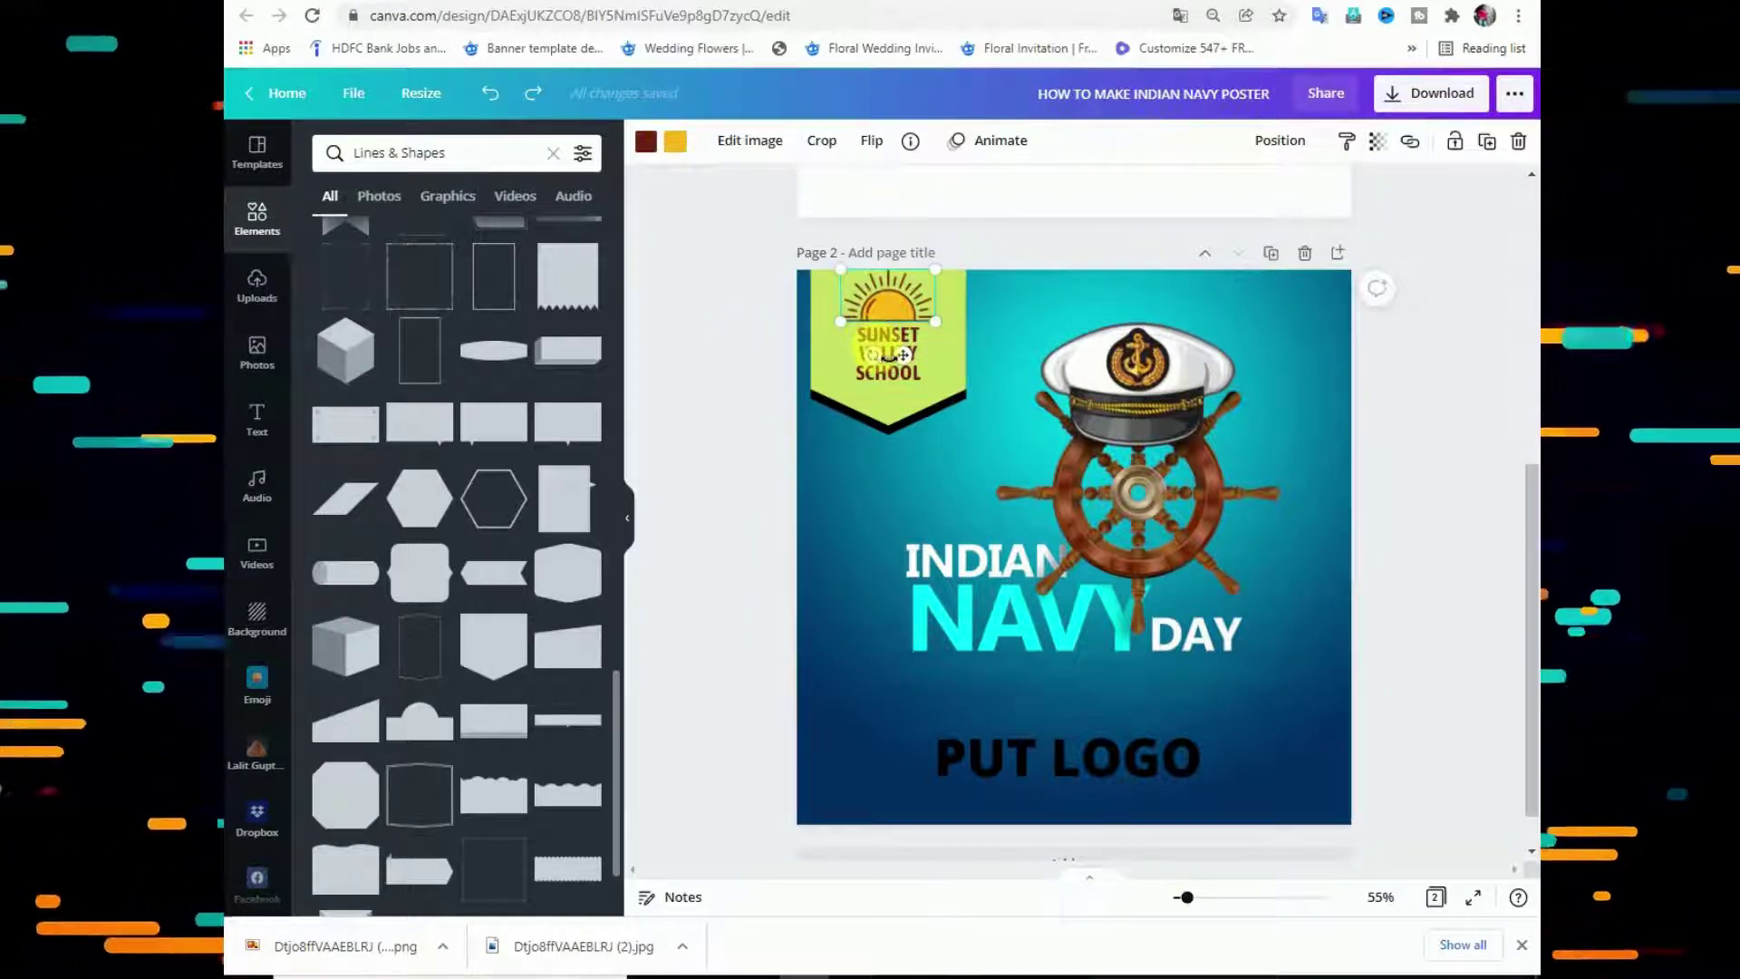
left_click(920, 381)
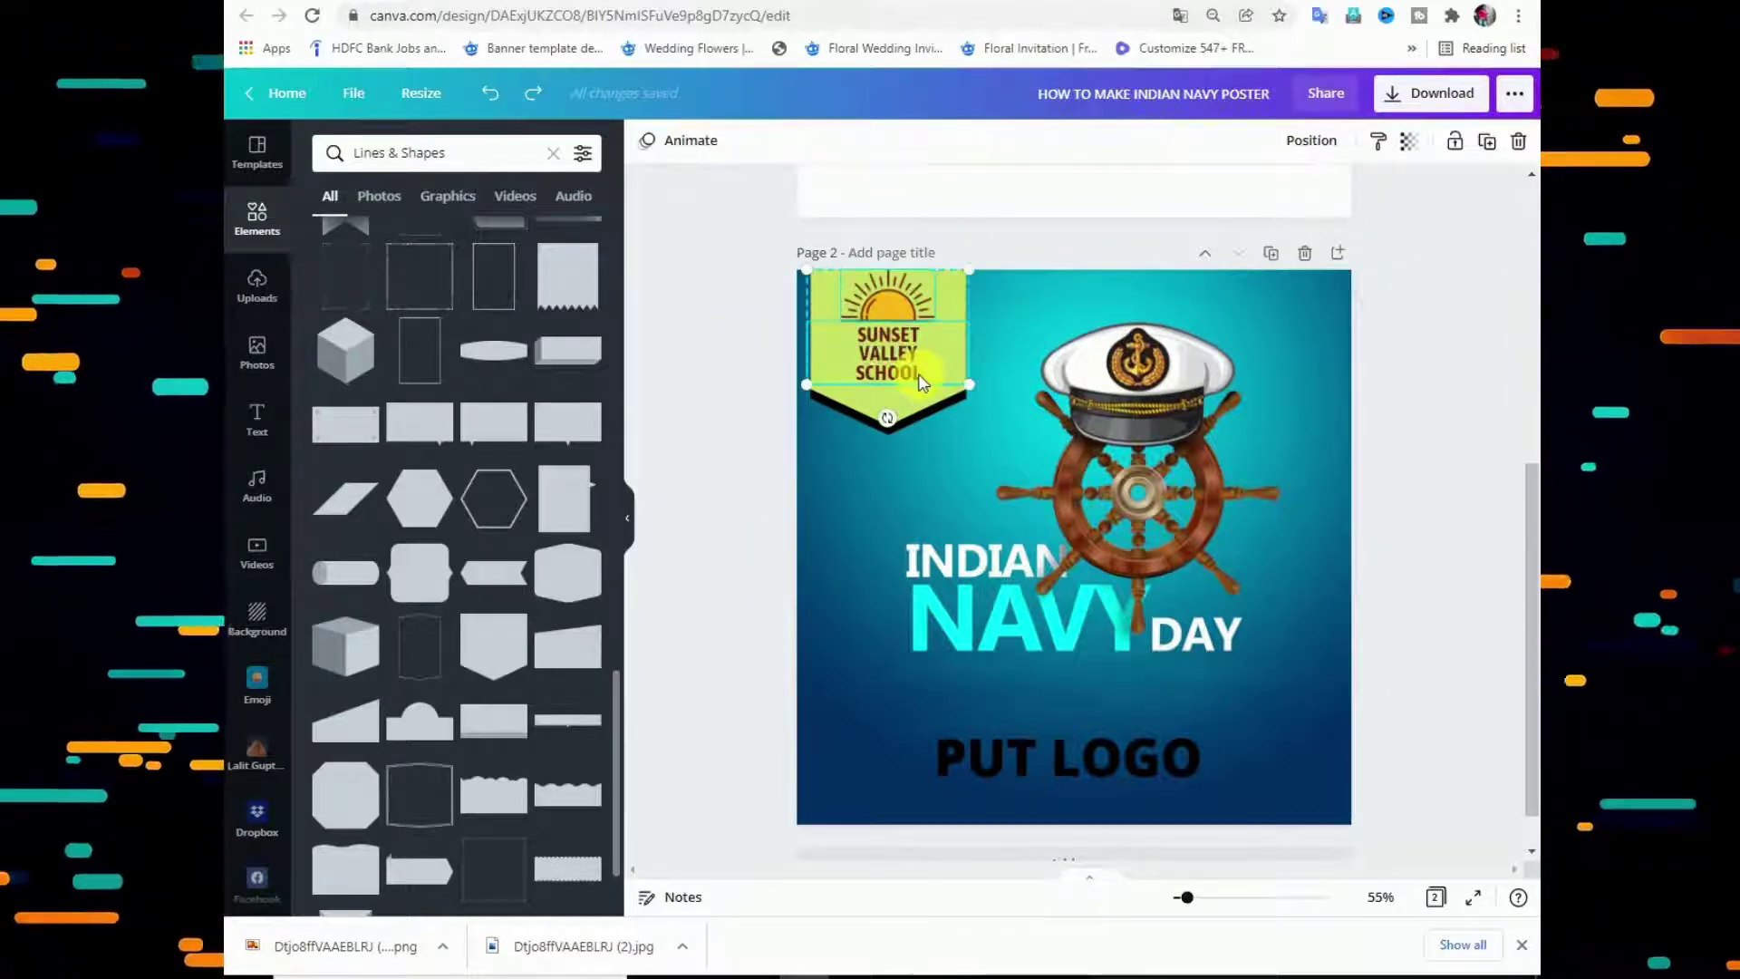
key("Down")
key("Down")
key("Down")
key("Down")
key("Down")
key("Down")
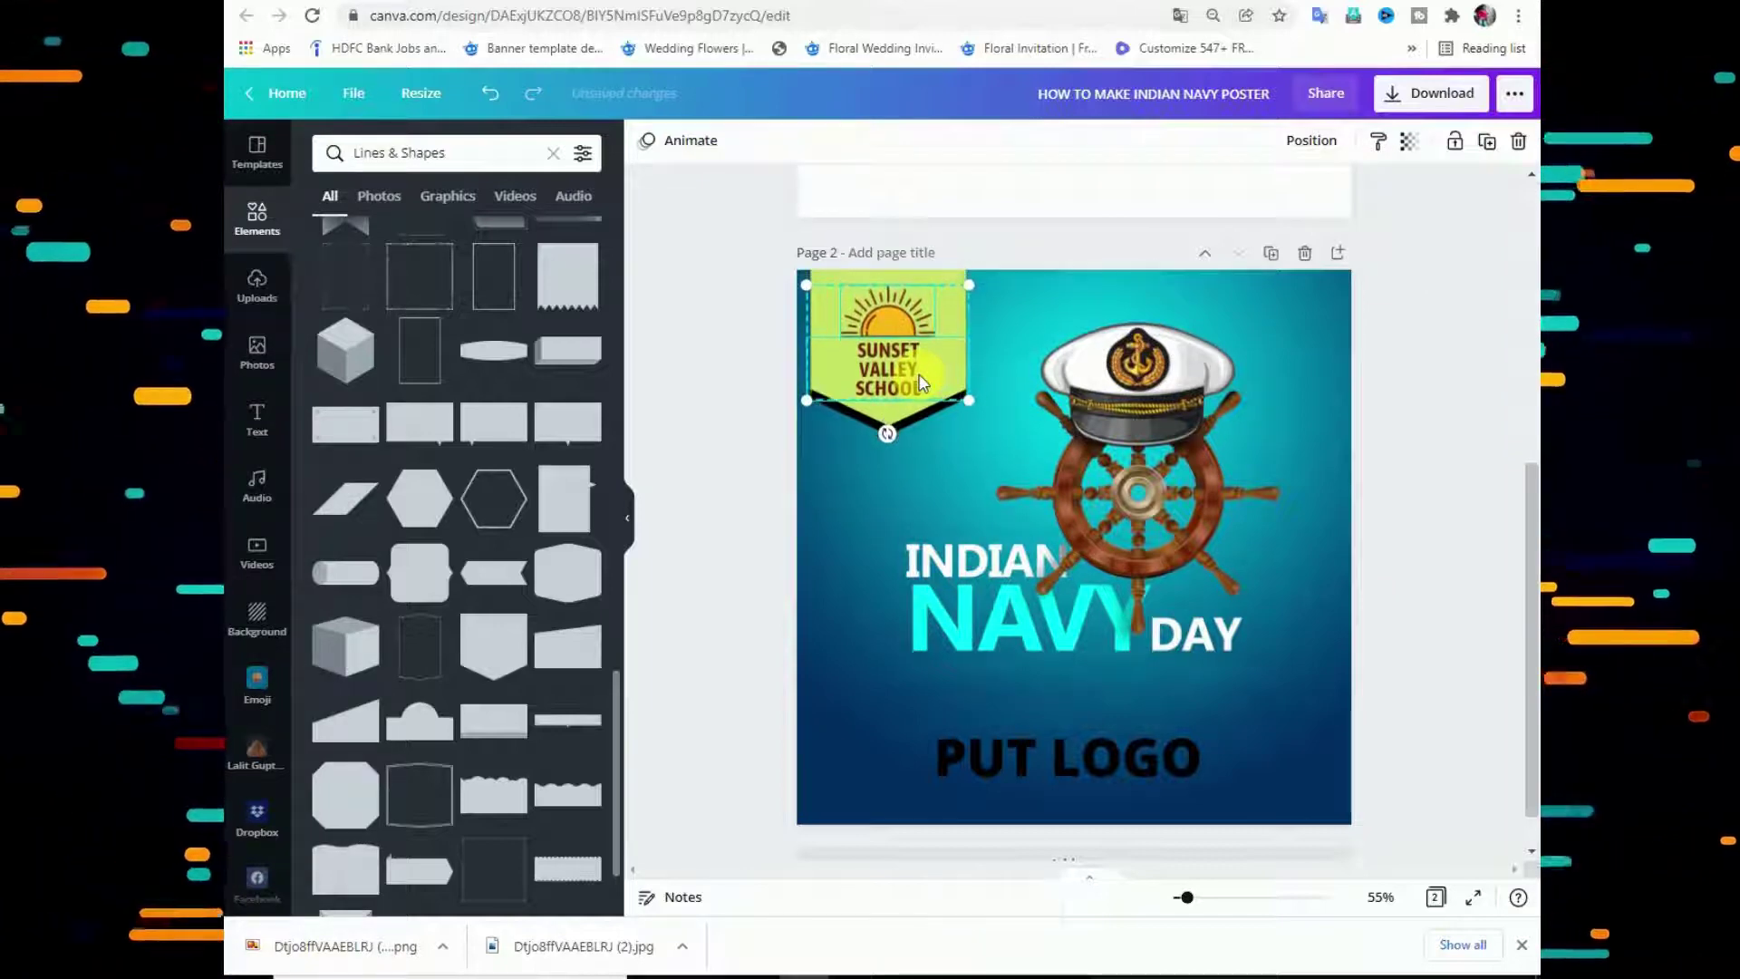
key("Left")
key("Left")
key("Left")
key("Left")
key("Left")
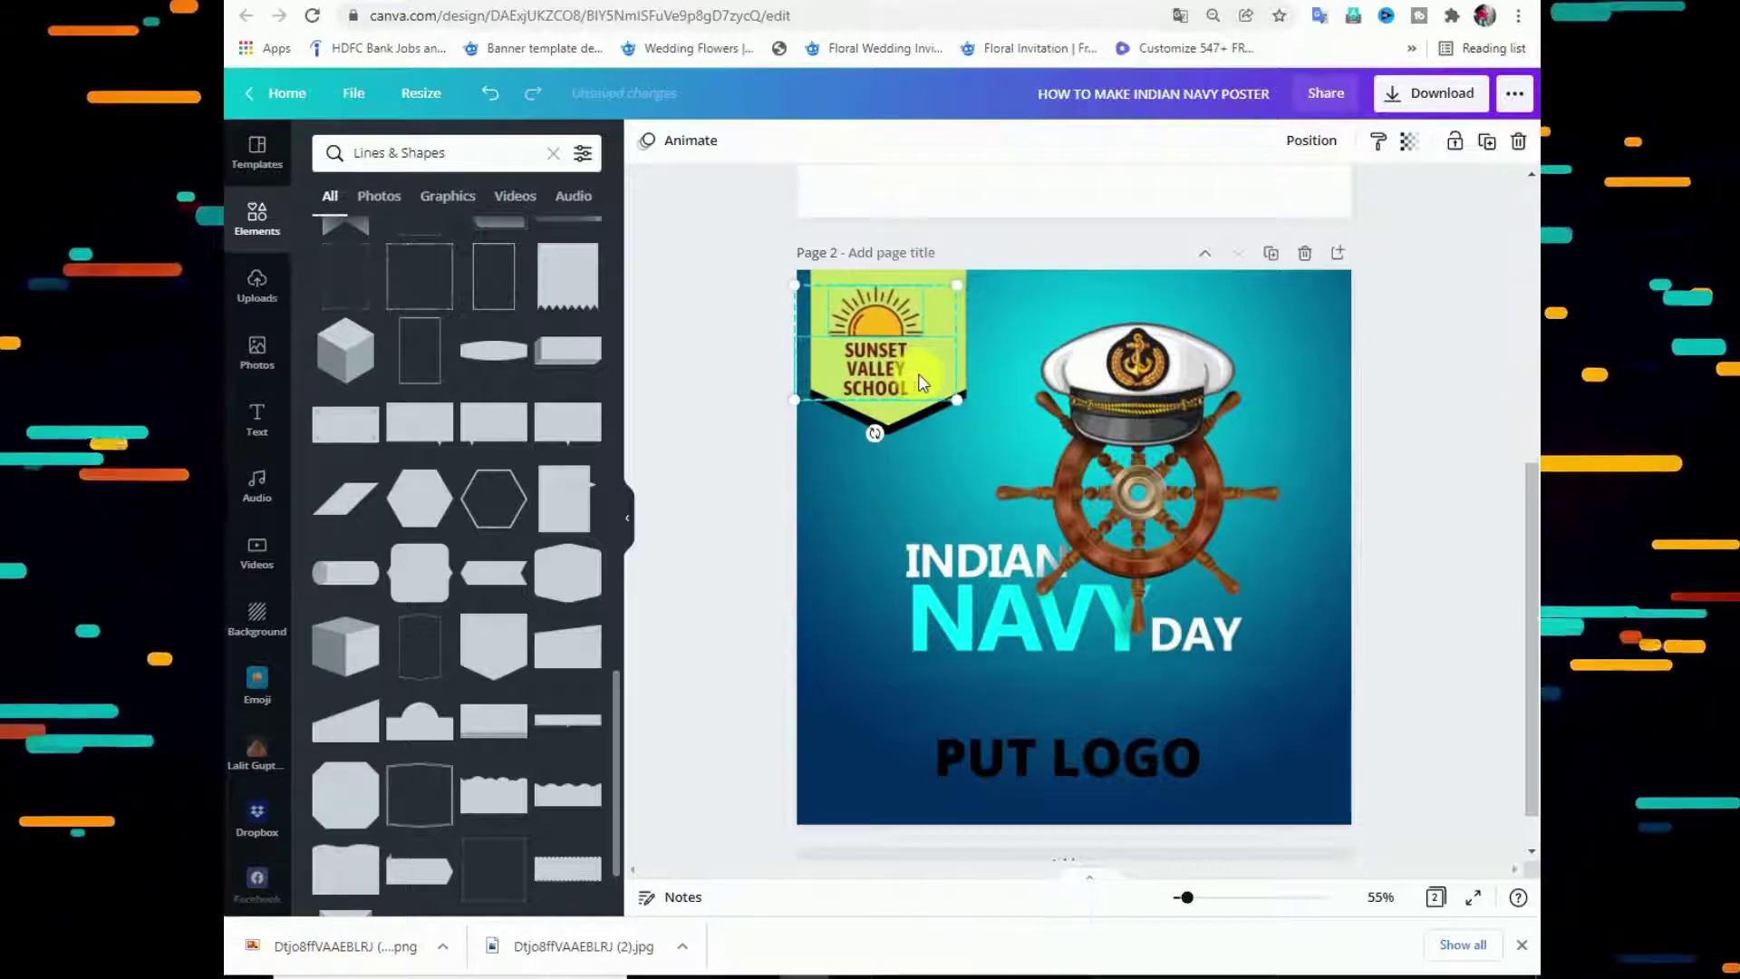
key("Up")
key("Up")
key("Up")
key("Right")
key("Right")
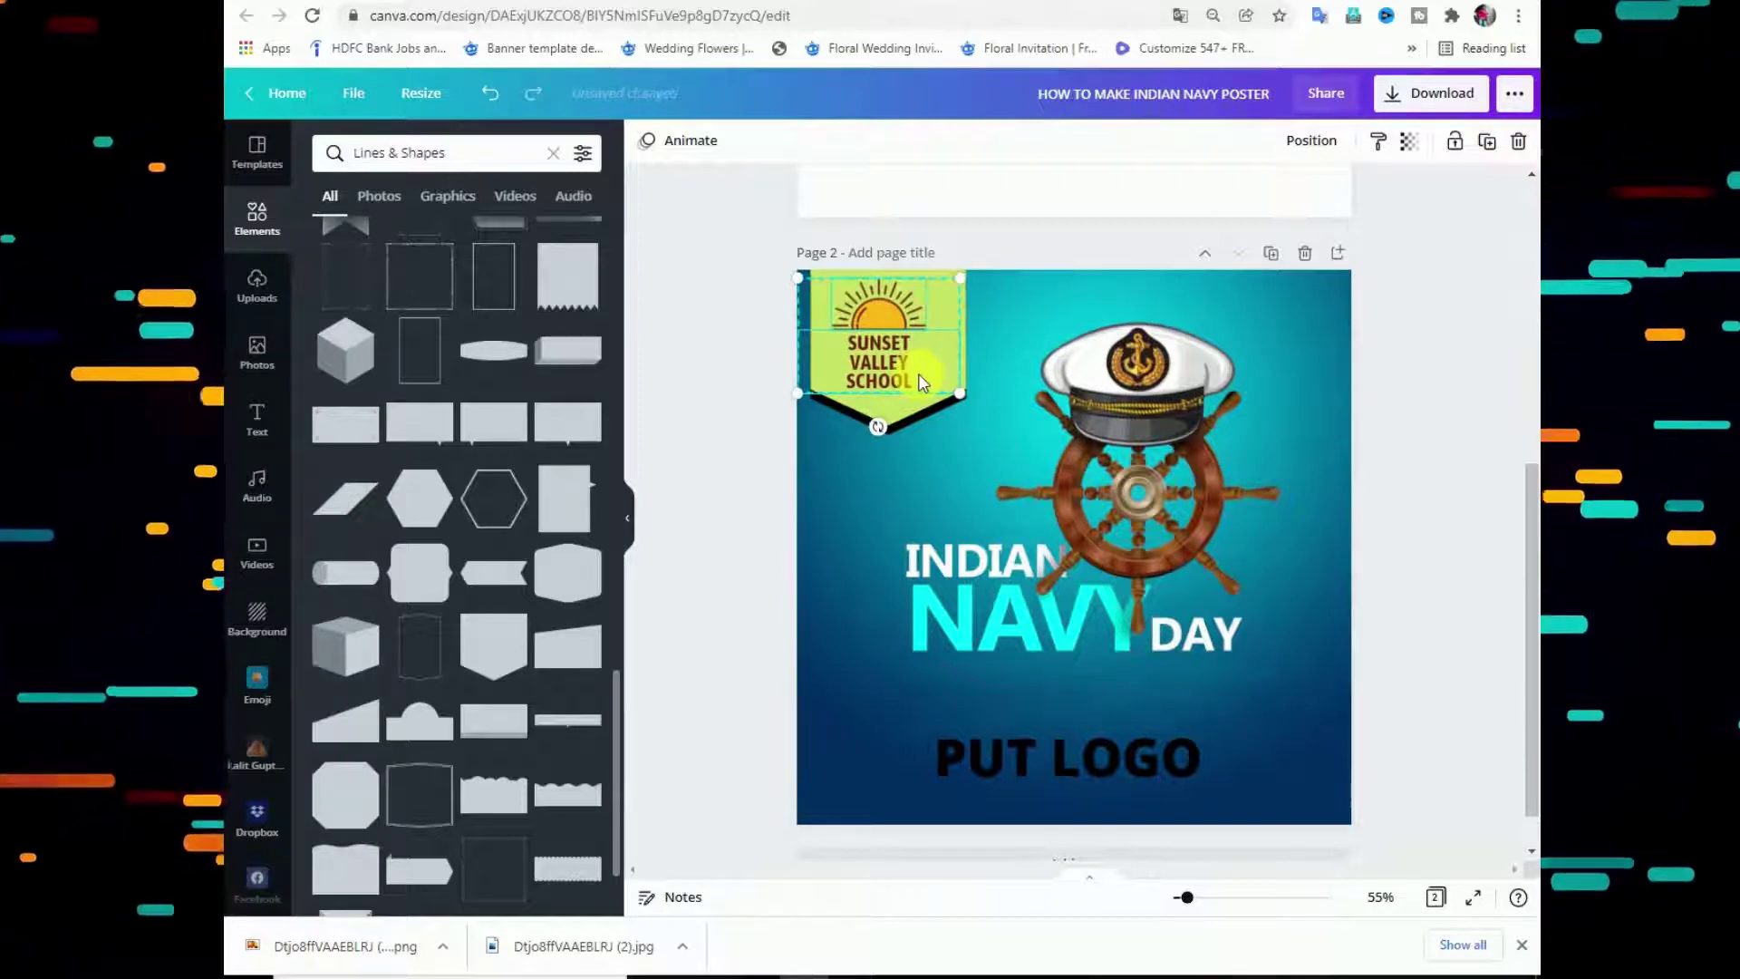
key("Left")
key("Left")
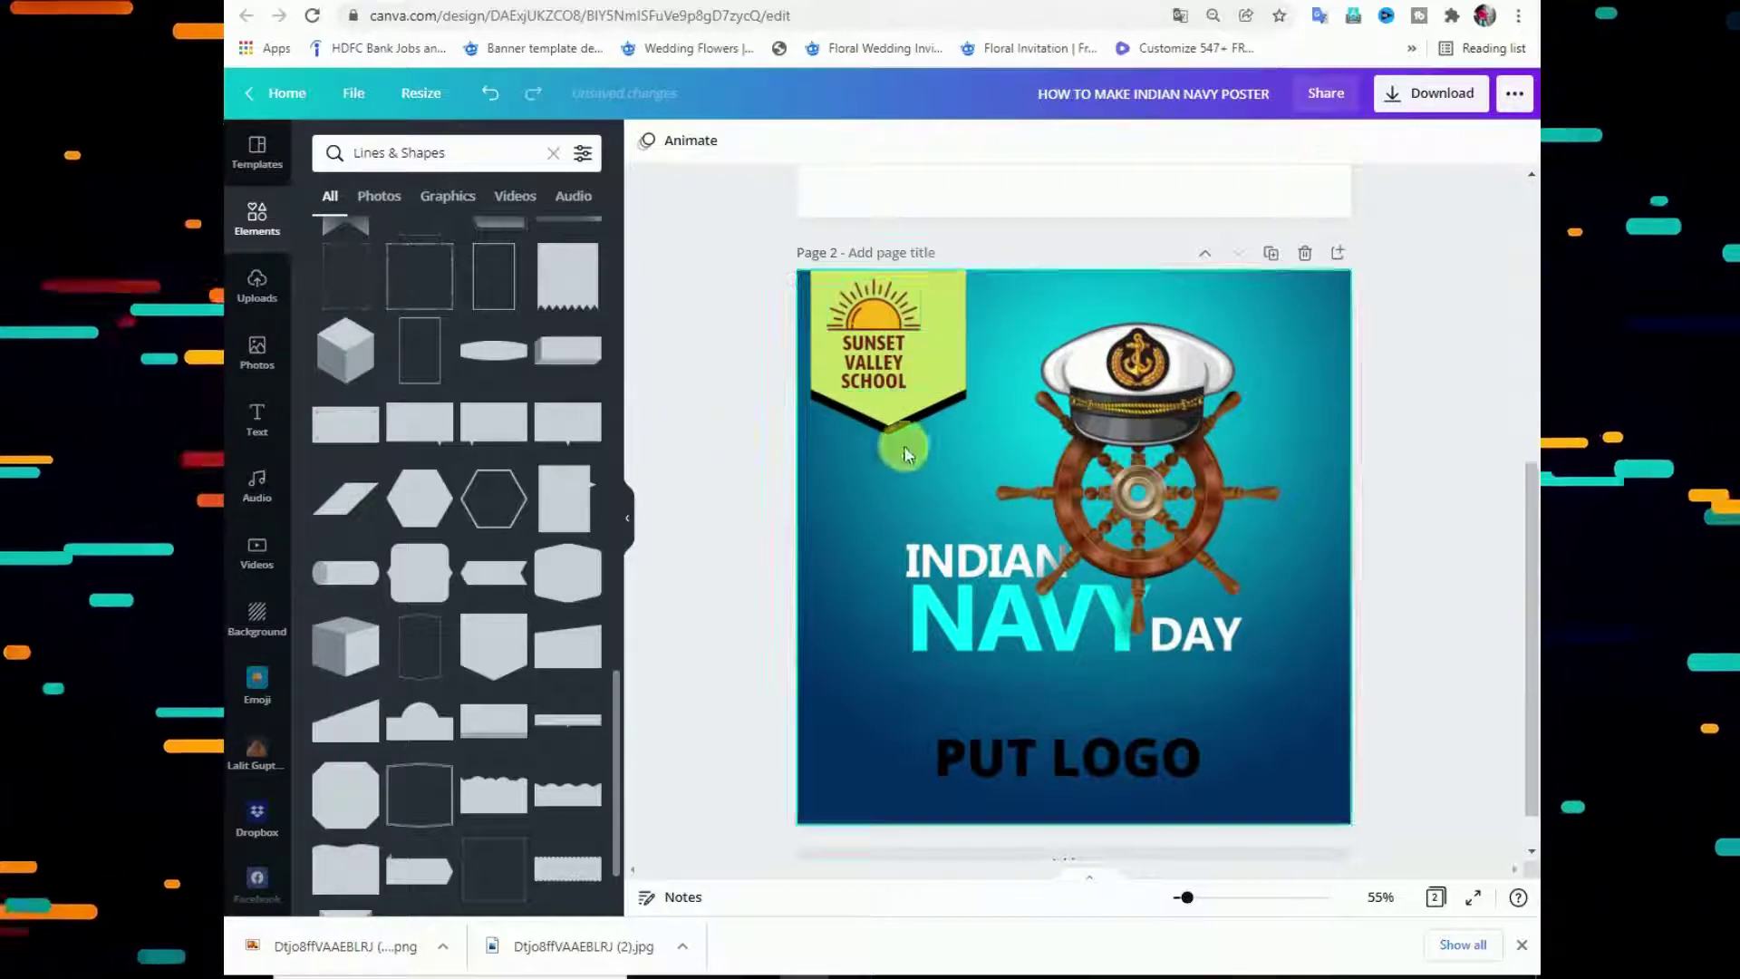
Shrink the green banner group to fit closer around the logo and nudge it up to the poster's upper edge.
left_click(934, 390)
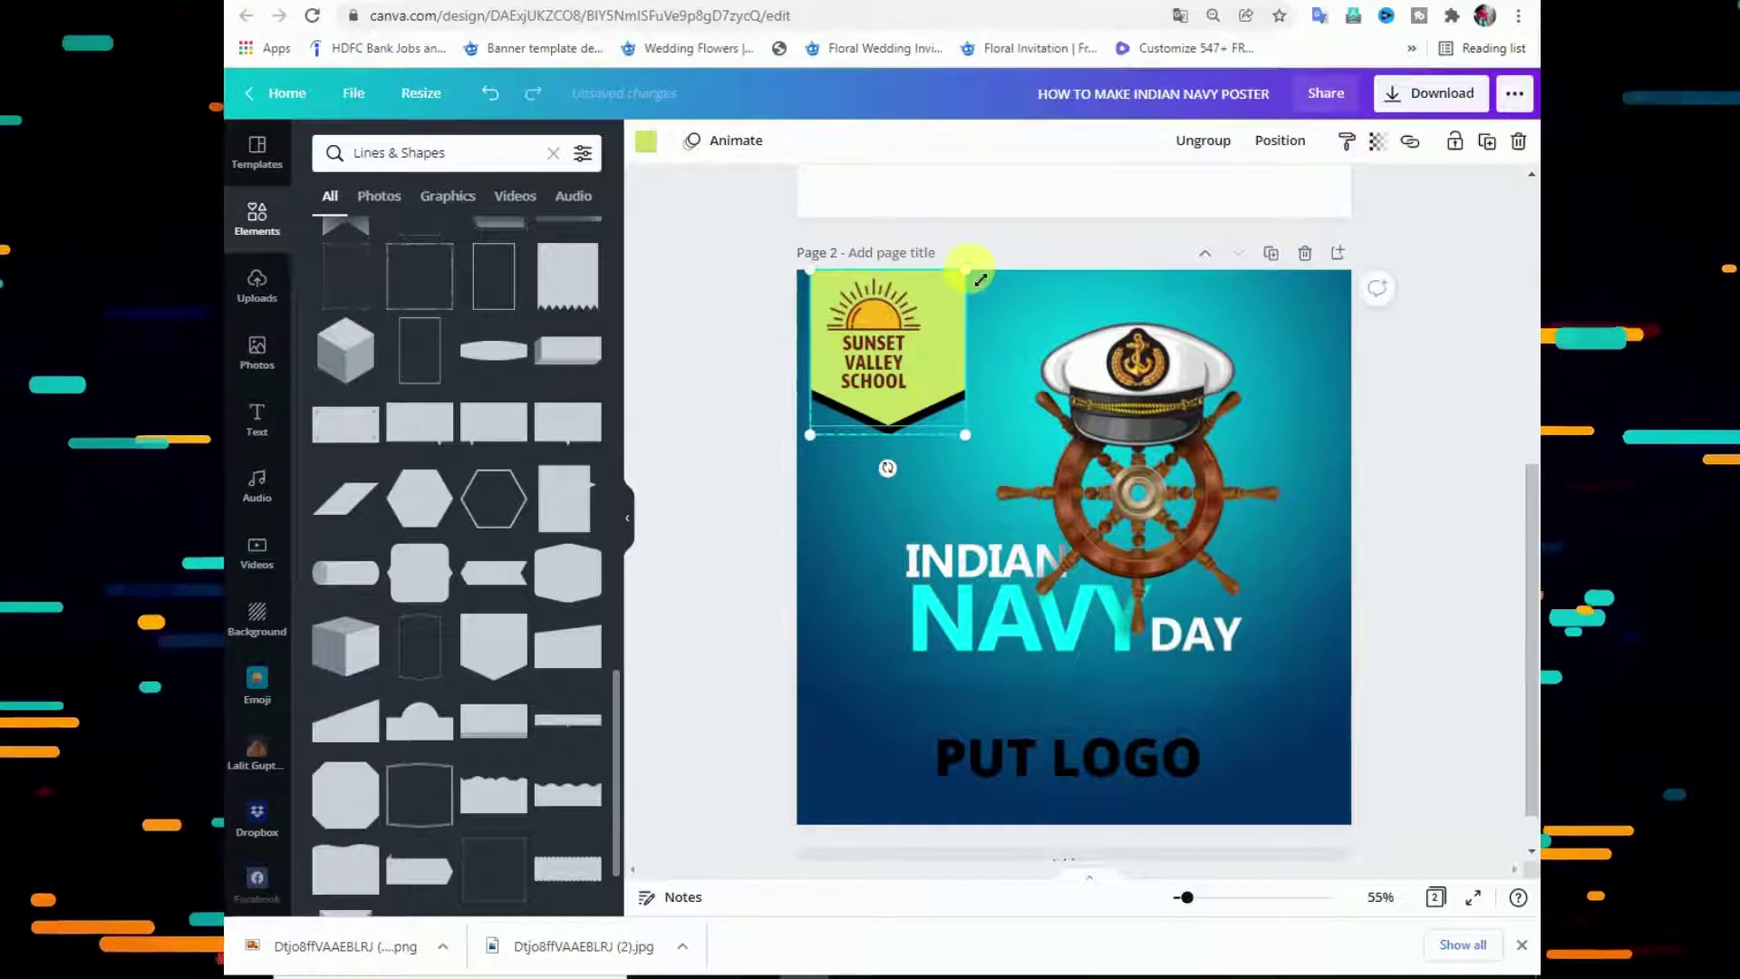
left_click_drag(967, 269, 951, 284)
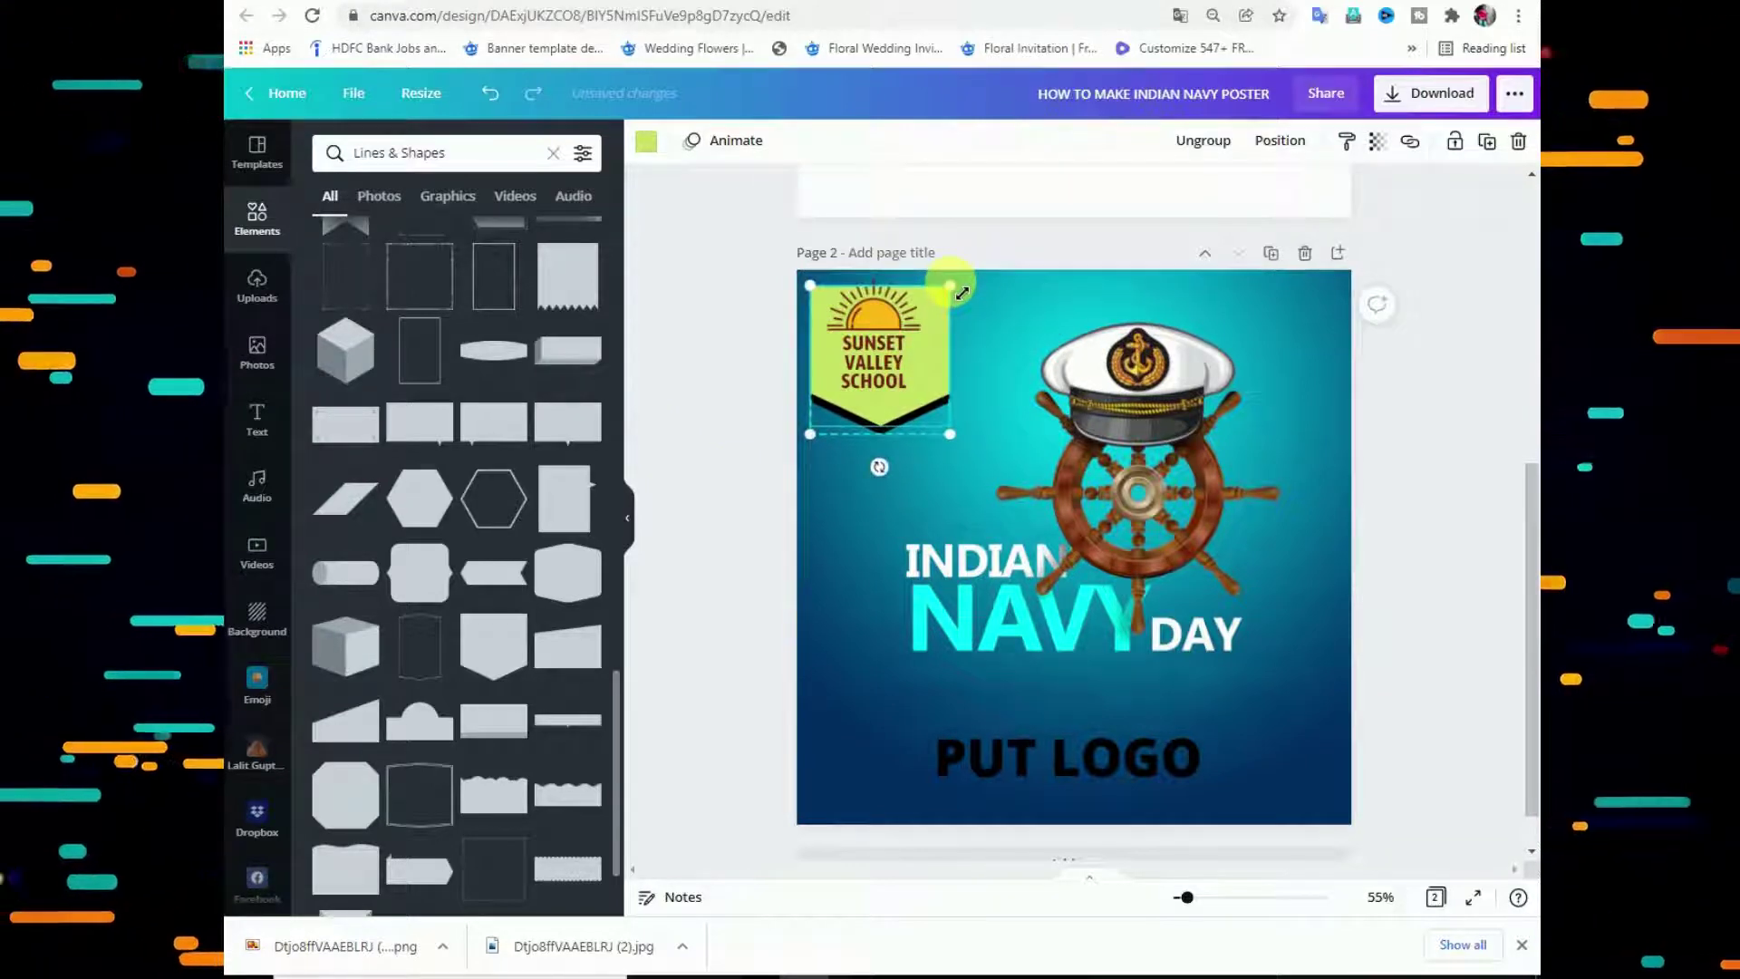
key("Up")
key("Up")
key("Up")
key("Up")
key("Up")
key("Up")
key("Up")
key("Up")
key("Up")
key("Up")
key("Up")
key("Up")
key("Up")
key("Up")
key("Up")
key("Up")
key("Up")
key("Up")
key("Up")
key("Up")
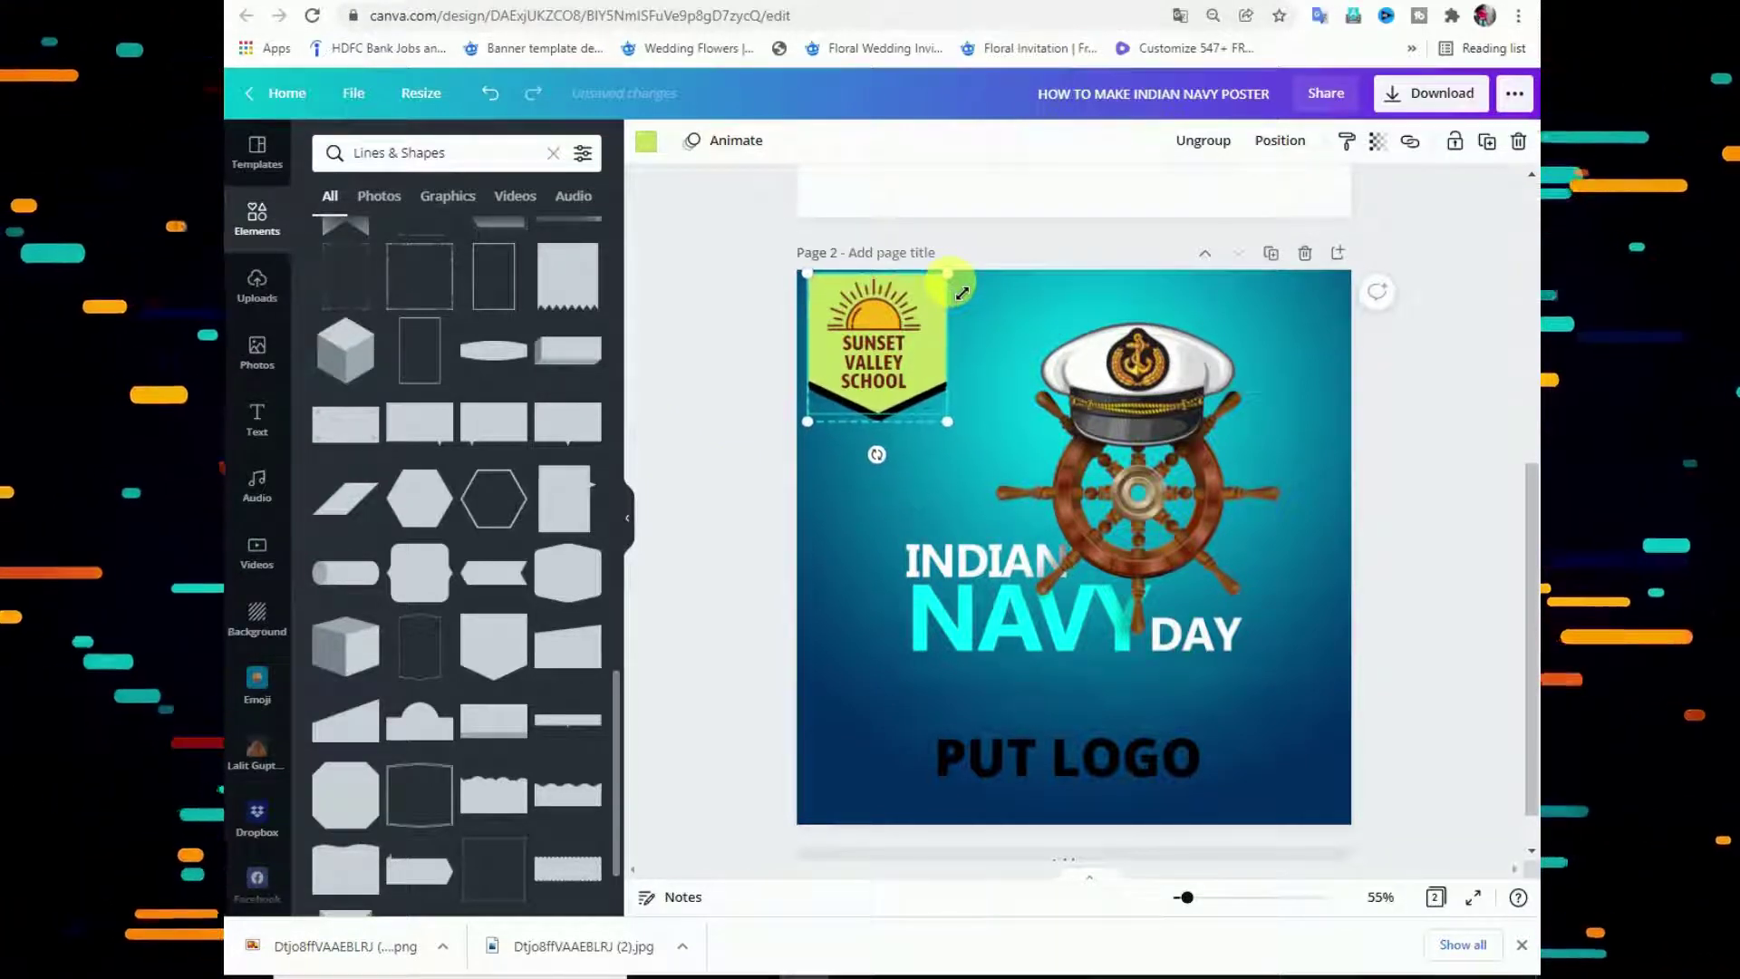
key("Up")
key("Up")
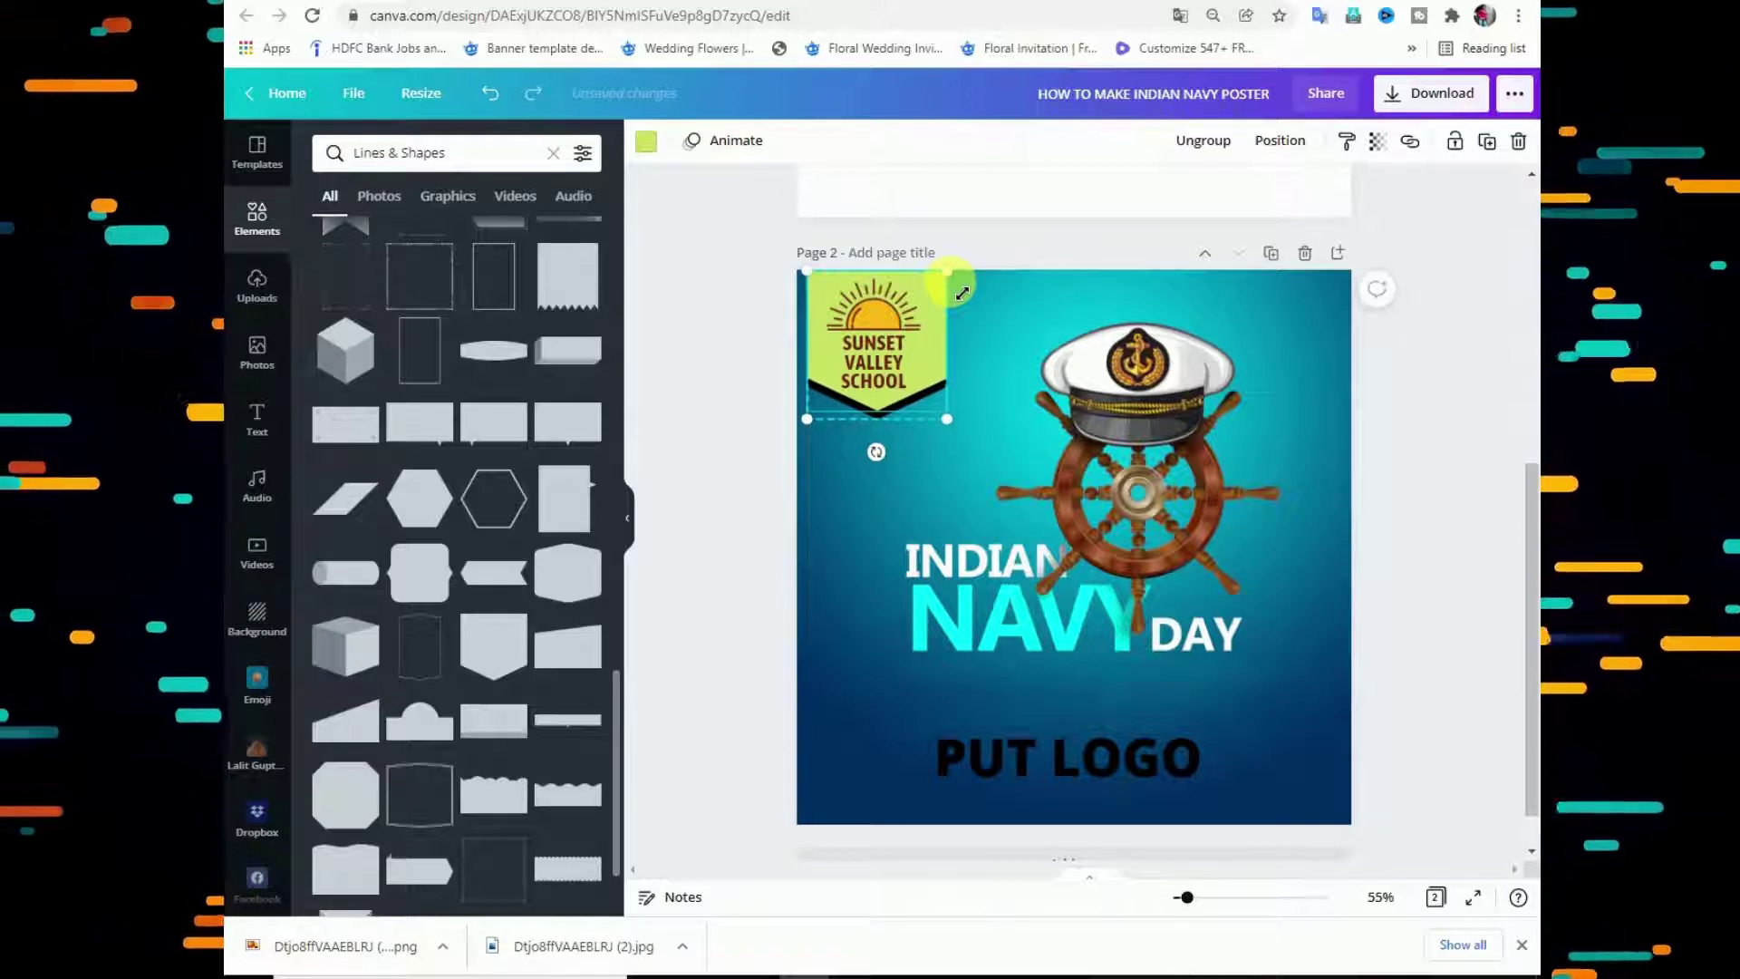
Scale down the sun graphic and school name together and reposition them inside the banner.
left_click(903, 315)
left_click(900, 384, "shift")
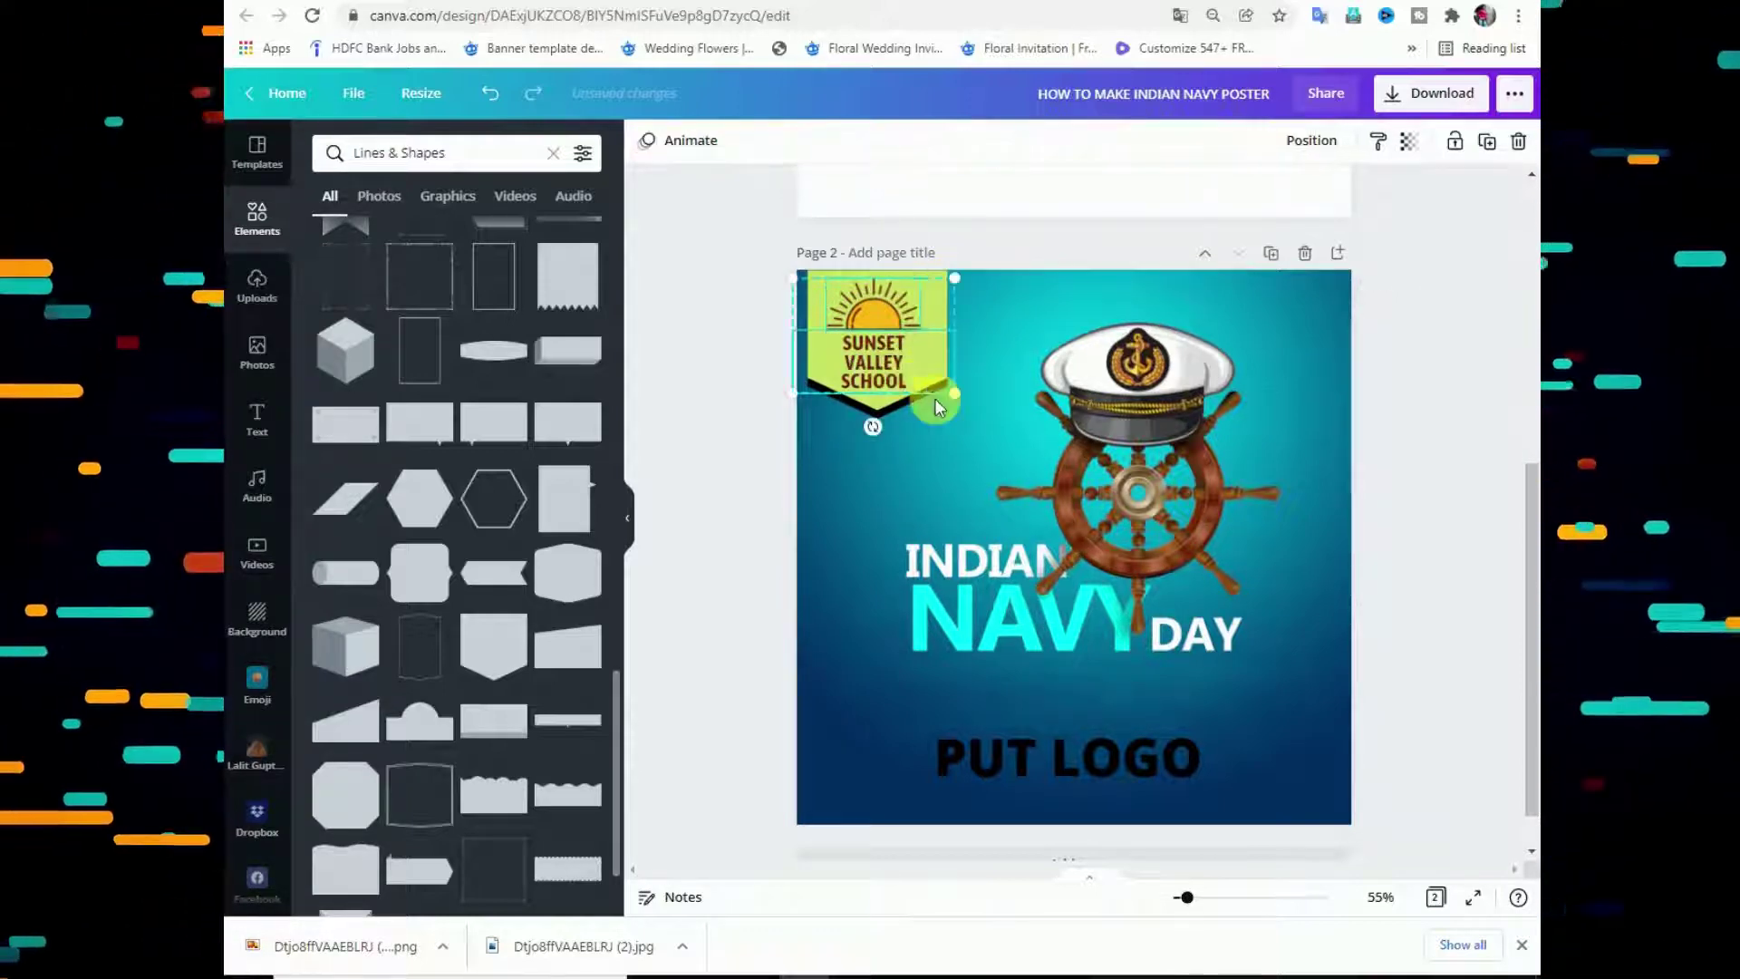
left_click_drag(955, 403, 892, 342)
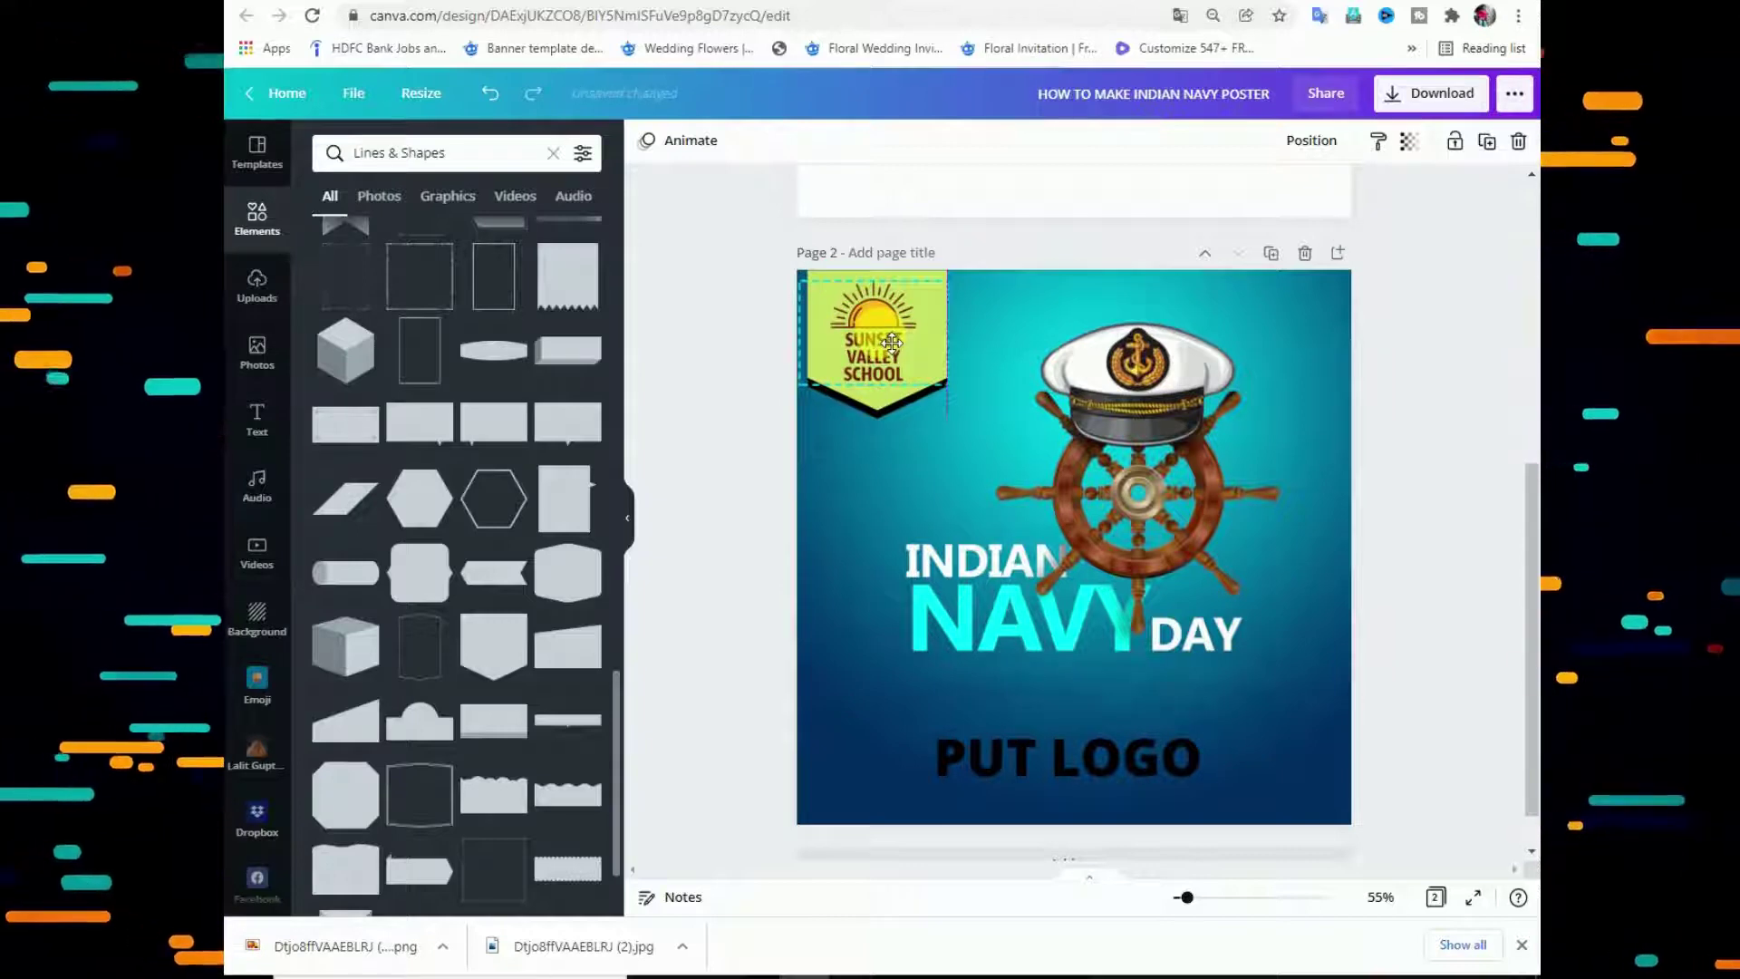
left_click(749, 281)
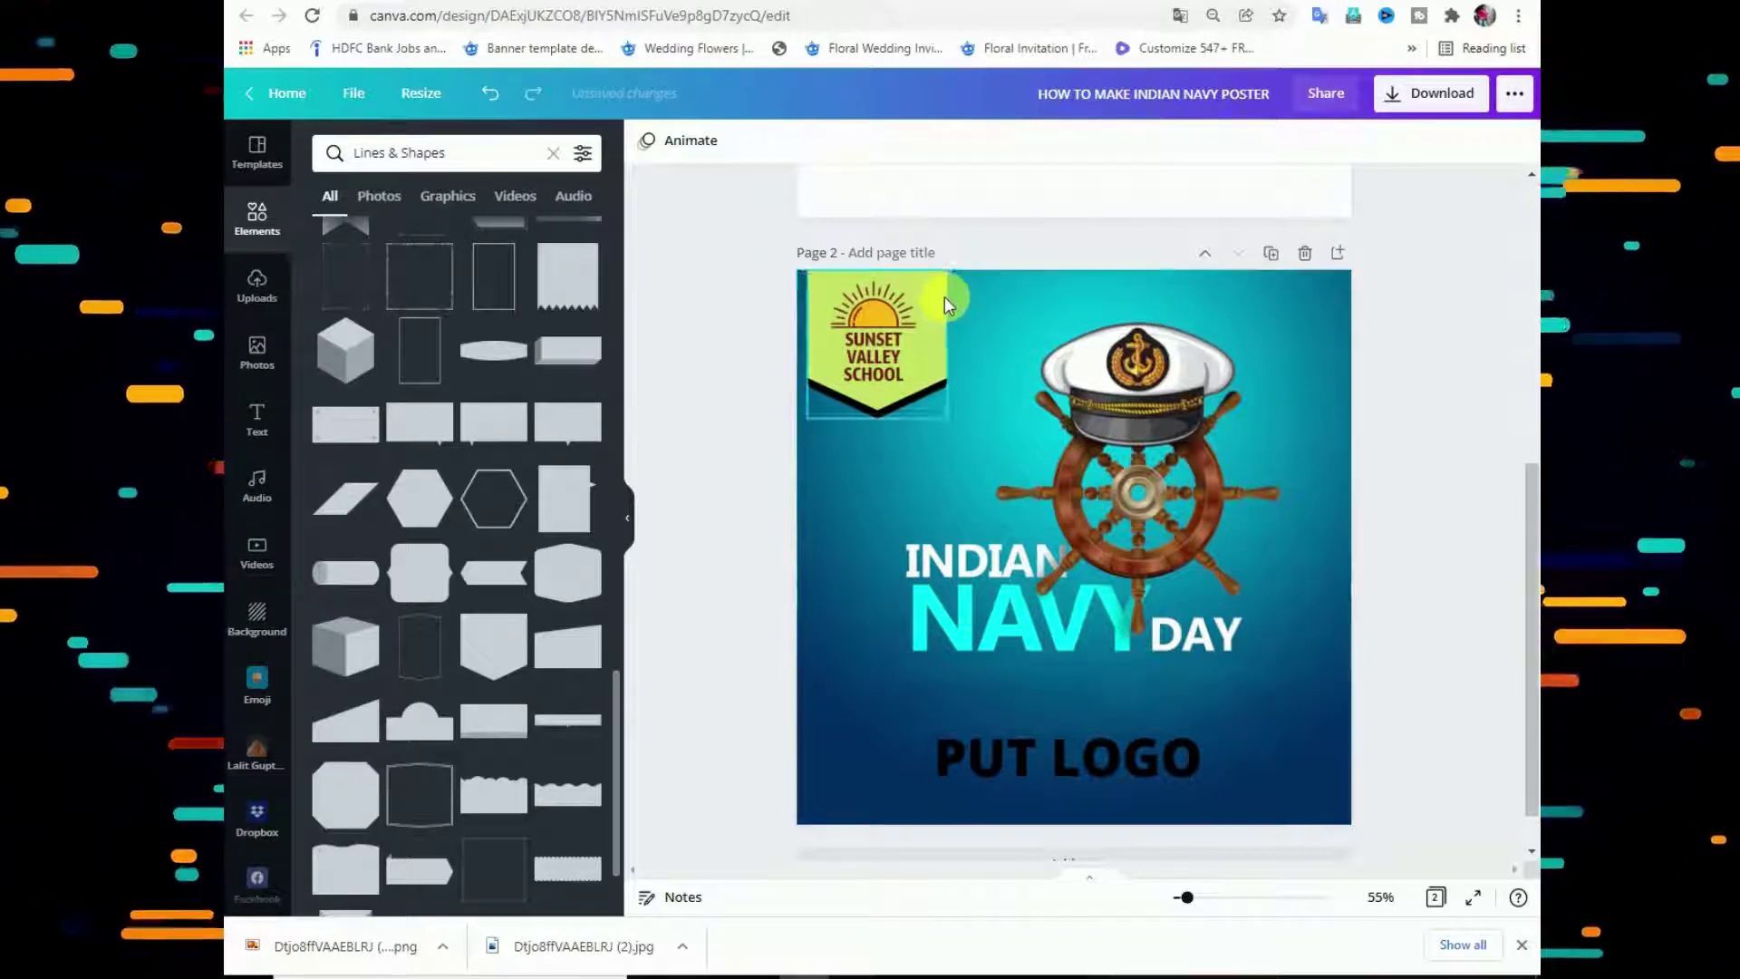
left_click(945, 297)
left_click_drag(946, 418, 955, 423)
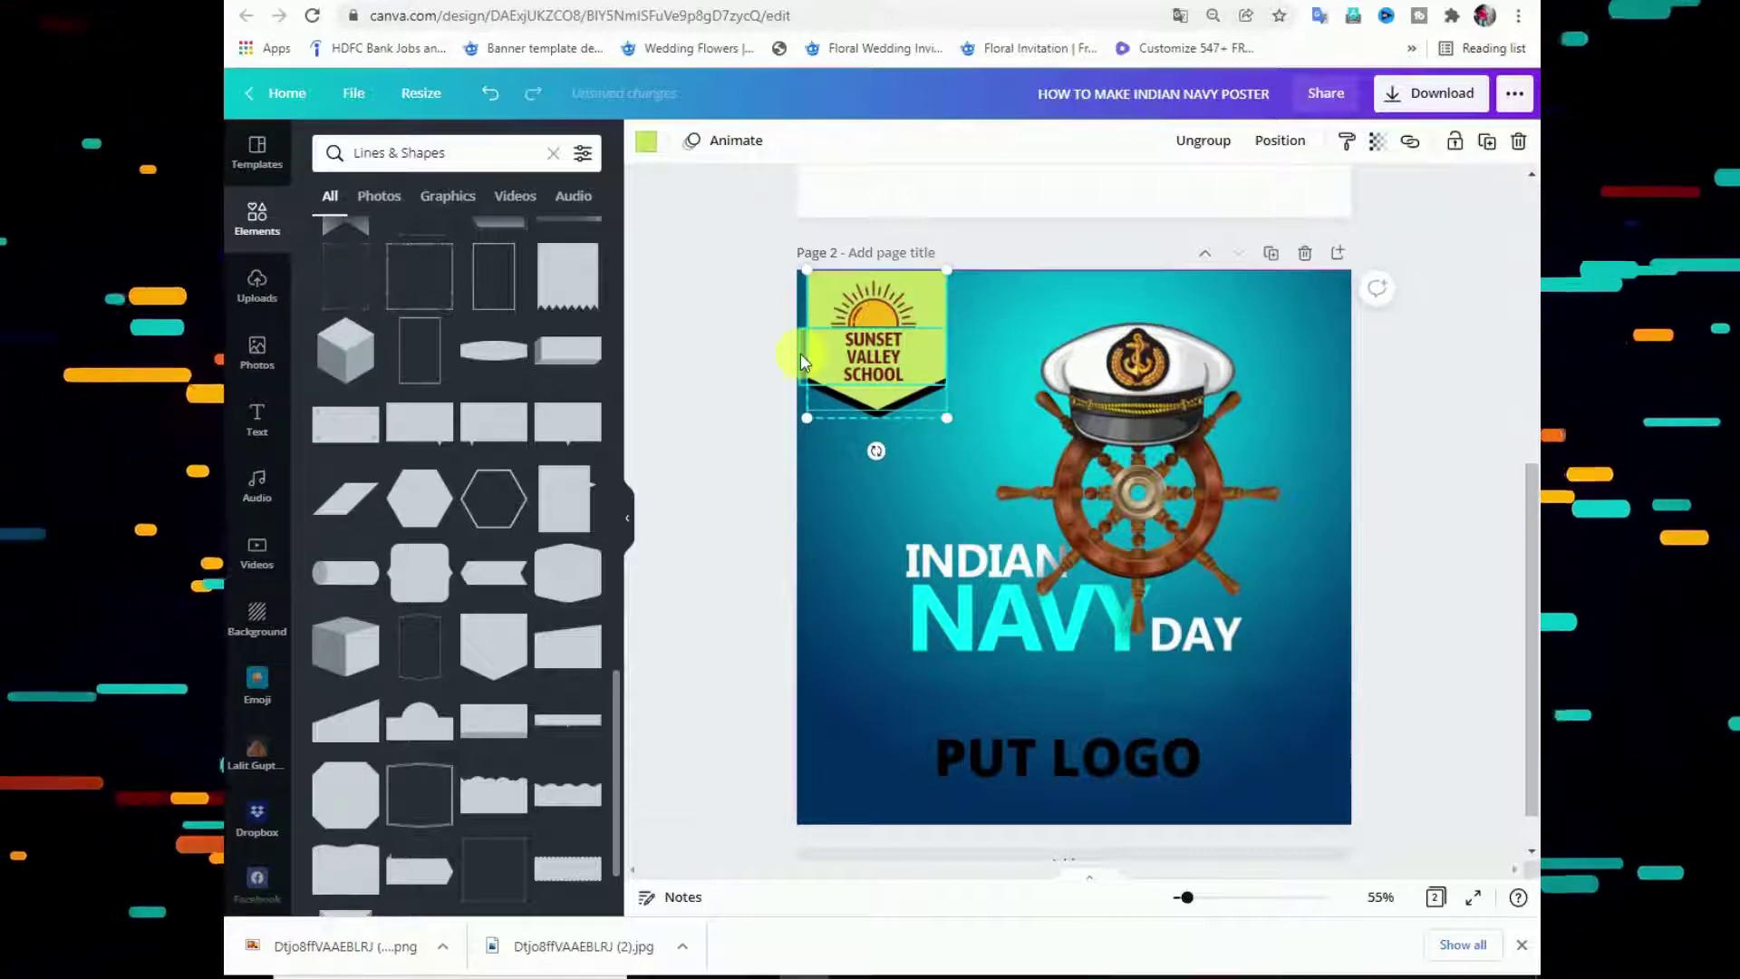
left_click(686, 290)
Select the sun graphic and school name together and nudge them slightly up and right to centre them in the banner.
left_click(881, 314)
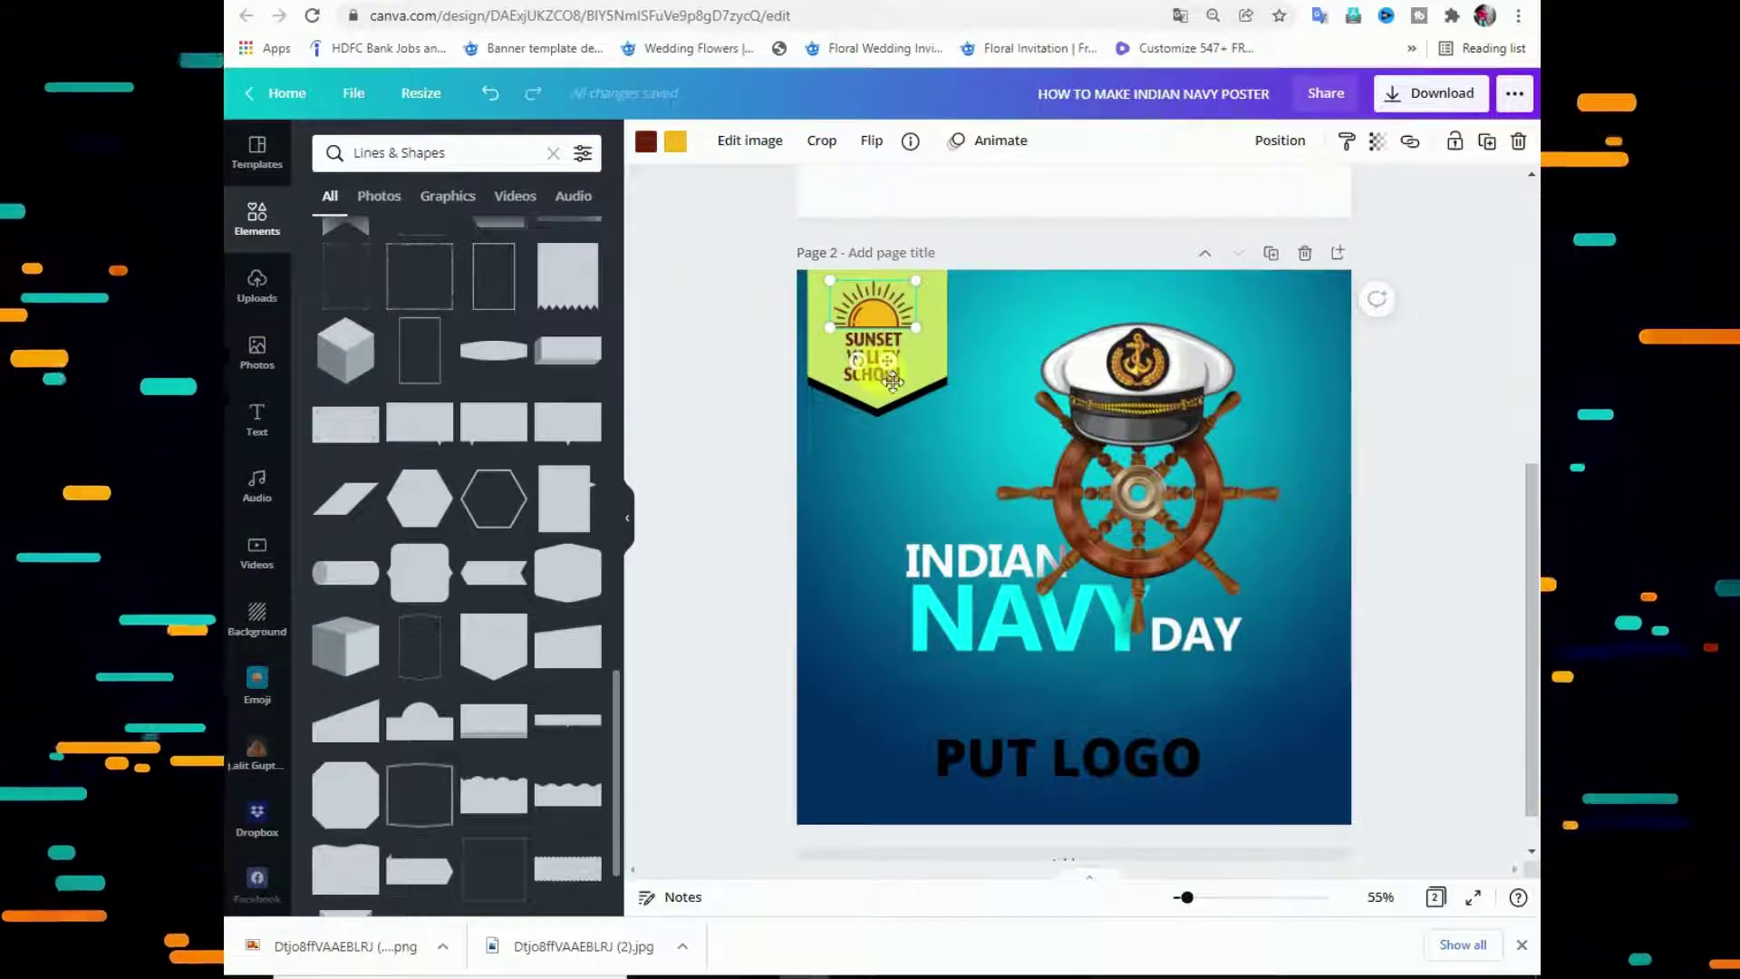
left_click(885, 387)
left_click_drag(881, 379, 882, 379)
key("Up")
key("Up")
key("Up")
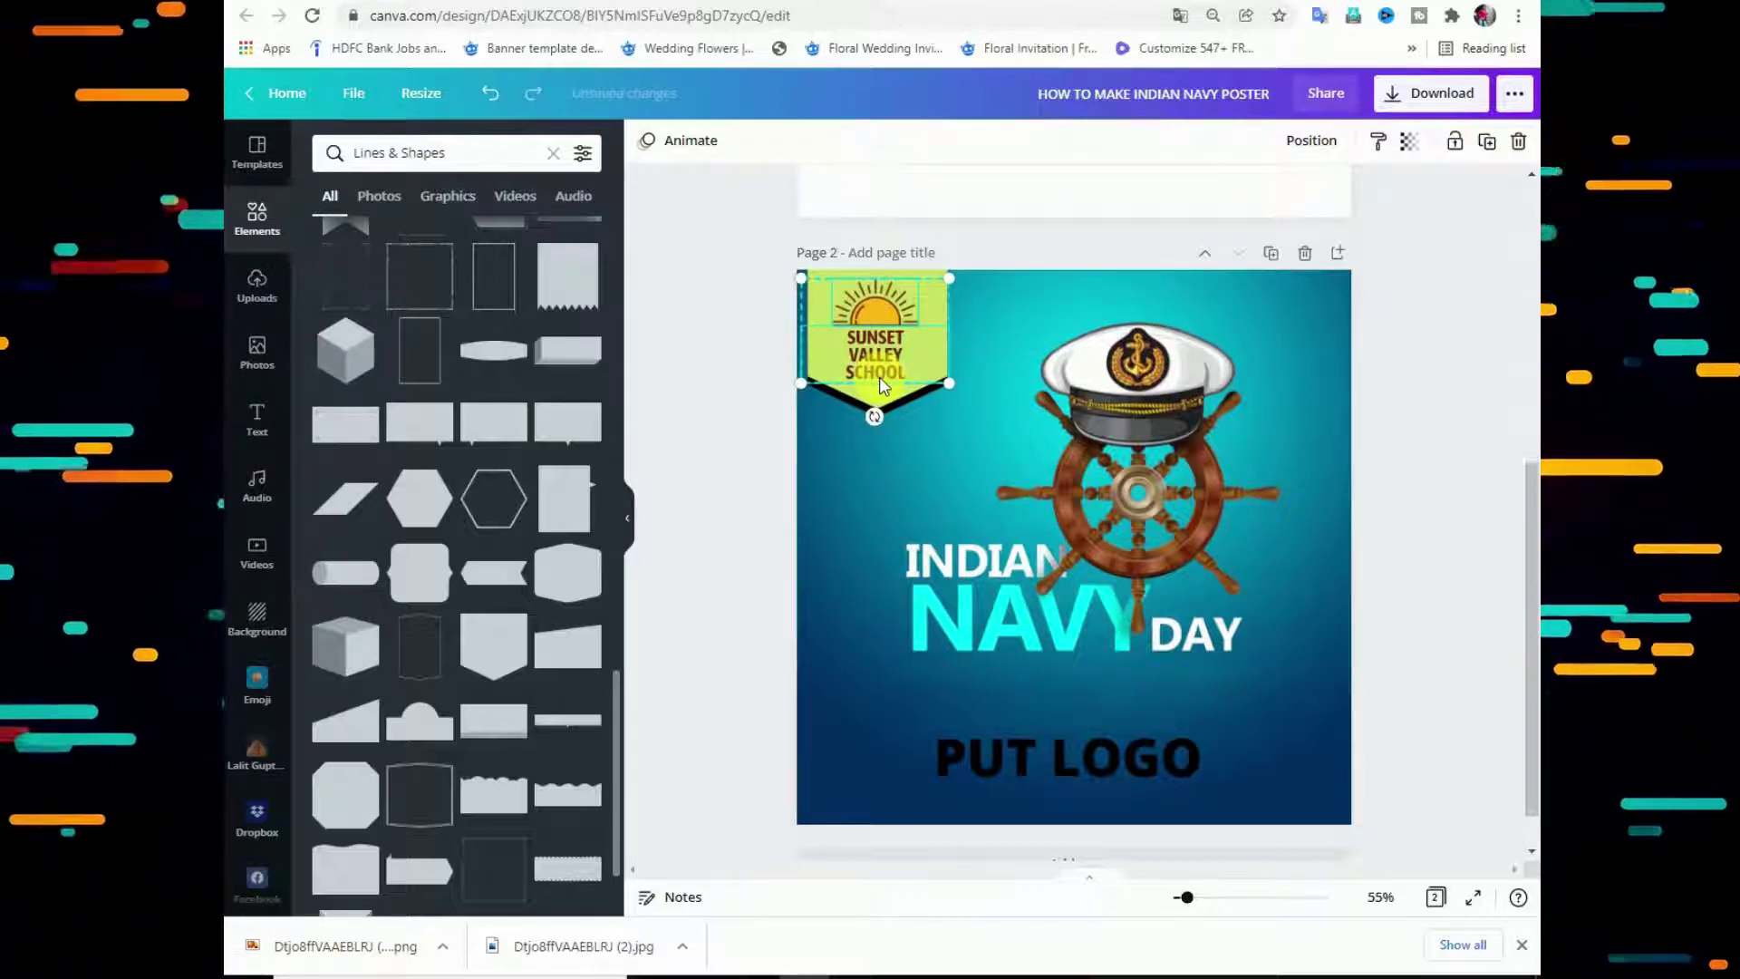
Ungroup the green and black banner shapes behind the school logo.
left_click(738, 427)
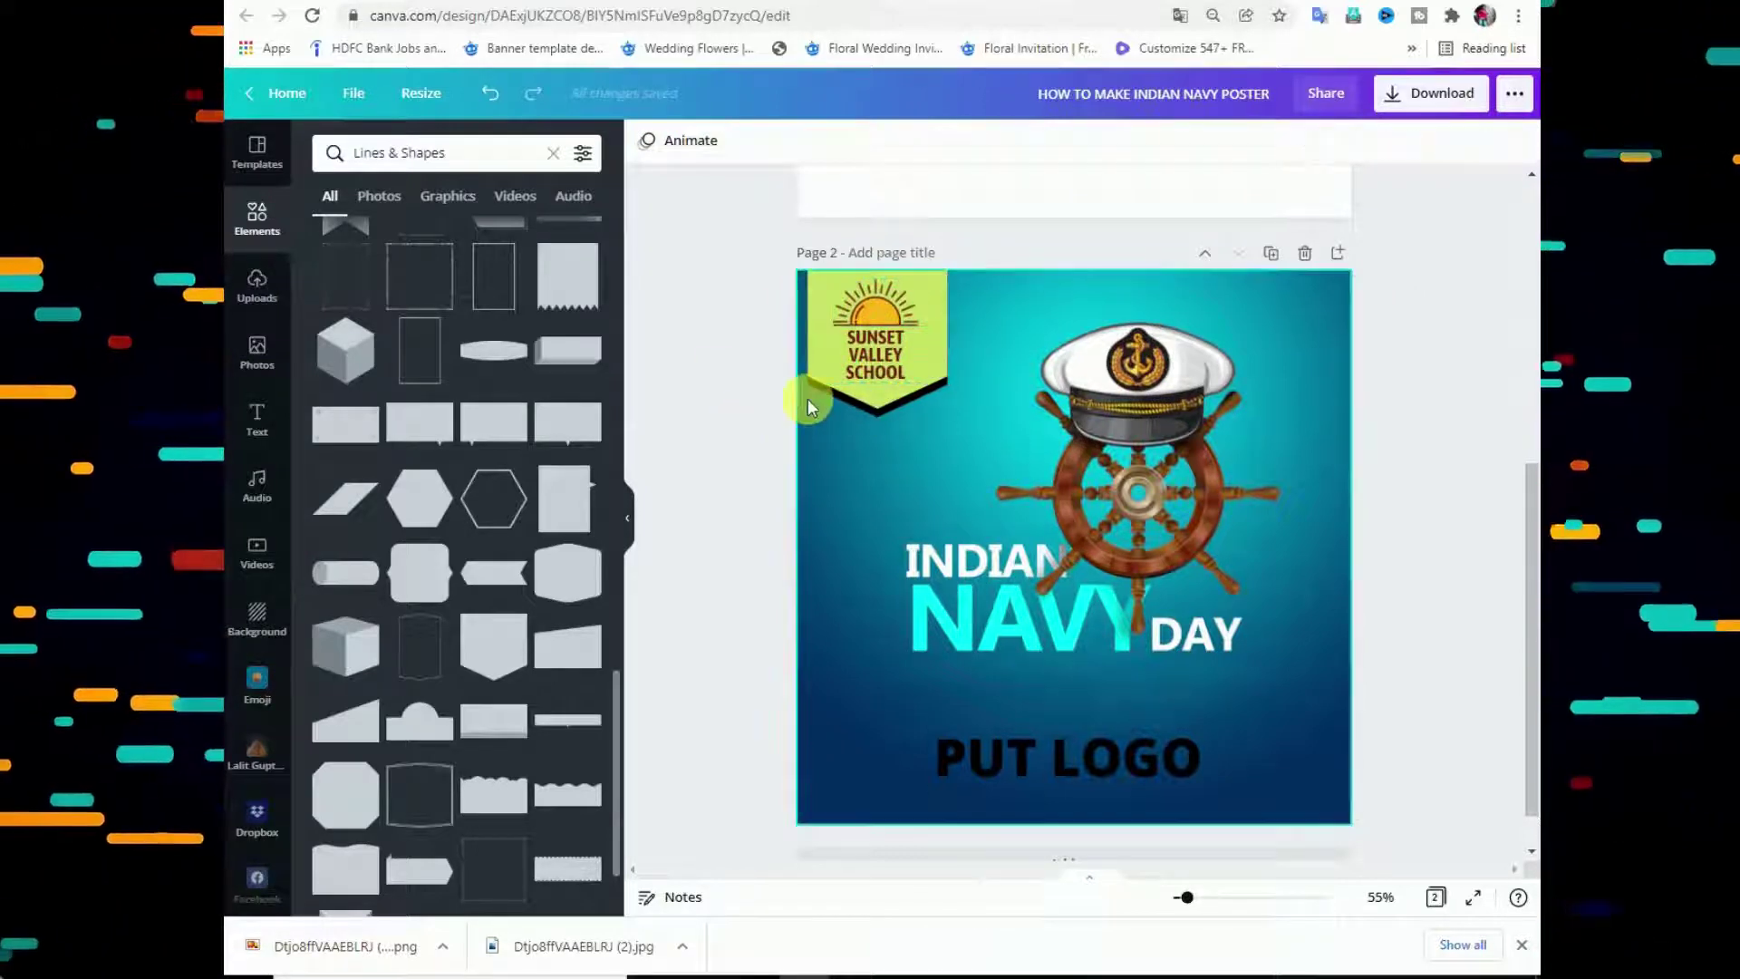
left_click(810, 392)
left_click(775, 462)
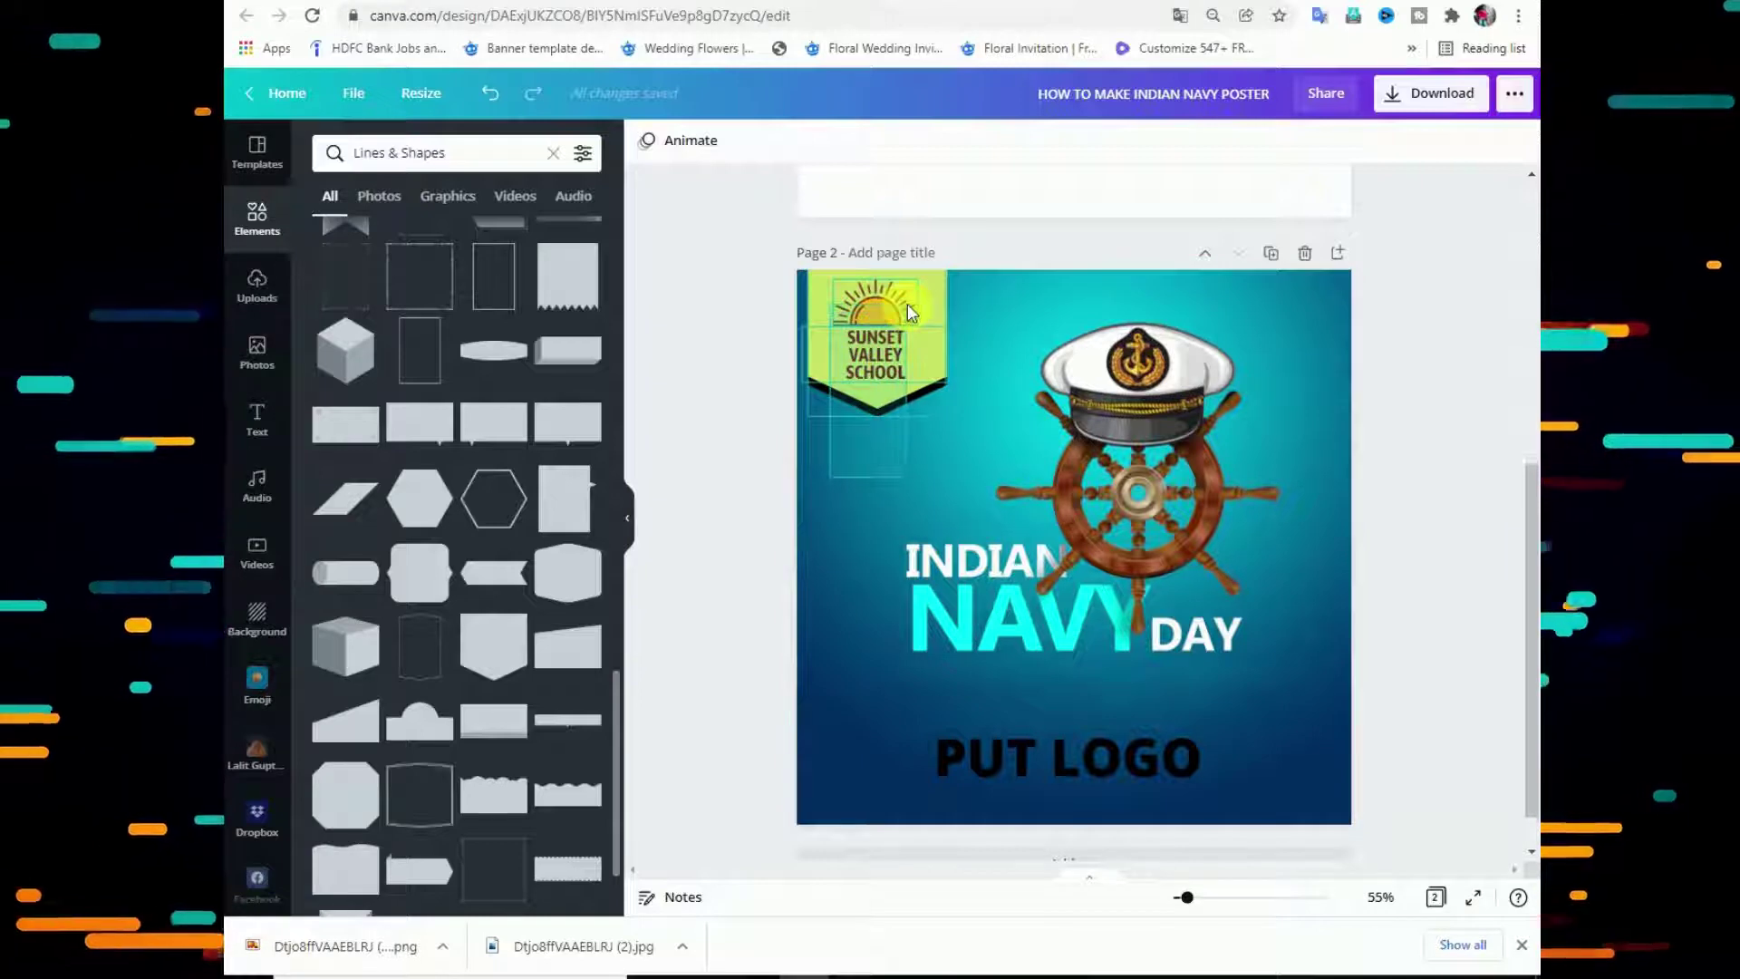
left_click(909, 355)
left_click(742, 377)
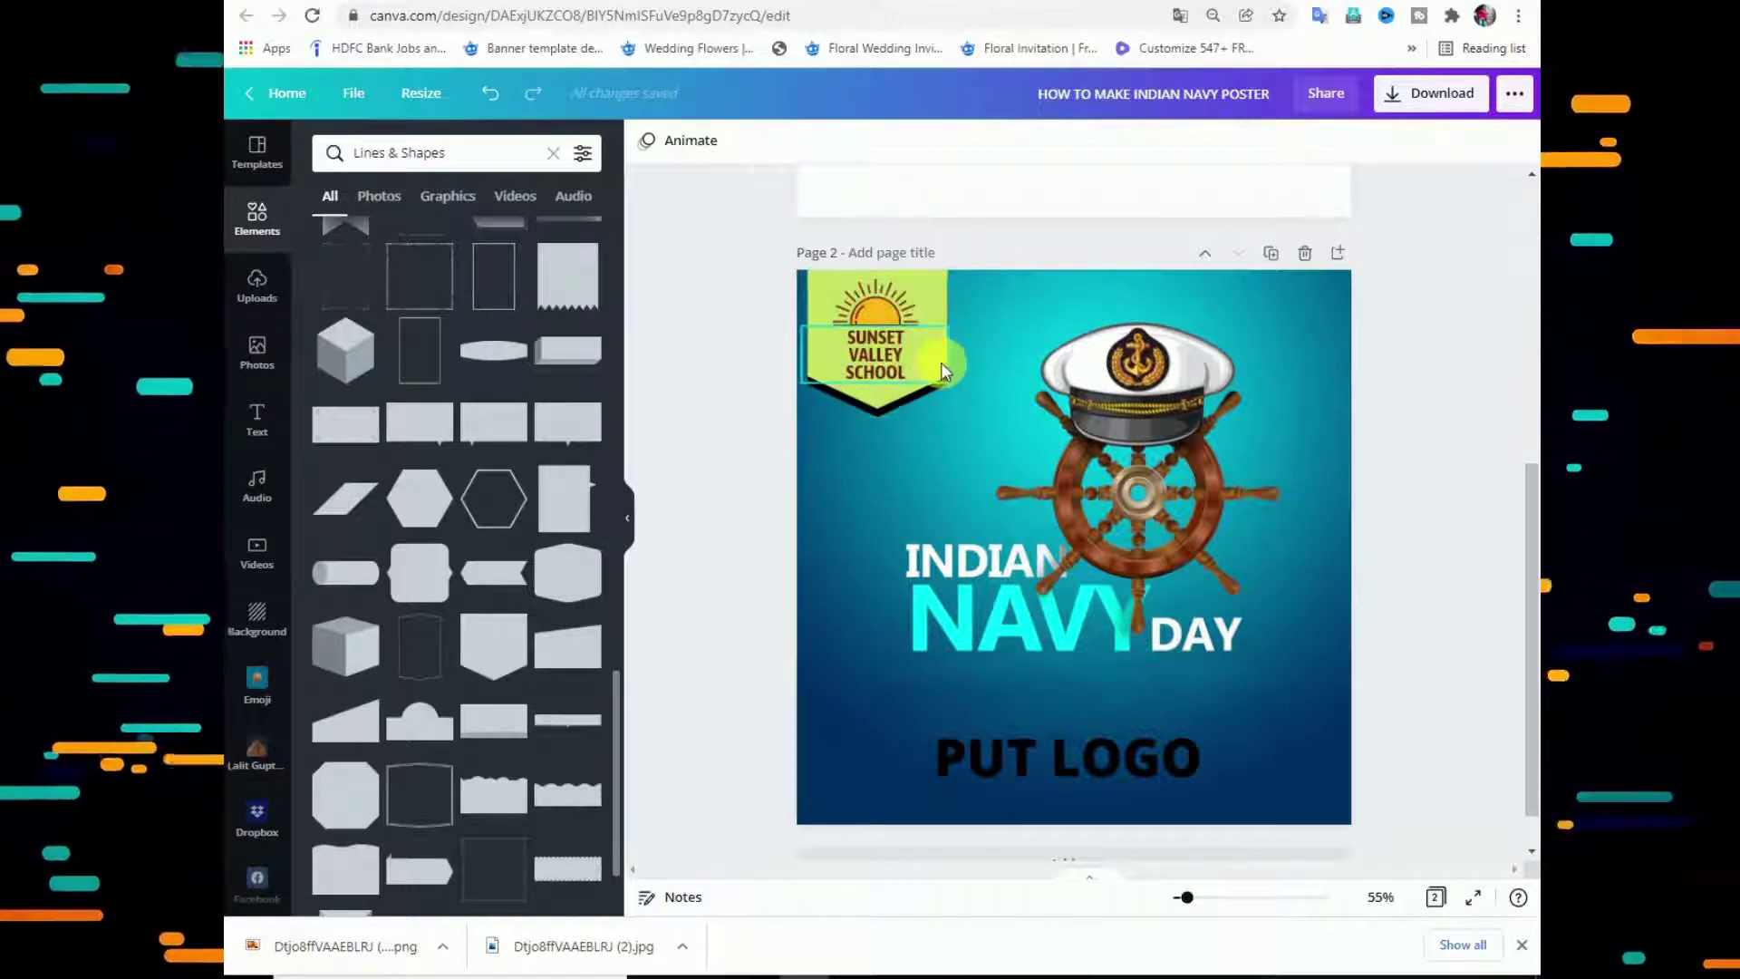
right_click(944, 310)
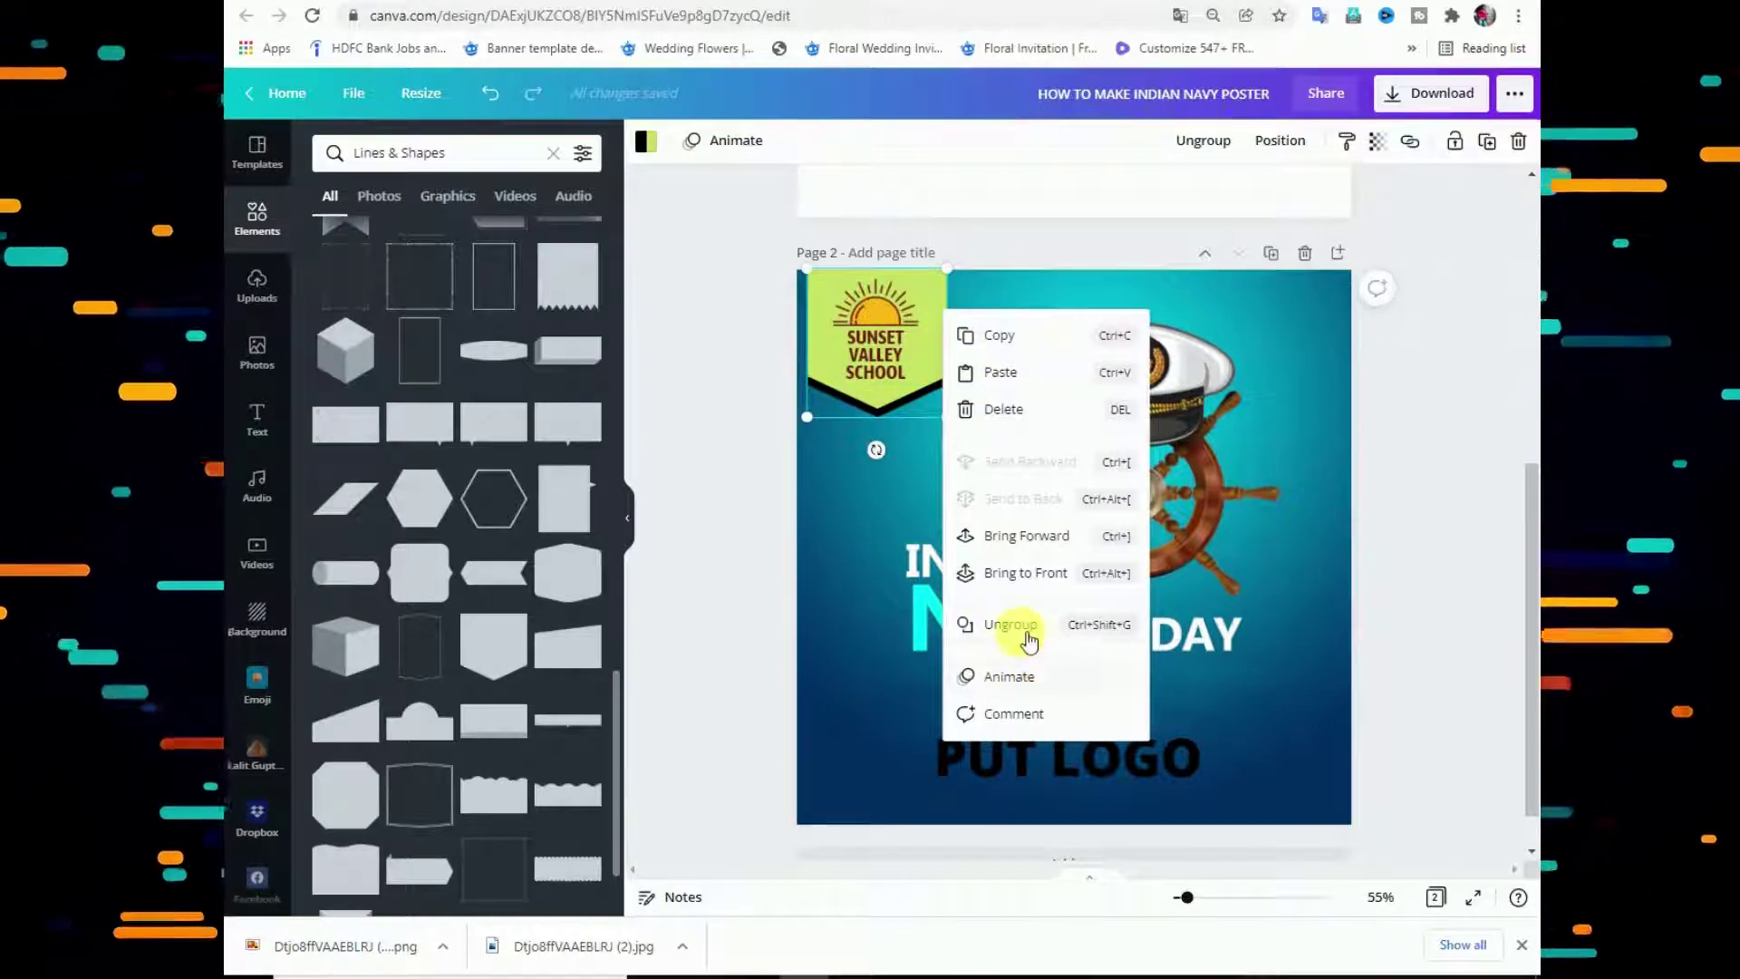
left_click(1009, 625)
left_click(692, 485)
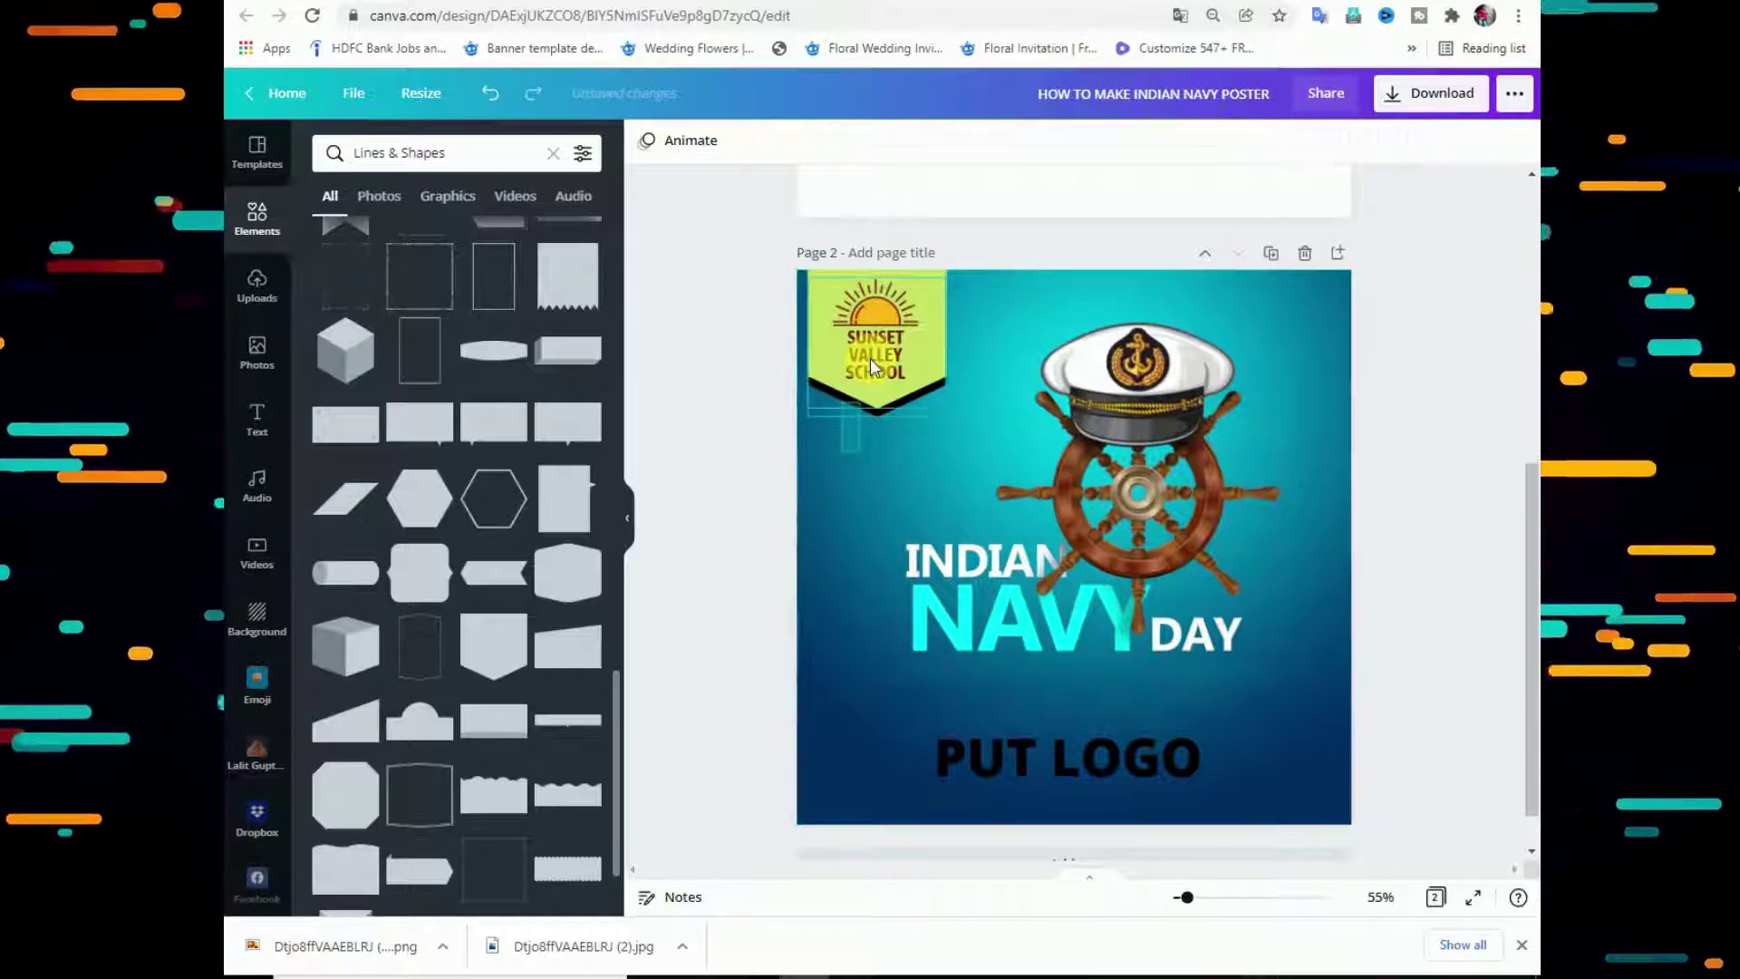
Select both banner shapes, the sun graphic and the school name together and scale them down at the poster's upper-left corner.
left_click(917, 428)
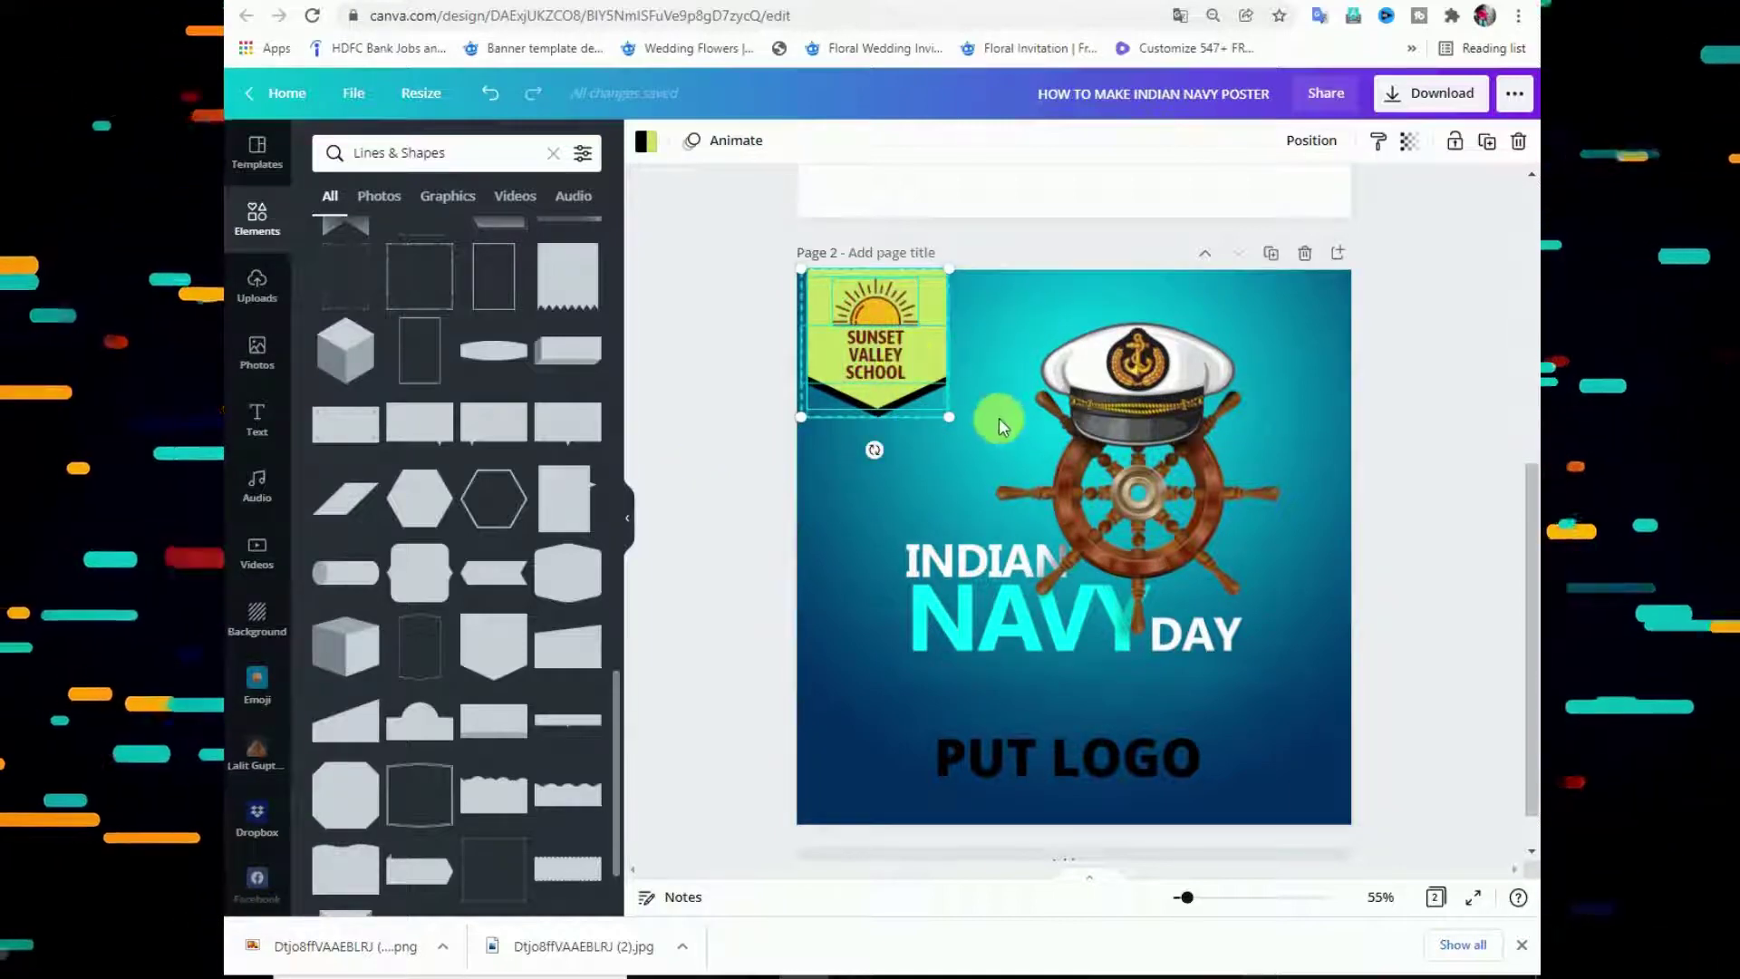
left_click_drag(963, 431, 917, 328)
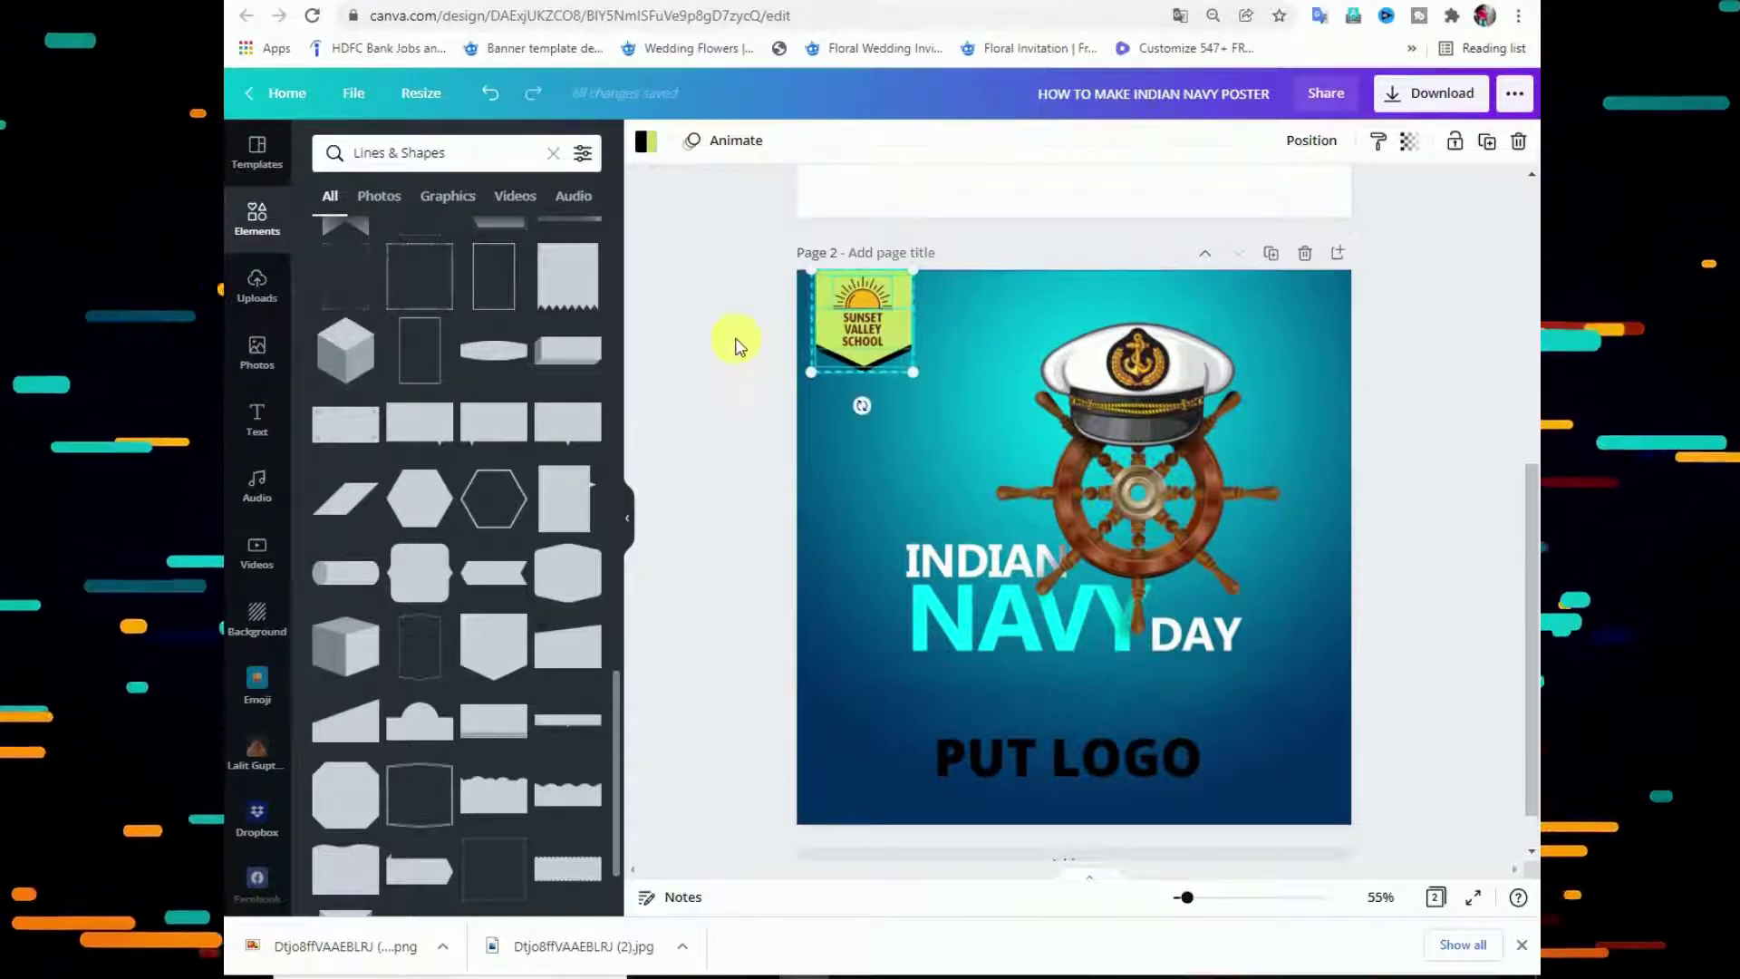
left_click(739, 344)
Recolour the green banner shape behind the school logo to the paler green #D1DF97.
left_click(825, 287)
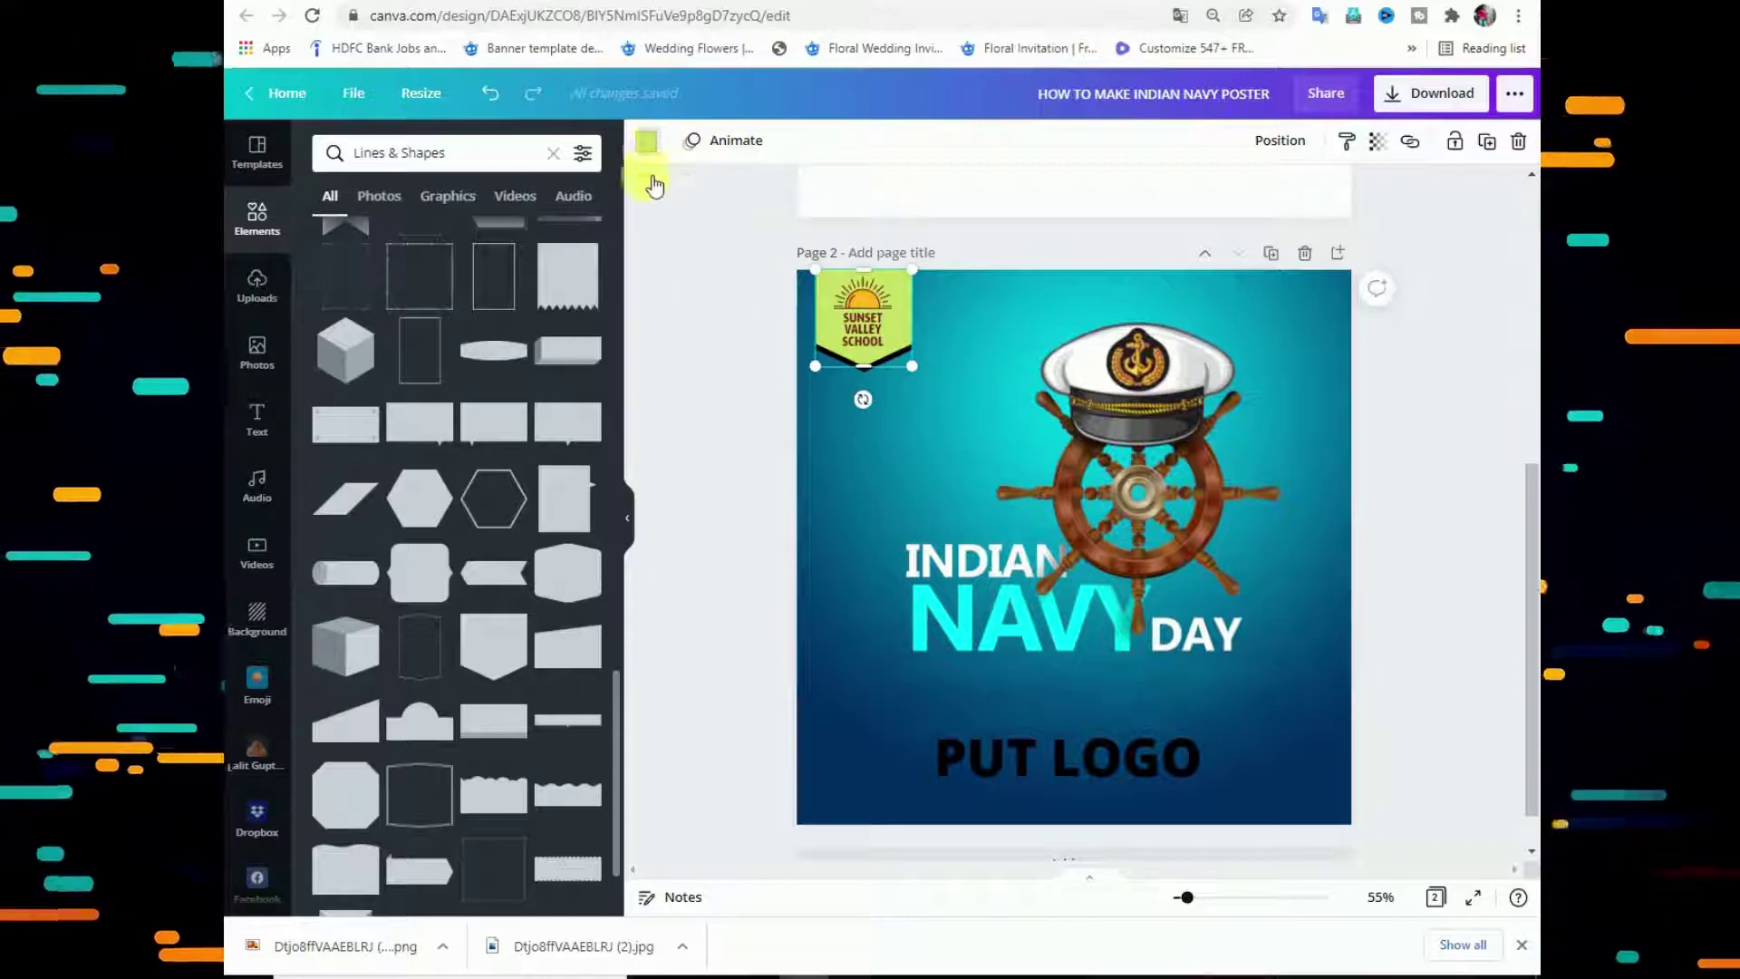
left_click(646, 141)
left_click(331, 239)
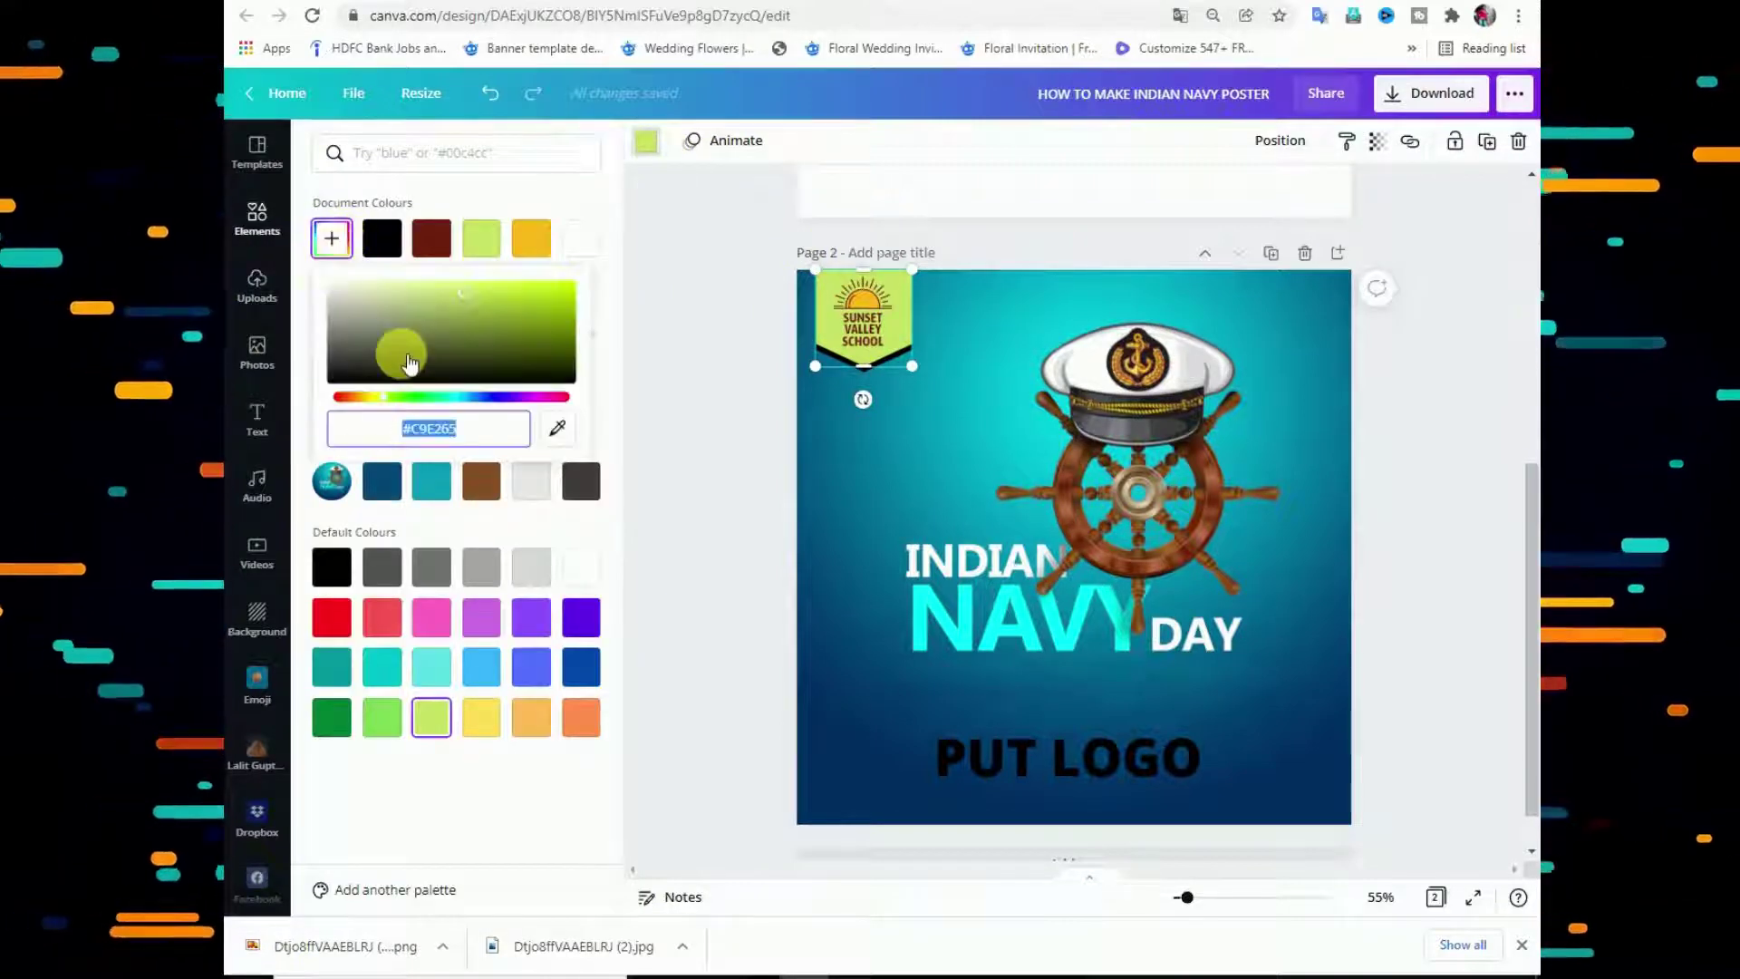
left_click_drag(493, 309, 435, 299)
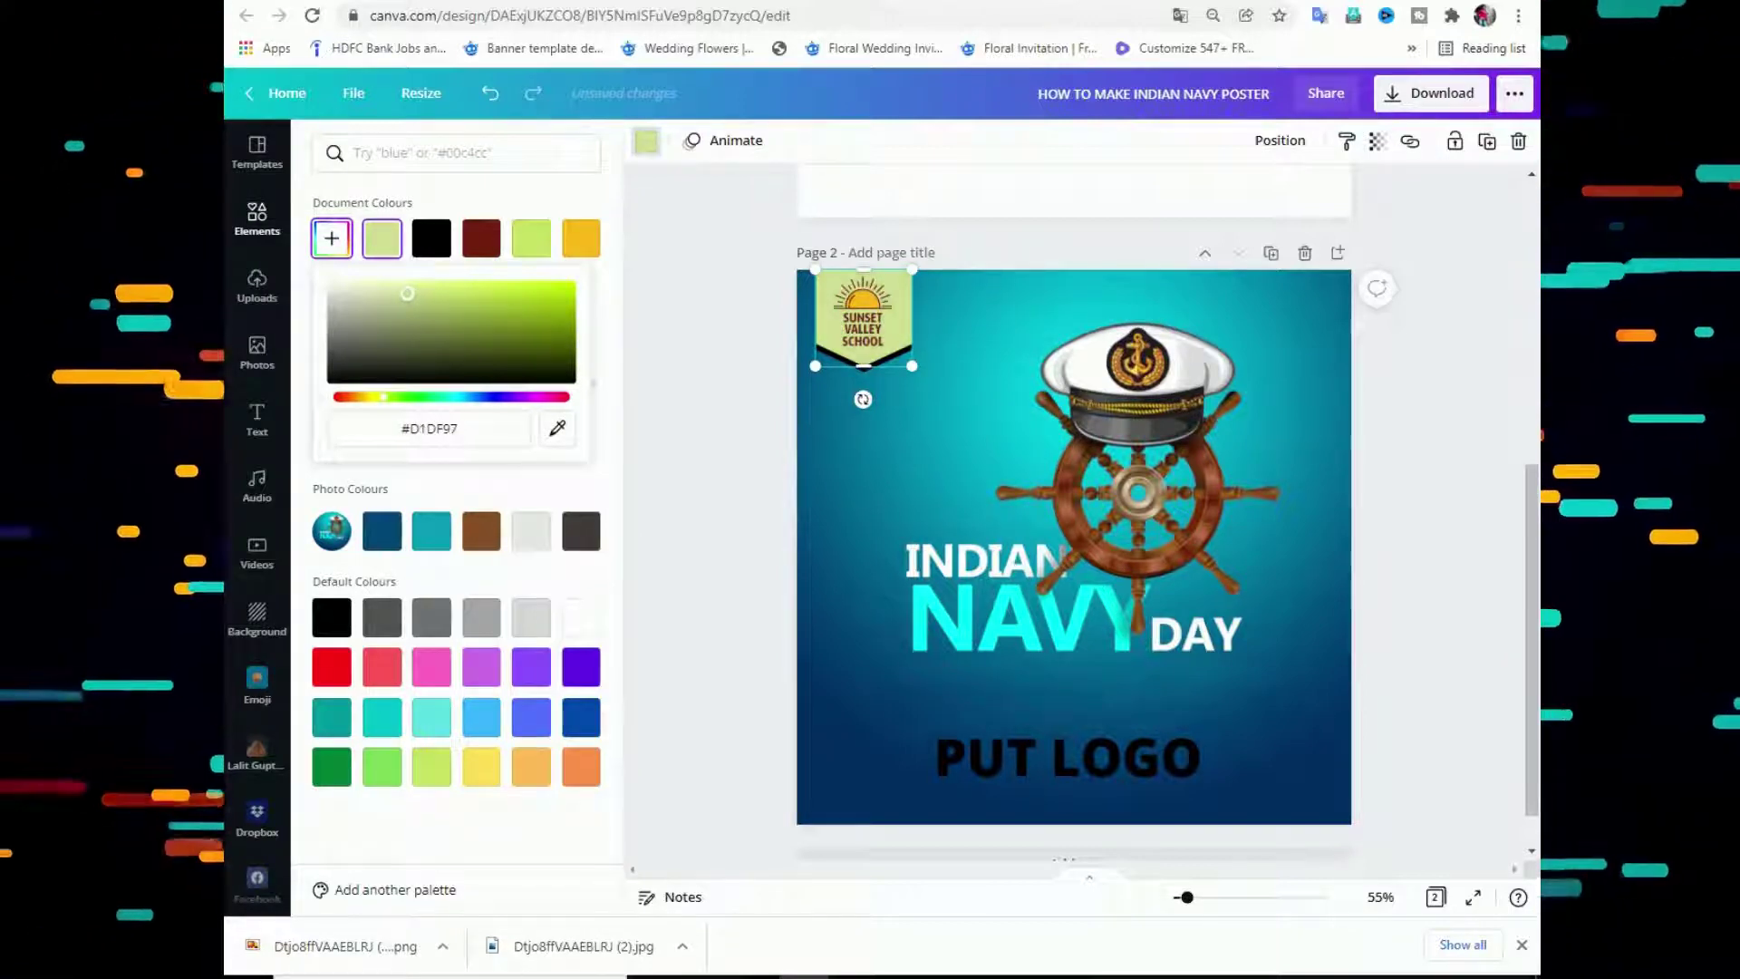
left_click(707, 342)
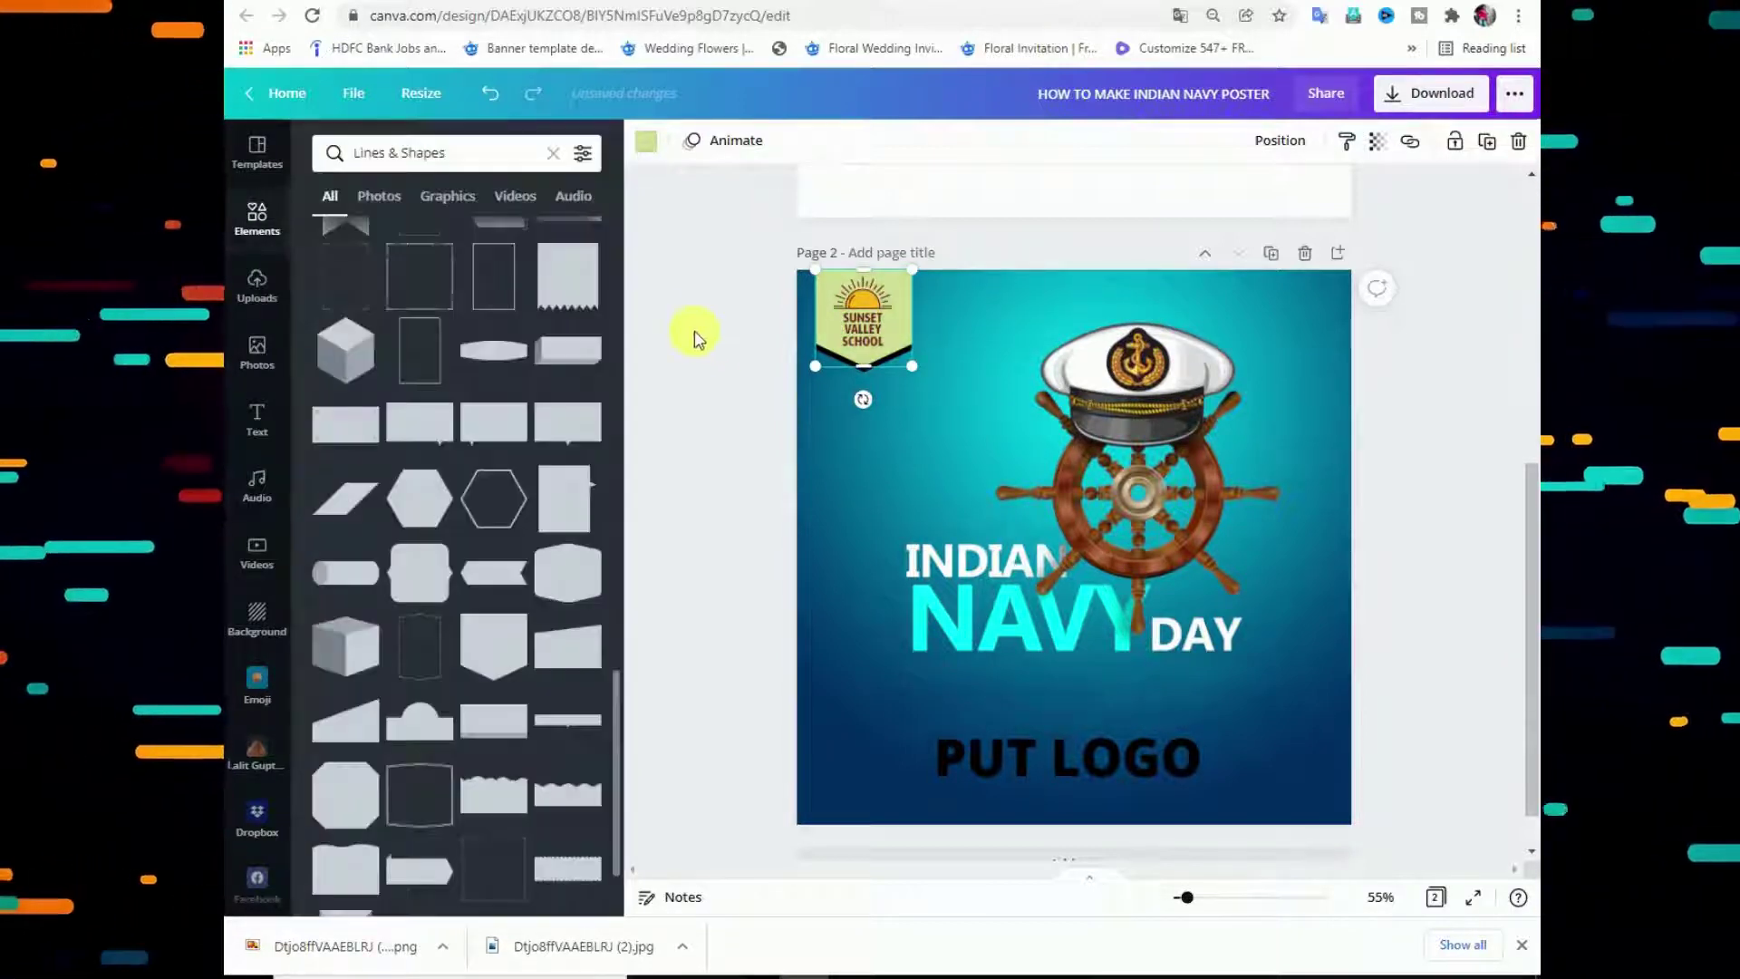
Move the PUT LOGO text slightly up and left beneath the INDIAN NAVY DAY title.
left_click(1015, 770)
left_click_drag(1019, 770, 1024, 747)
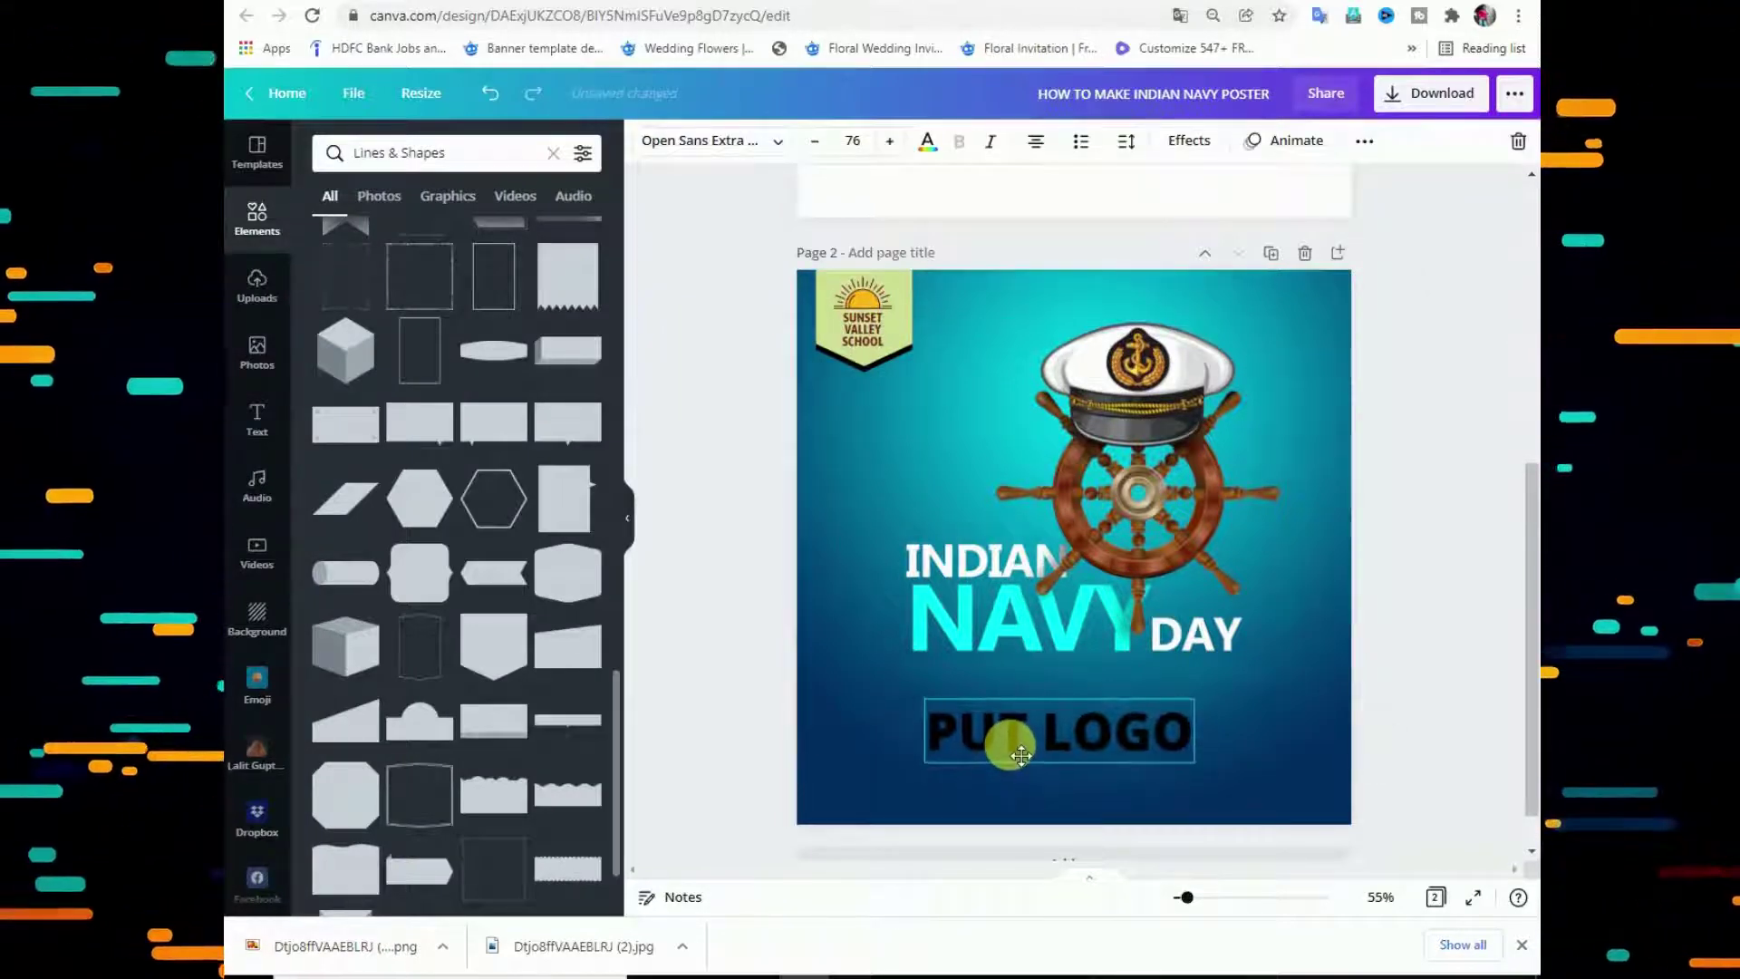
double_click(1123, 520)
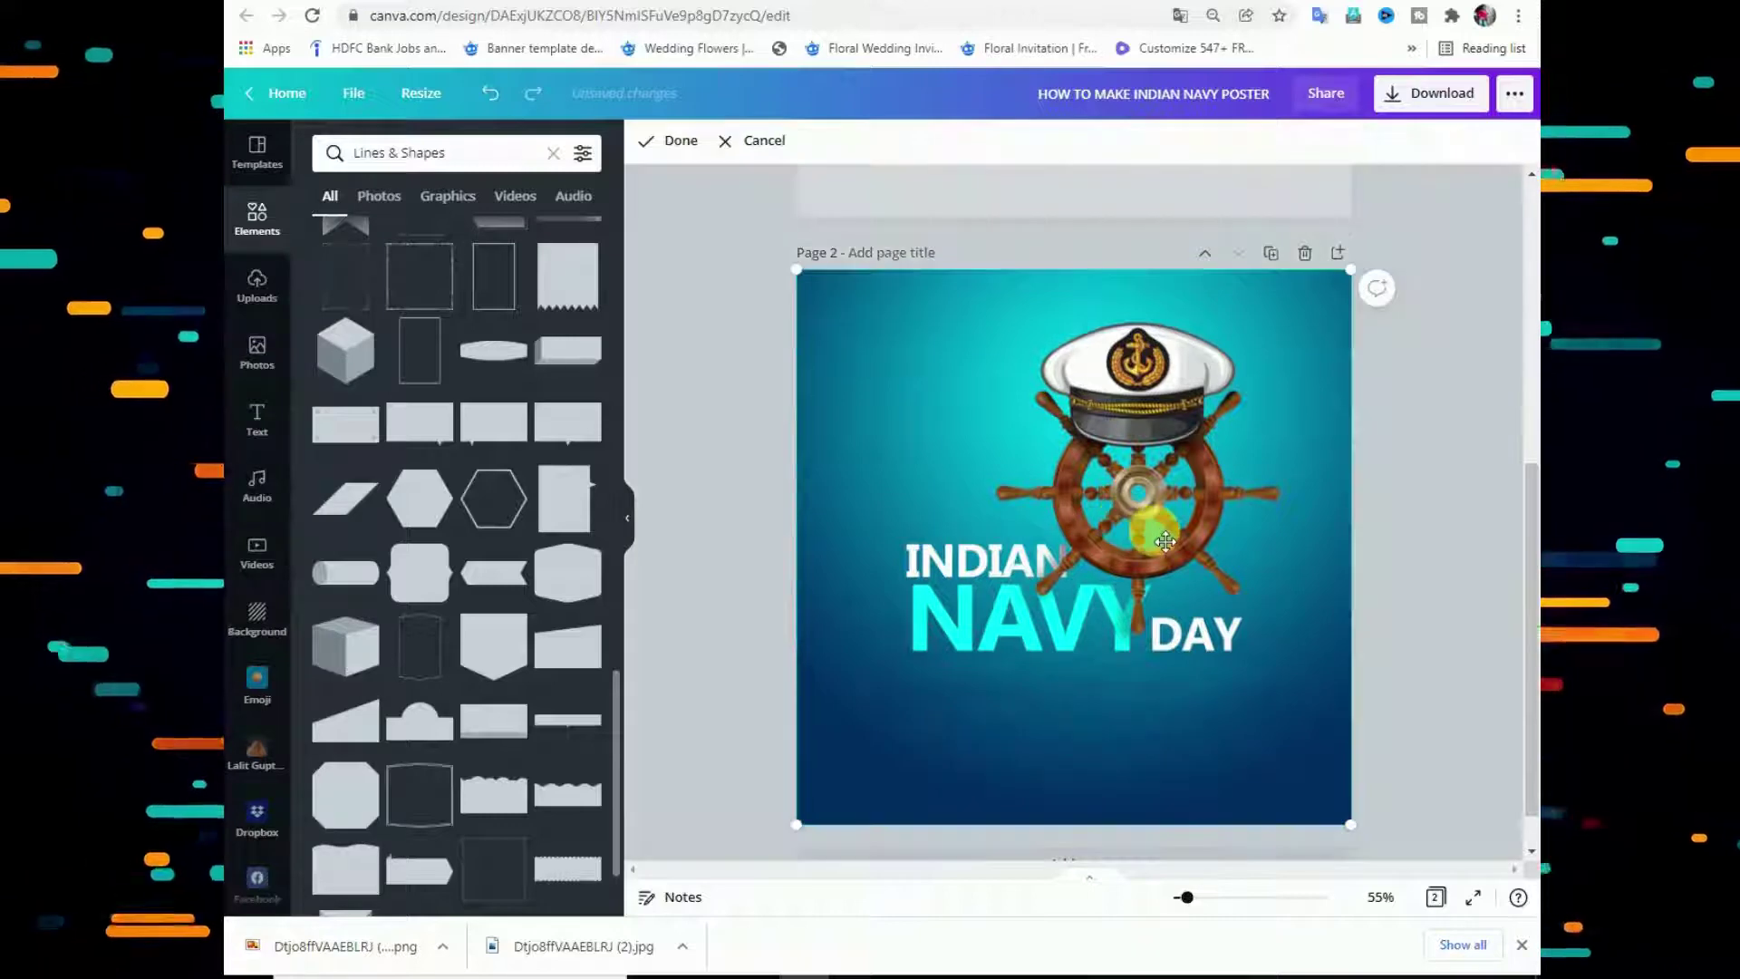
left_click(1441, 519)
left_click(1145, 707)
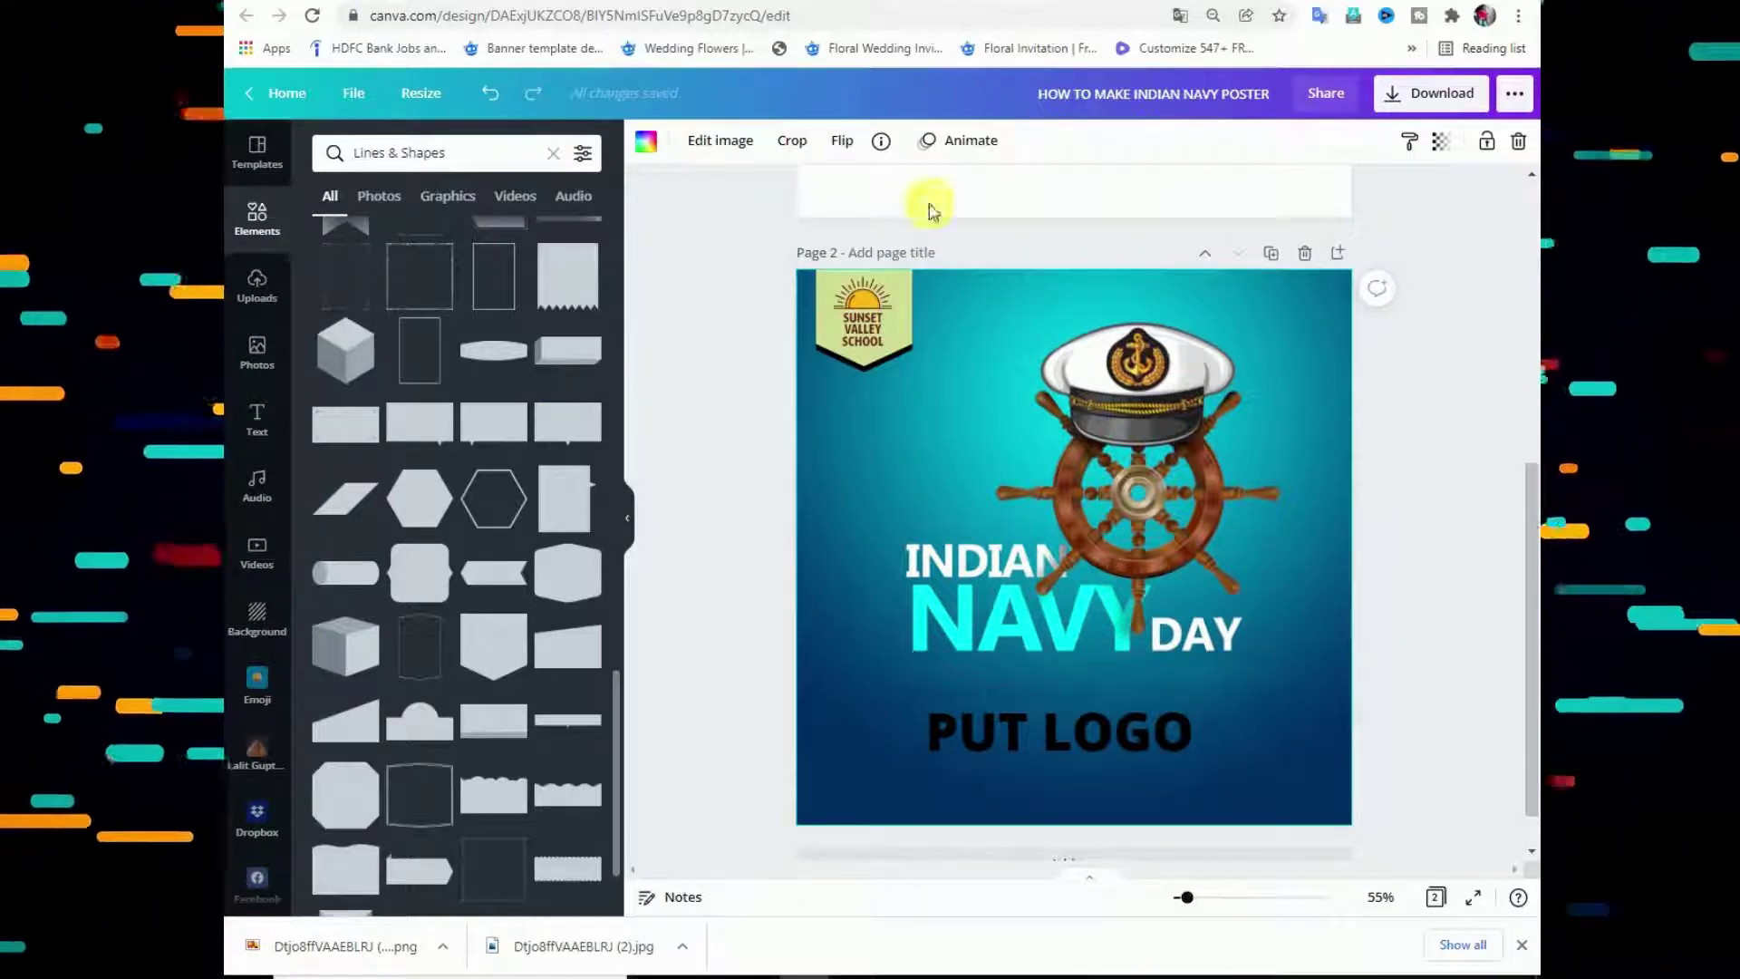
Replace the PUT LOGO text with CONTAIN.
left_click(1029, 743)
left_click(1037, 750)
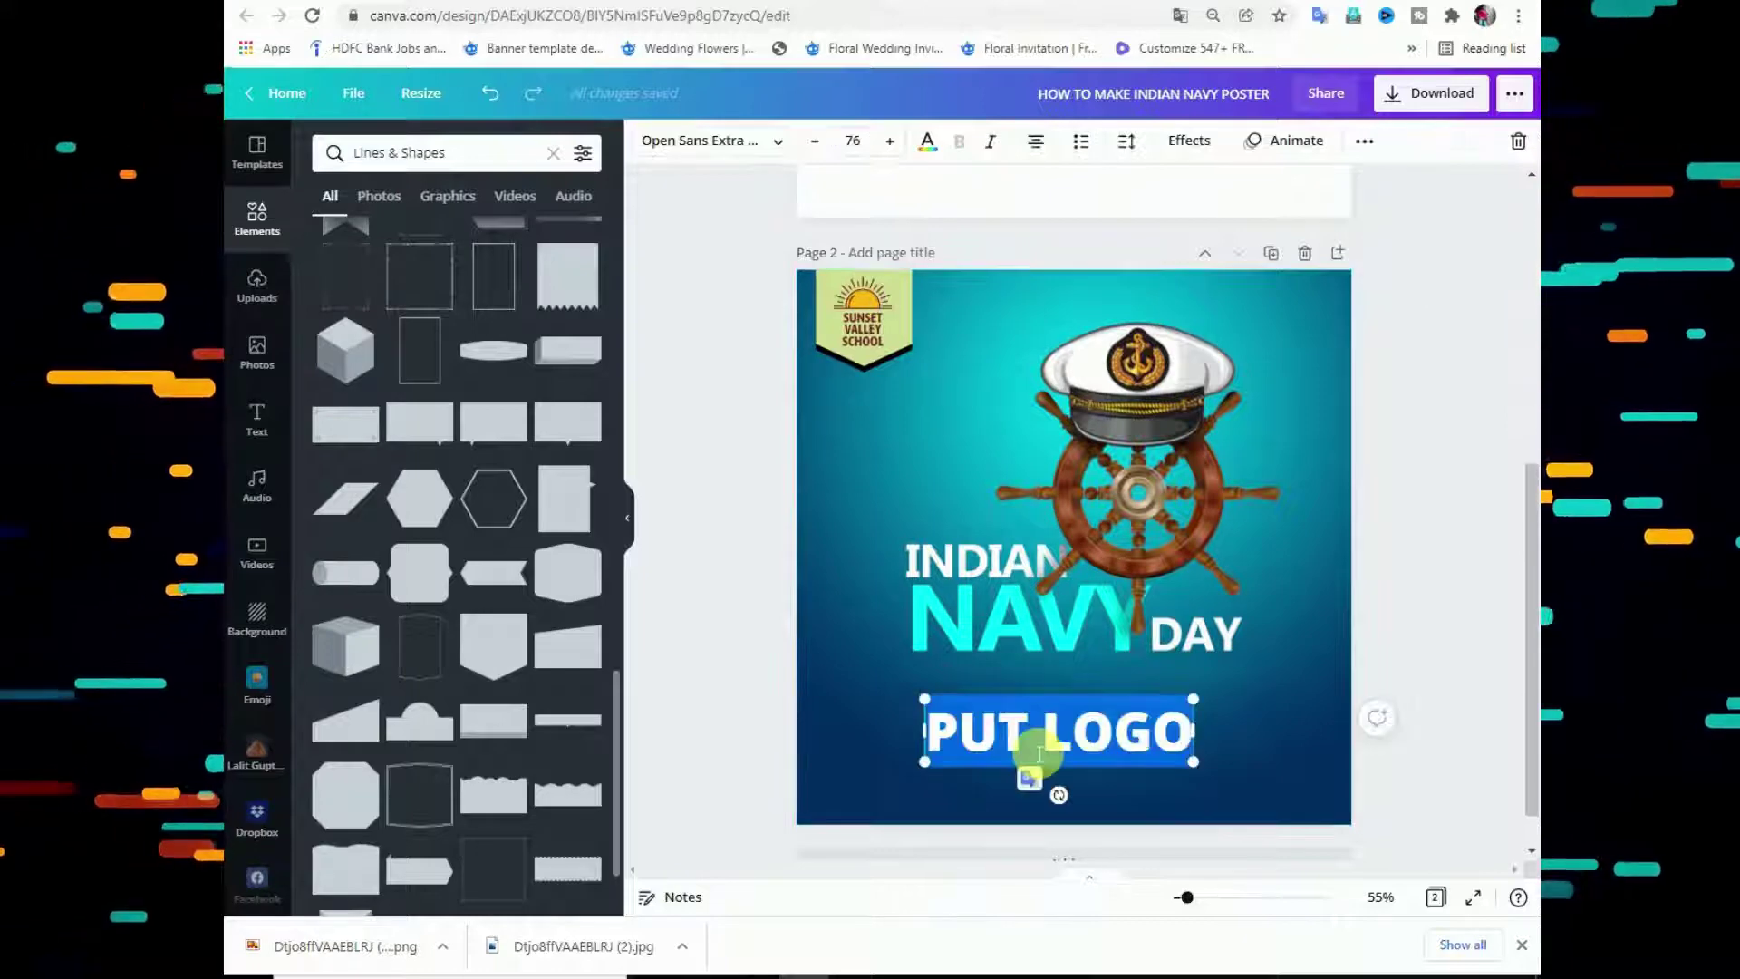
type("CONTAI")
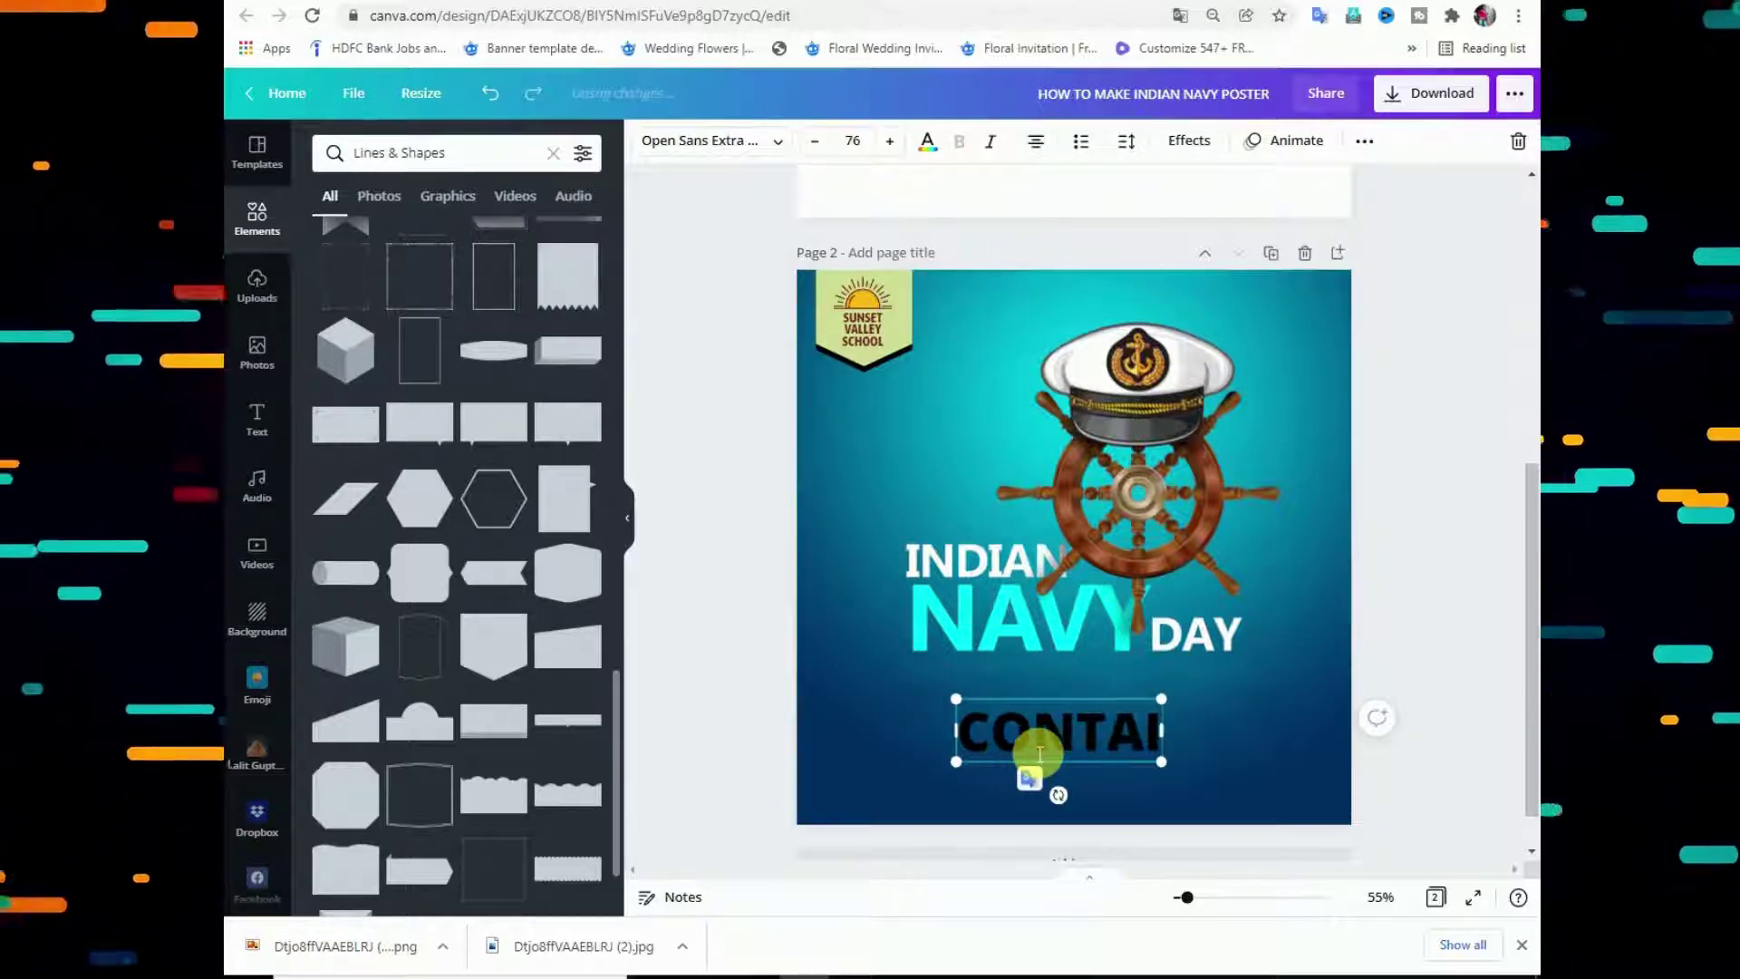
type("N")
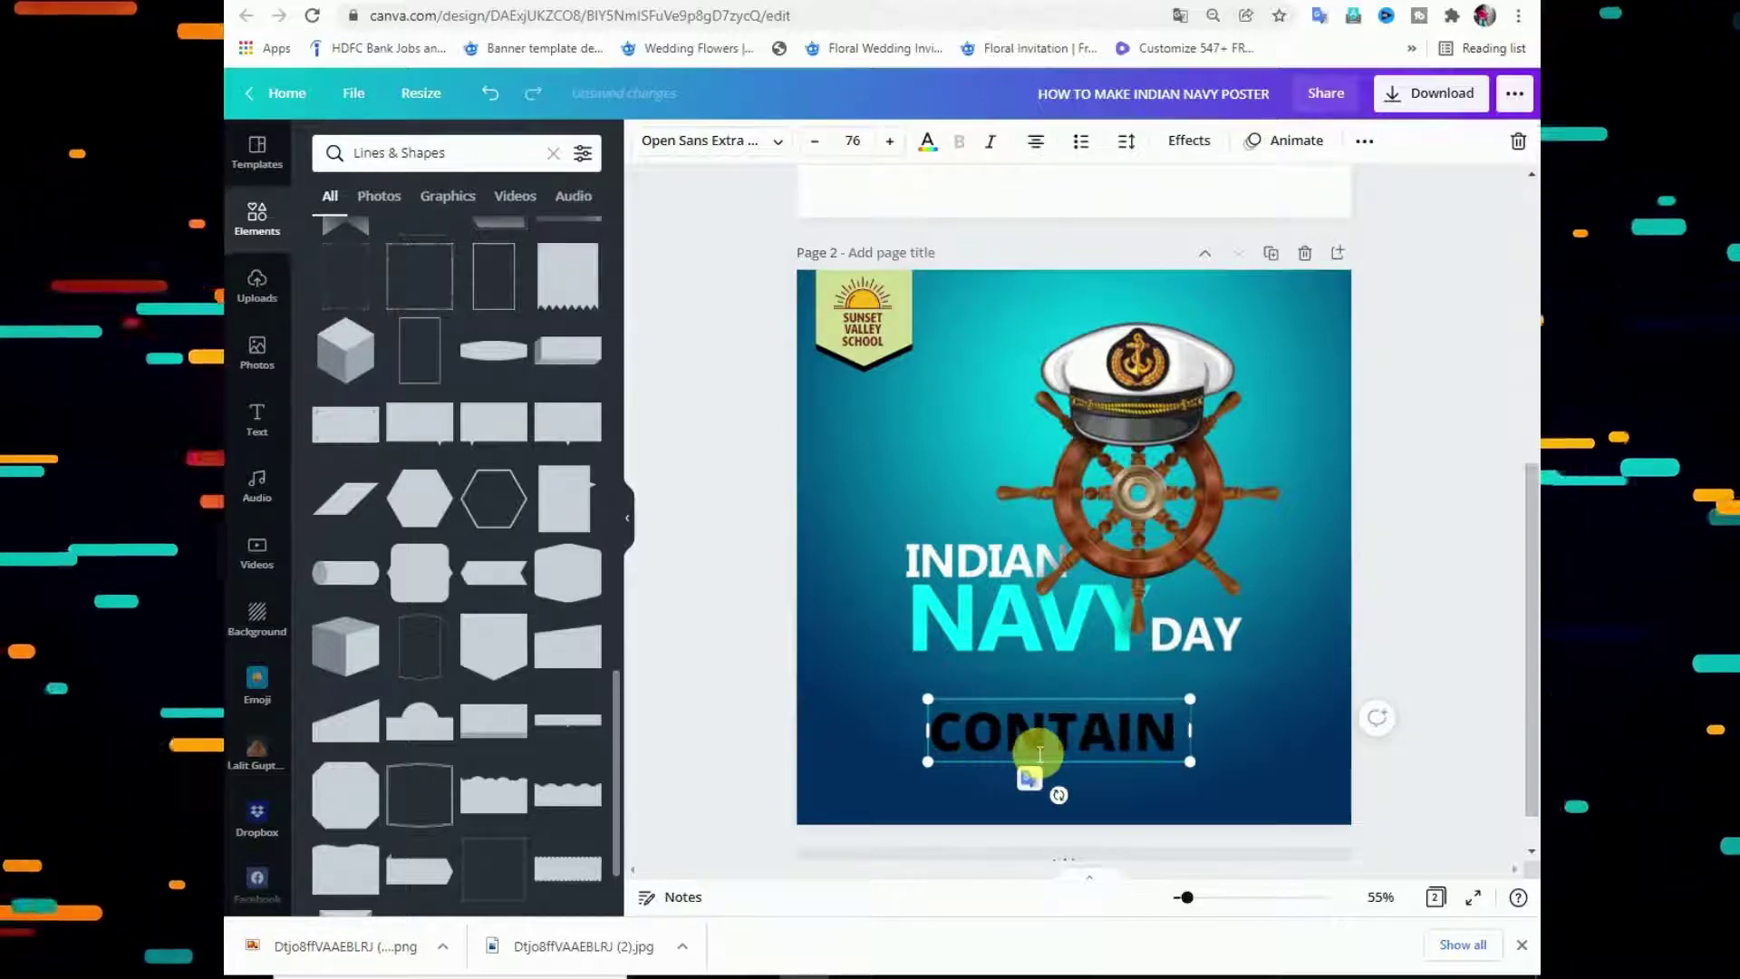
left_click(1233, 656)
left_click(1111, 727)
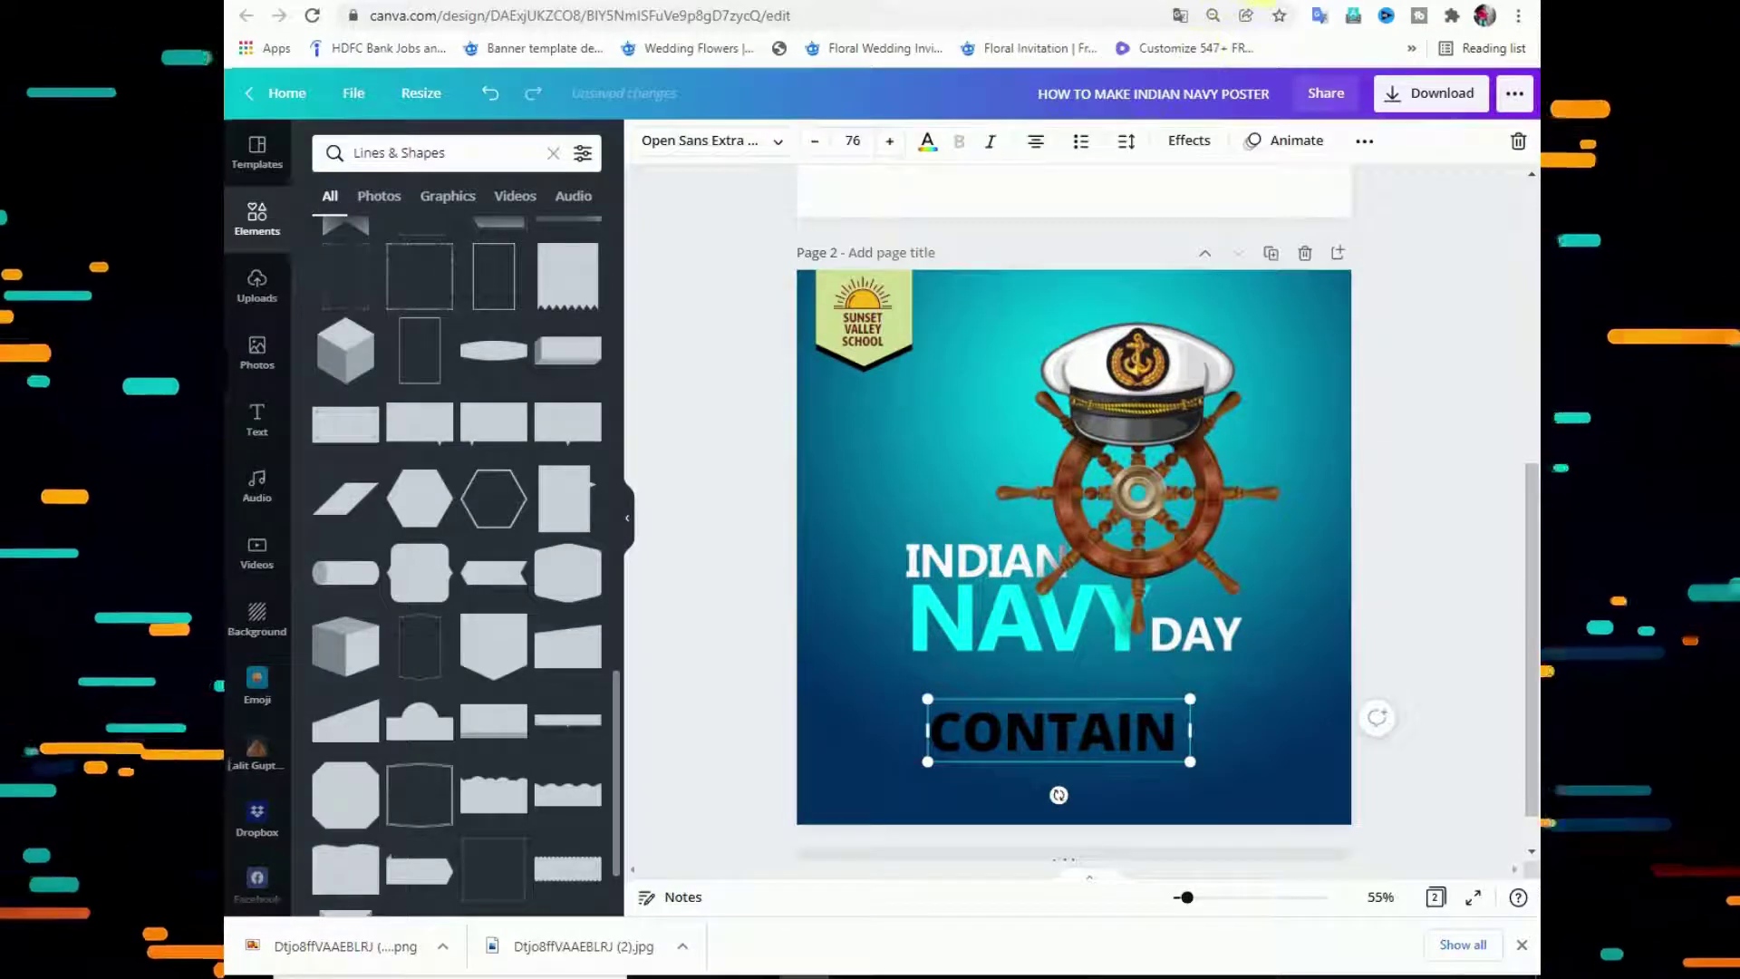
Browse the "indian navy day poster" results in Google Images and open the Easy Hindi Typing site in a new tab.
left_click(971, 3)
scroll(1378, 439, "down", 2)
scroll(746, 417, "down", 4)
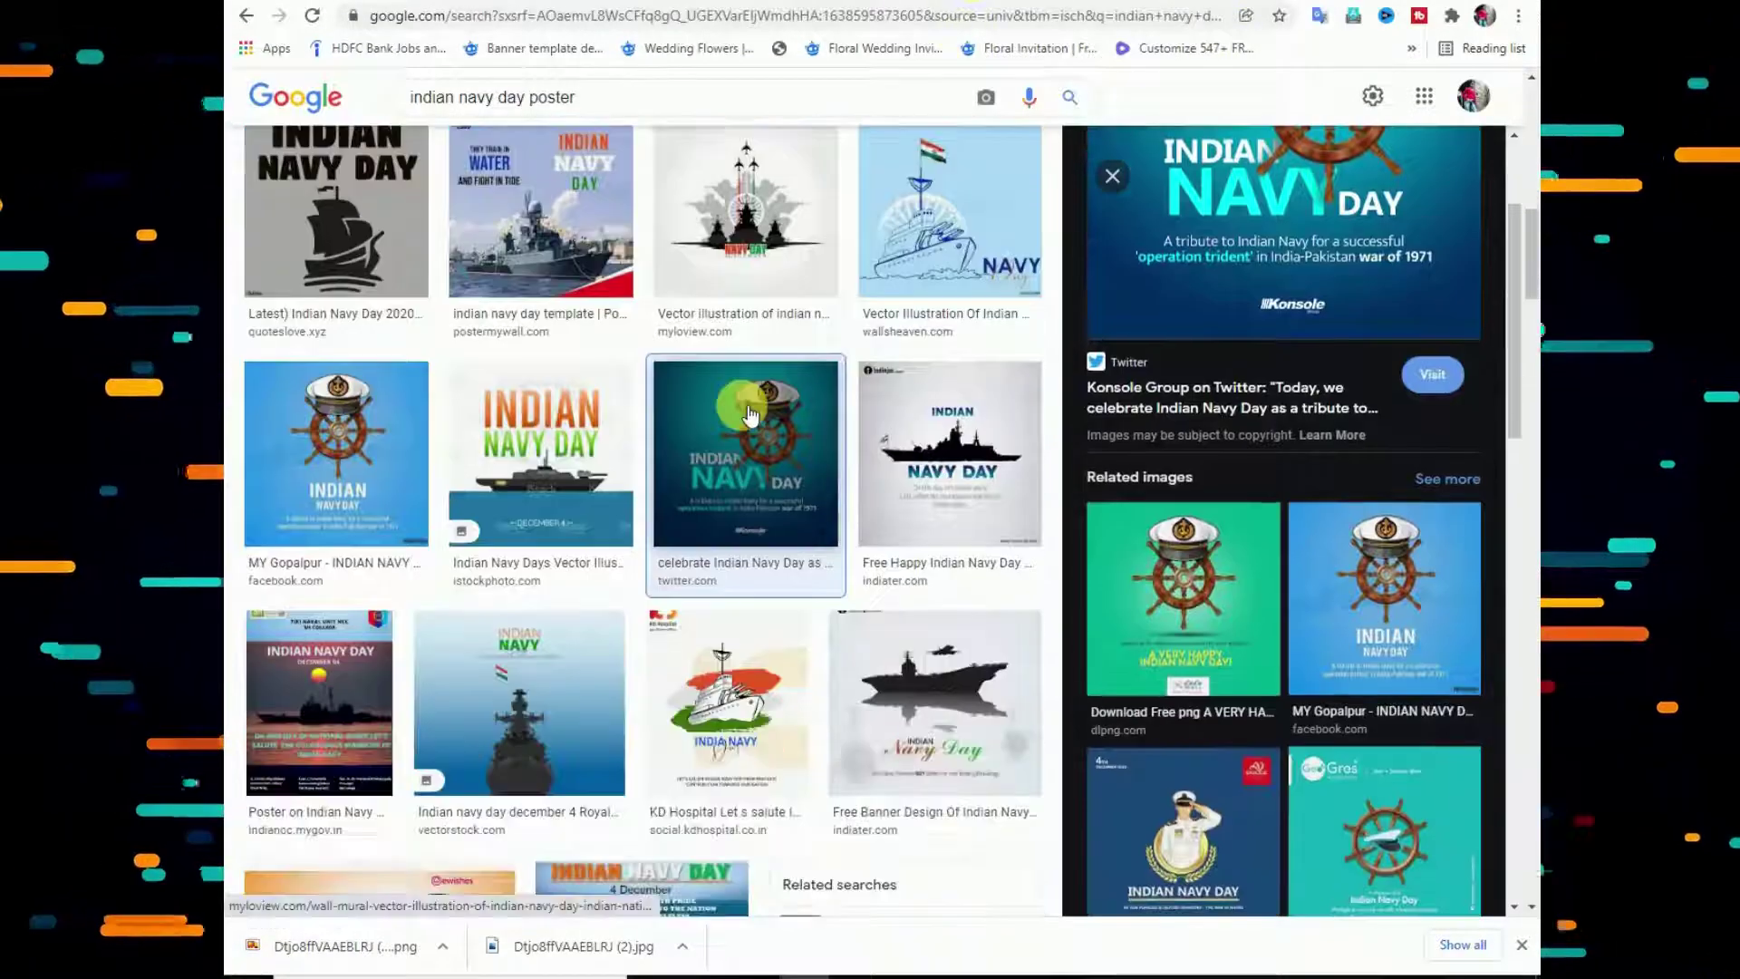
scroll(743, 415, "down", 2)
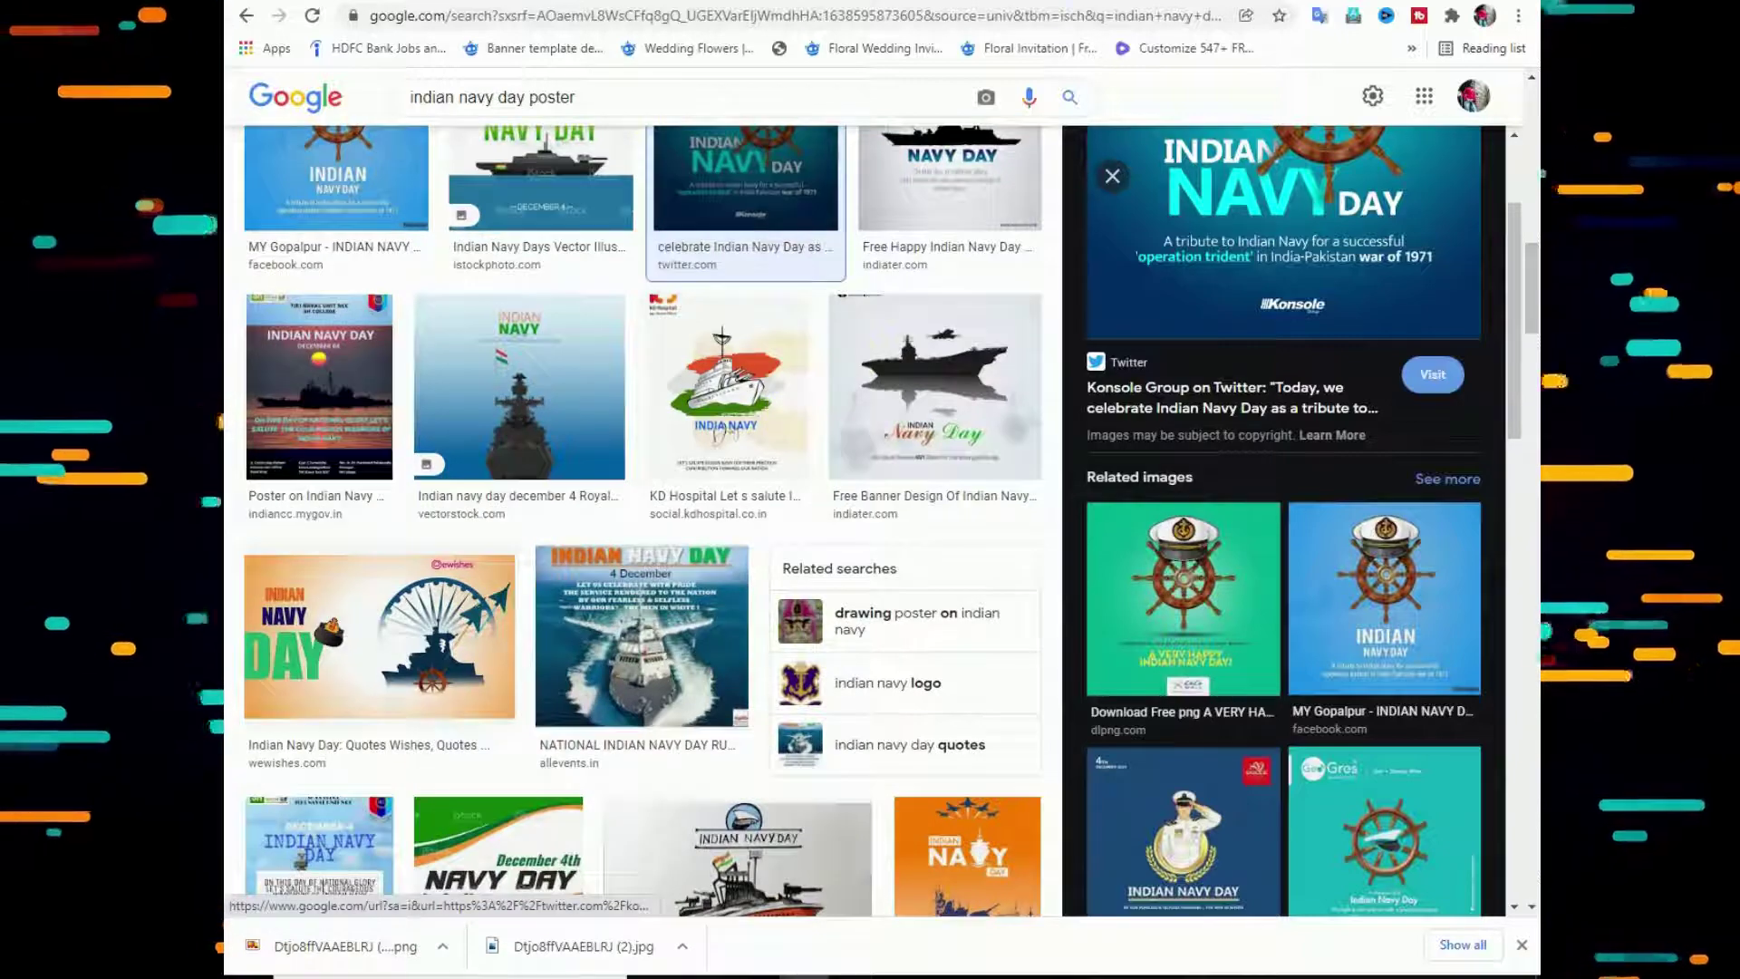
key("ctrl+t")
type("IN")
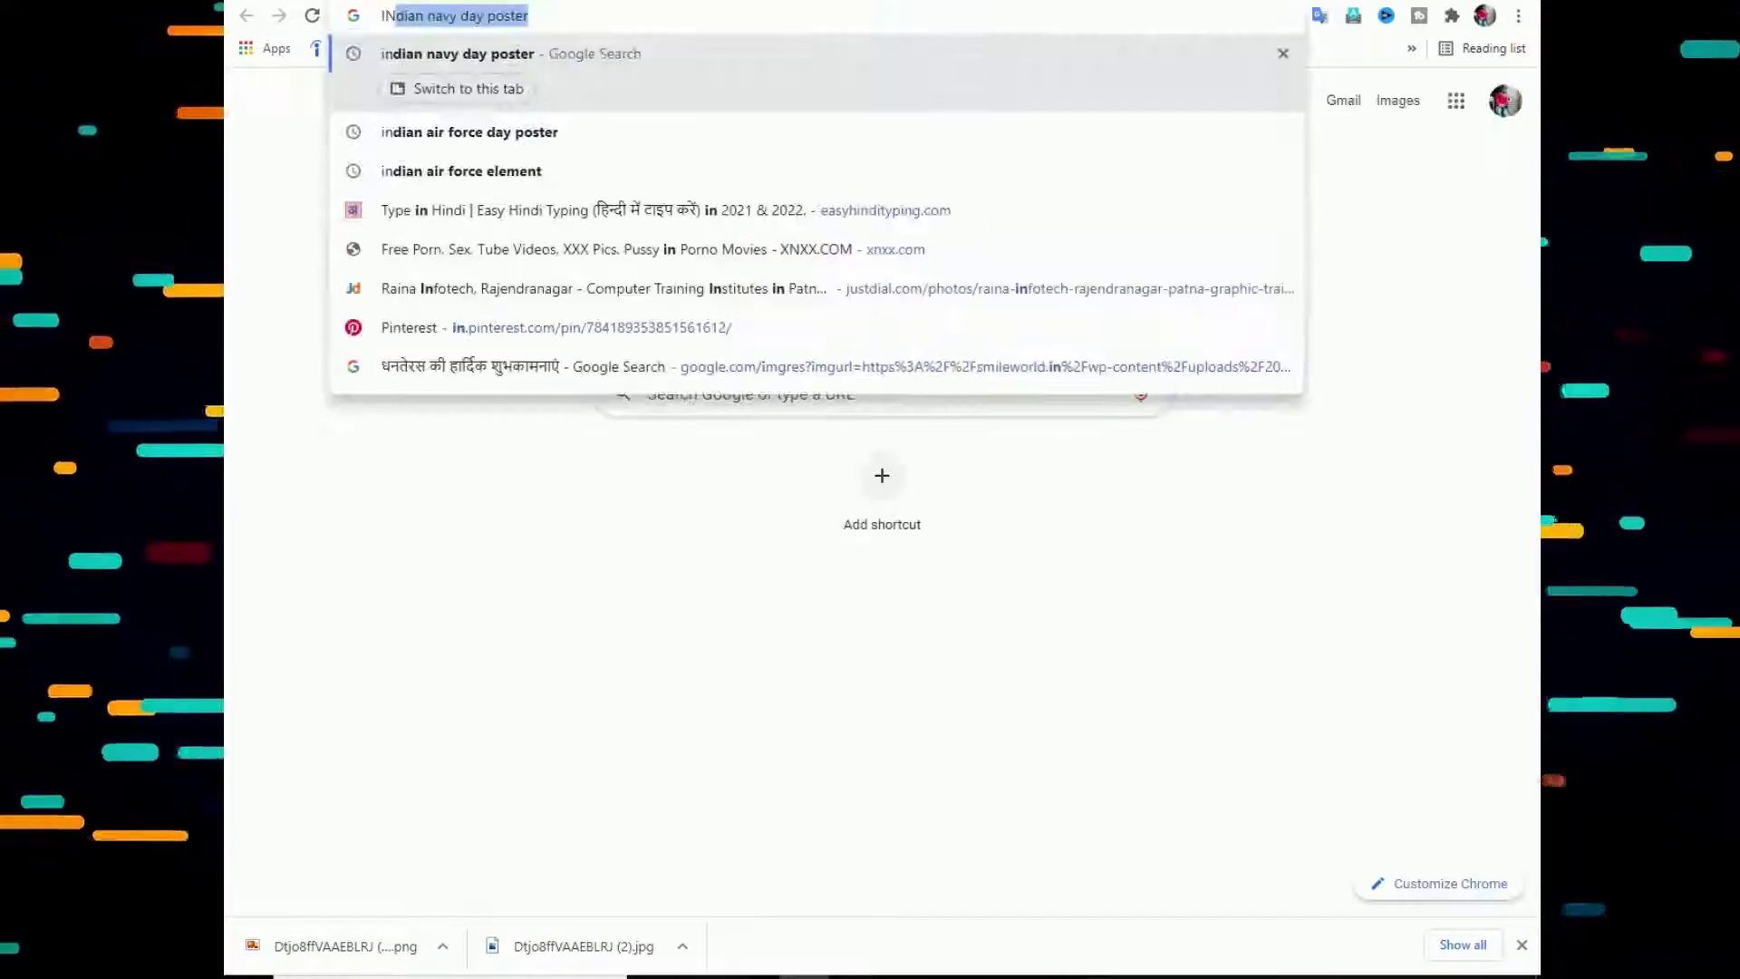
left_click(583, 249)
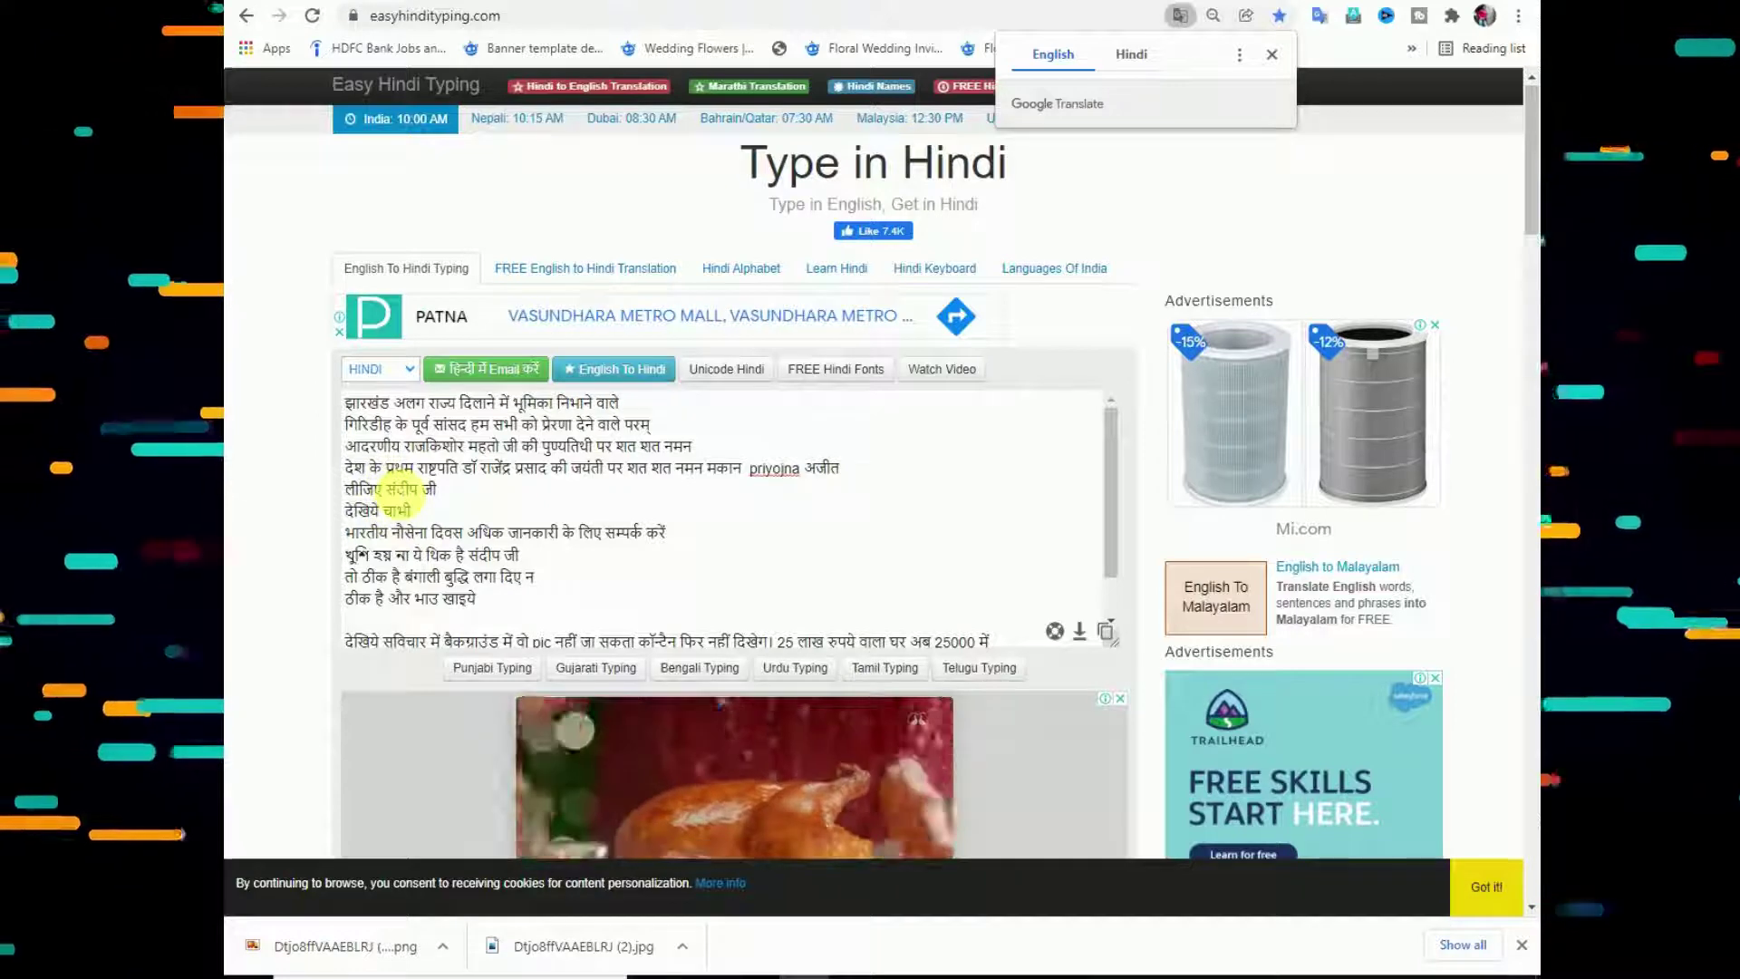
Find the phrase "भारतीय नौसेना दिवस" in the Easy Hindi Typing text and select it for copying.
scroll(402, 490, "down", 4)
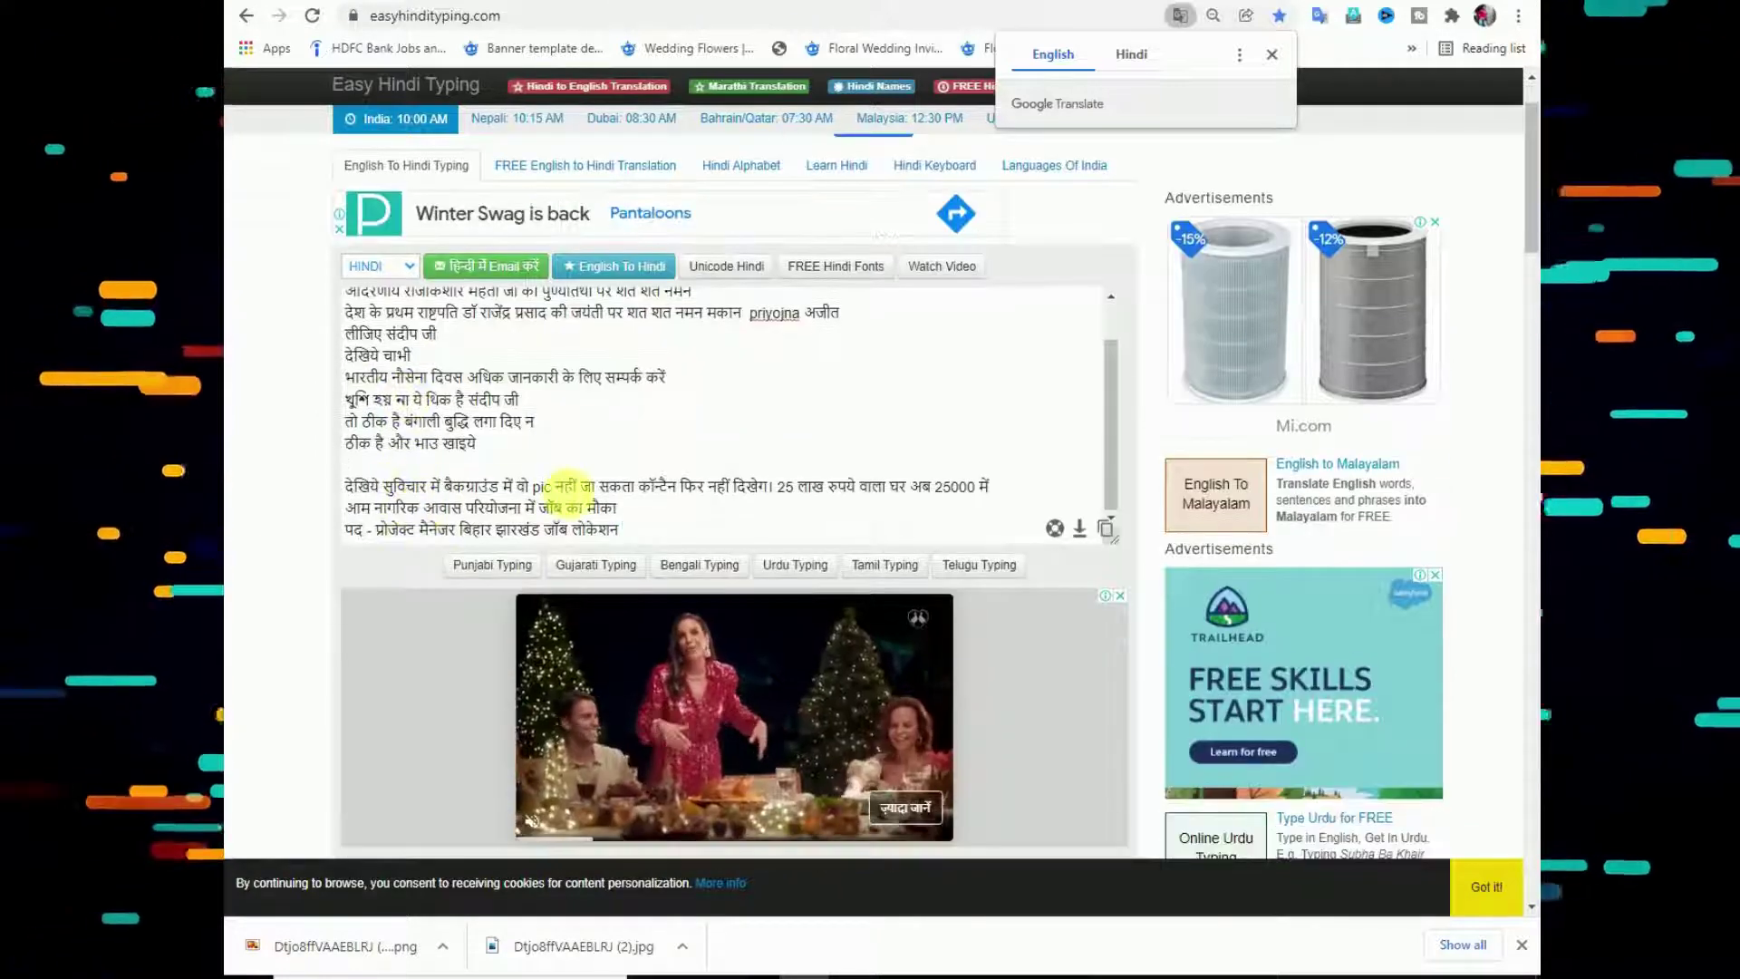
scroll(643, 486, "up", 1)
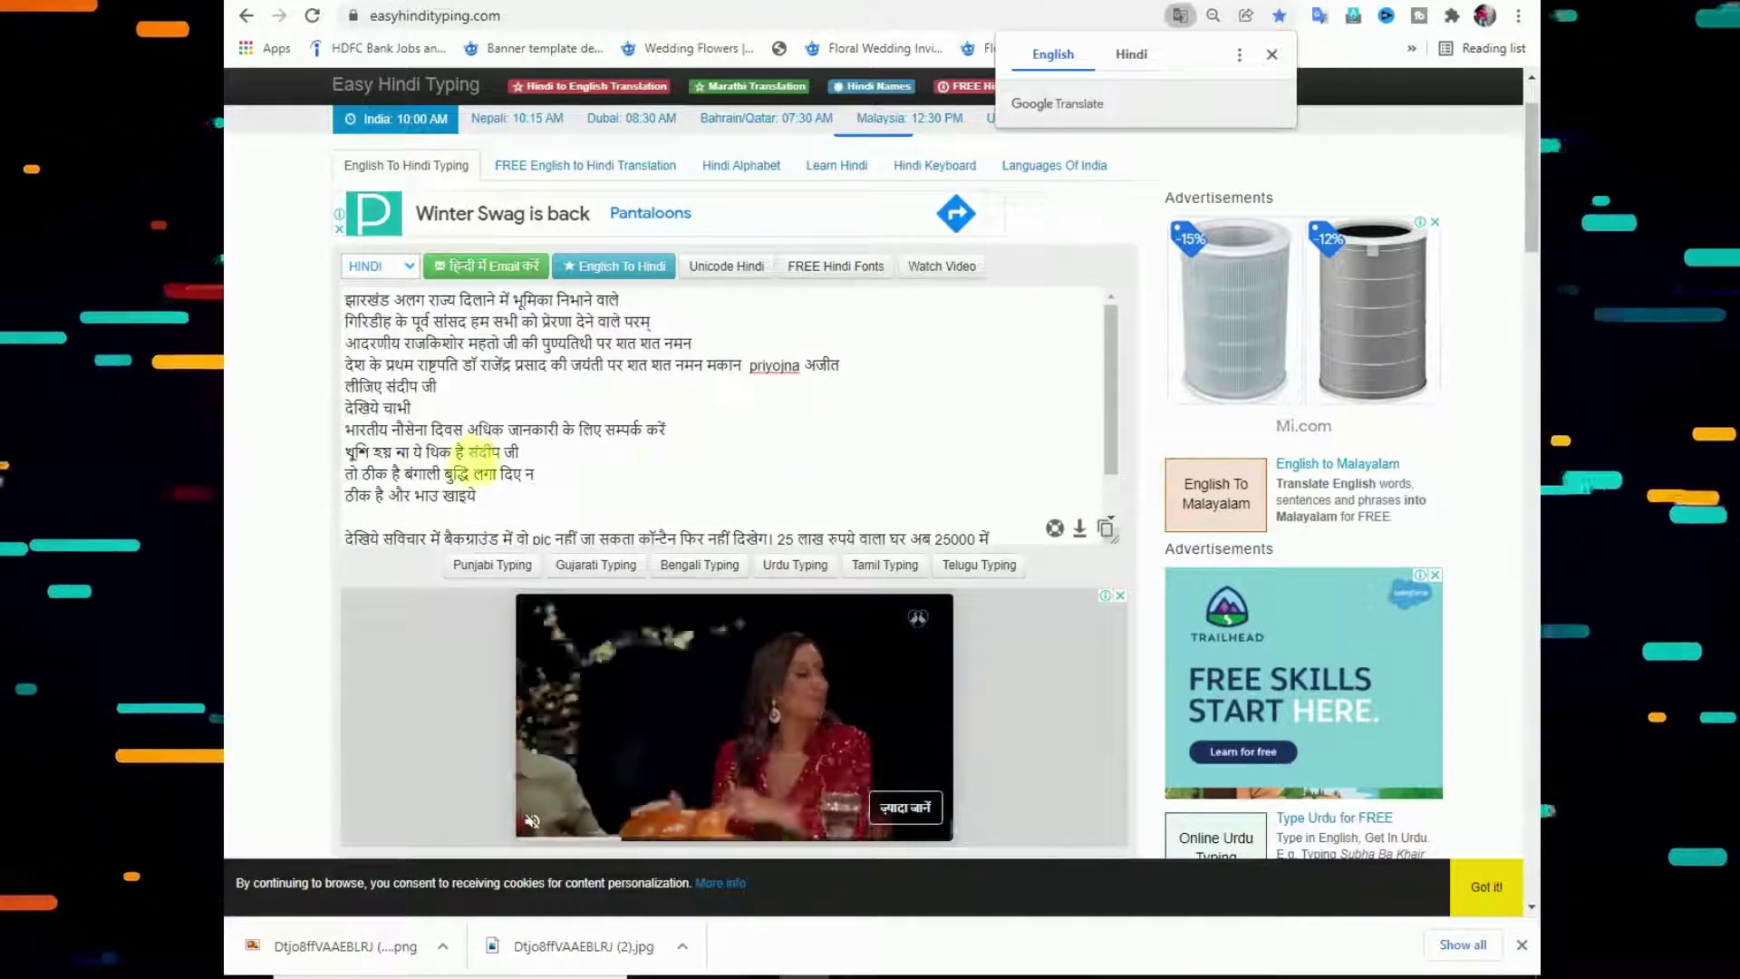
scroll(496, 424, "down", 1)
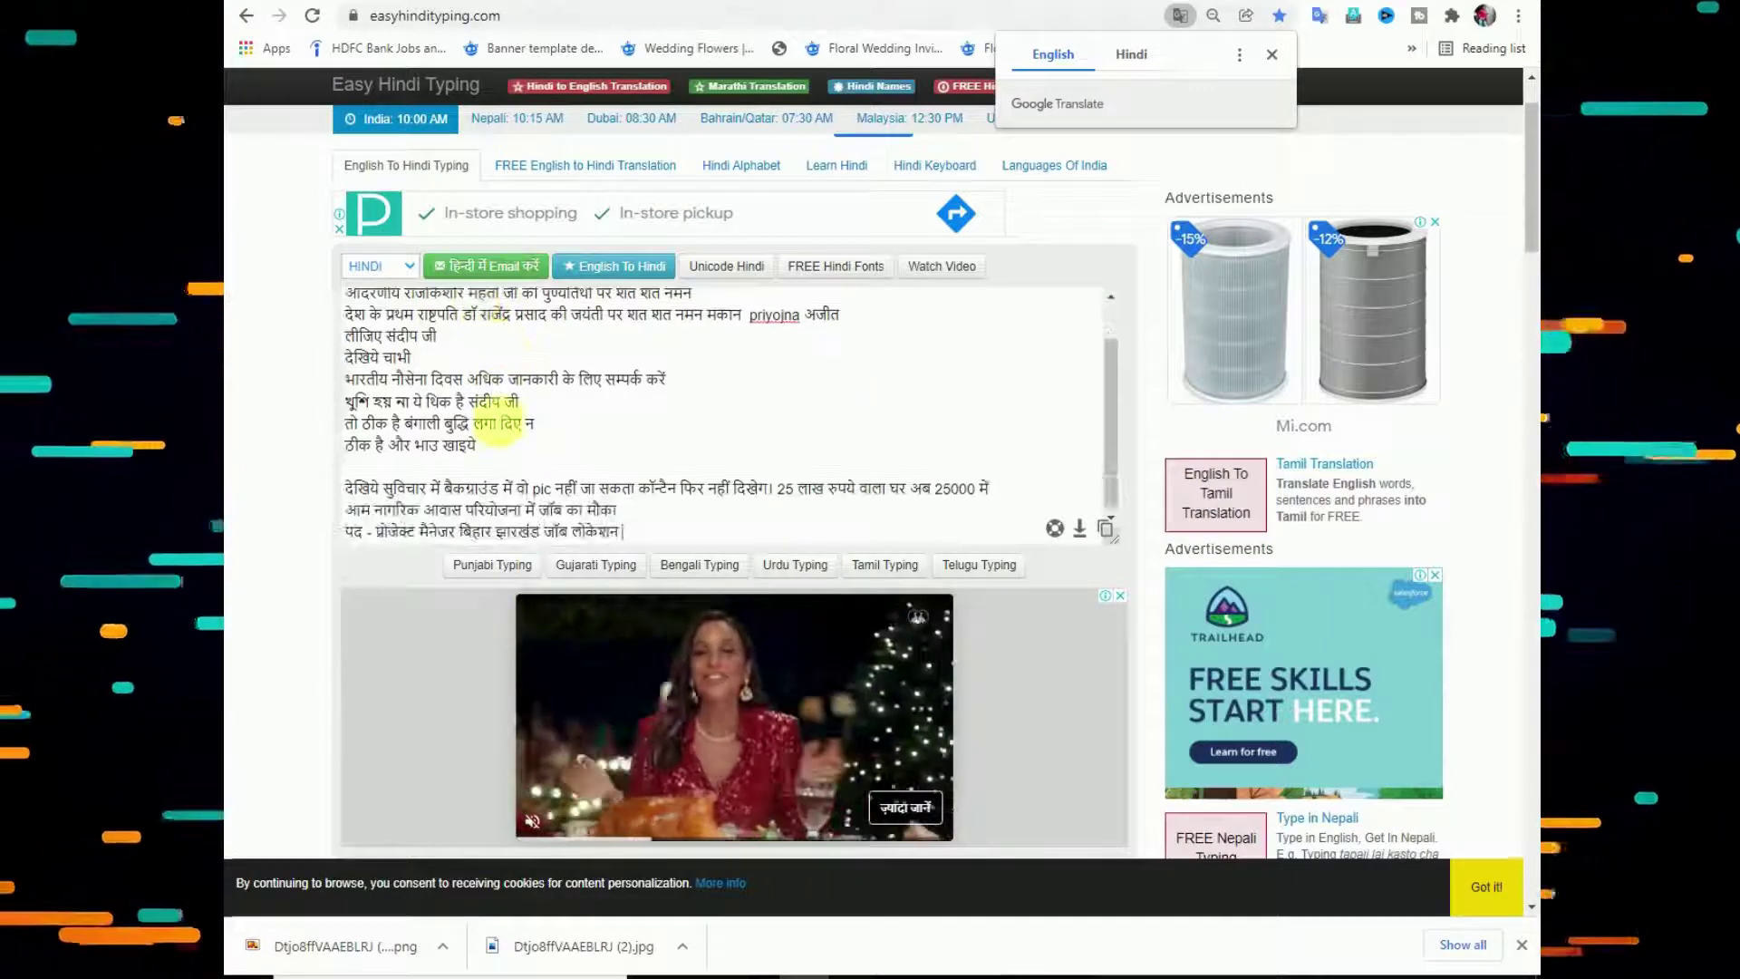
scroll(481, 424, "down", 1)
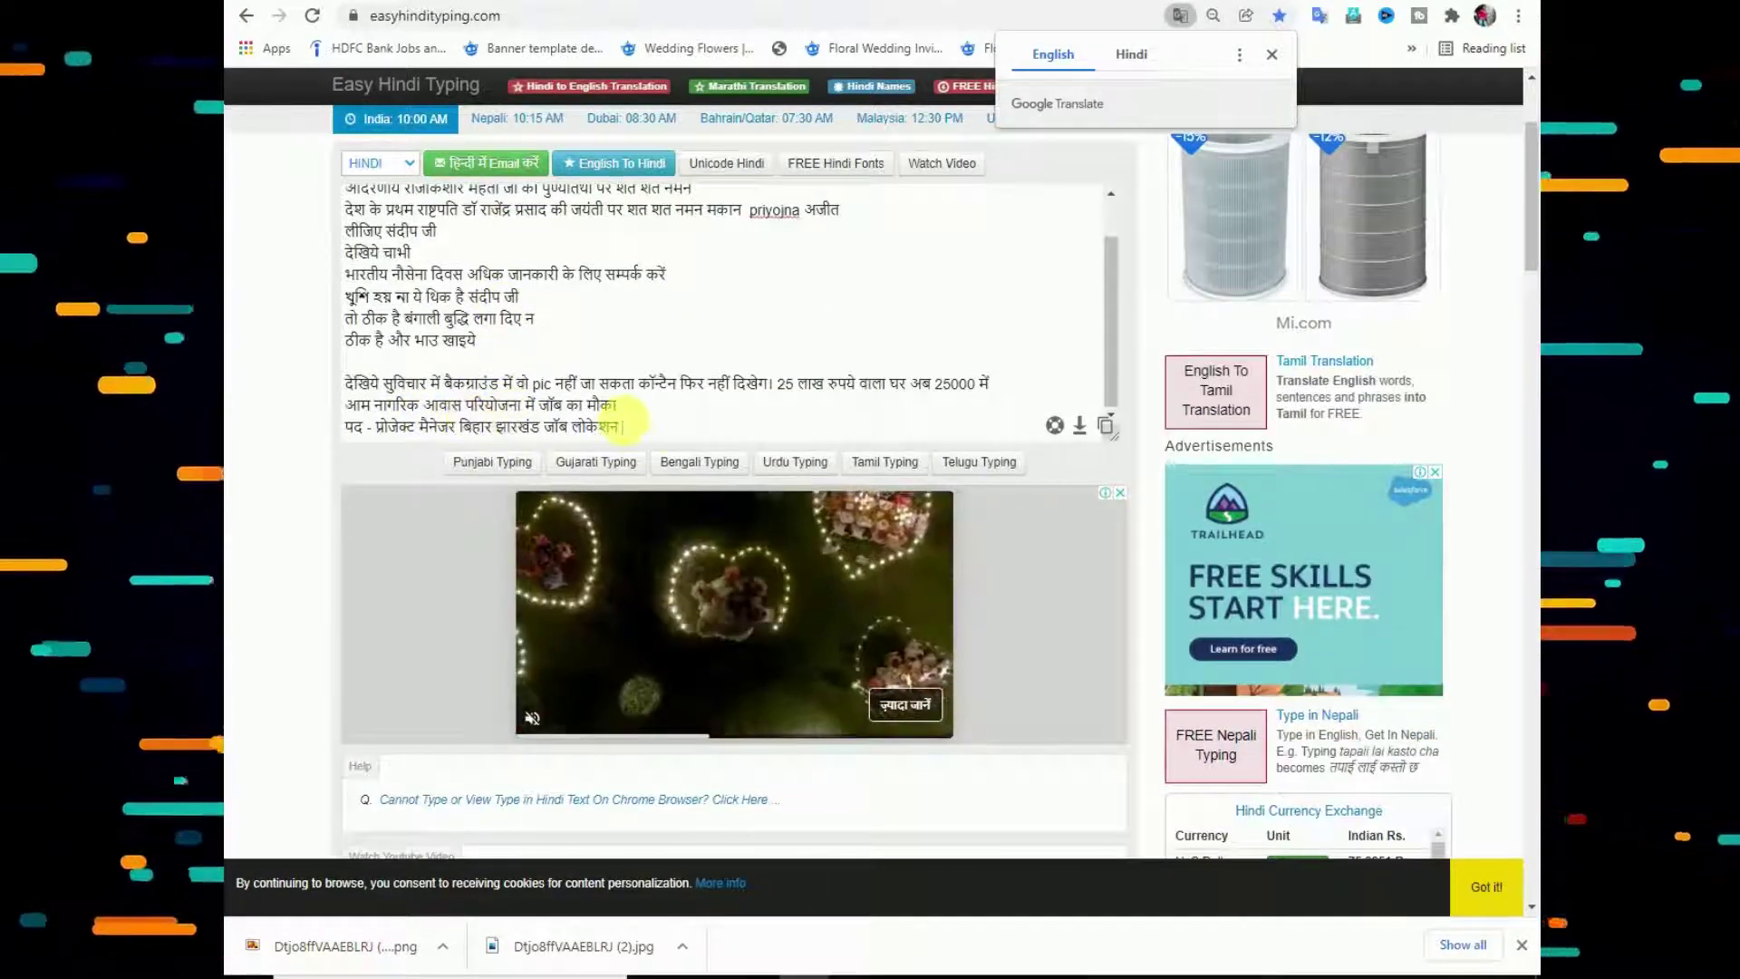
scroll(630, 419, "up", 1)
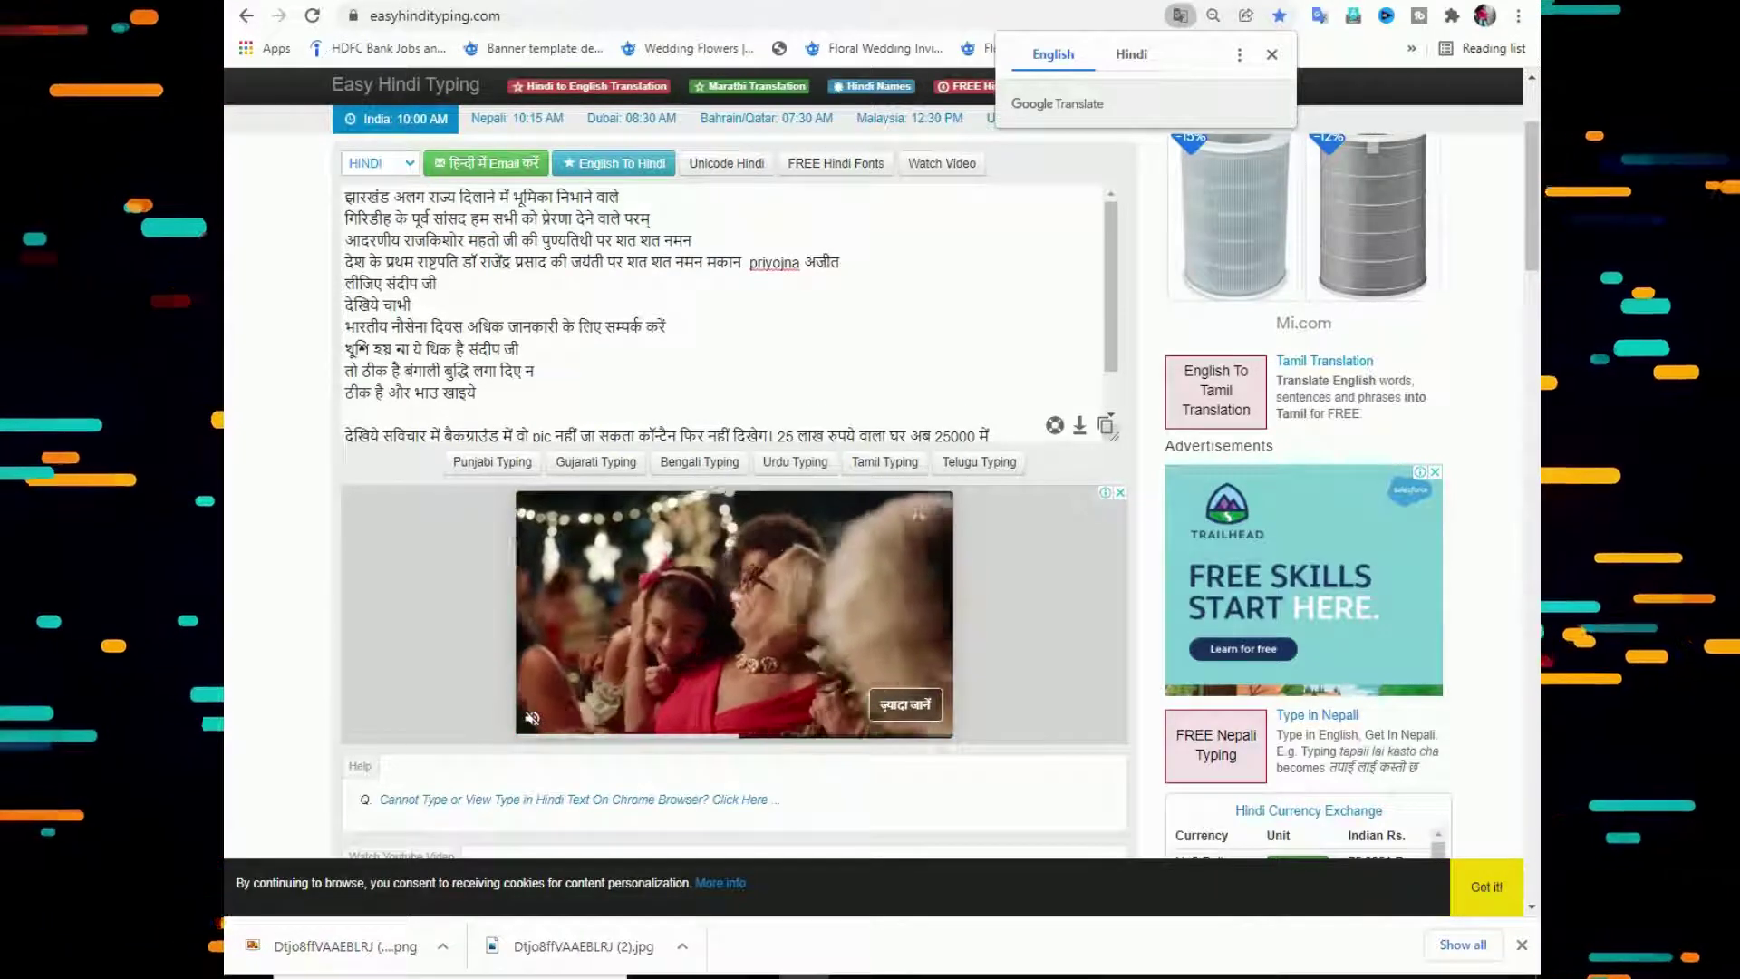
key("ctrl+t")
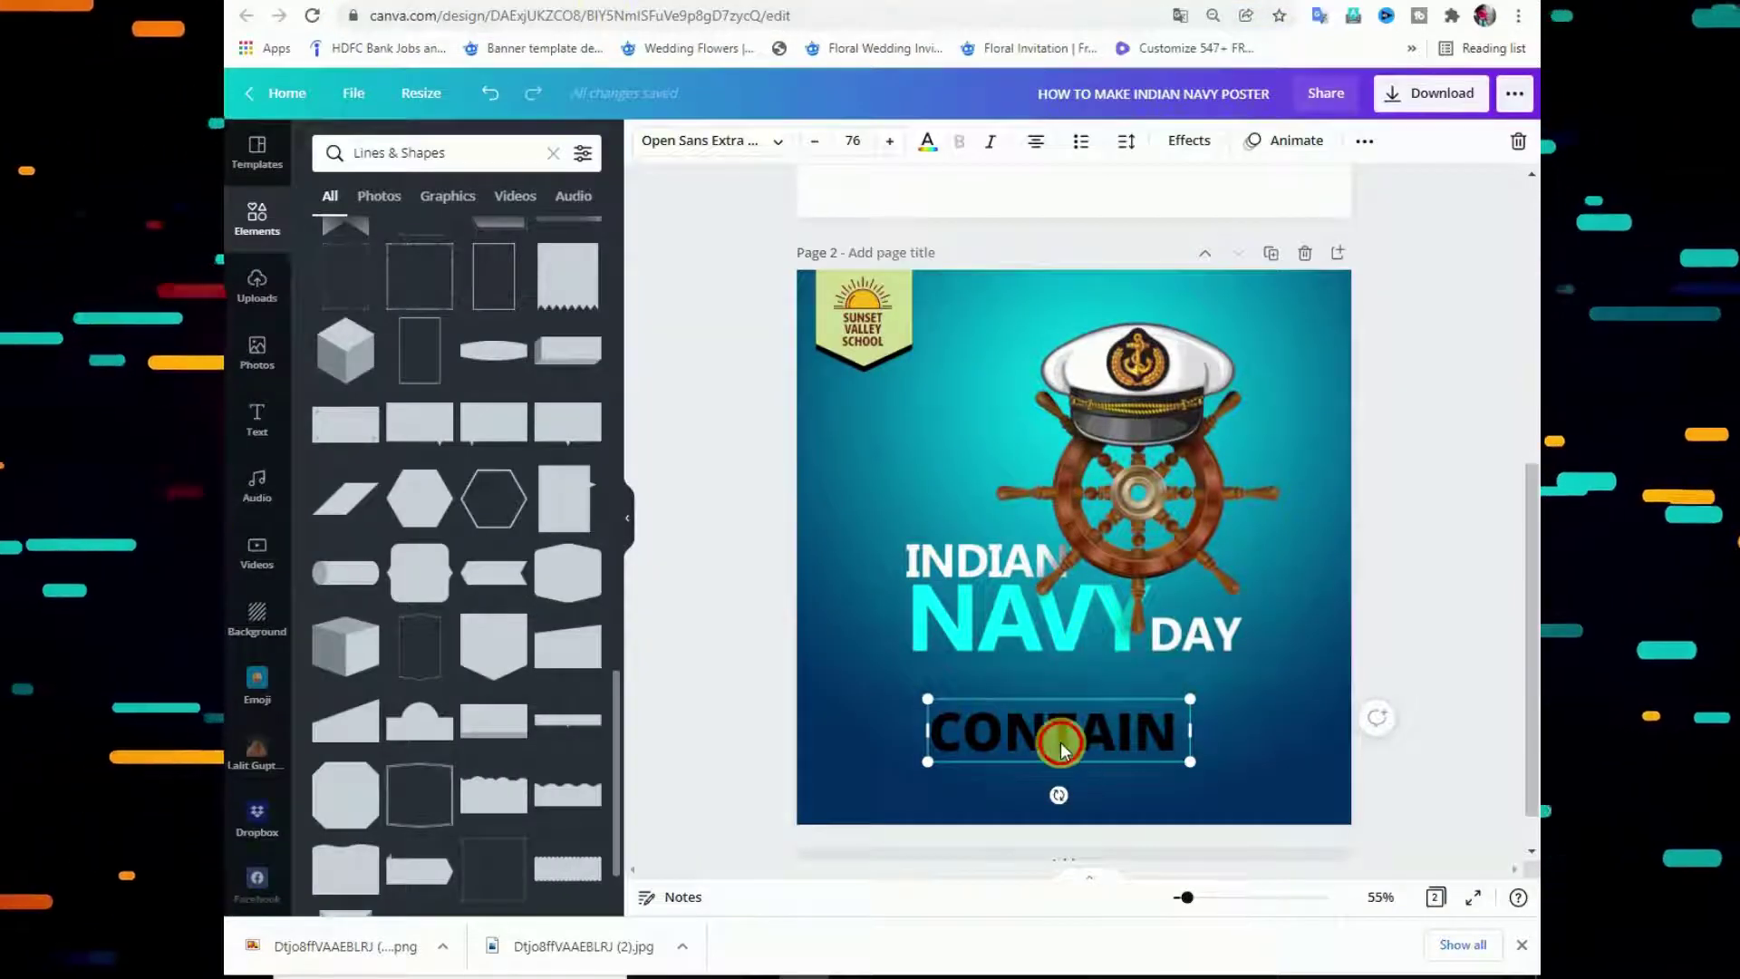
double_click(1063, 747)
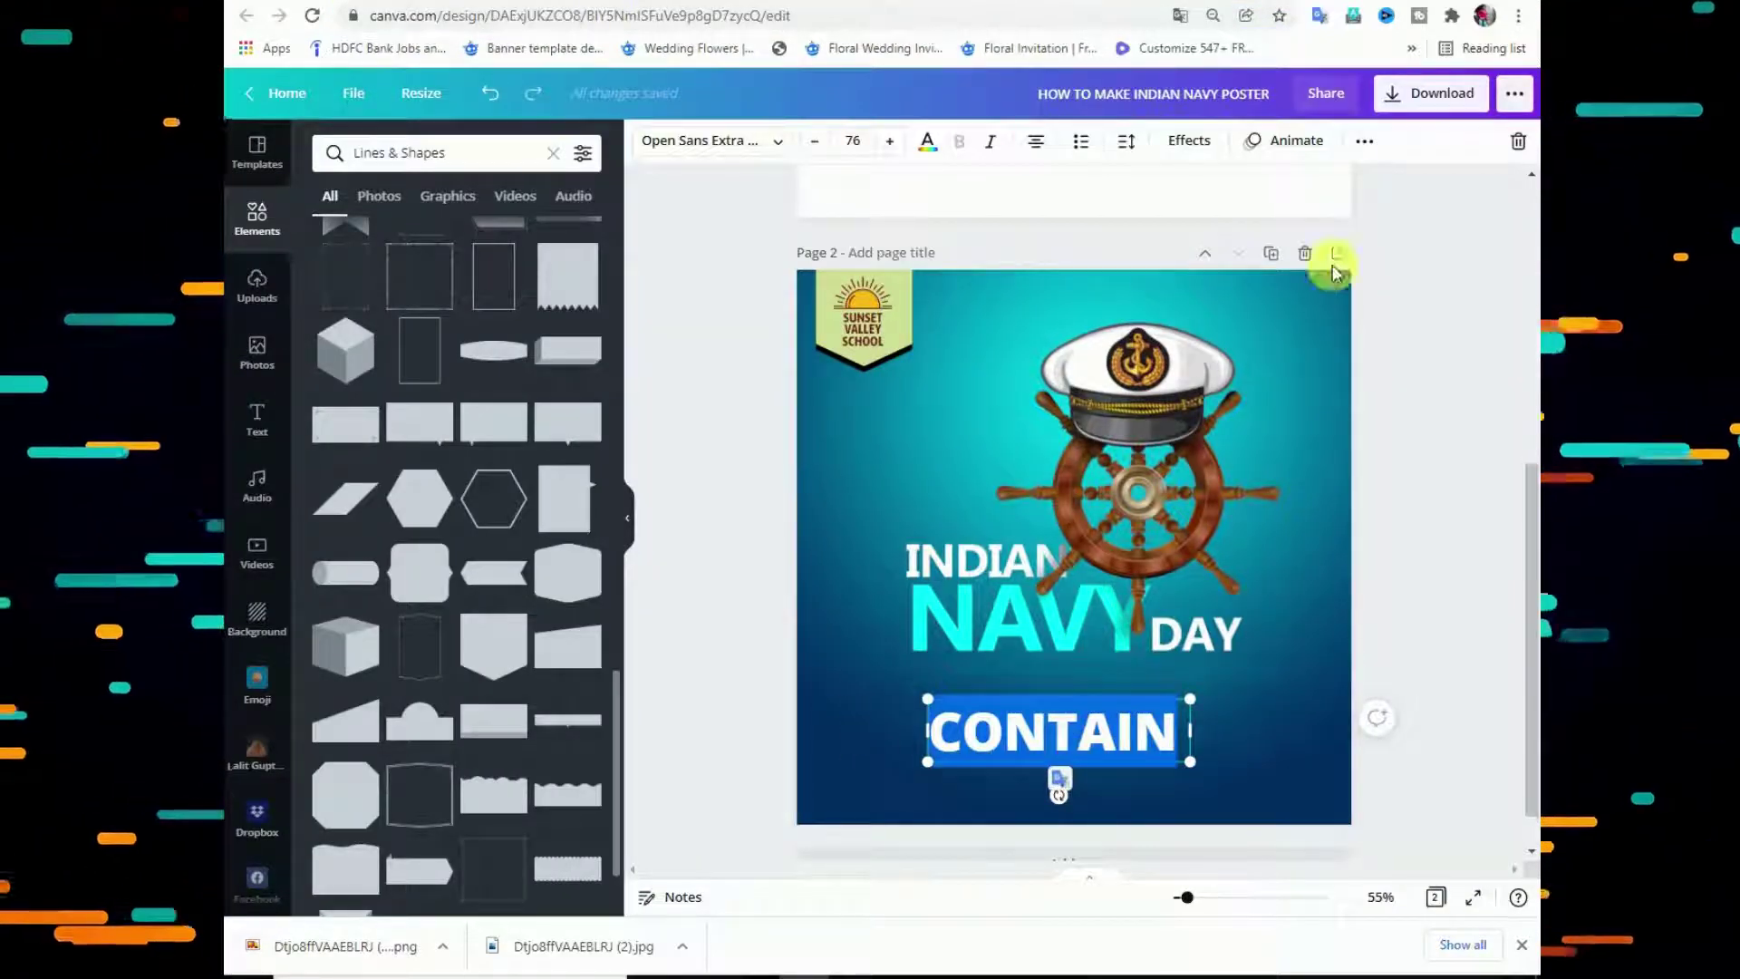
left_click(598, 1)
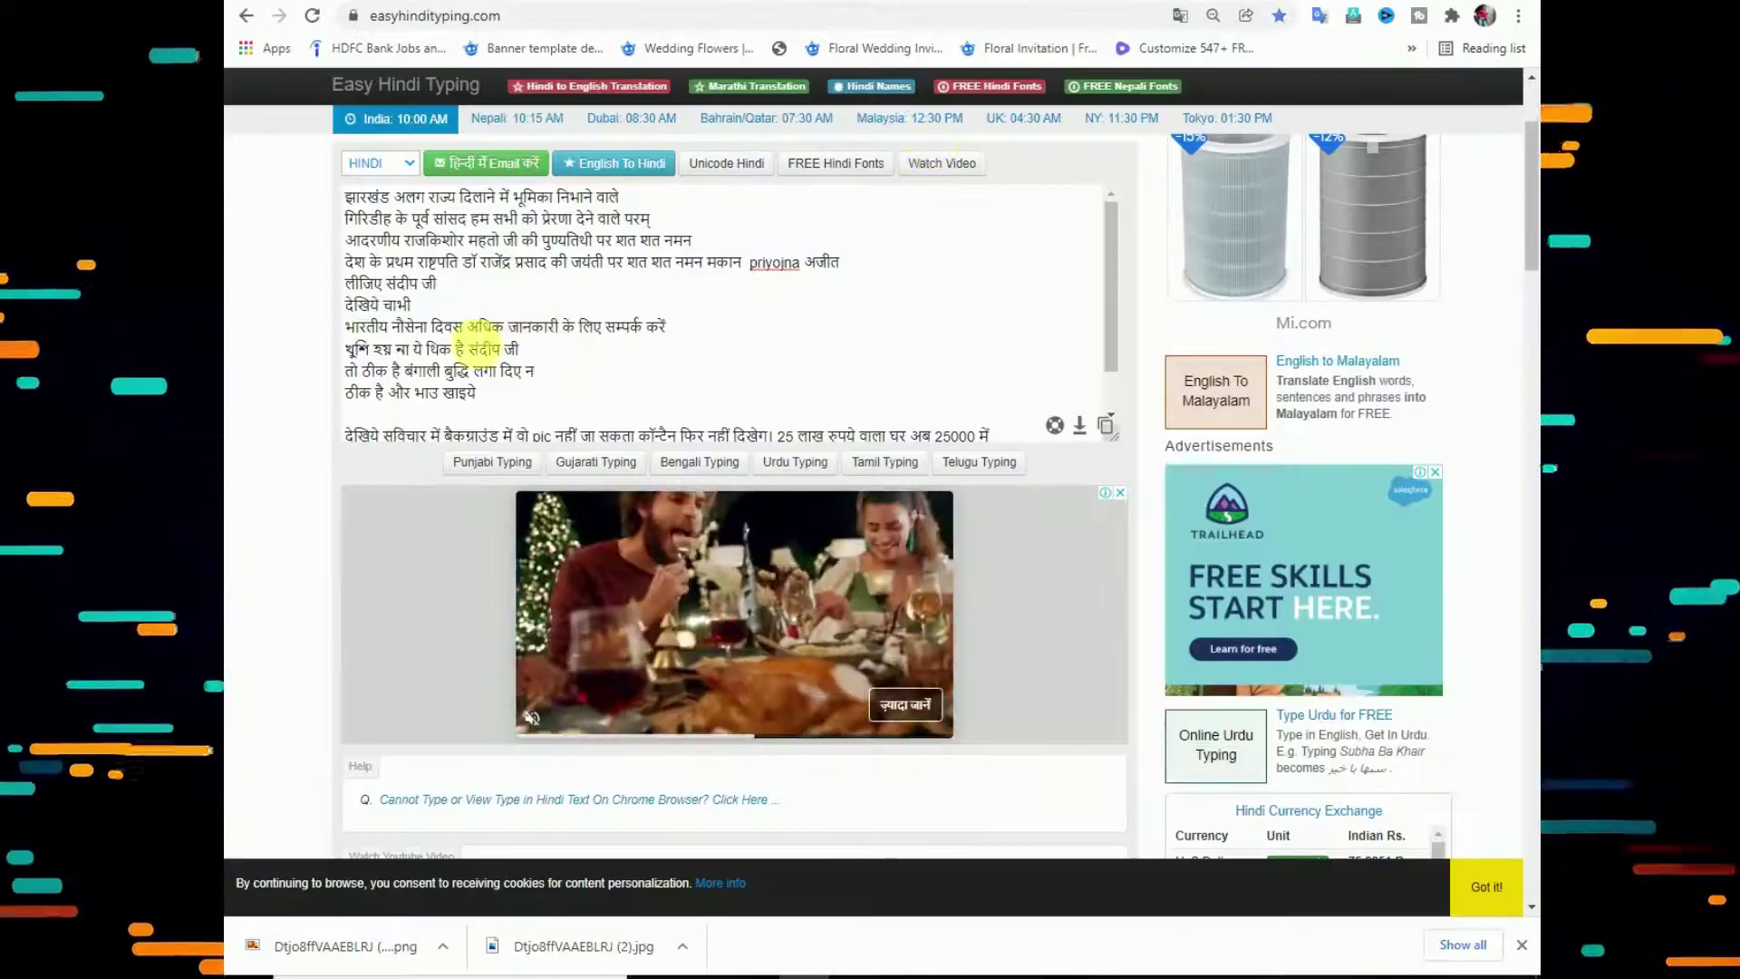
left_click_drag(464, 328, 347, 332)
key("ctrl+c")
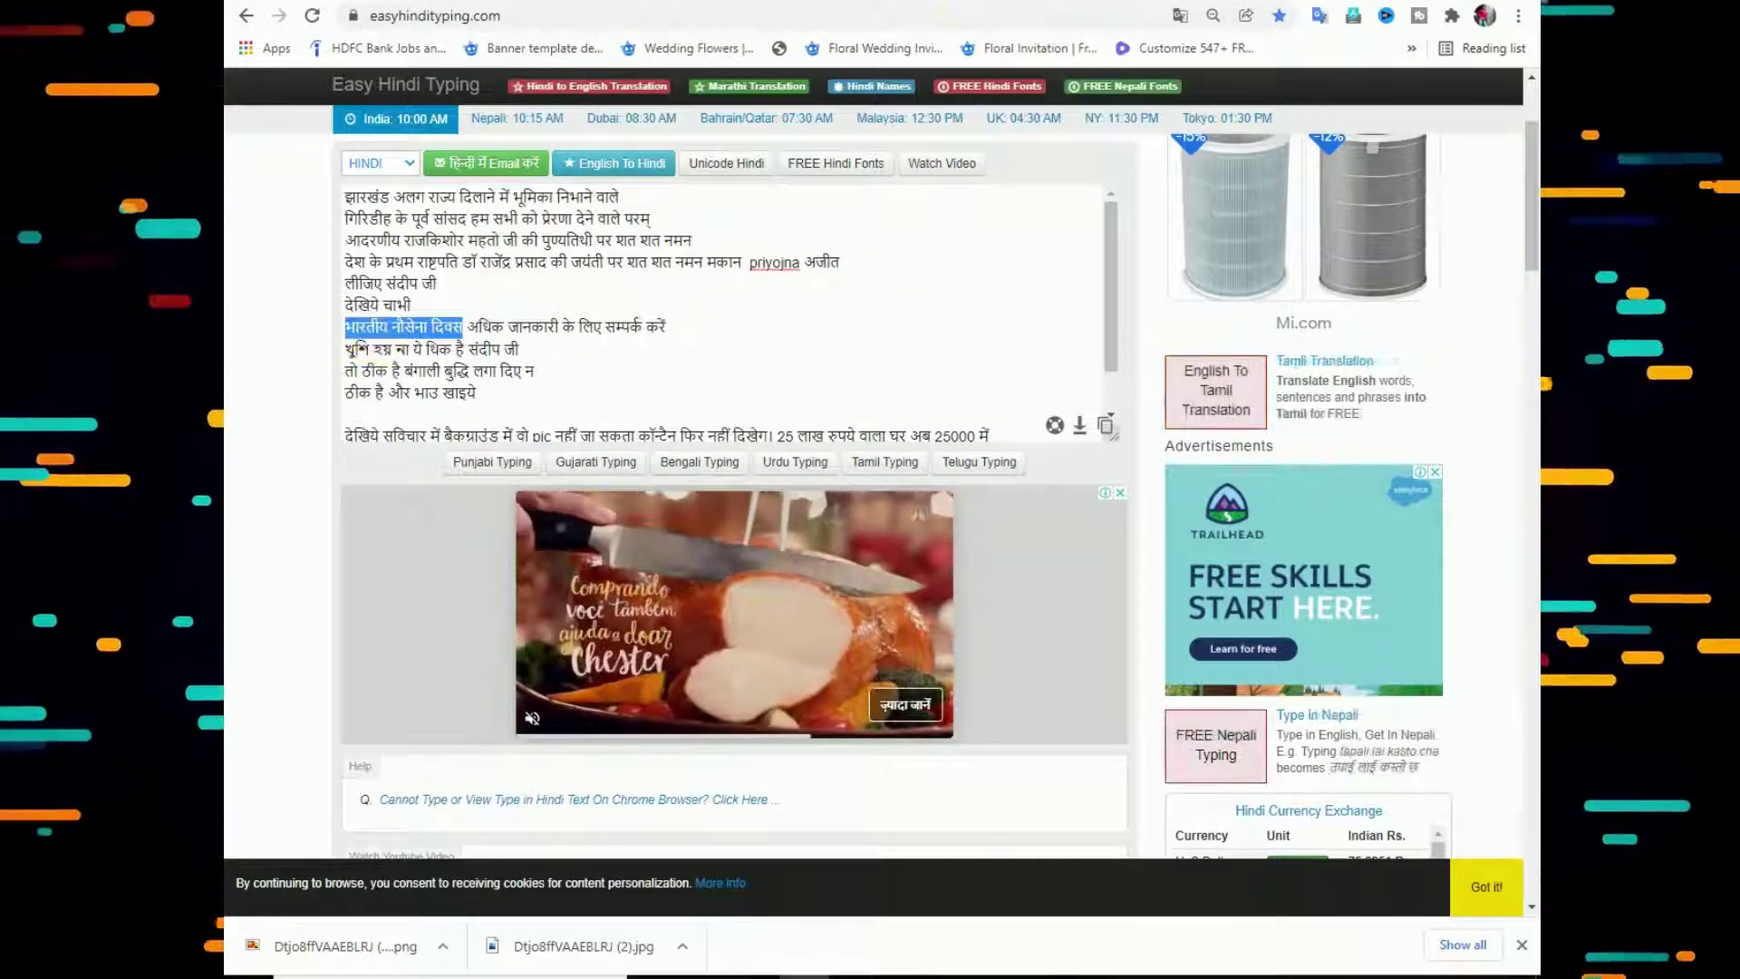
Switch back to the Canva poster and replace the CONTAIN text with the copied phrase "भारतीय नौसेना दिवस".
key("ctrl+Tab")
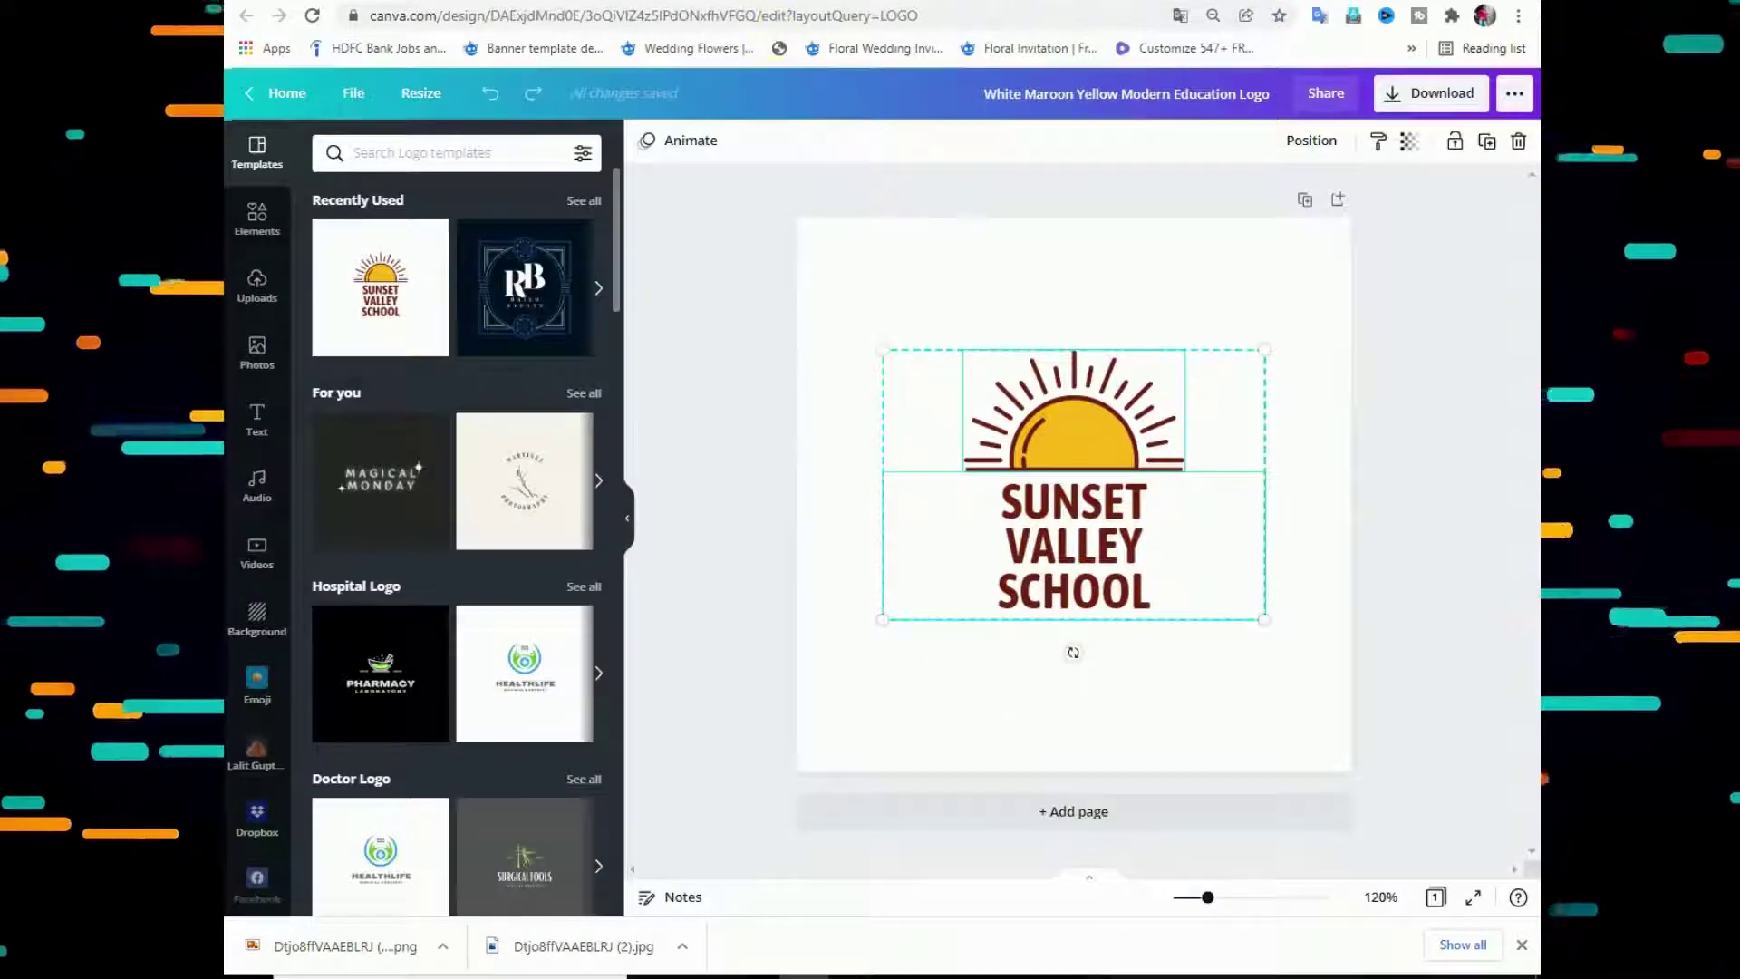
key("ctrl+Tab")
triple_click(1077, 759)
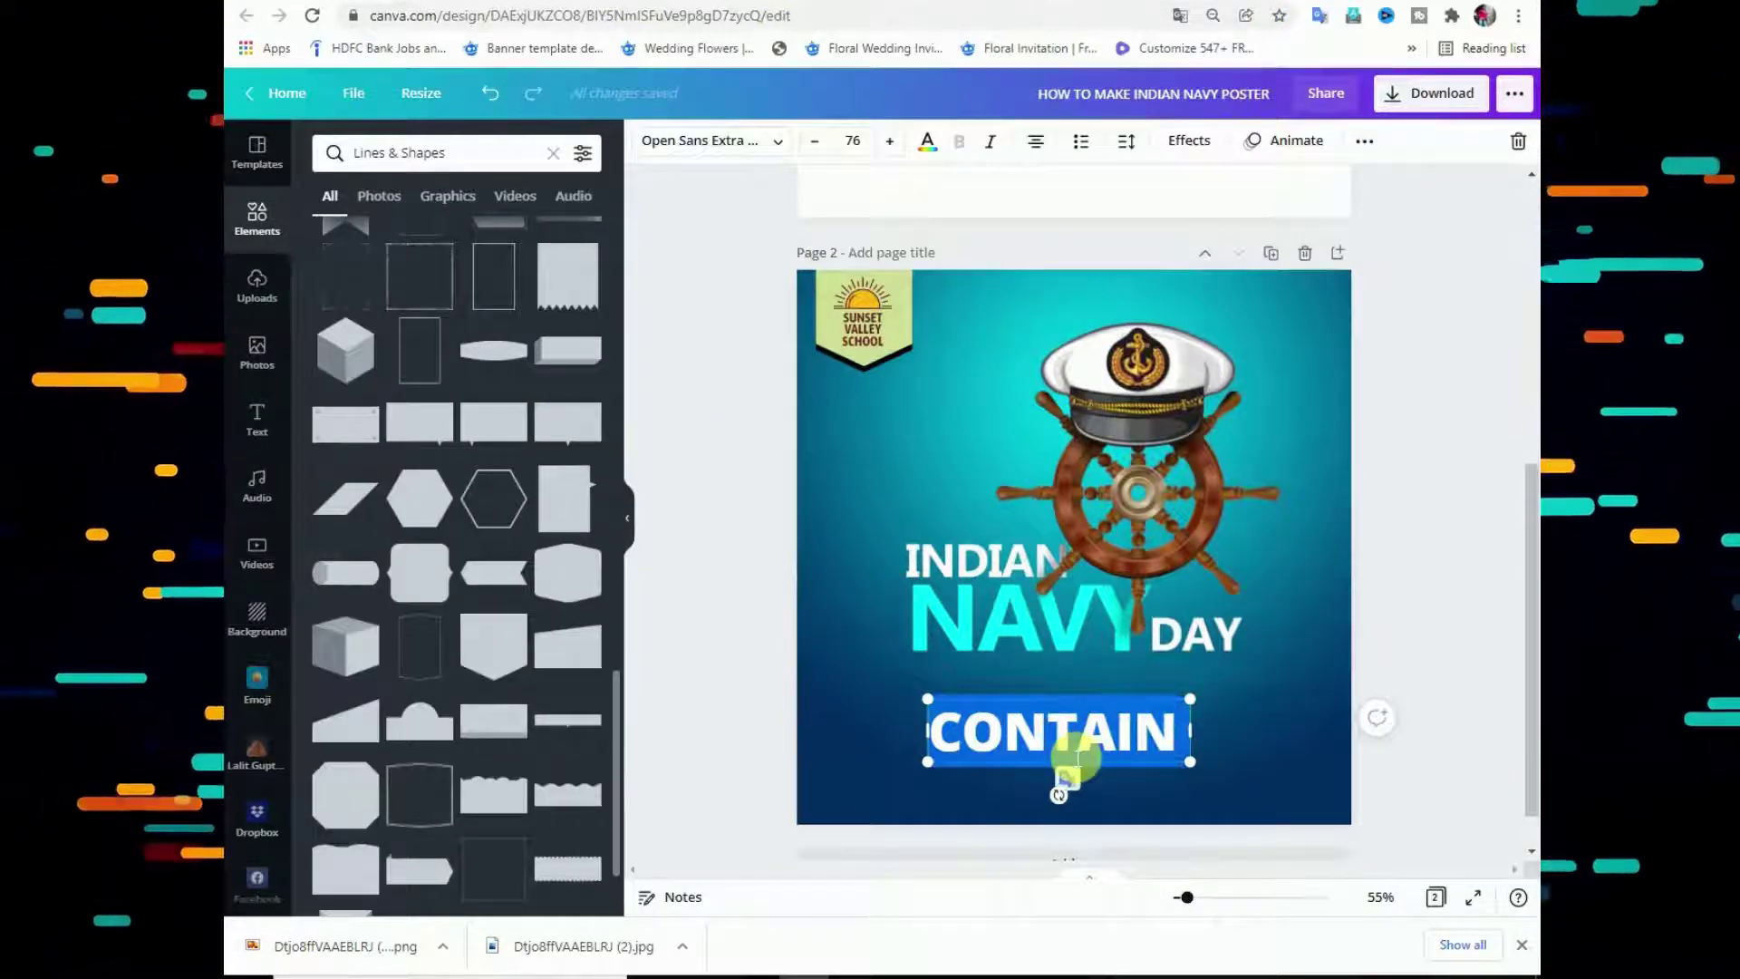
key("ctrl+v")
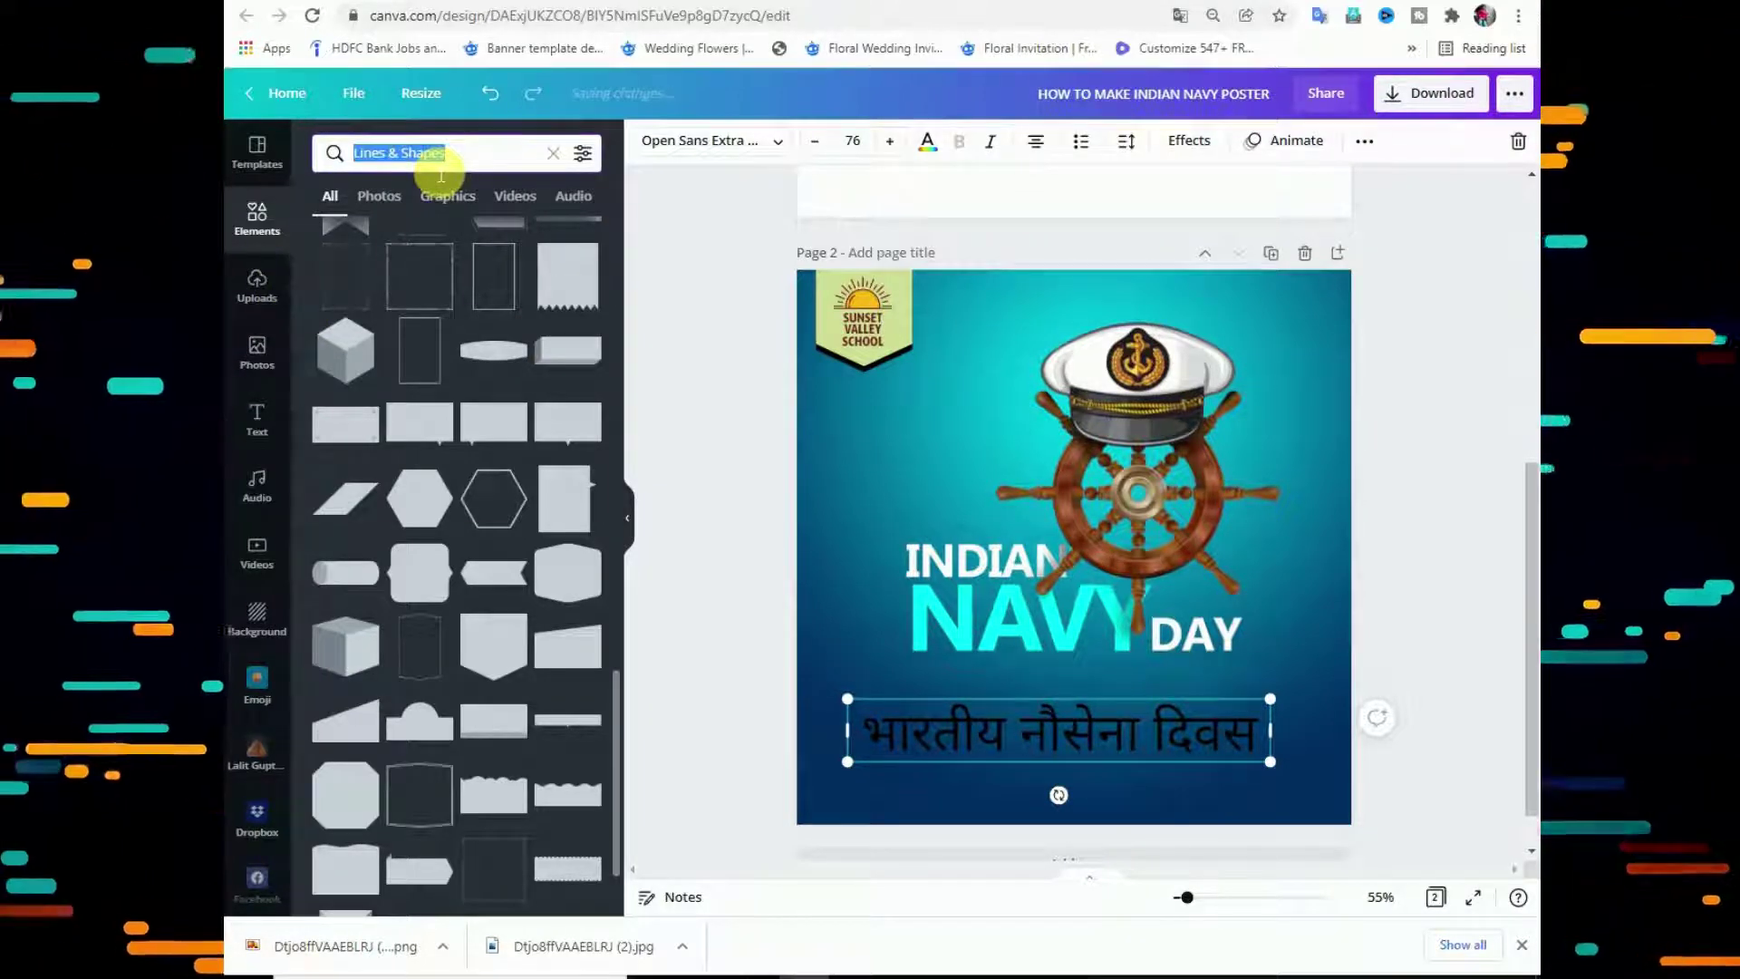
type("NO")
key("BackSpace")
key("BackSpace")
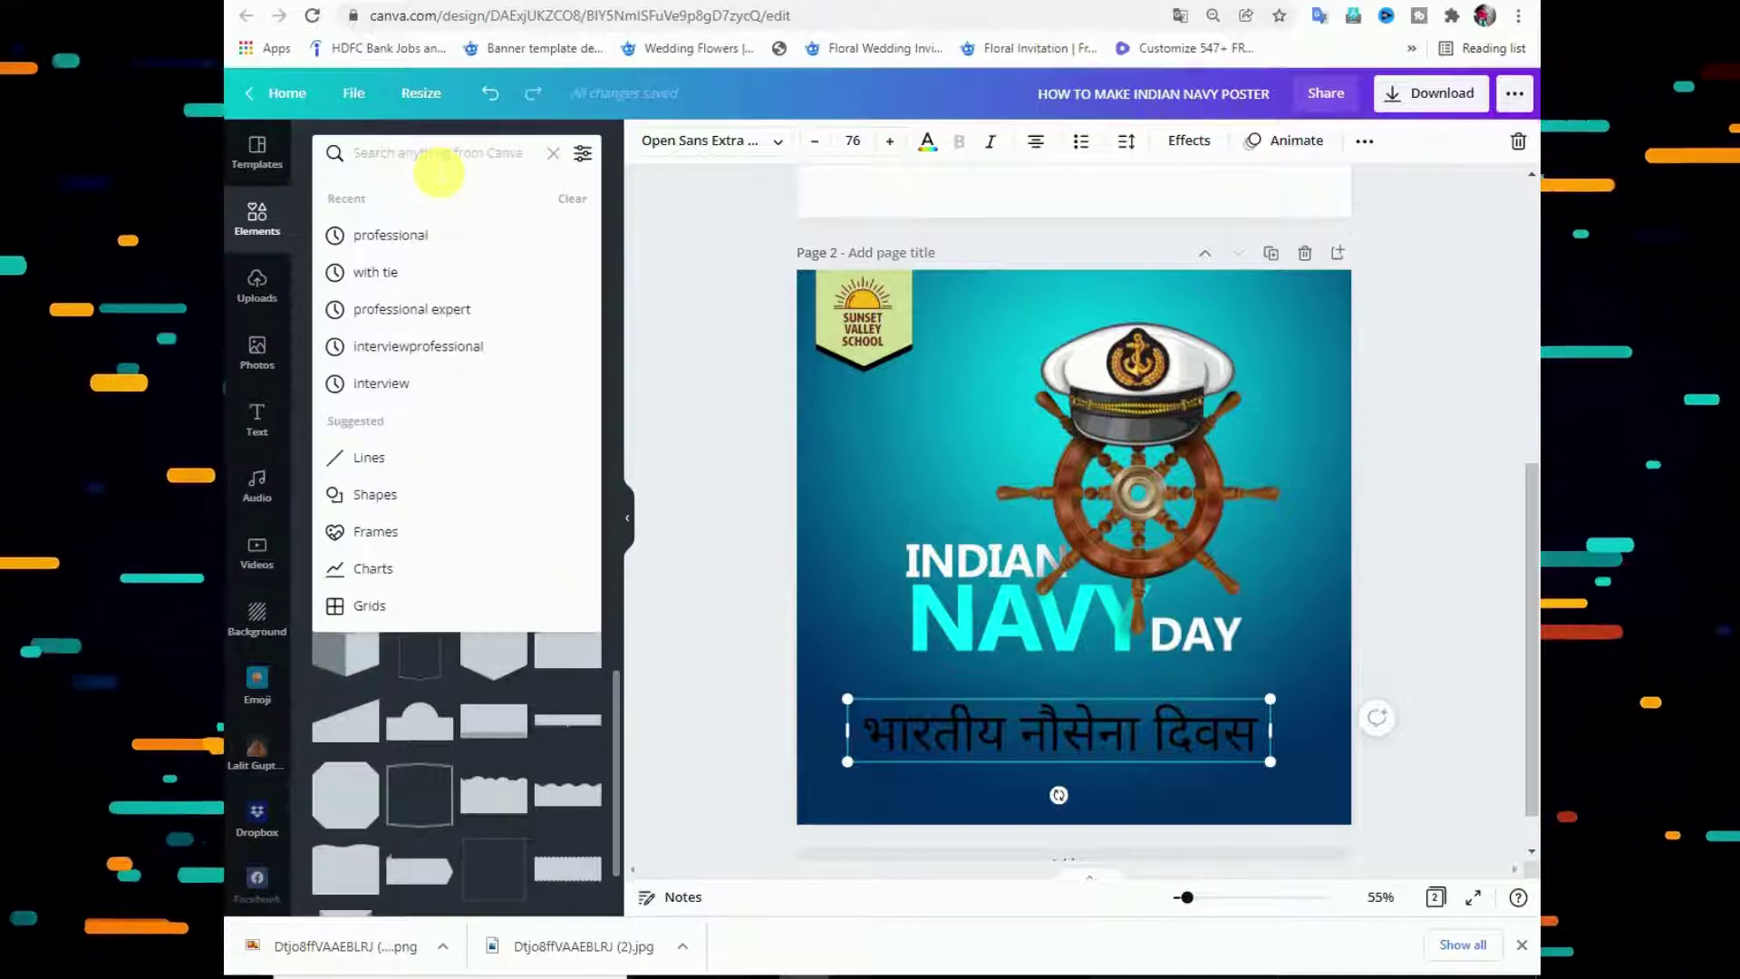
Search the available fonts for "MODA" for the Hindi text below the title.
left_click(688, 155)
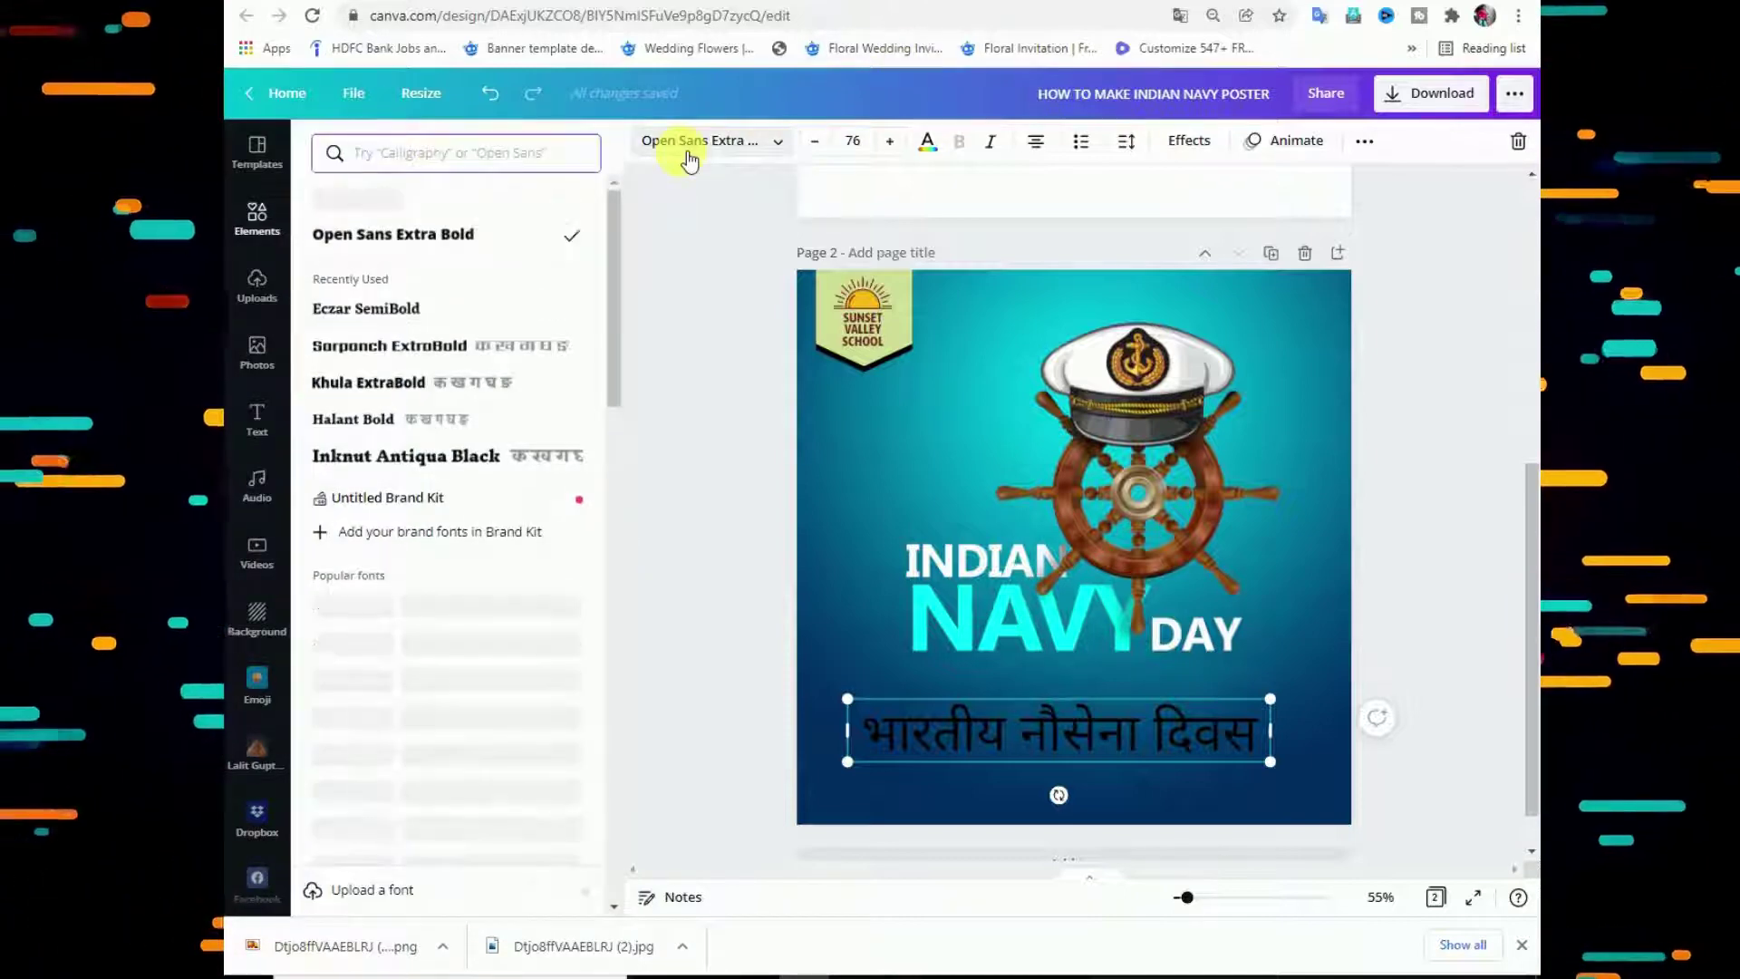
type("MOD")
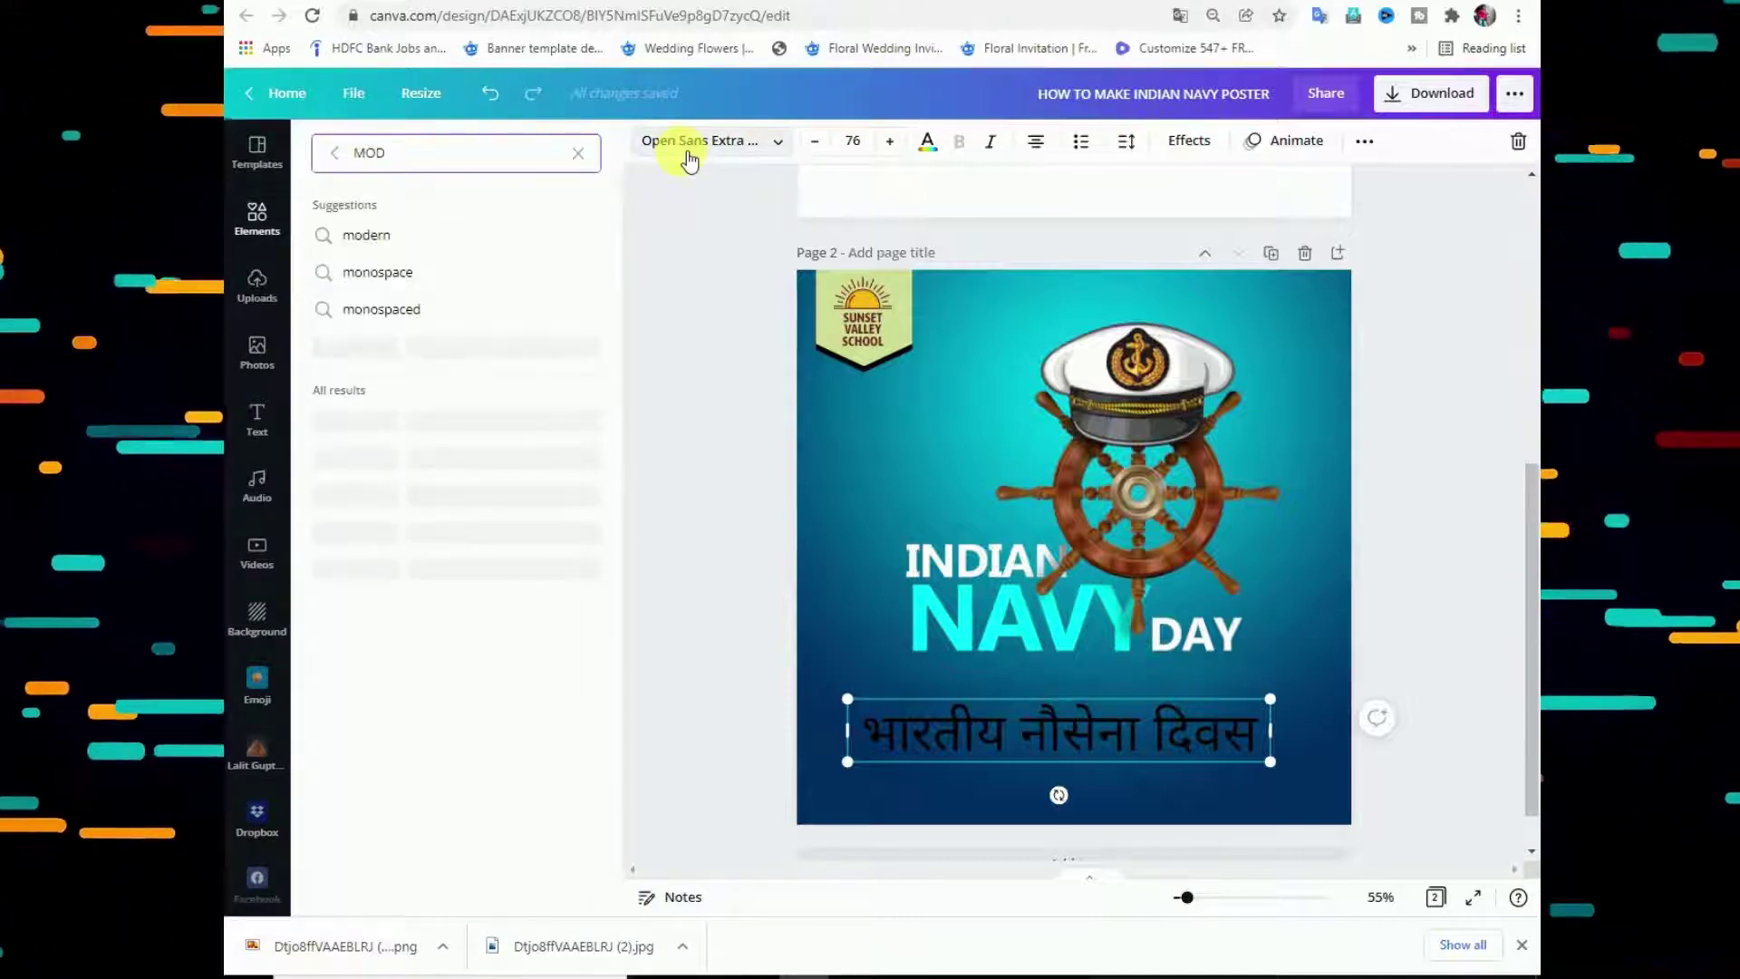
type("A")
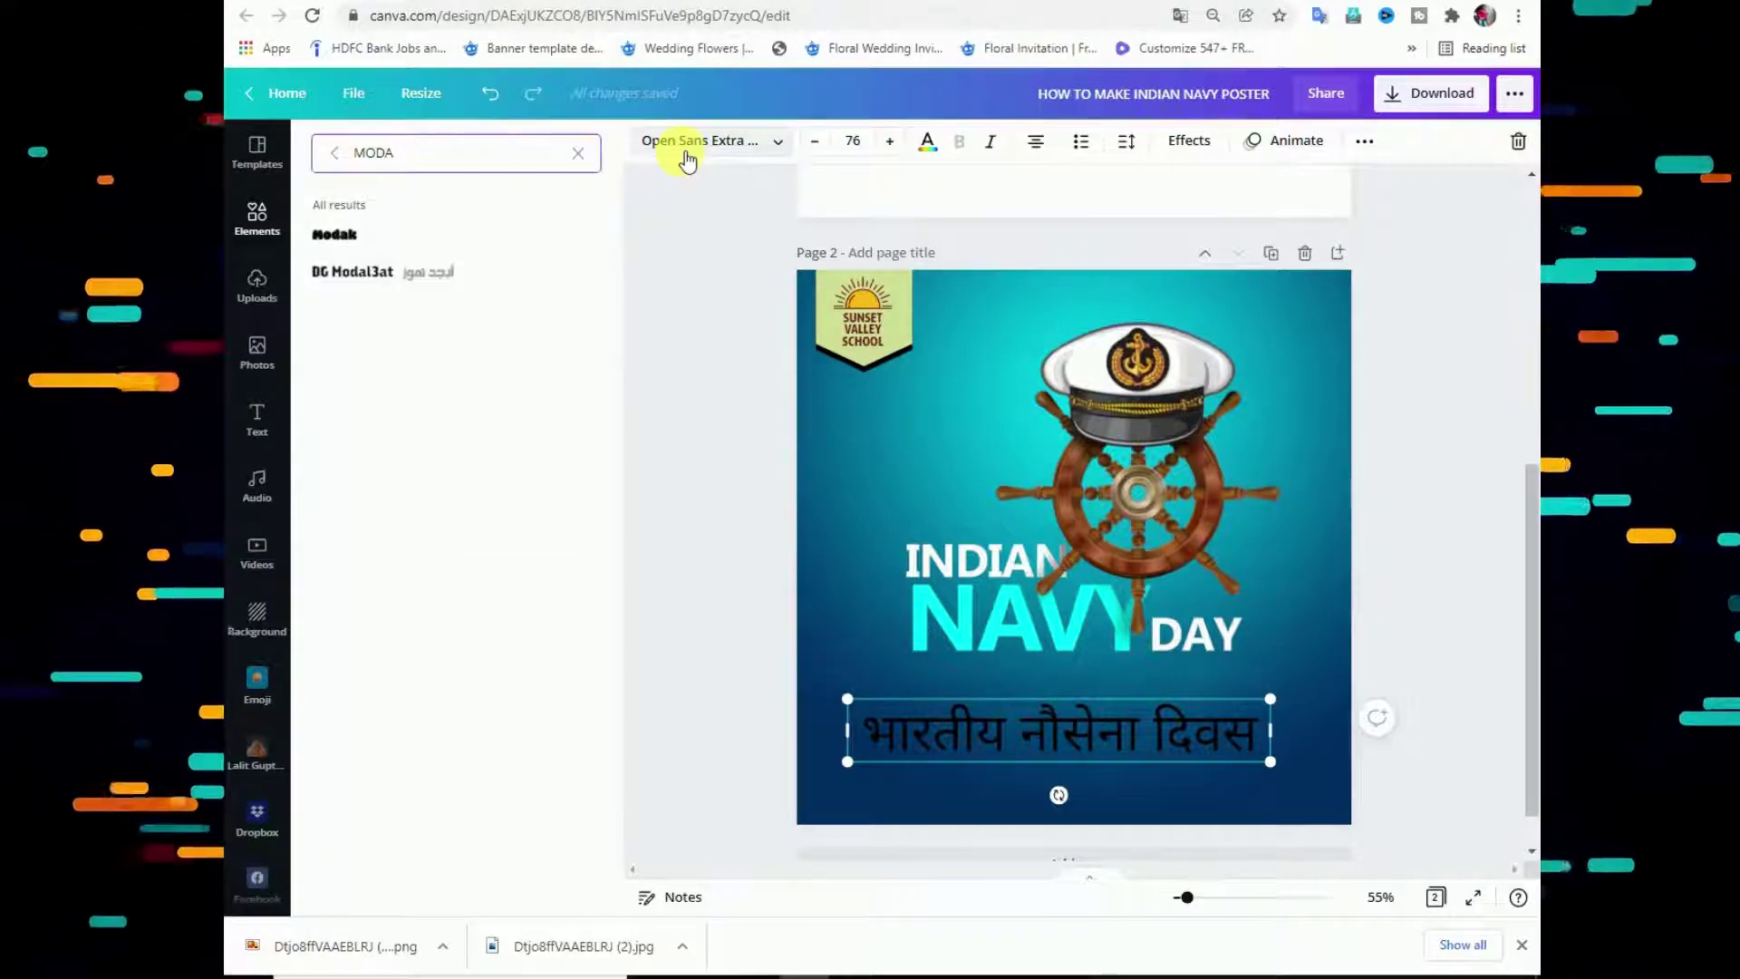